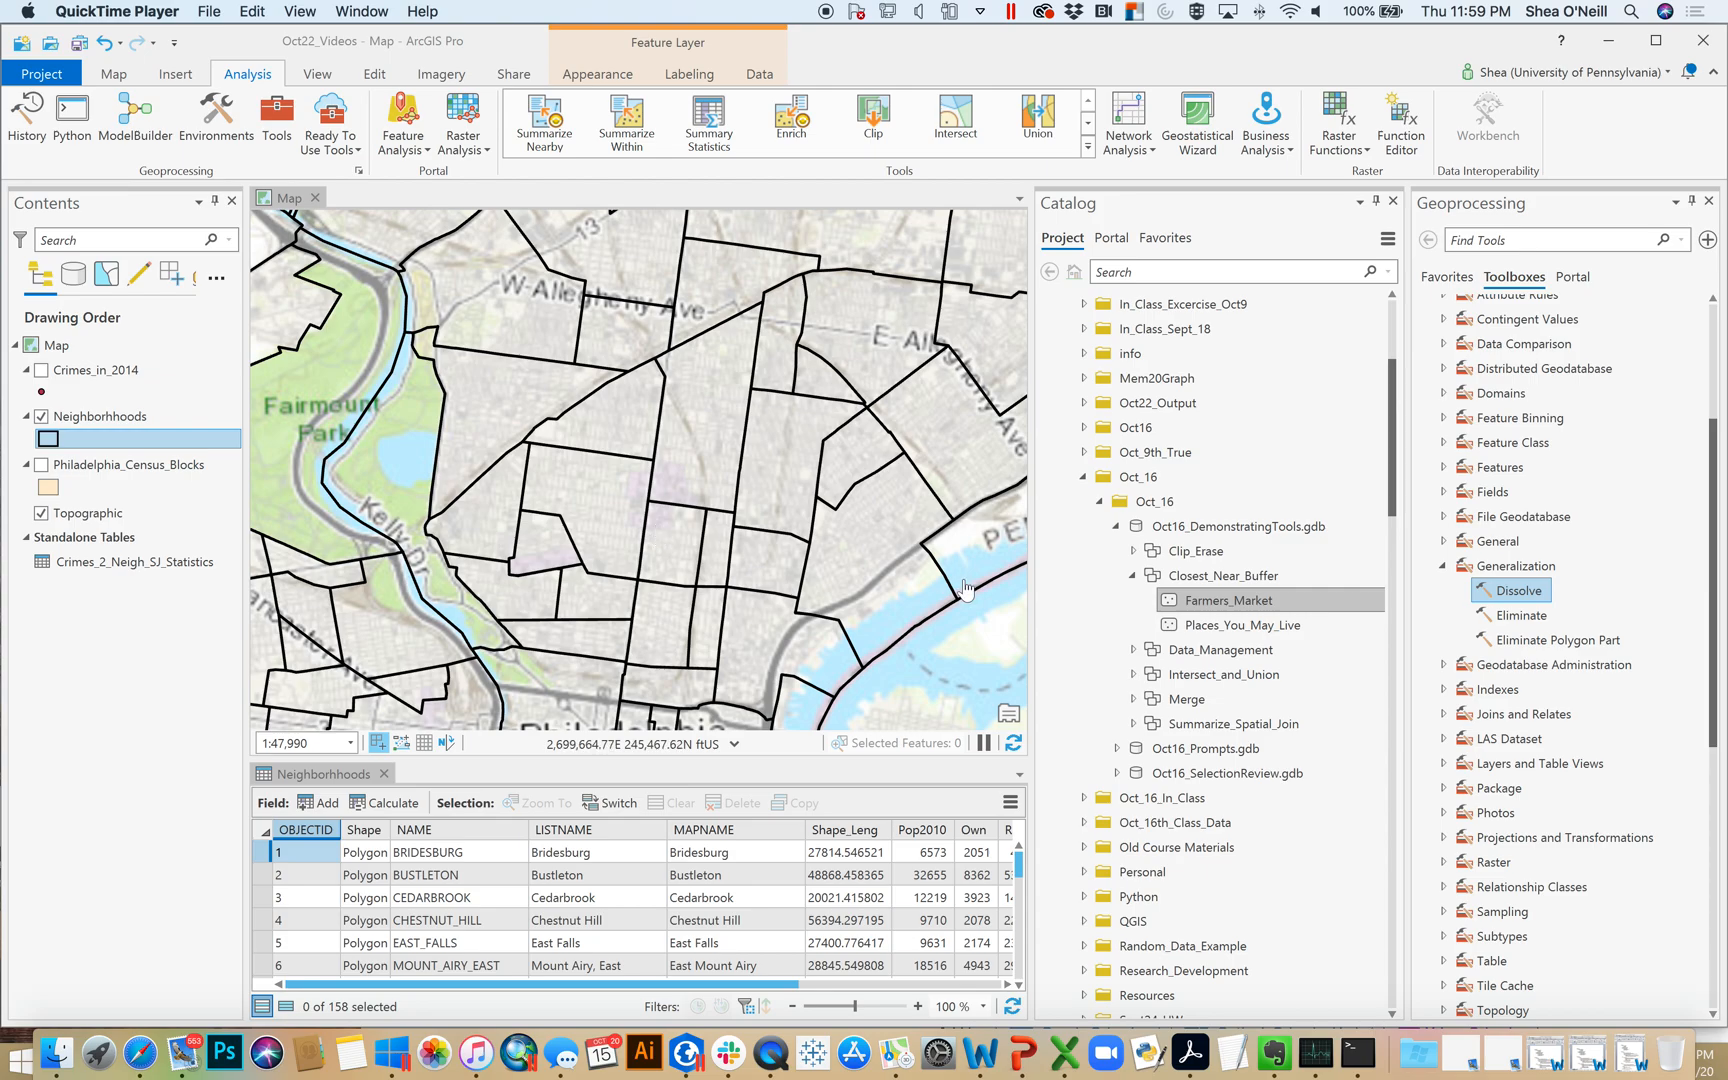
# Widen the map view by narrowing the adjoining Catalog pane
pyautogui.click(1030, 570)
pyautogui.moveTo(1097, 577); pyautogui.dragTo(1150, 581)
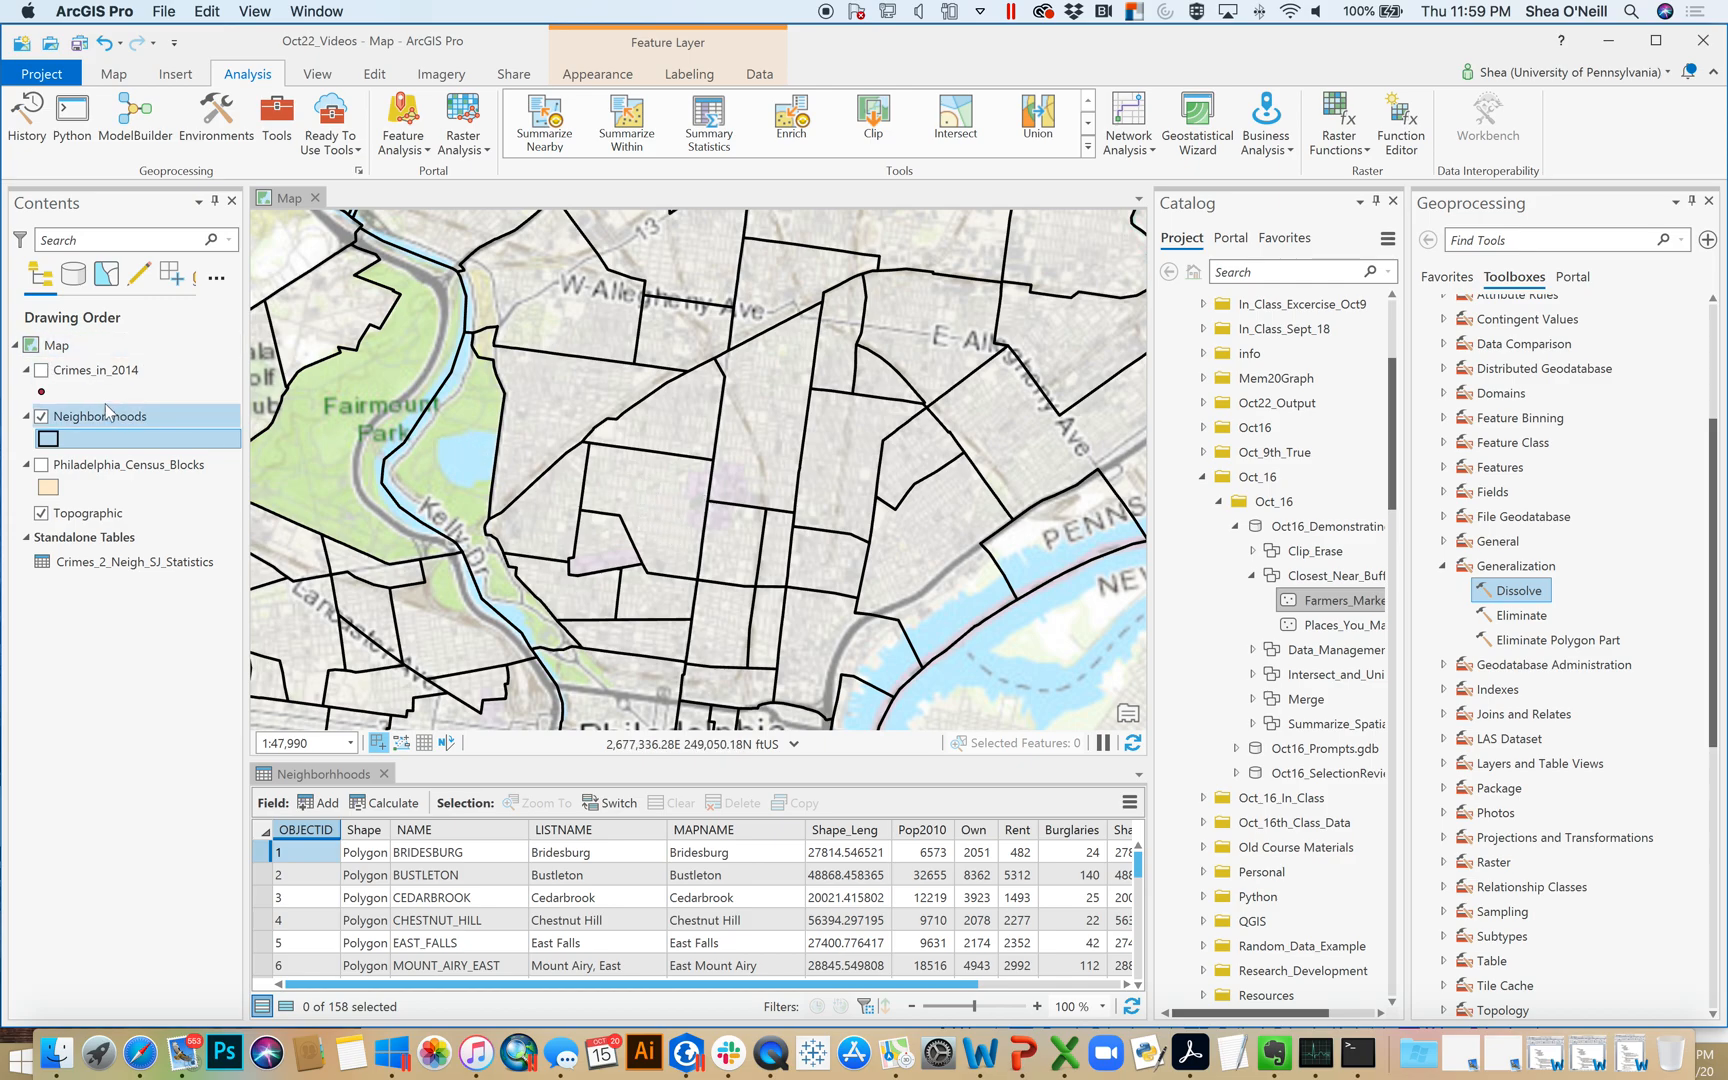
# Inspect the Crimes_in_2014 and Philadelphia_Census_Blocks layers on the map by briefly switching their visibility
pyautogui.click(41, 370)
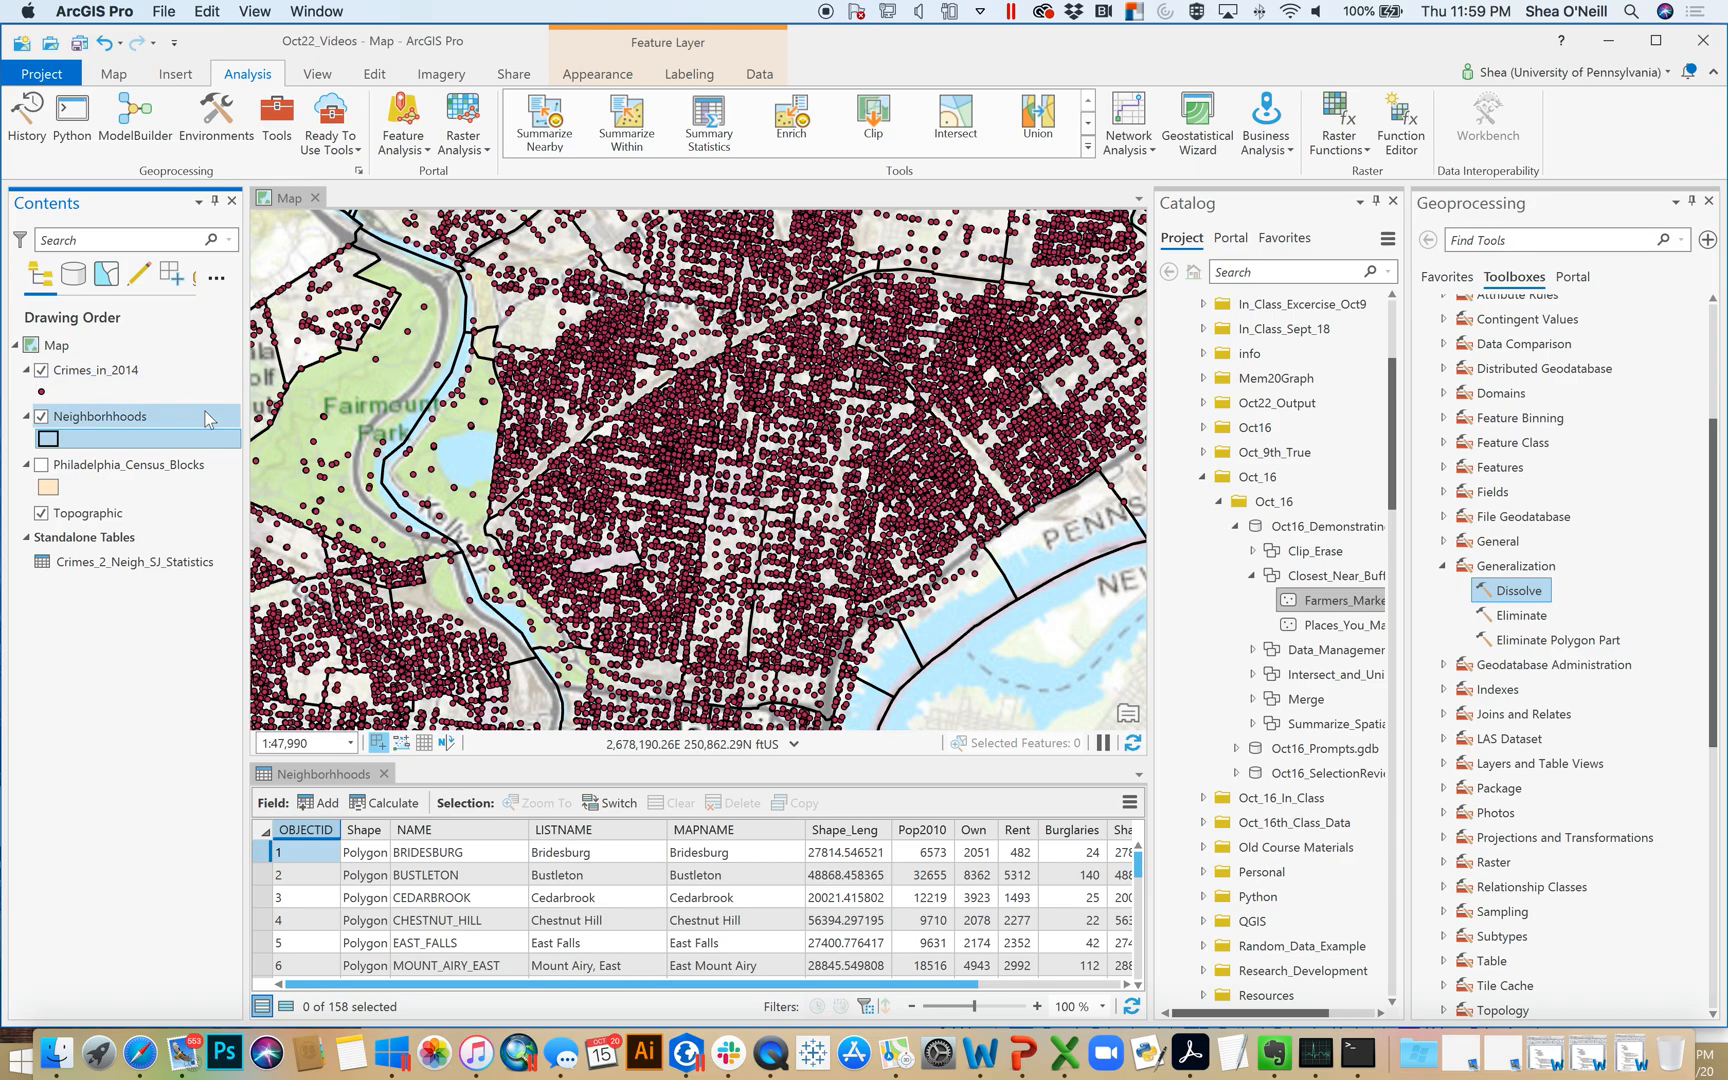
pyautogui.click(41, 370)
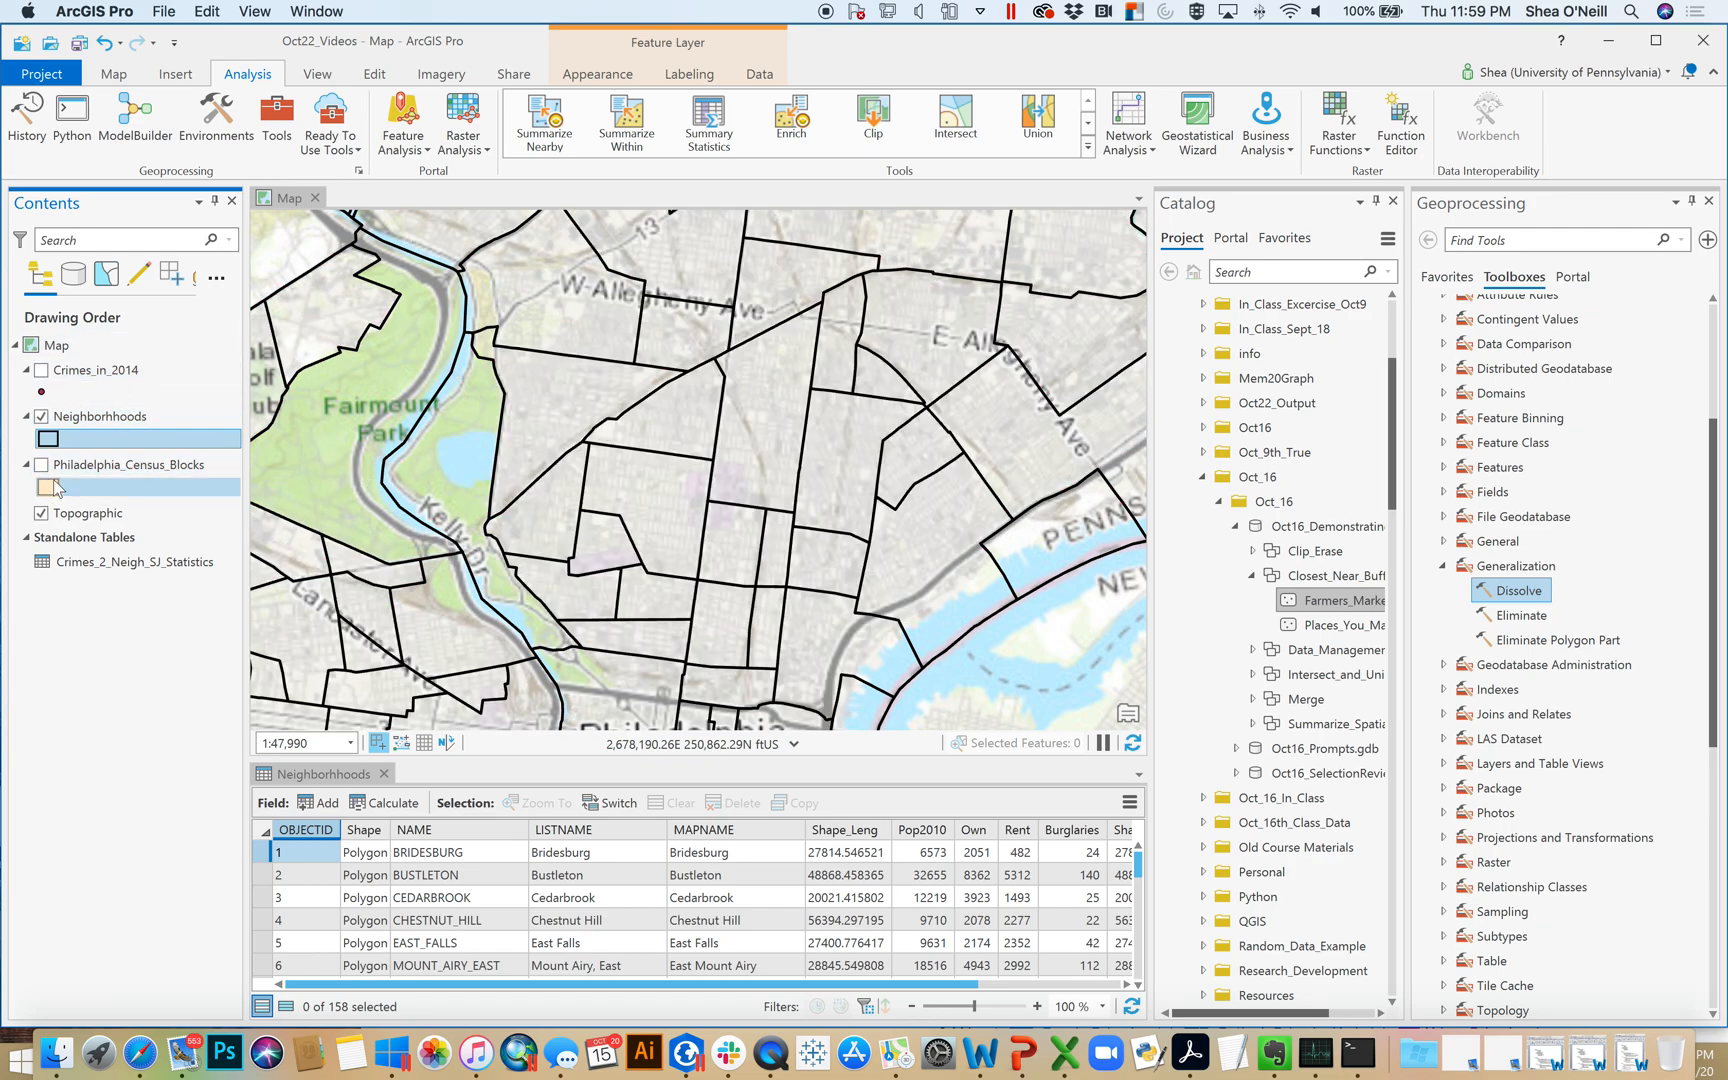
pyautogui.click(41, 466)
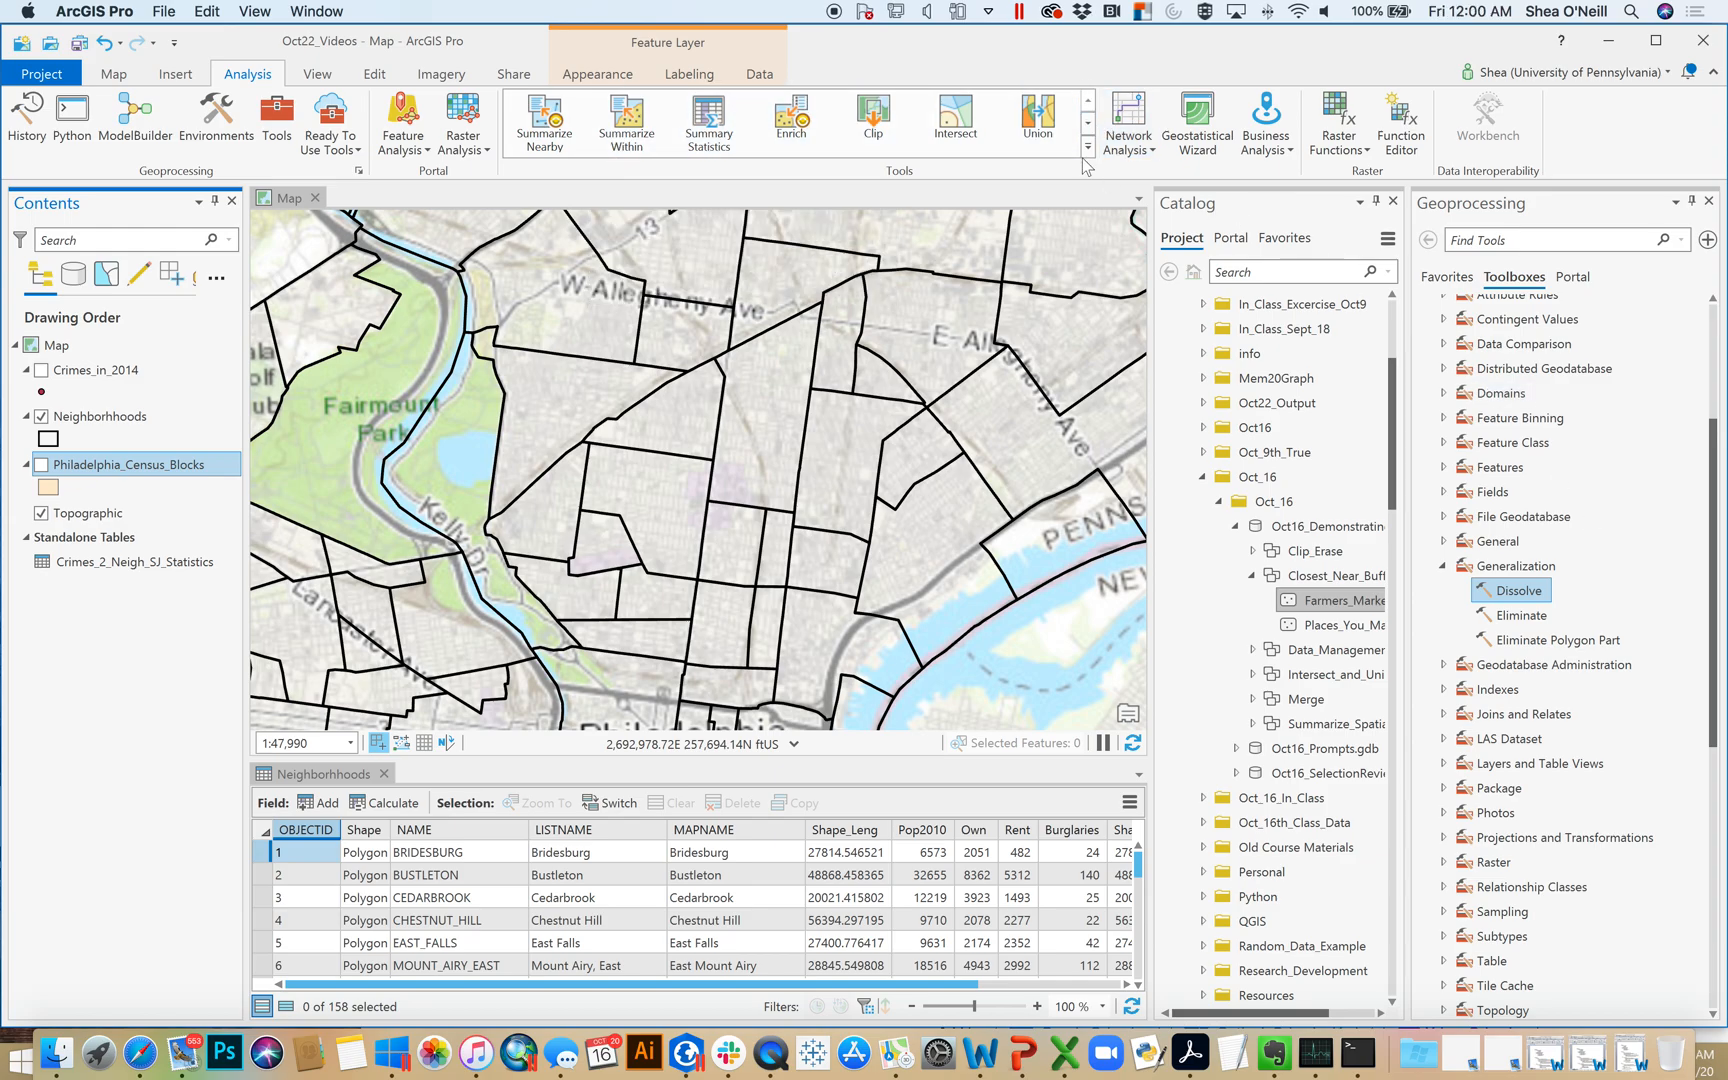
# Open the Spatial Join tool from the Overlay toolset of the Analysis Tools toolbox
pyautogui.click(1088, 123)
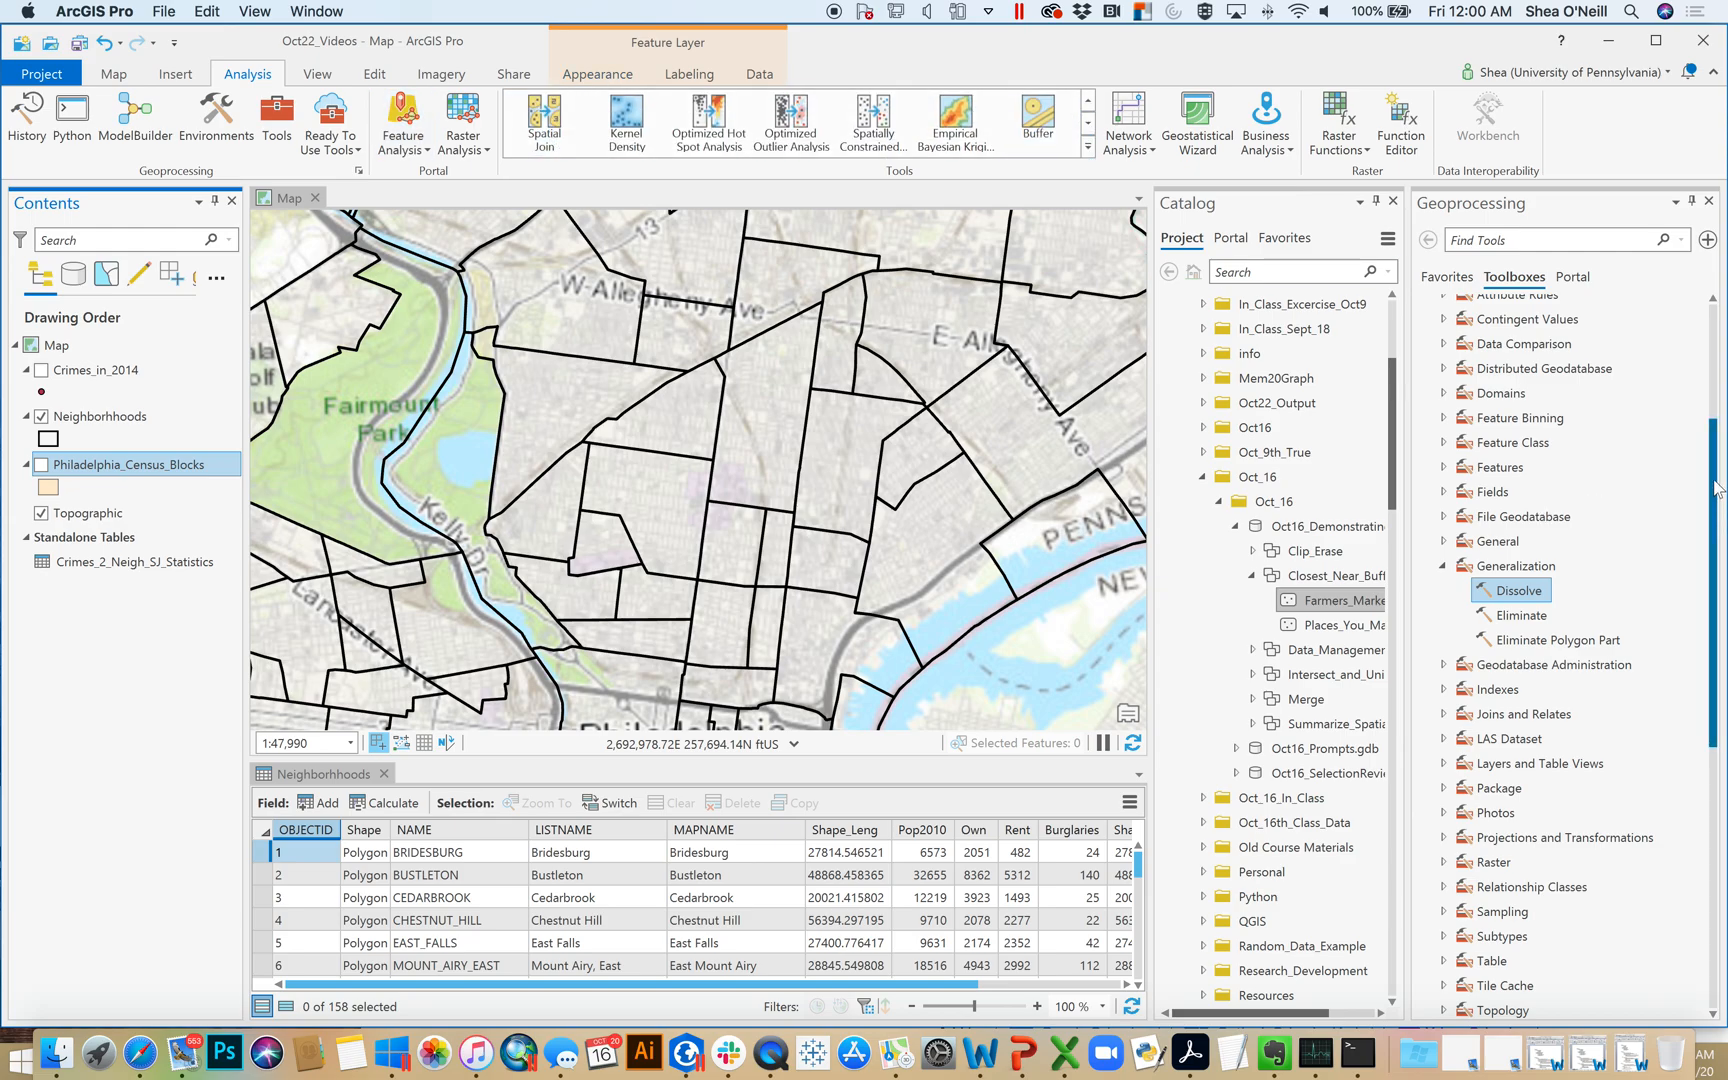
pyautogui.scroll(5, 1560, 430)
pyautogui.click(1425, 471)
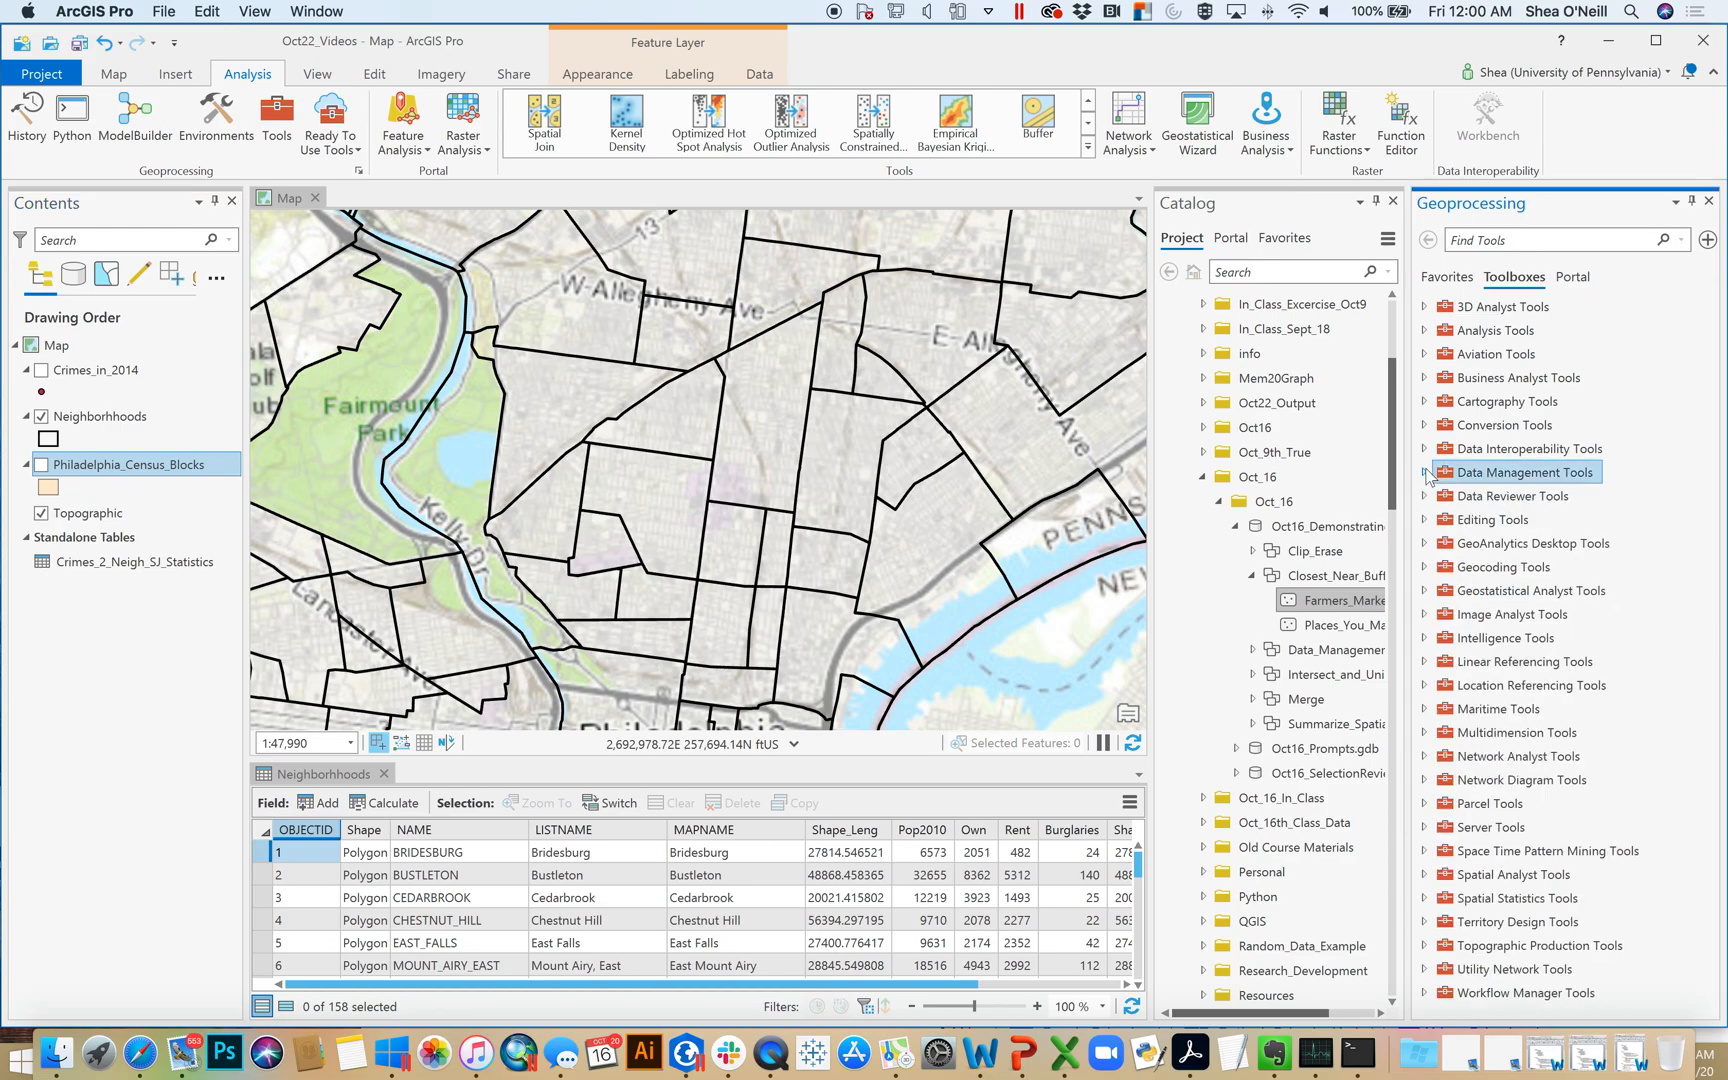
pyautogui.click(1424, 331)
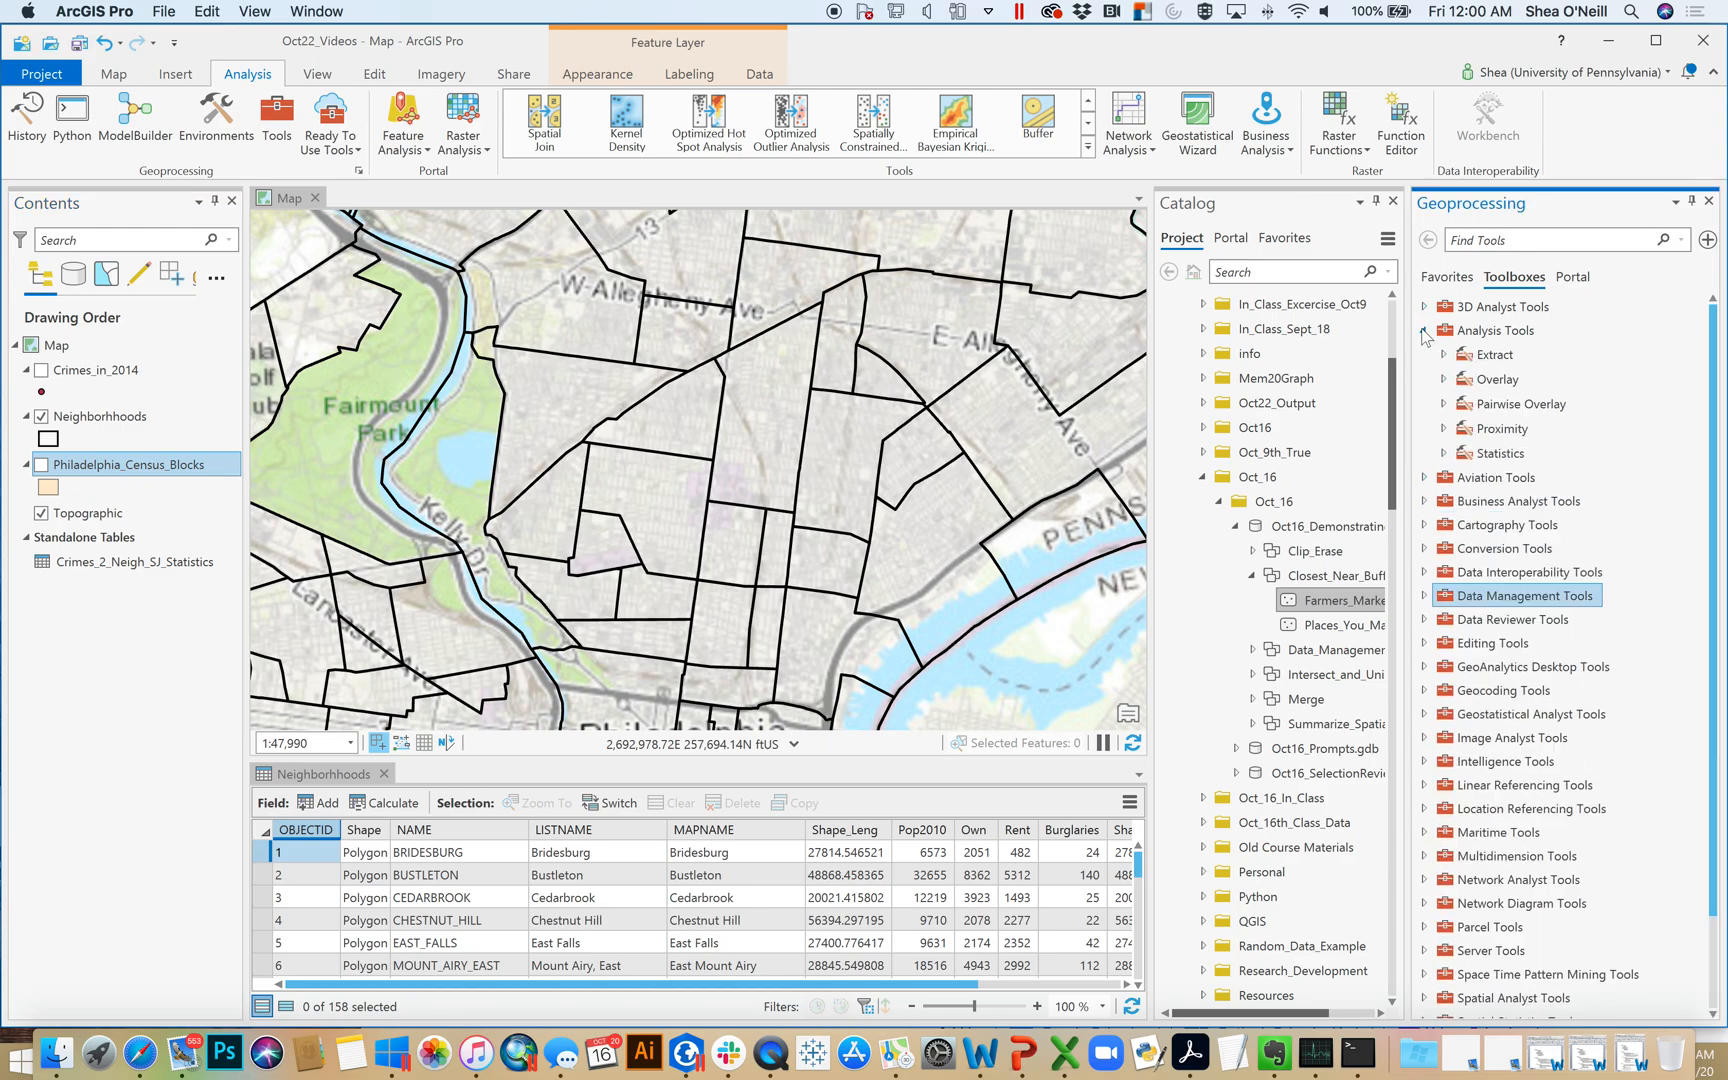
pyautogui.click(1444, 380)
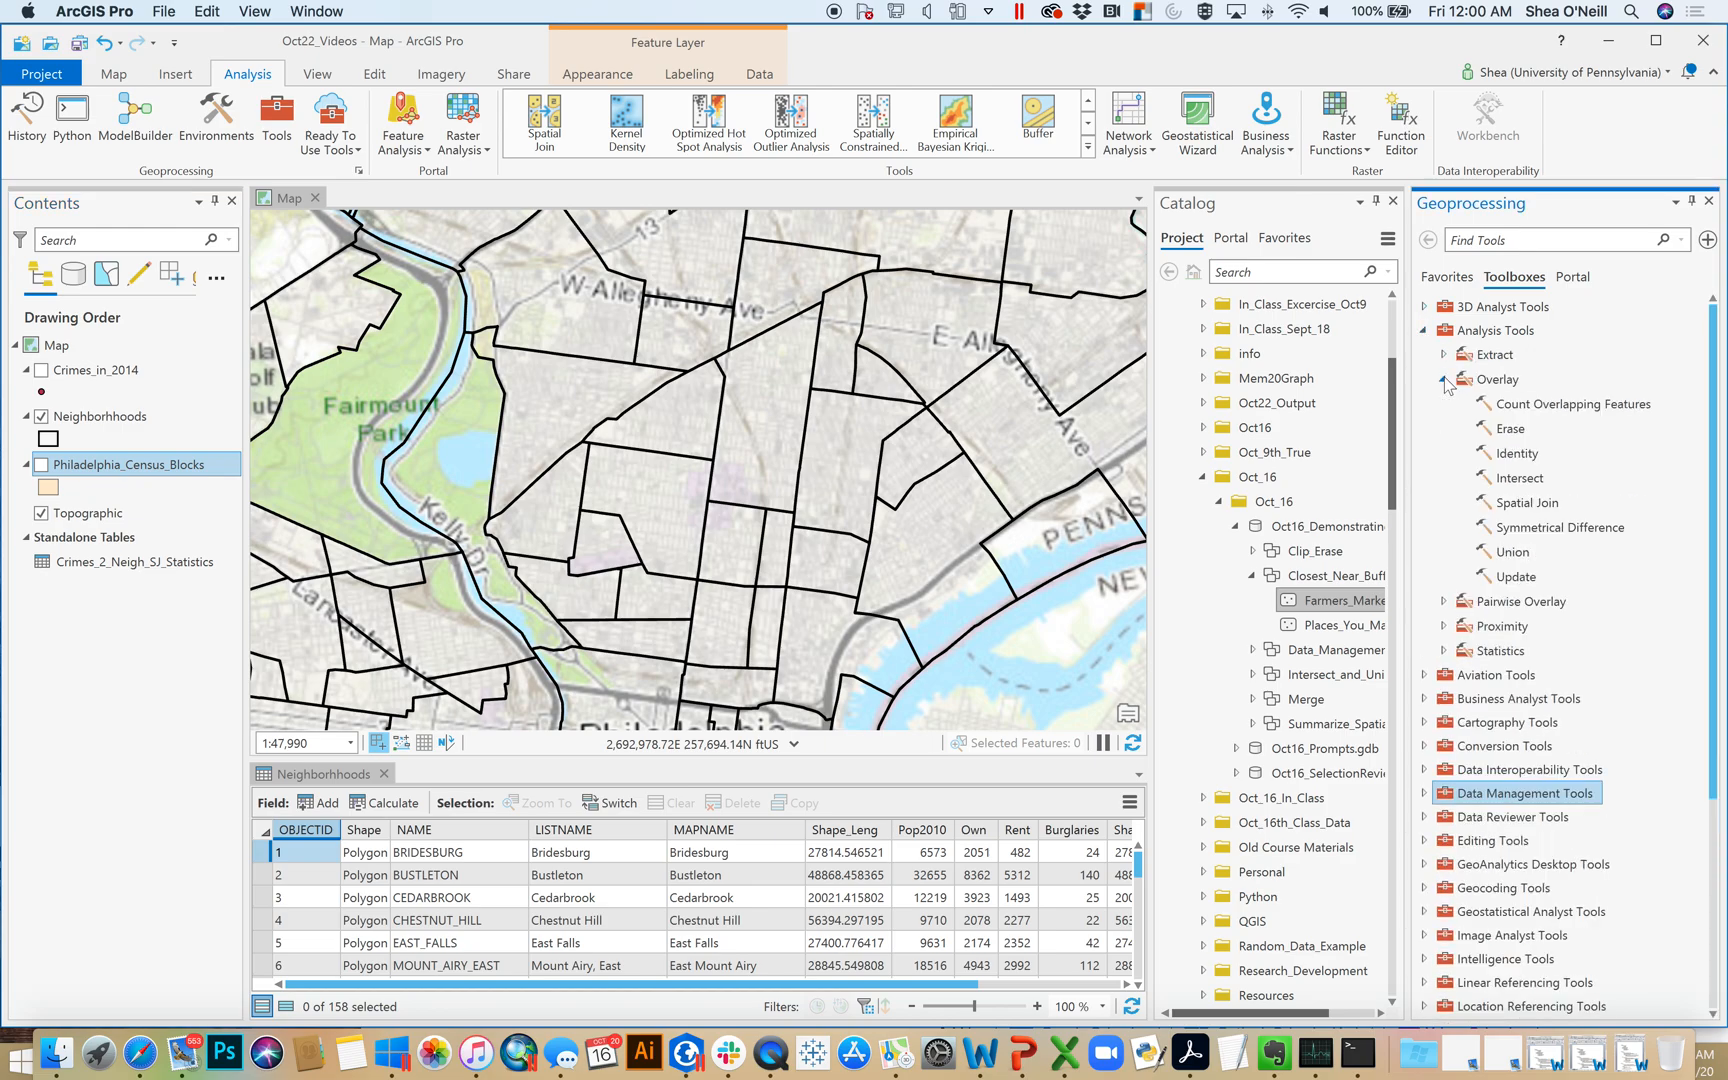
pyautogui.doubleClick(1527, 507)
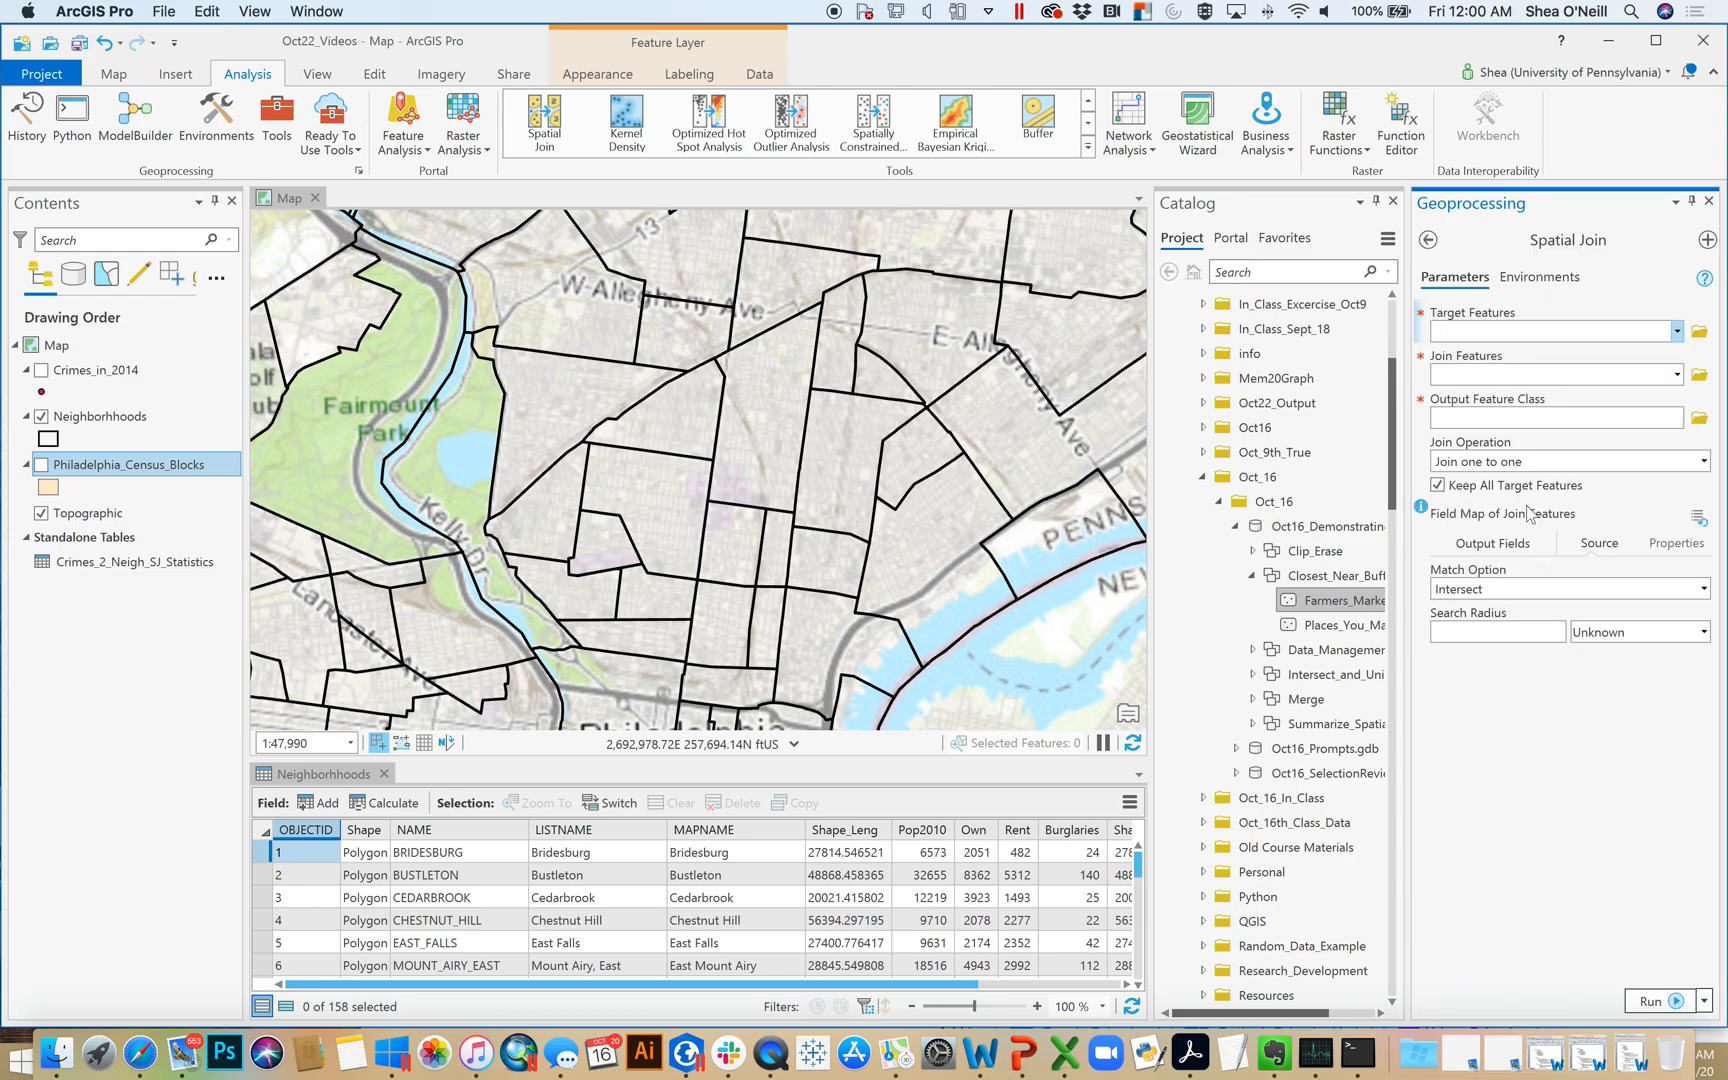
# Set the spatial join's target features to Neighborhhoods, its join features to Crimes_in_2014 and its match option to Contains
pyautogui.moveTo(124, 413); pyautogui.dragTo(1466, 332)
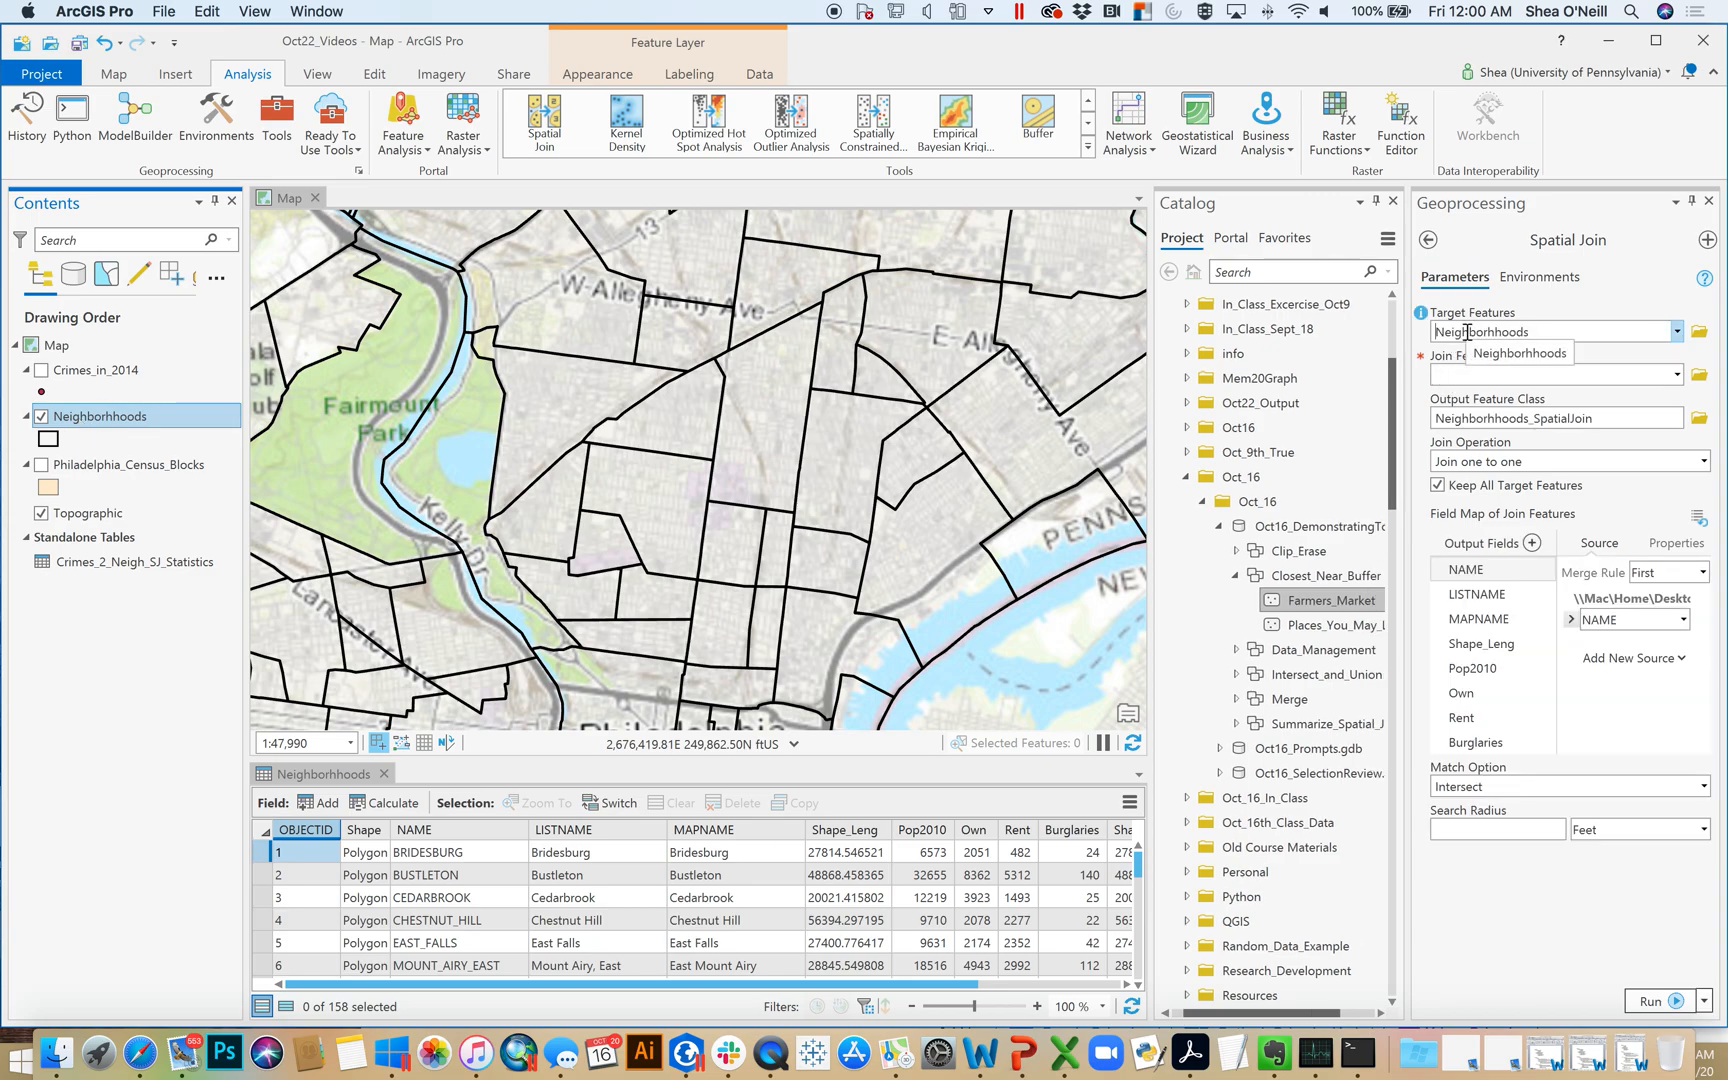
pyautogui.moveTo(105, 374); pyautogui.dragTo(1480, 370)
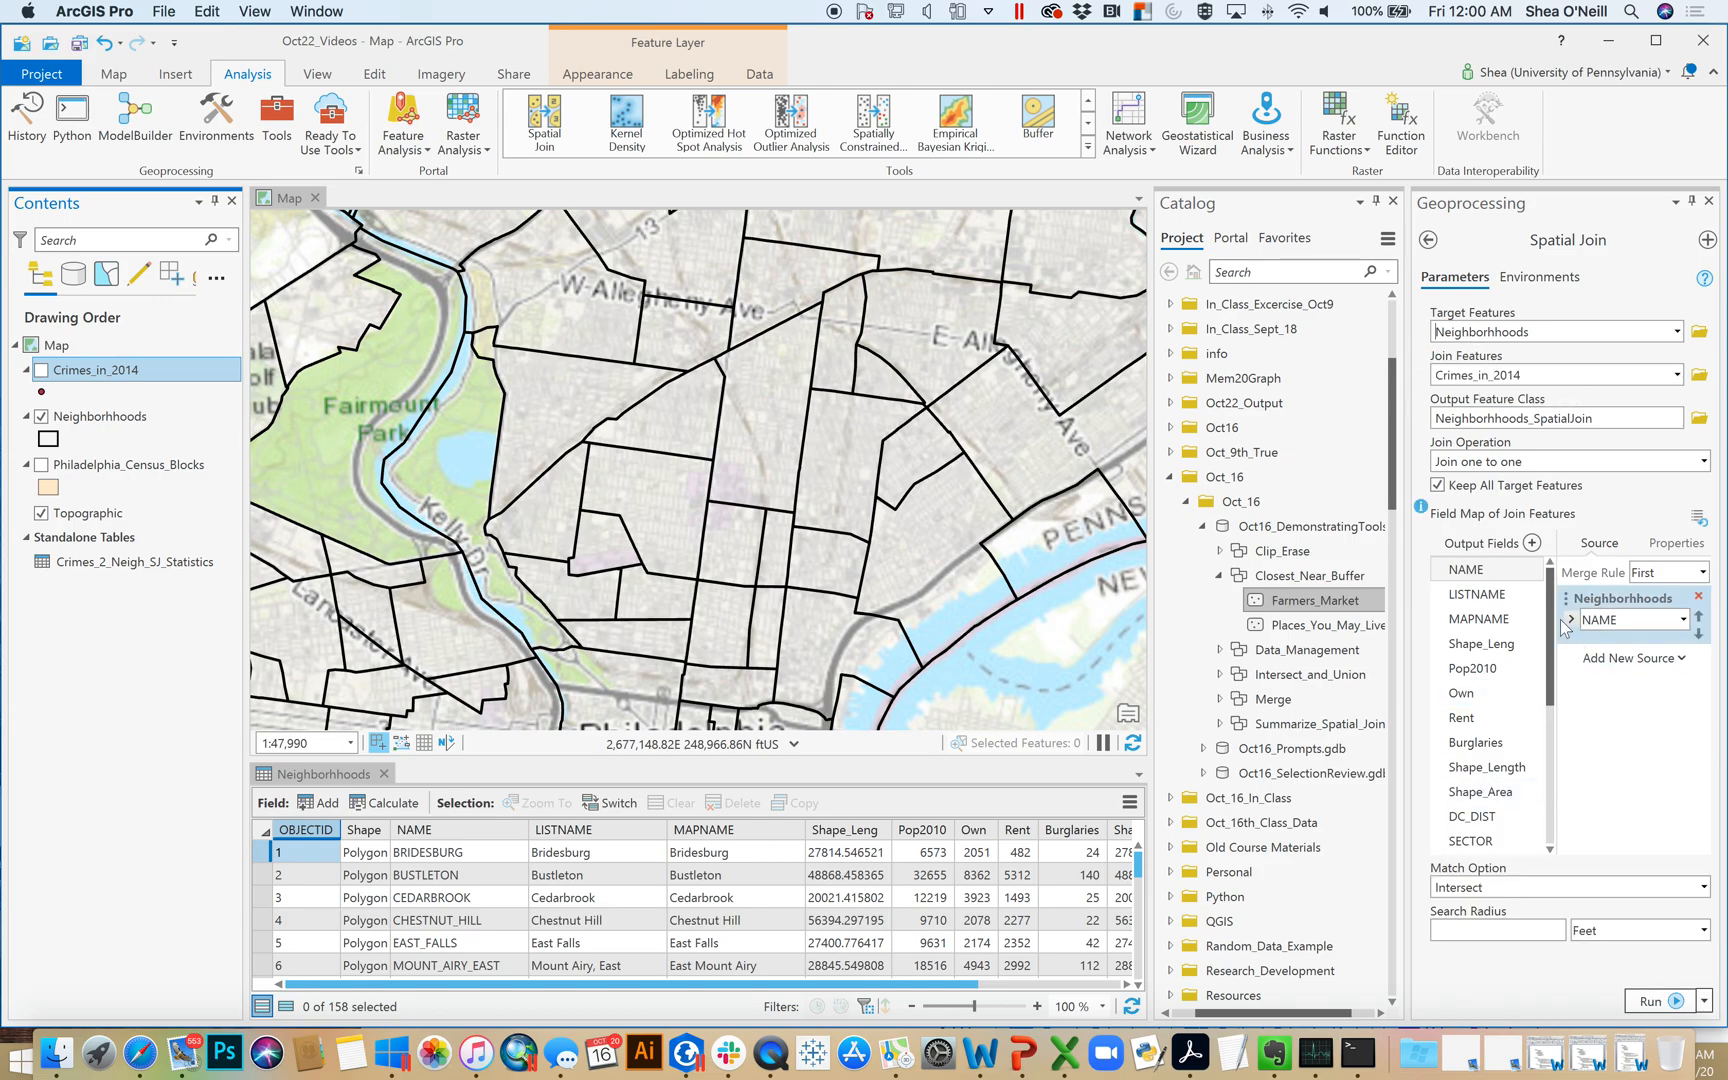
pyautogui.click(1703, 887)
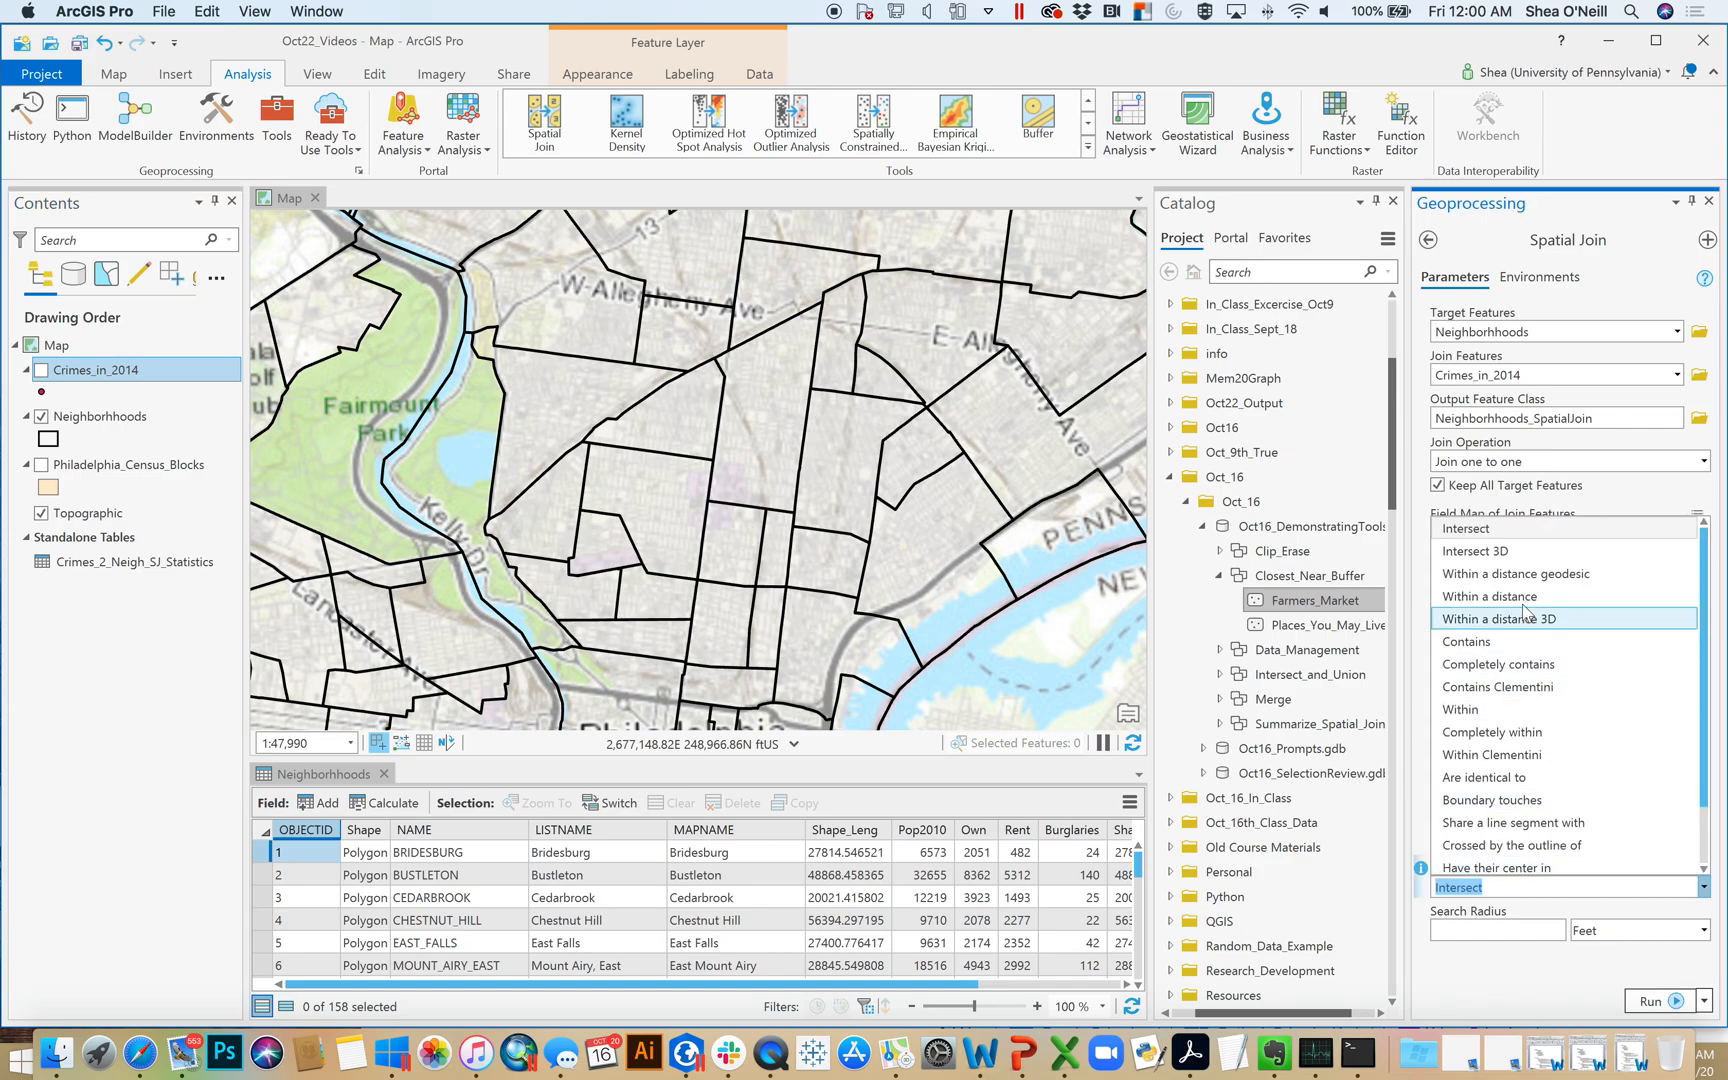
pyautogui.click(1514, 643)
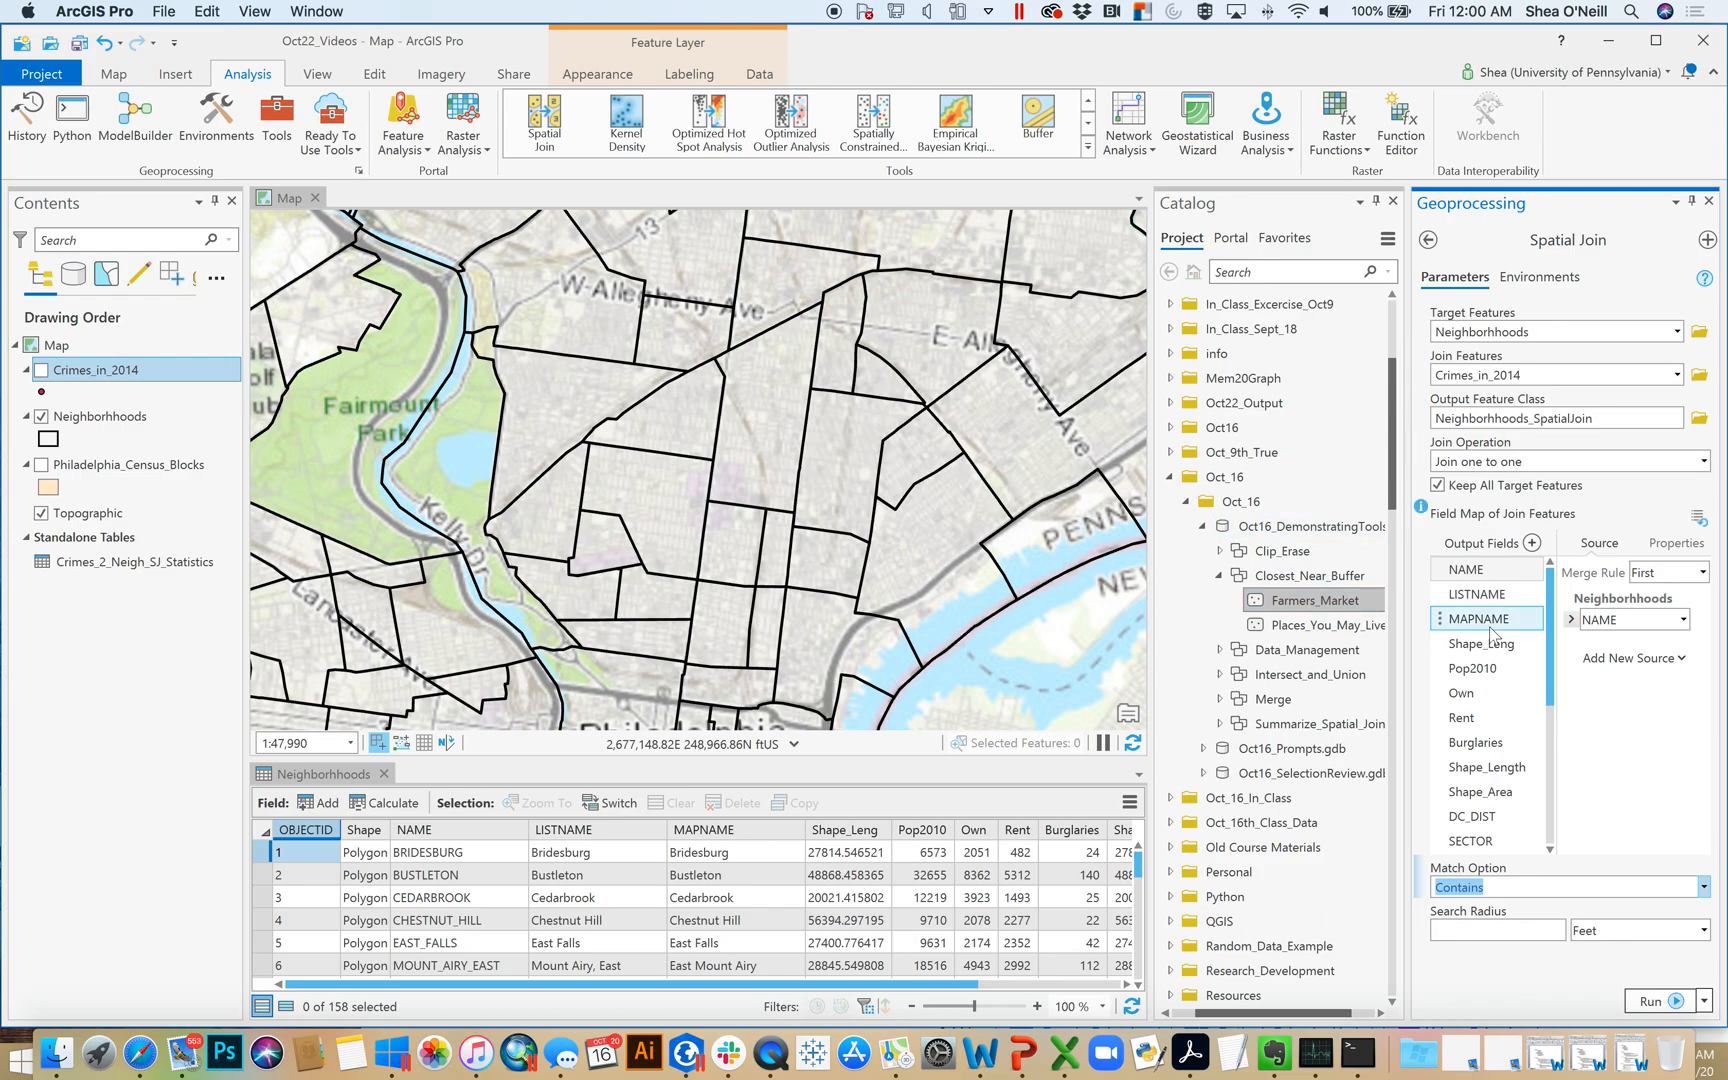
# Examine the output fields in the join's field map, including the source of the DC_DIST crime field
pyautogui.moveTo(1552, 625); pyautogui.dragTo(1562, 677)
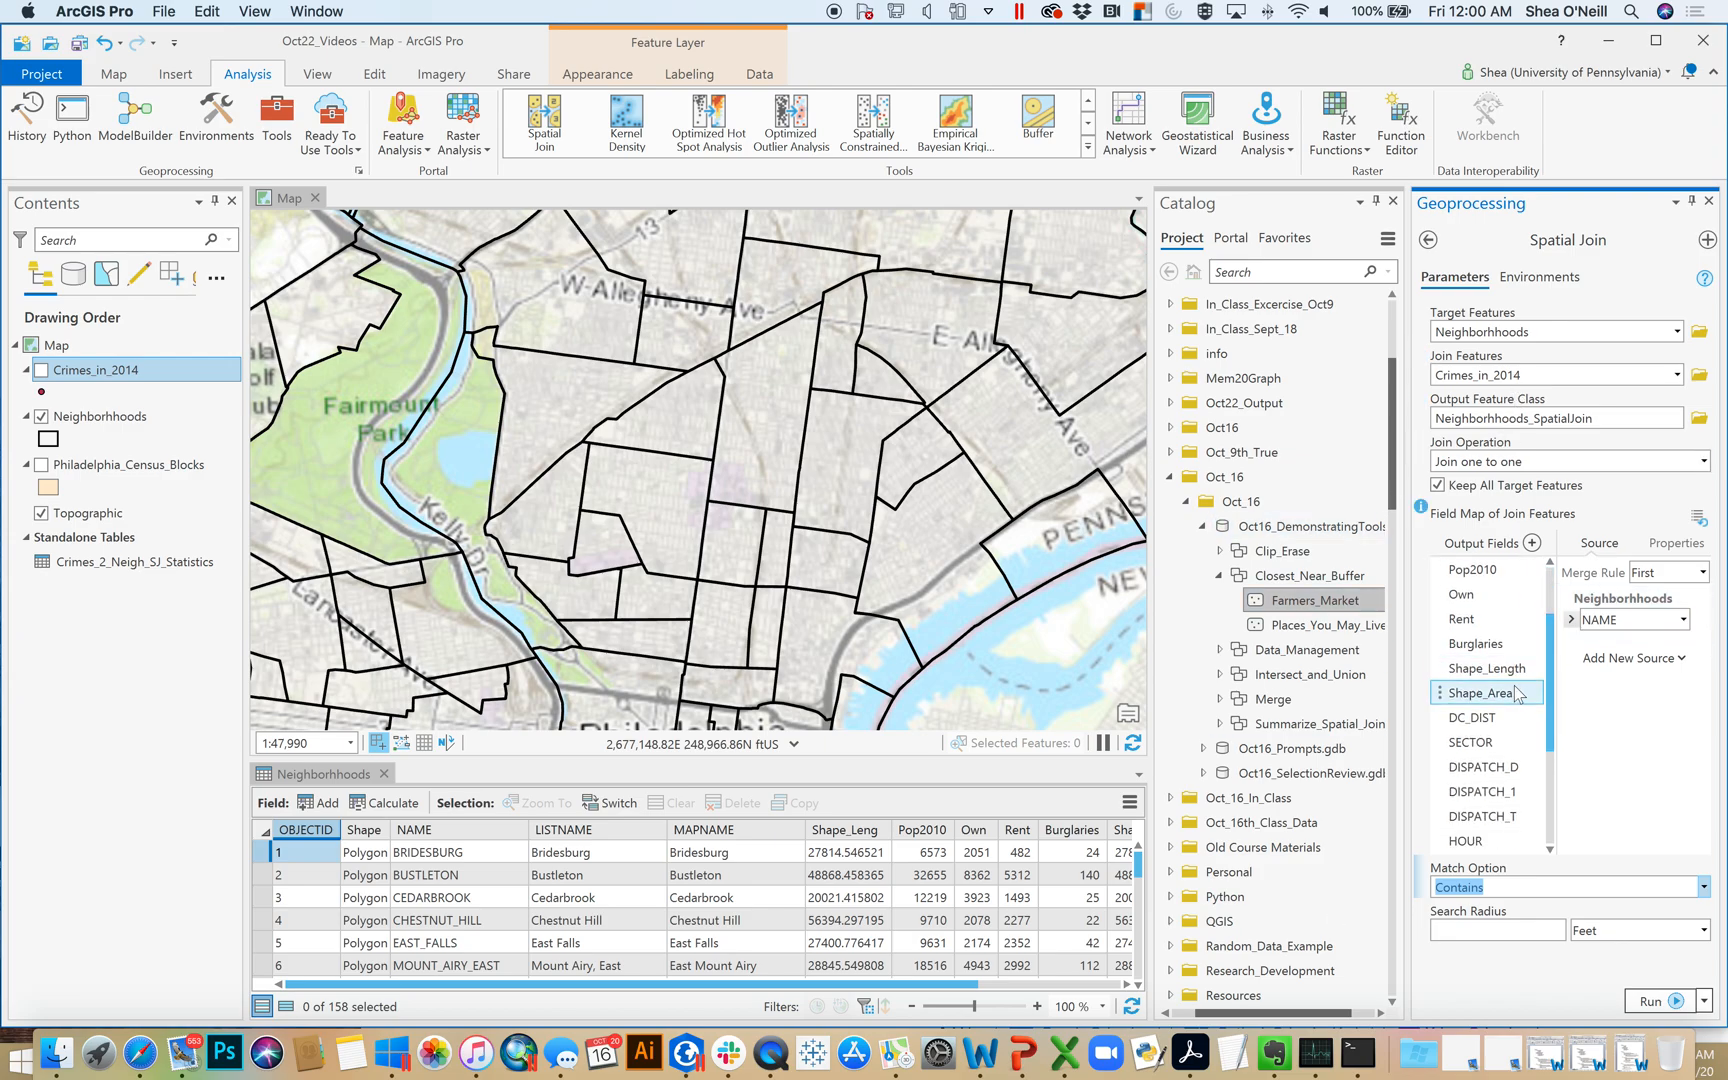
pyautogui.click(1482, 727)
pyautogui.click(1476, 745)
pyautogui.click(1474, 722)
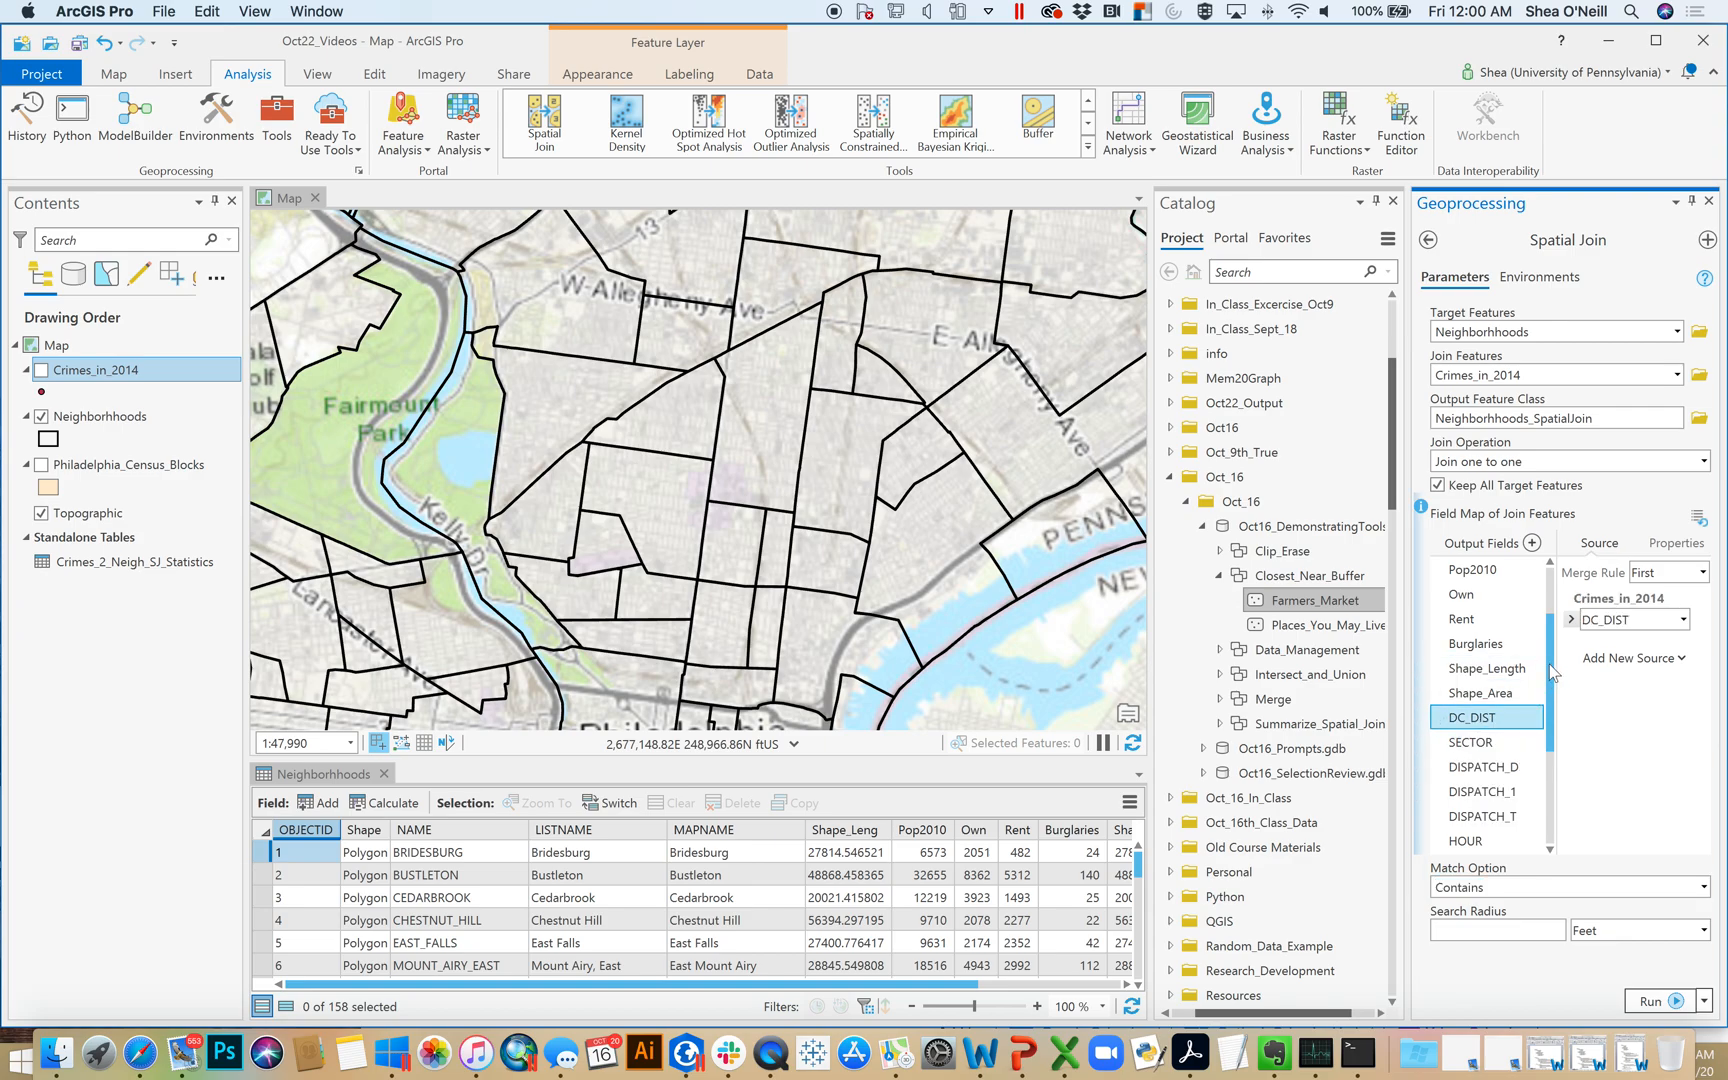
pyautogui.scroll(-1, 1553, 690)
pyautogui.scroll(-1, 1556, 694)
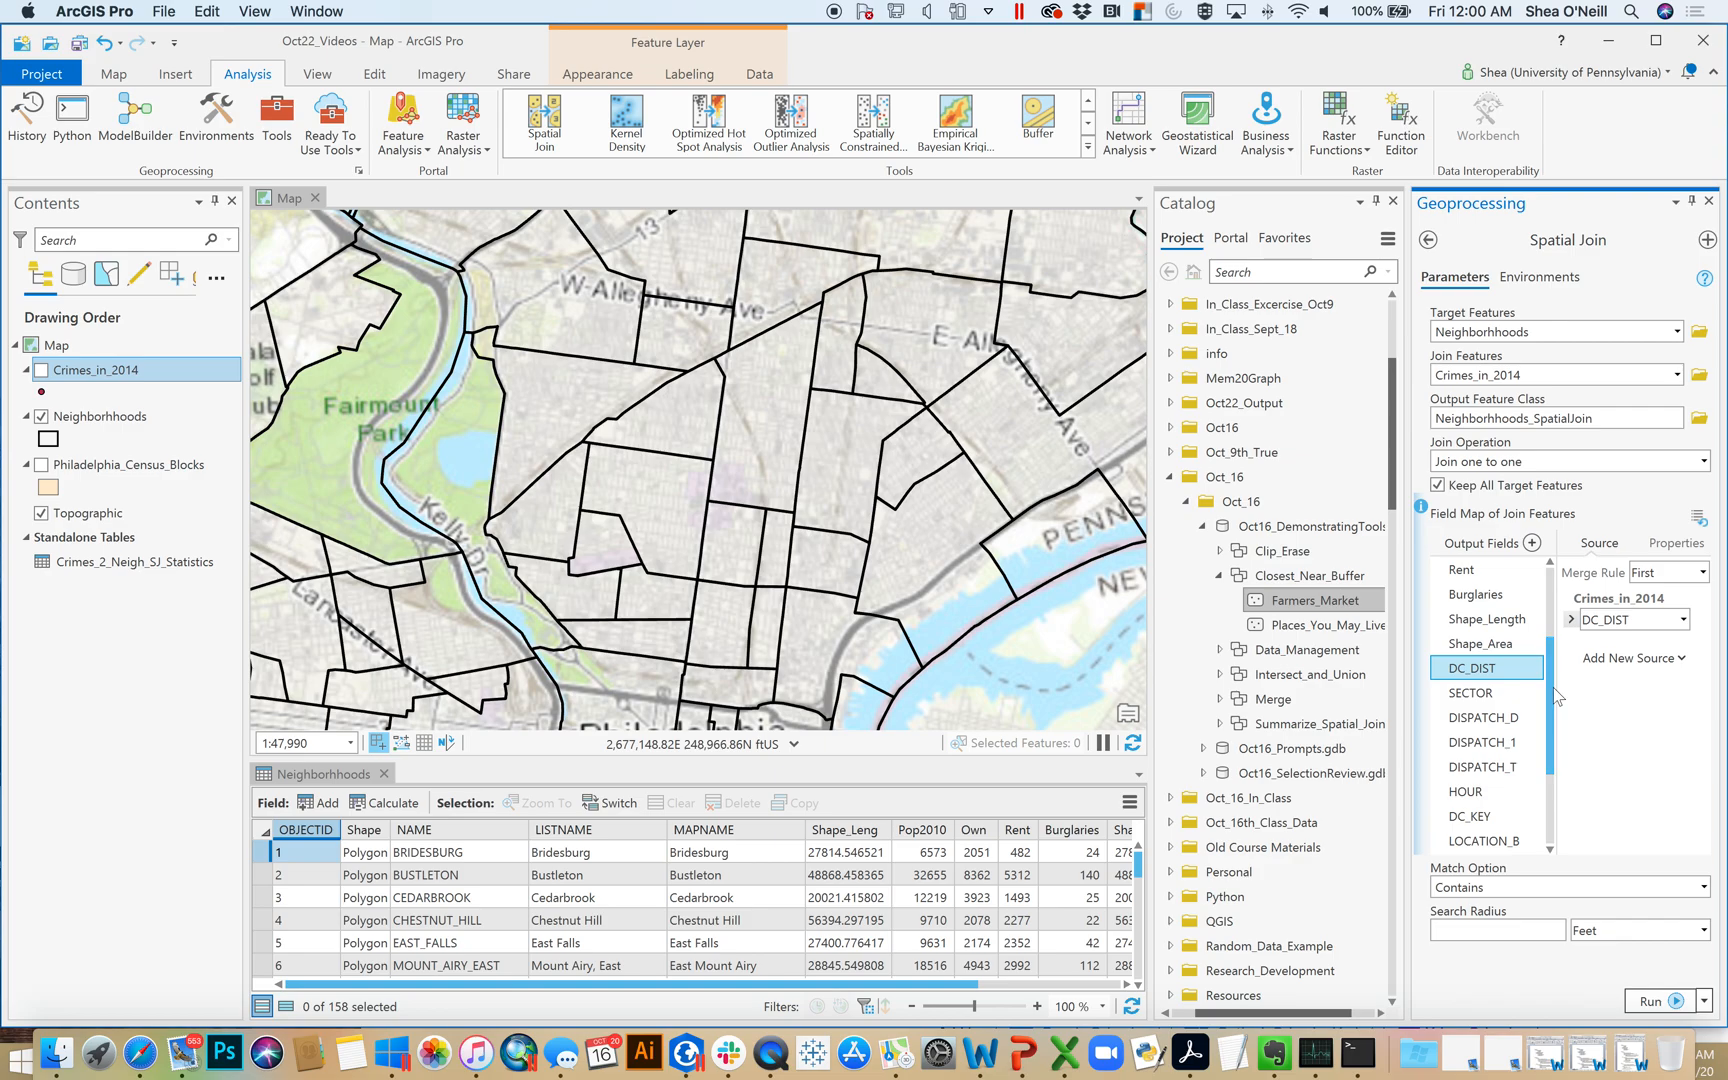
# View the Crimes_in_2014 points on the map and review the merge rules available for the DC_DIST field
pyautogui.click(41, 371)
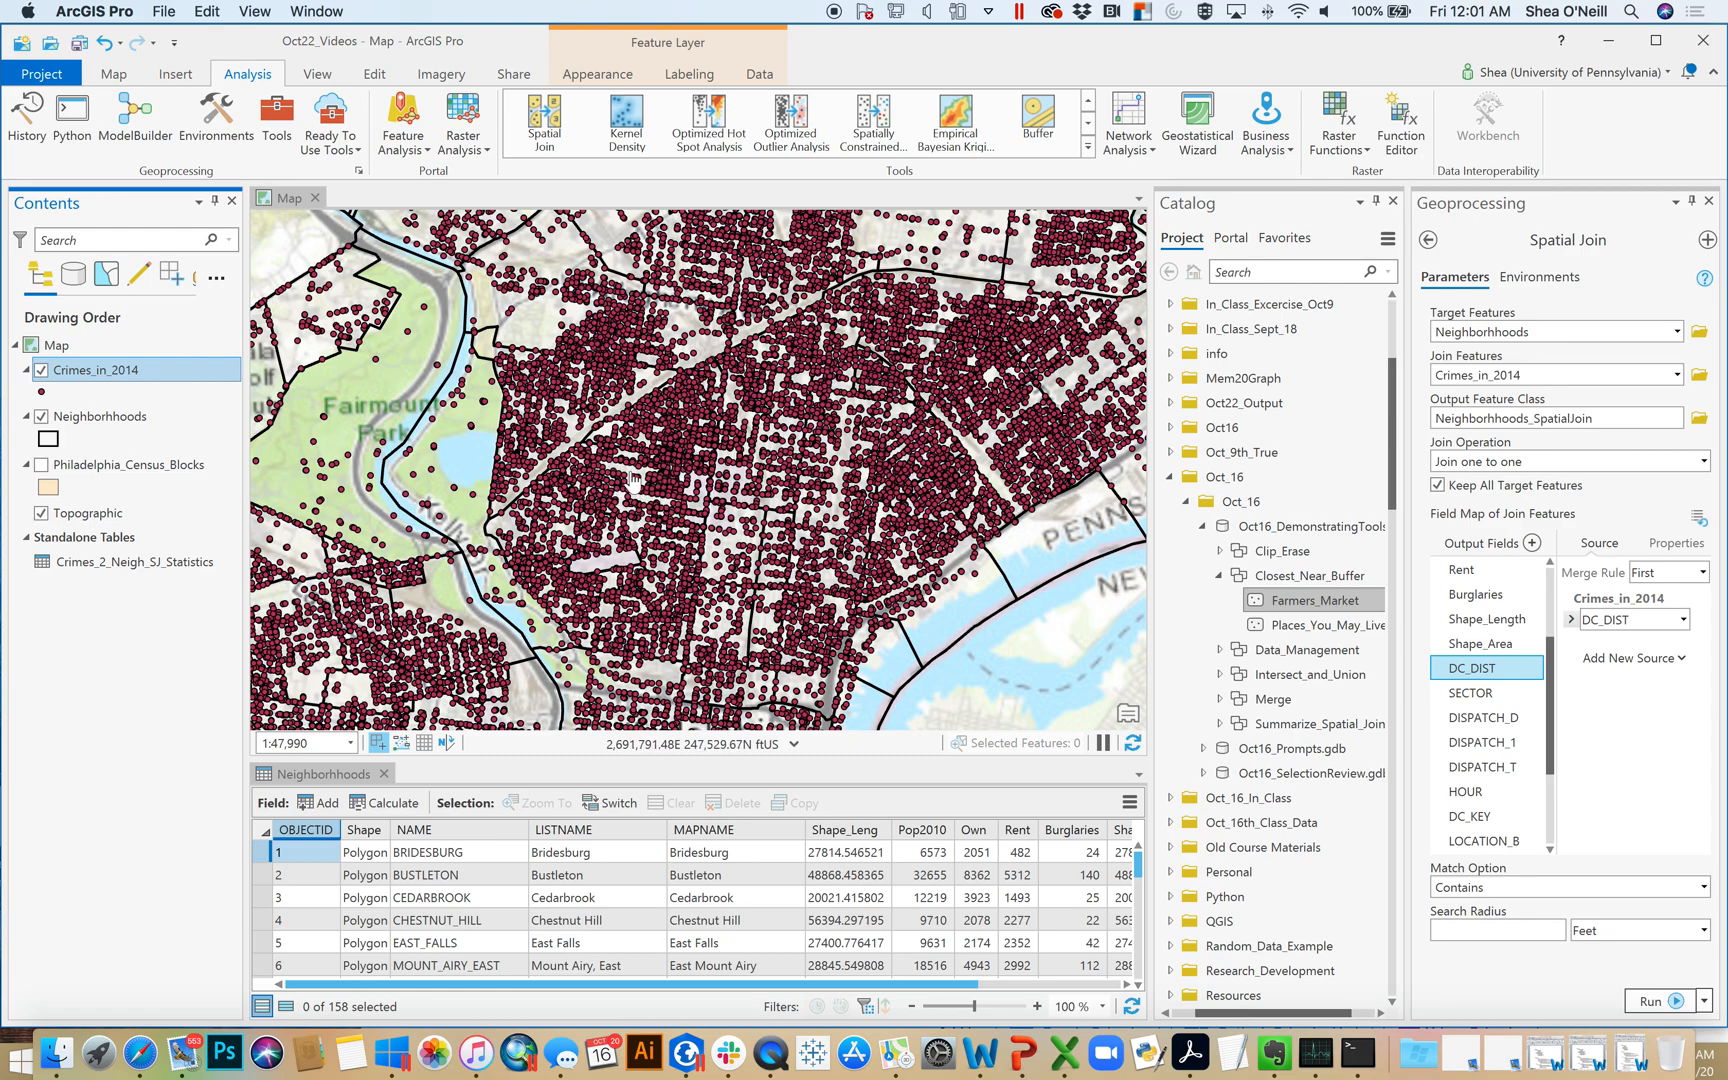
pyautogui.click(41, 370)
pyautogui.click(1483, 645)
pyautogui.click(1467, 676)
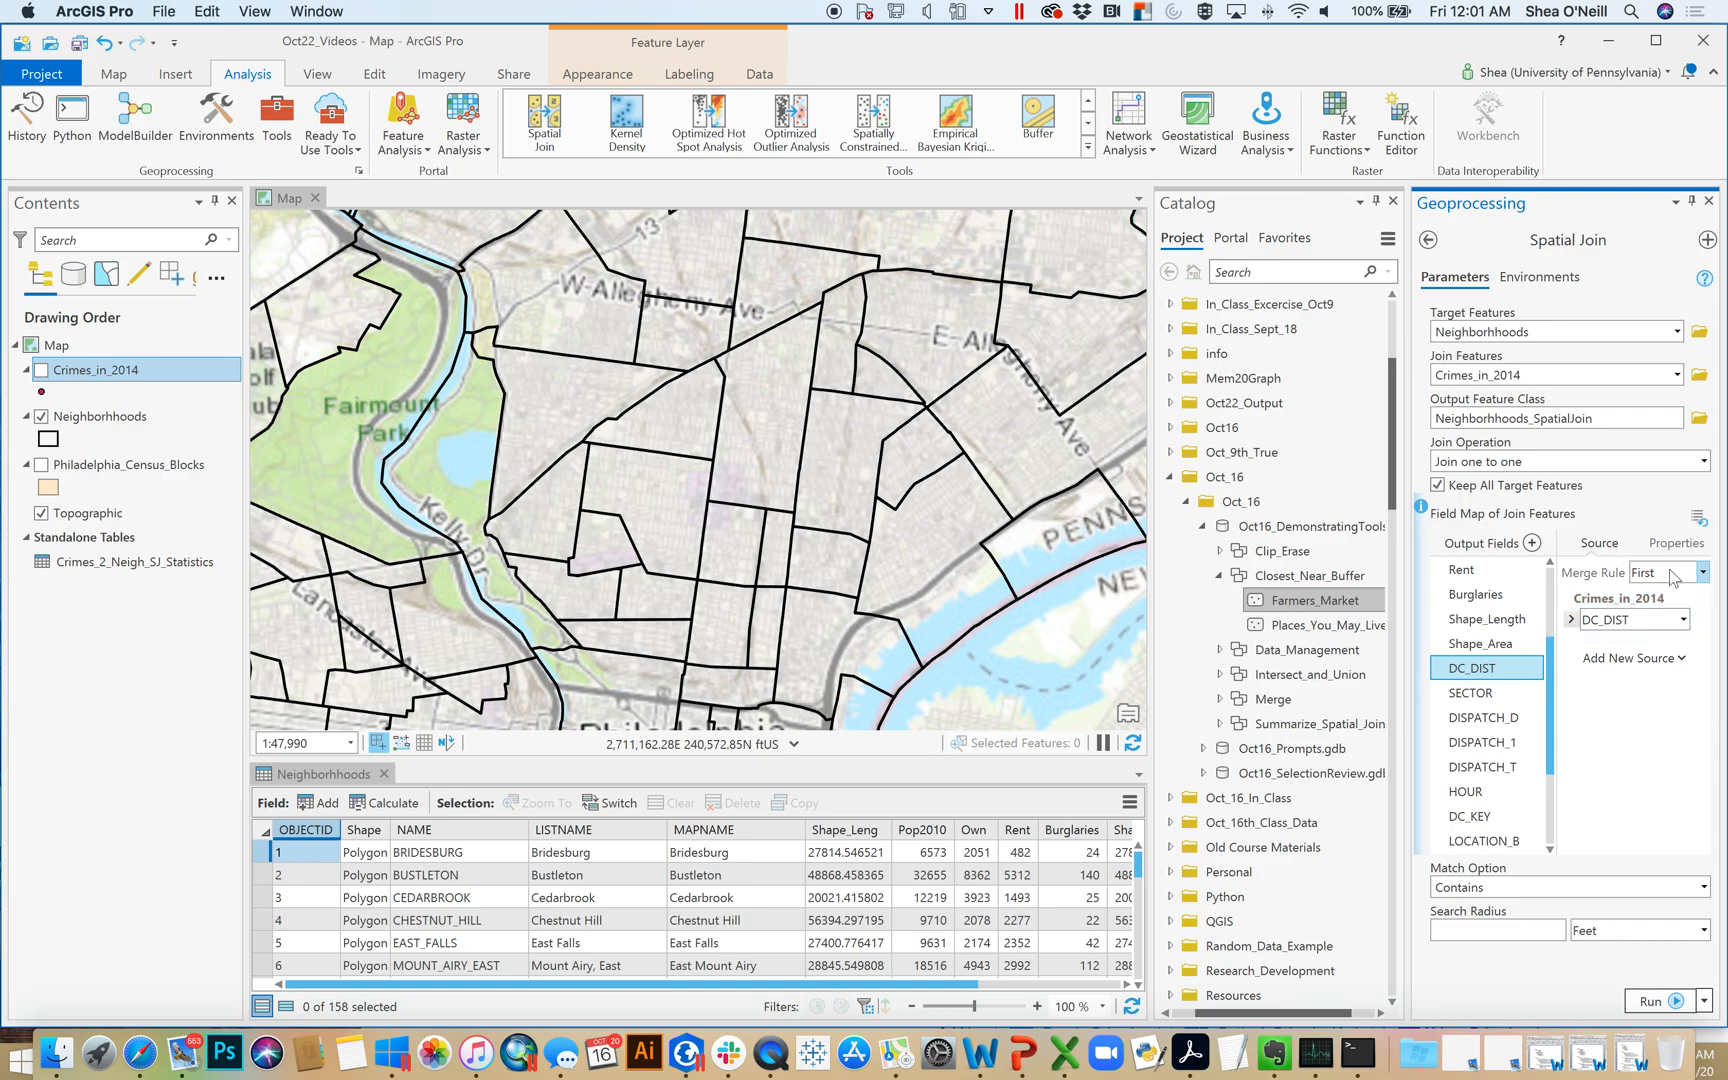
pyautogui.click(1704, 574)
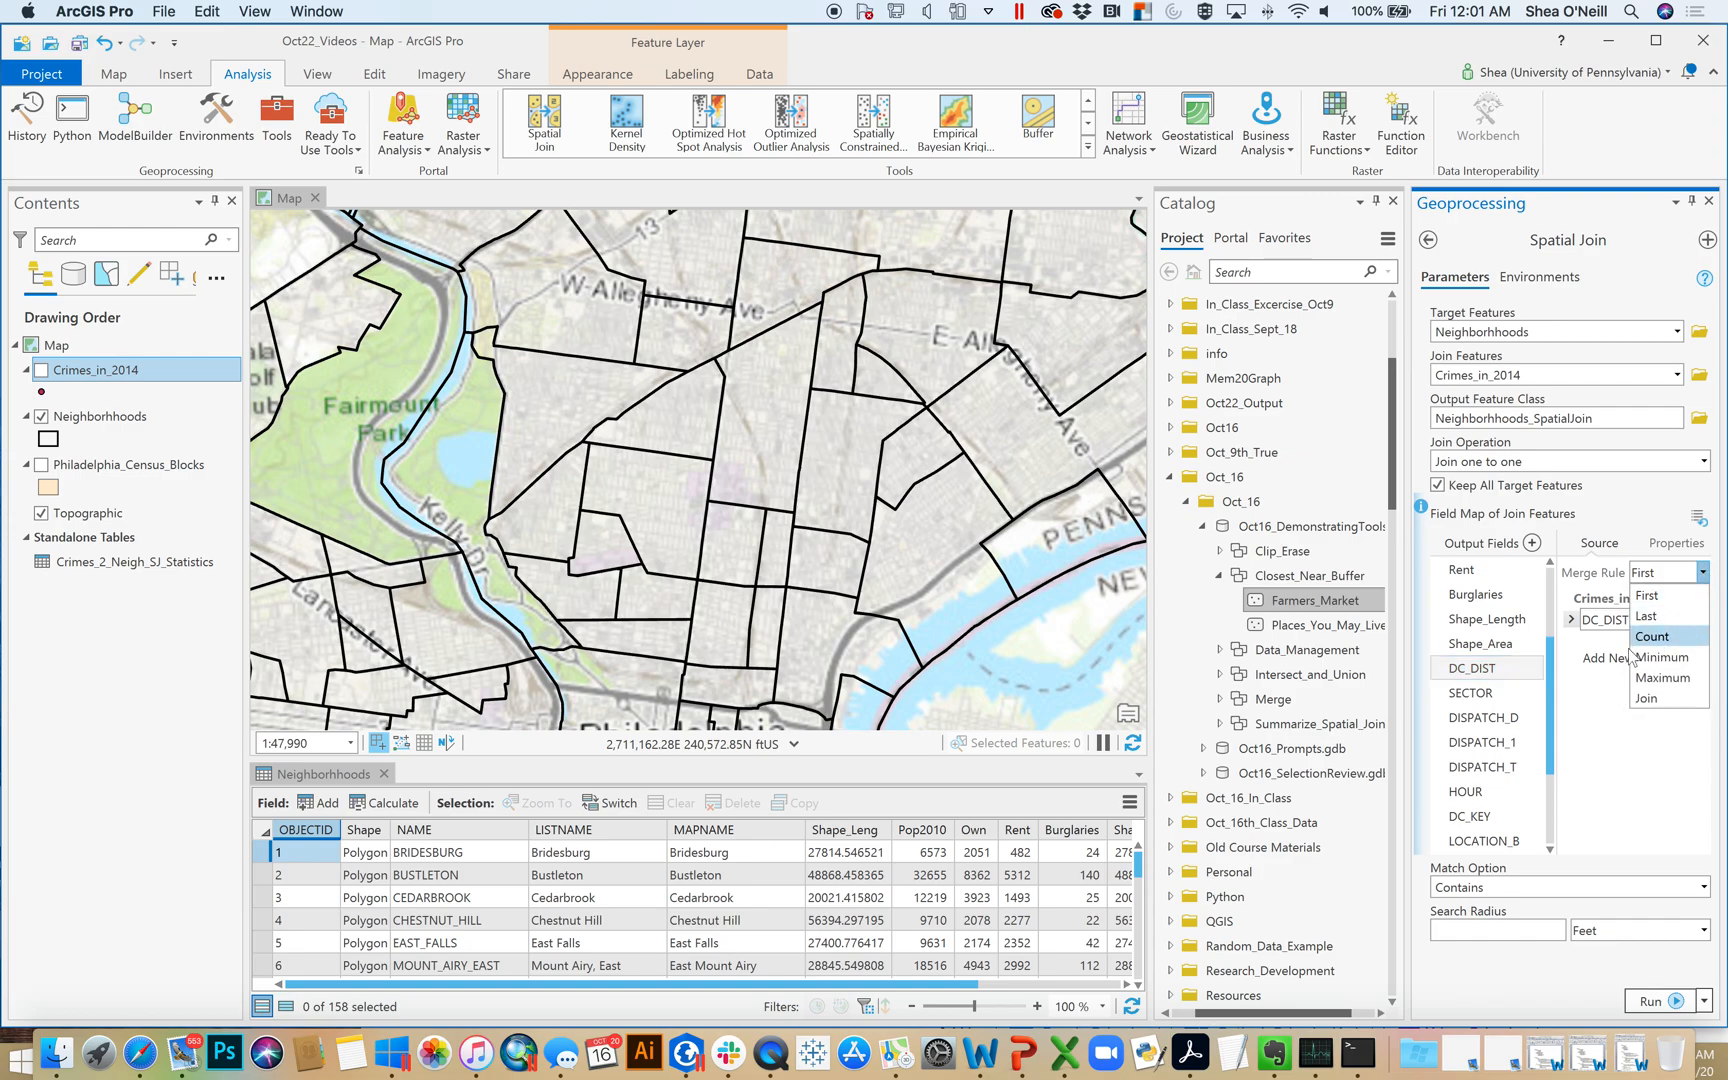
pyautogui.click(1583, 697)
# Remove the SECTOR, DISPATCH_D, DISPATCH_1, DISPATCH_T, HOUR, DC_KEY and LOCATION_B fields from the join's output fields
pyautogui.moveTo(1551, 660)
pyautogui.mouseDown()
pyautogui.moveTo(1556, 741)
pyautogui.moveTo(1553, 670)
pyautogui.moveTo(1556, 692)
pyautogui.mouseUp()
pyautogui.click(1476, 645)
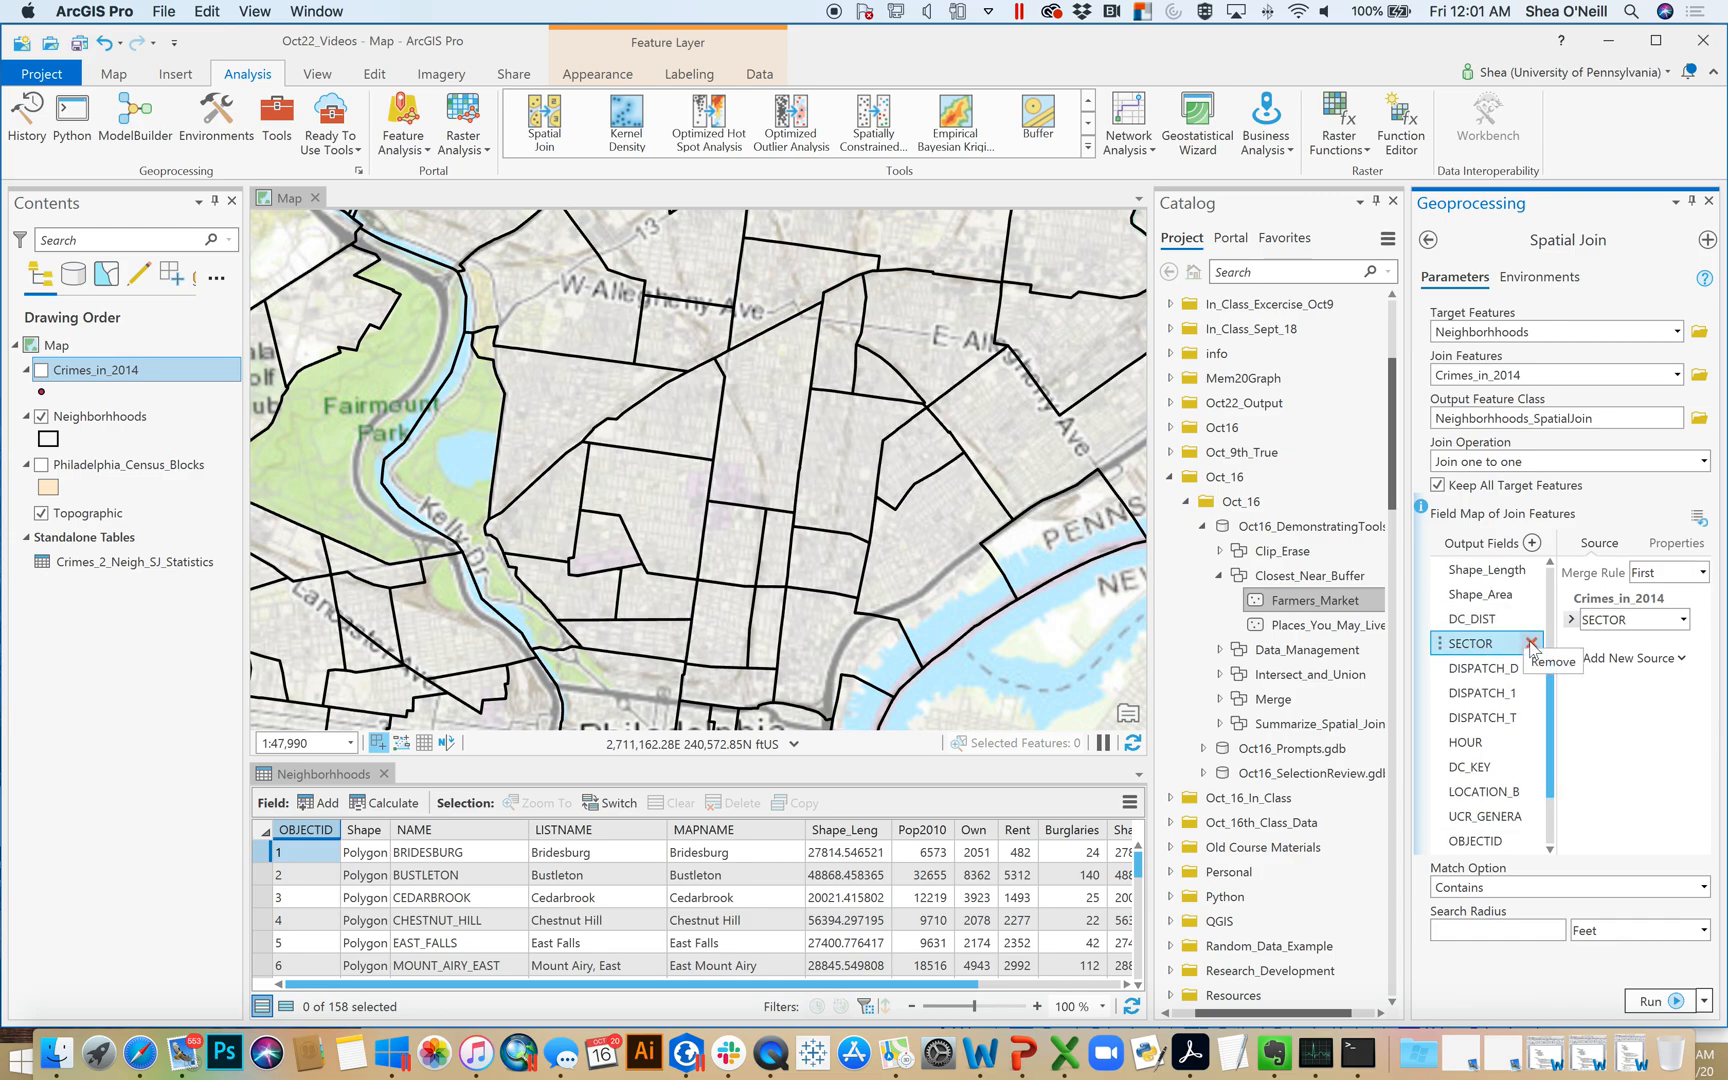
pyautogui.click(1530, 644)
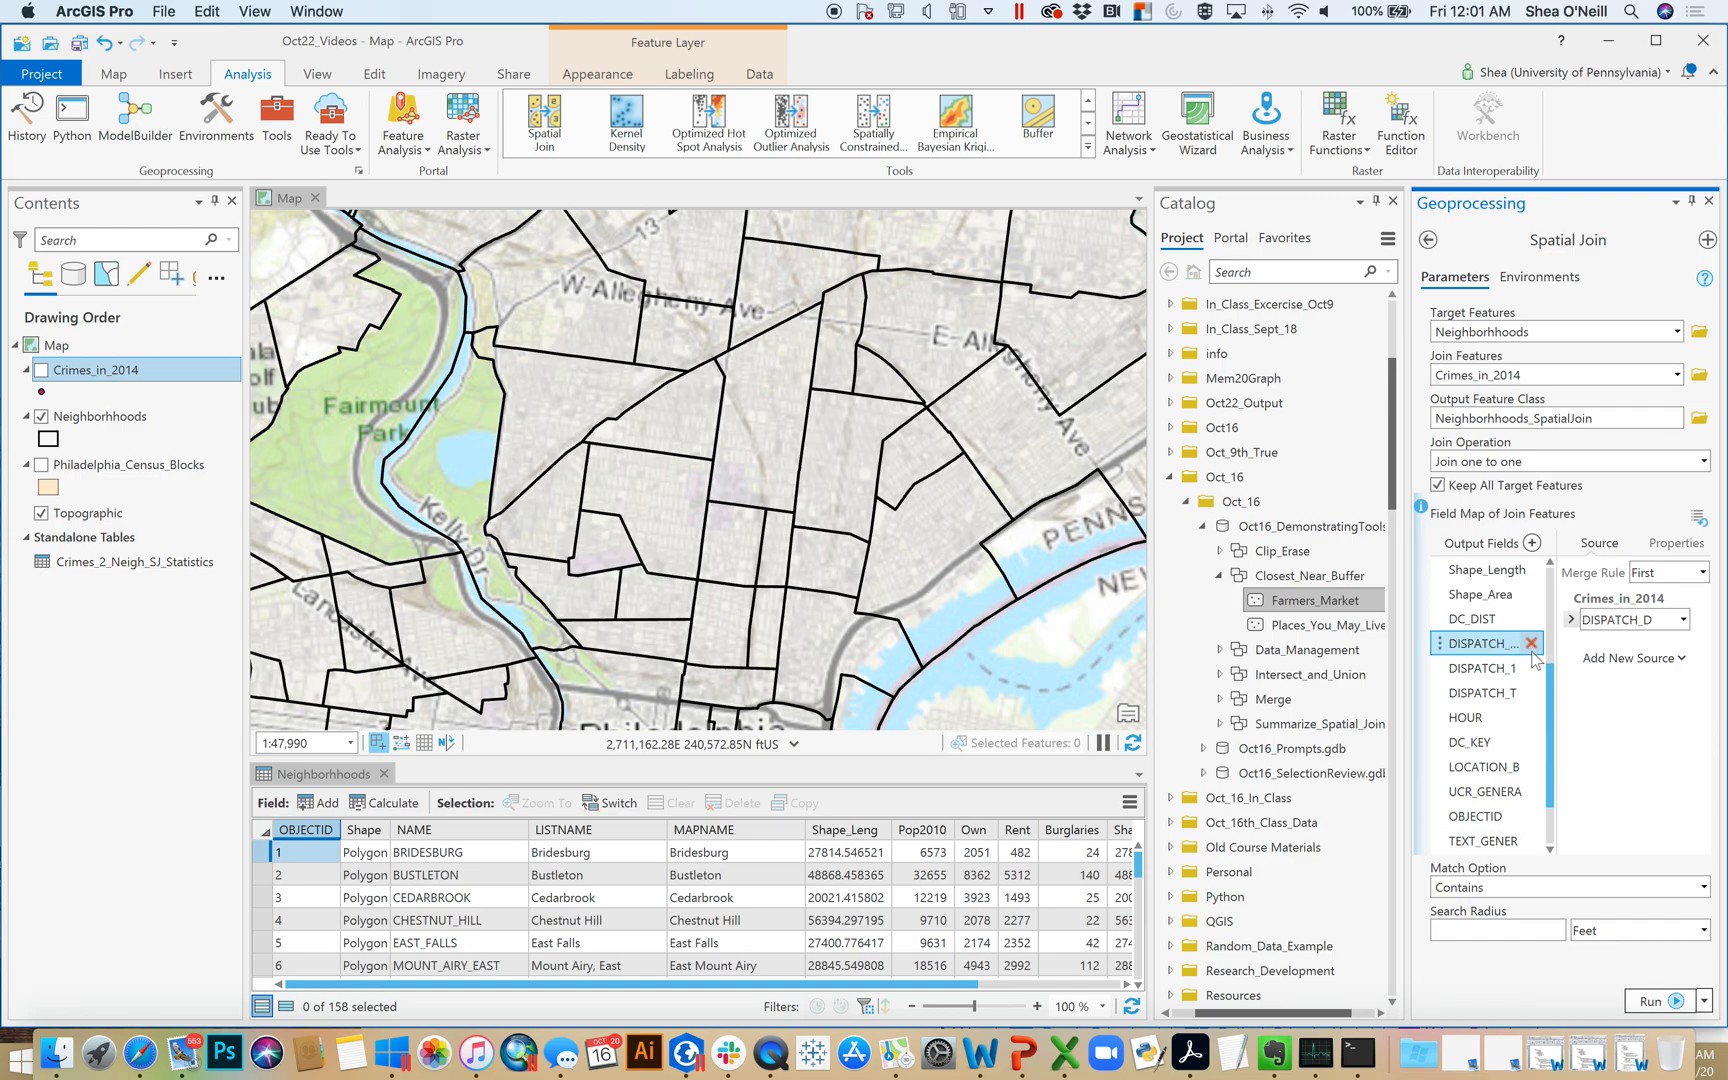
pyautogui.click(1531, 644)
pyautogui.click(1531, 644)
pyautogui.click(1531, 644)
pyautogui.click(1531, 644)
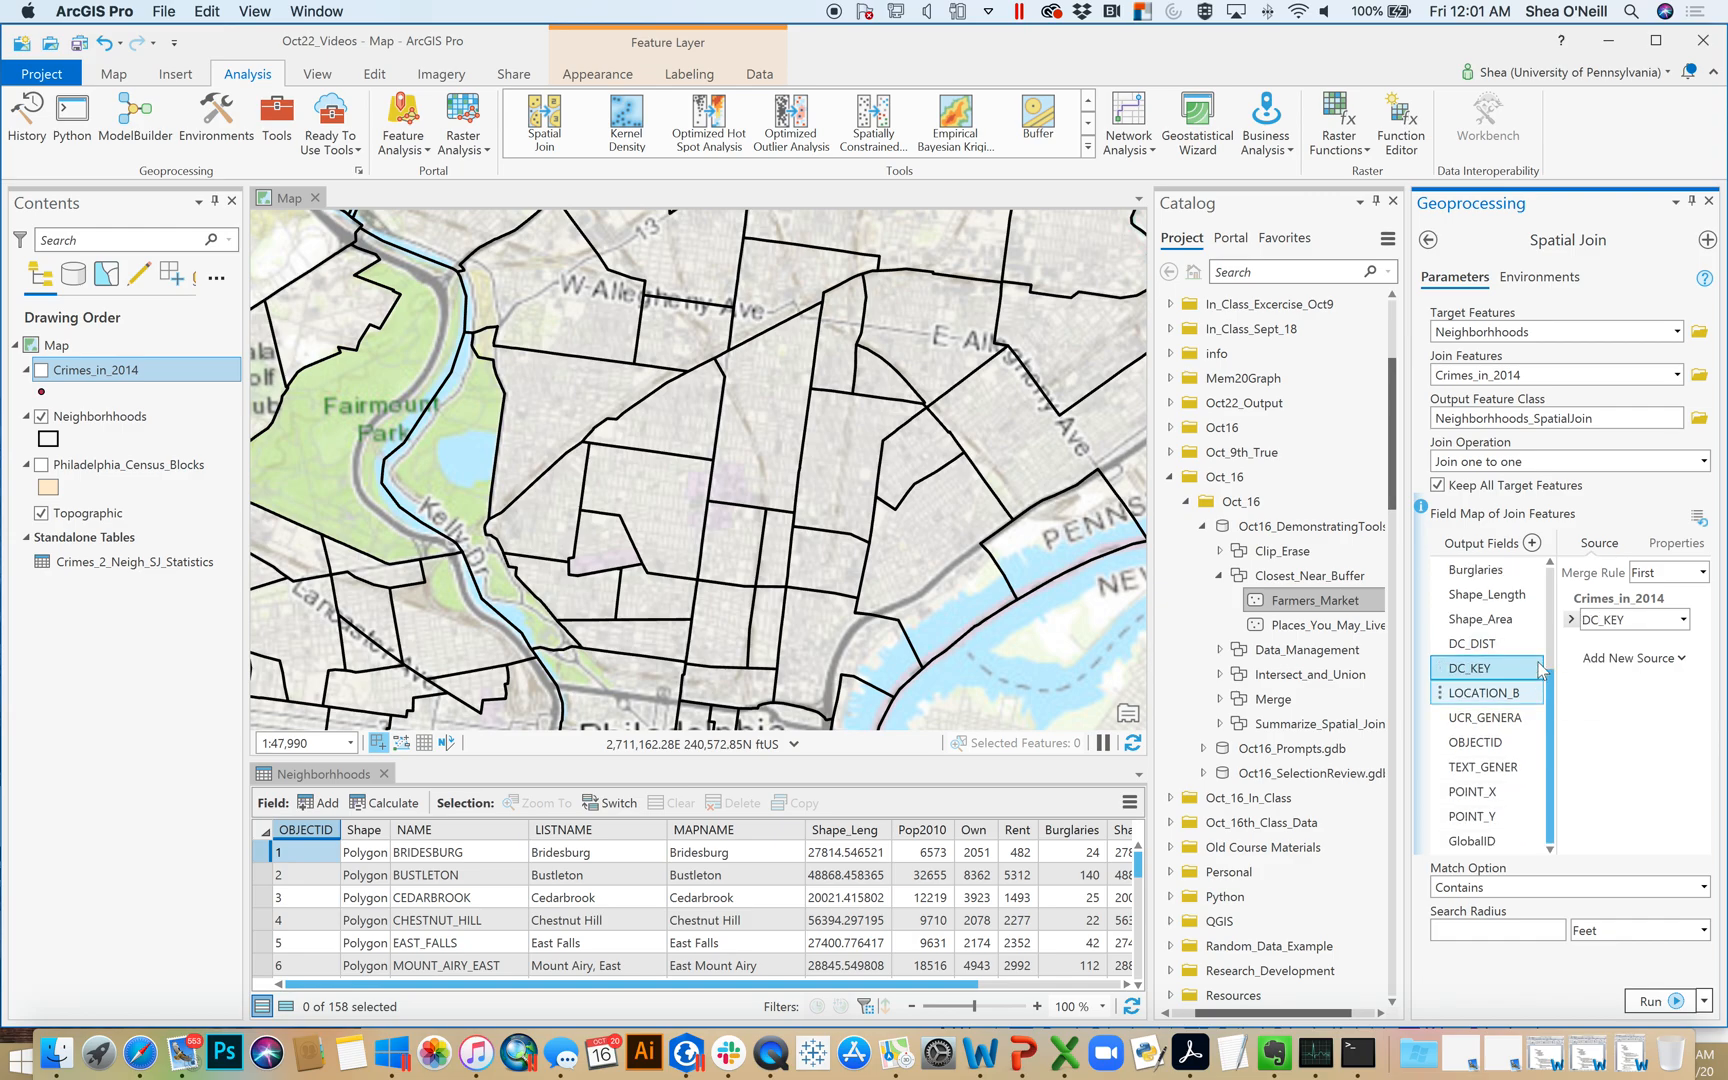
pyautogui.click(1531, 668)
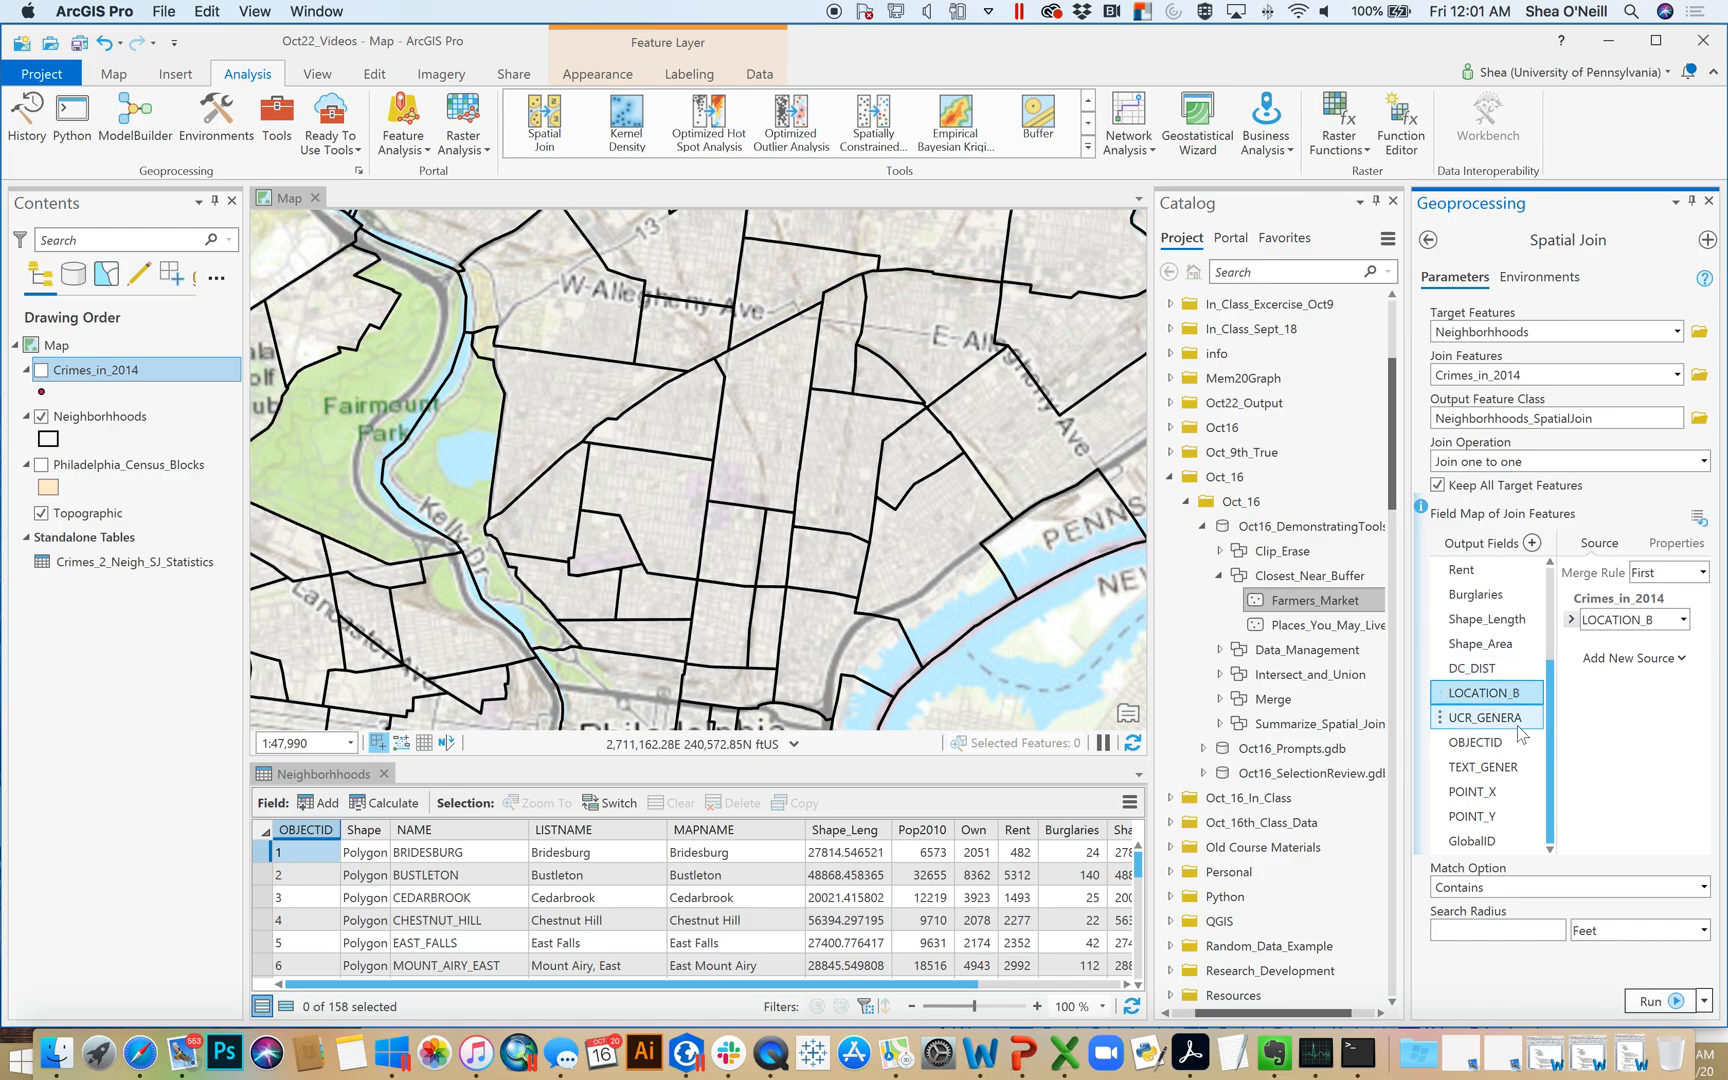
pyautogui.click(1532, 693)
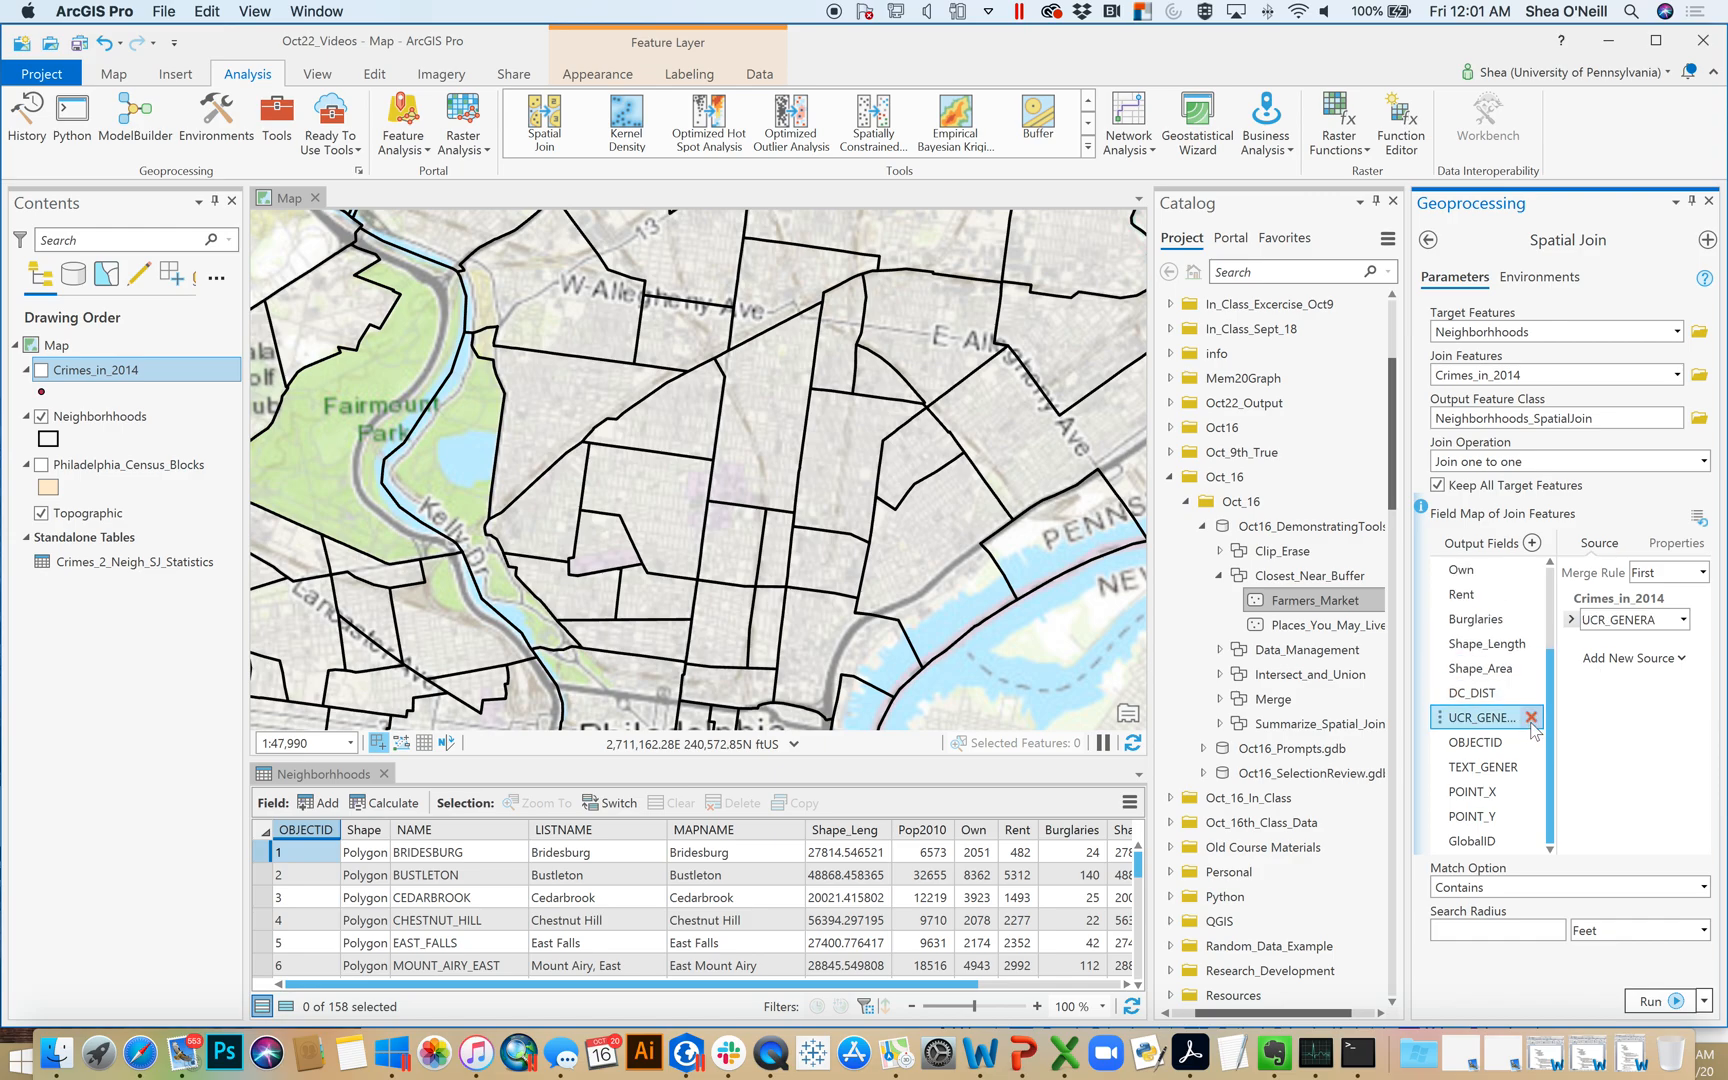
# Remove the UCR_GENERA, OBJECTID, TEXT_GENER, POINT_X, POINT_Y and GlobalID fields from the join's output fields
pyautogui.click(1531, 718)
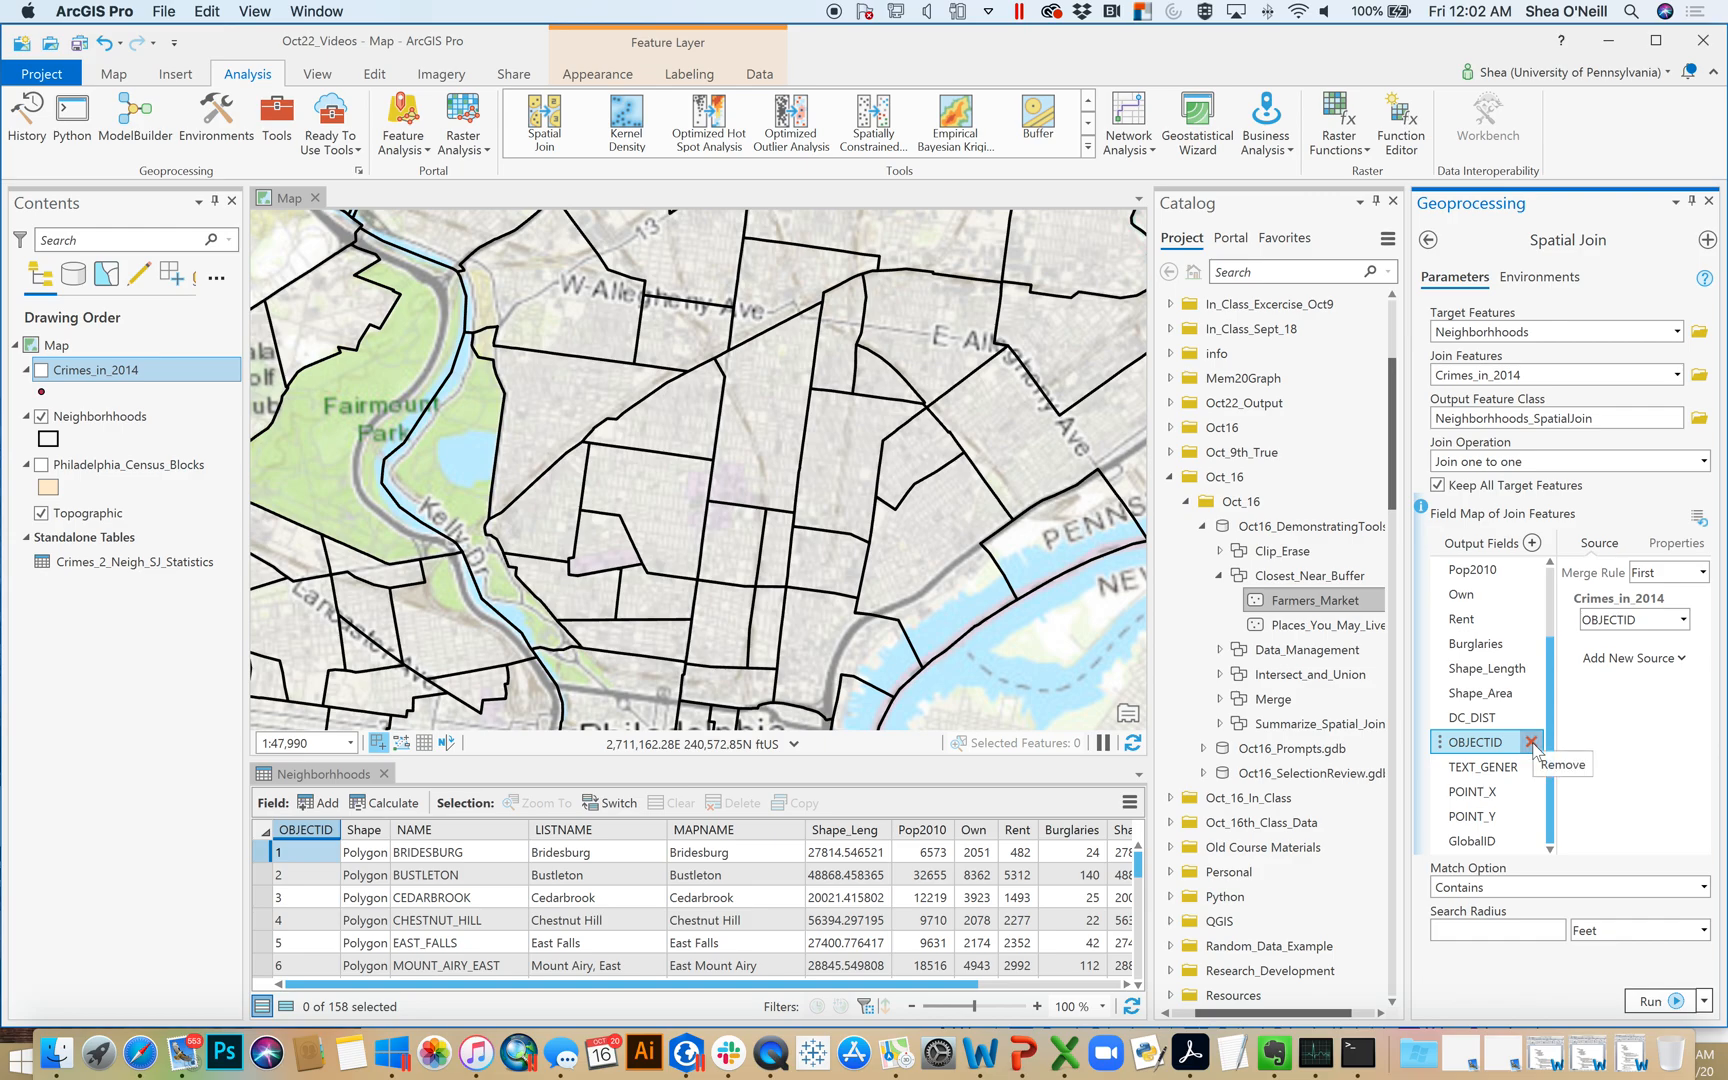
pyautogui.click(1532, 743)
pyautogui.click(1532, 767)
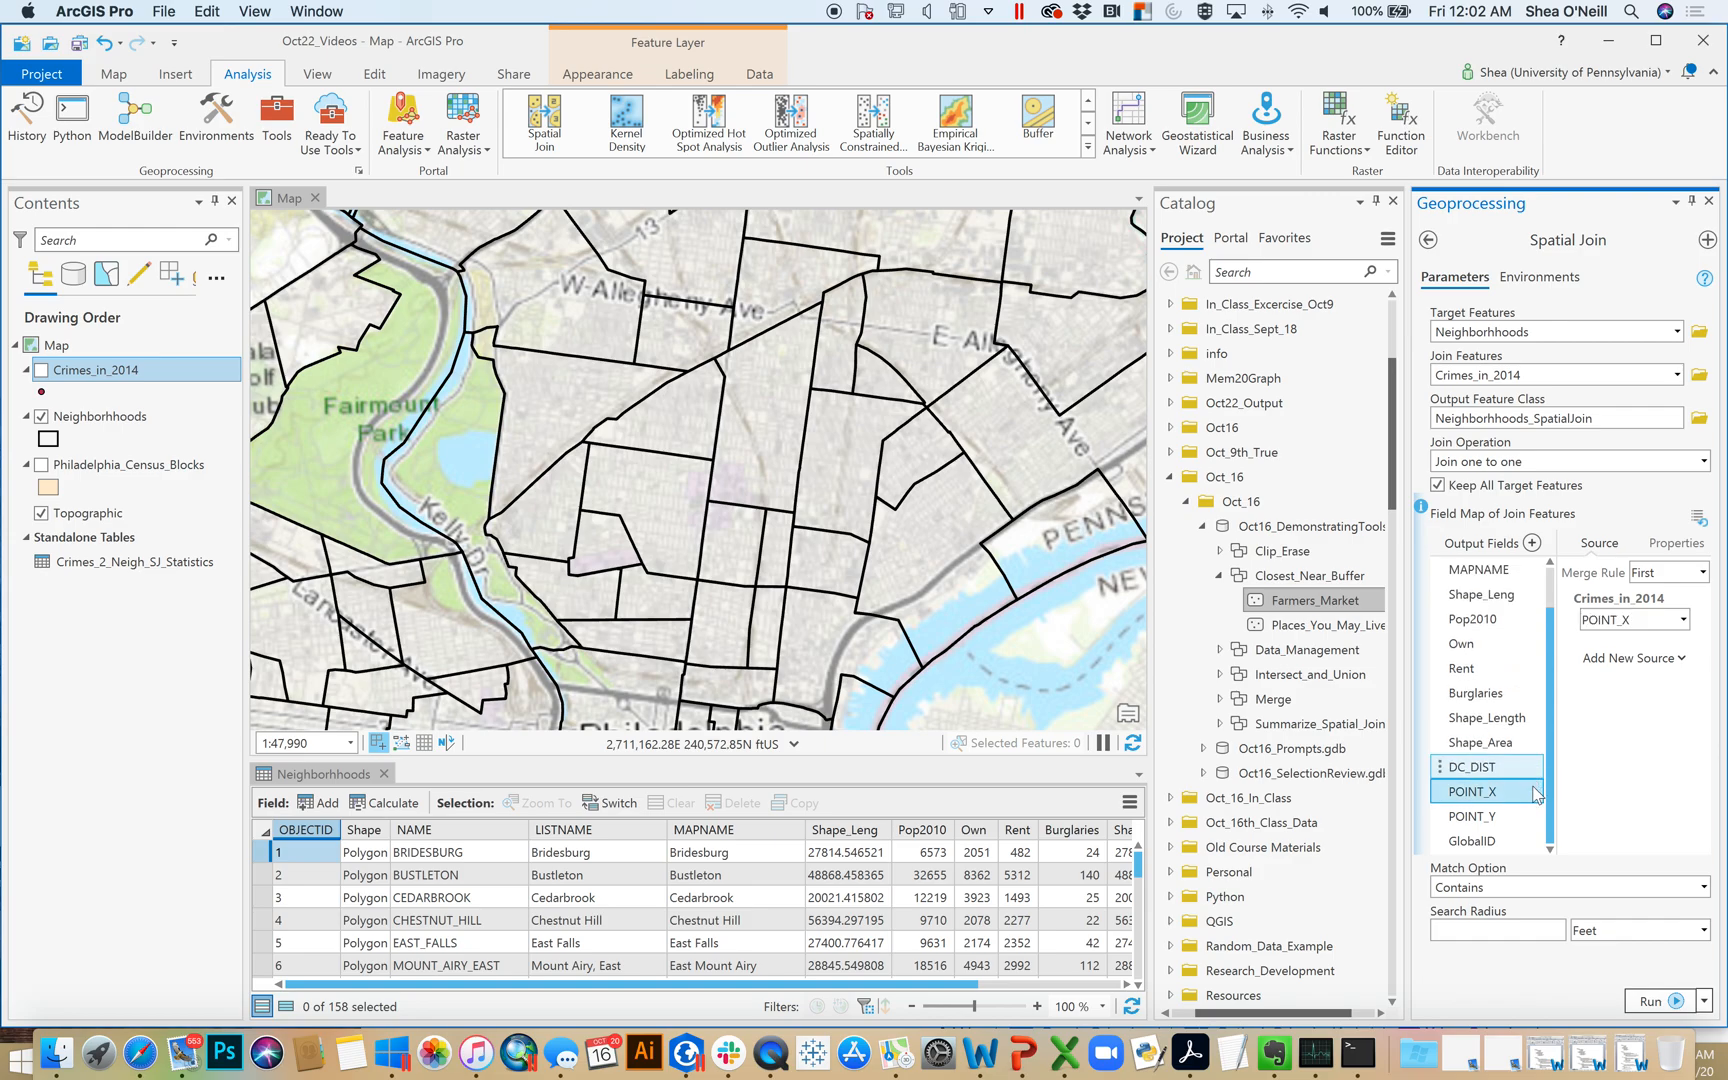
pyautogui.click(1531, 791)
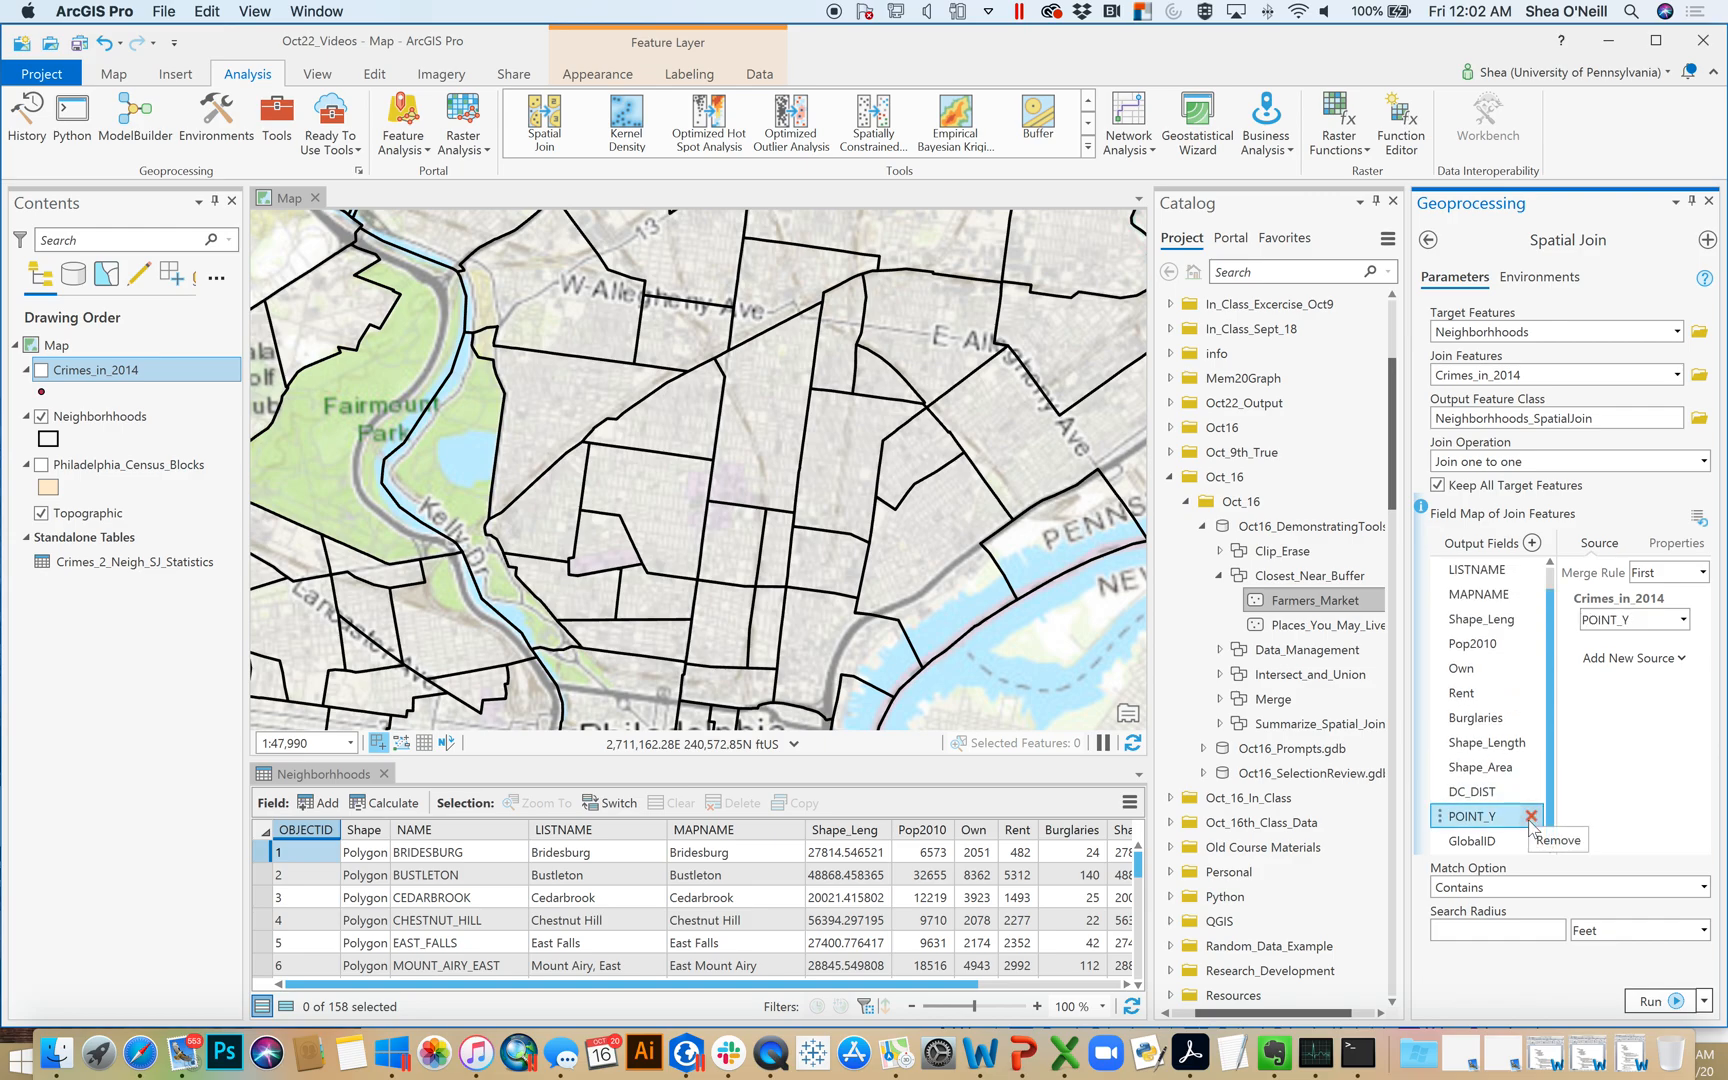
pyautogui.click(1531, 816)
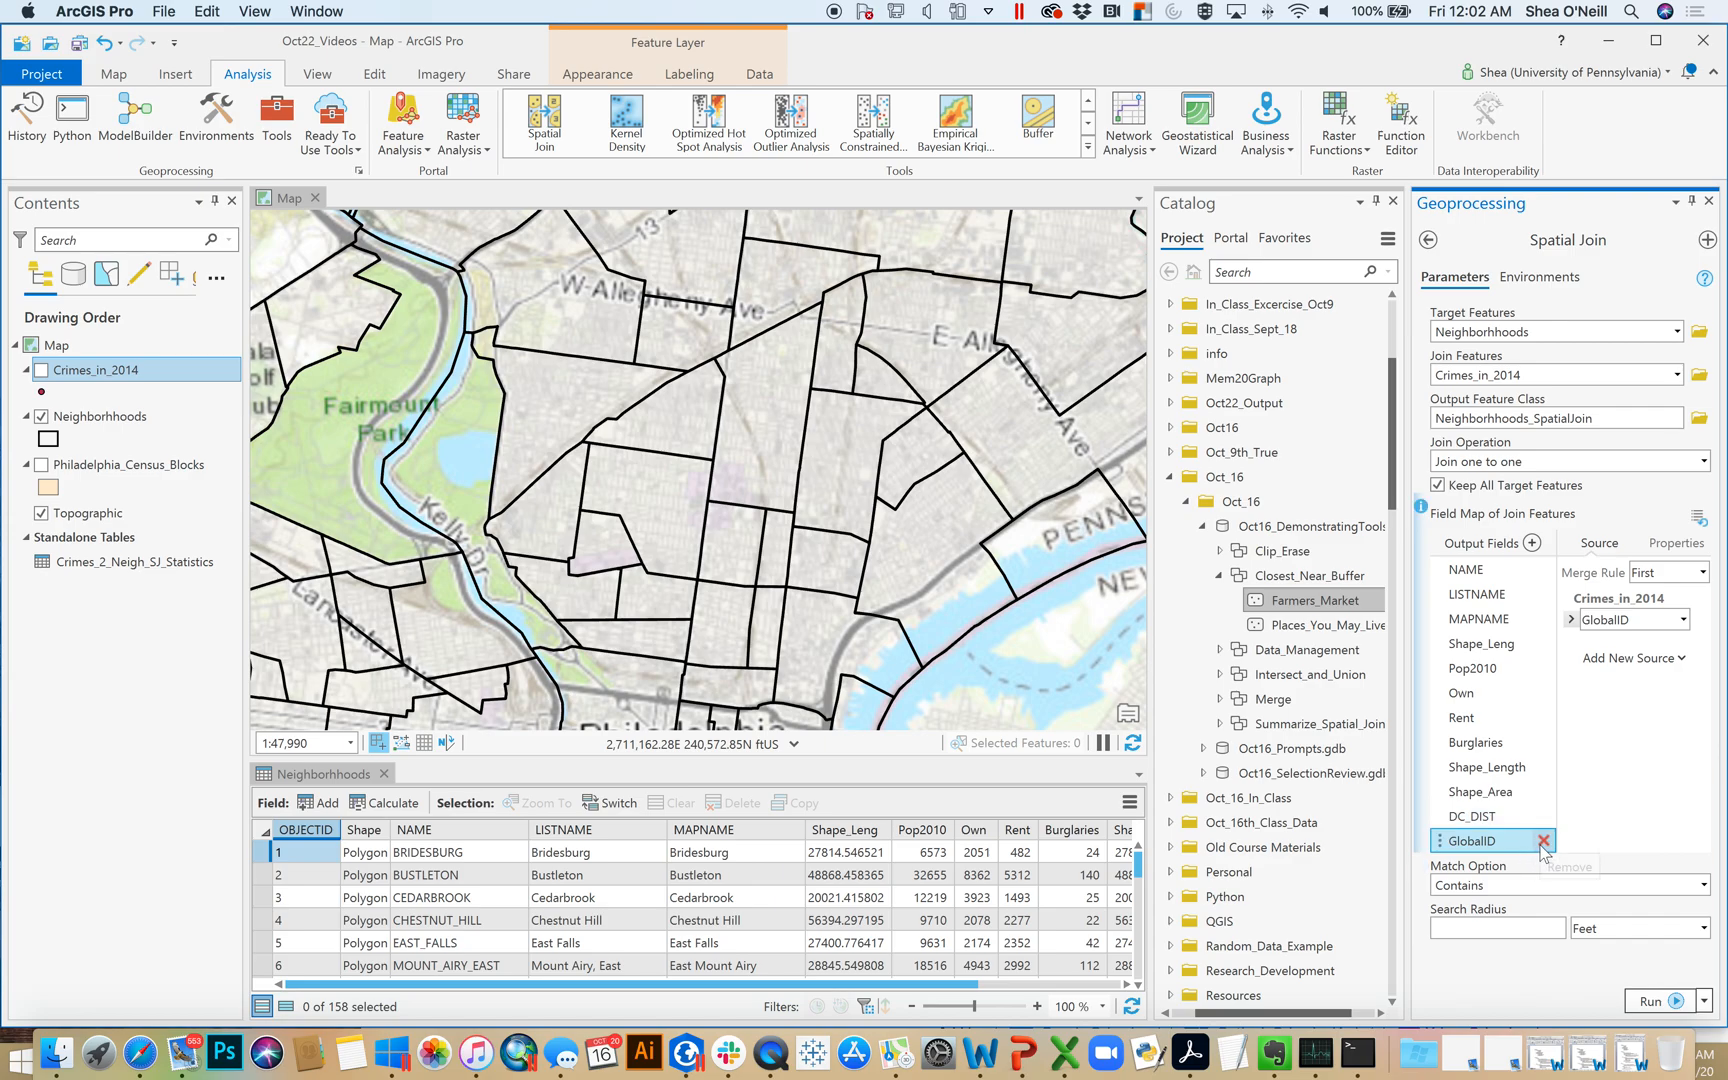
pyautogui.click(1543, 841)
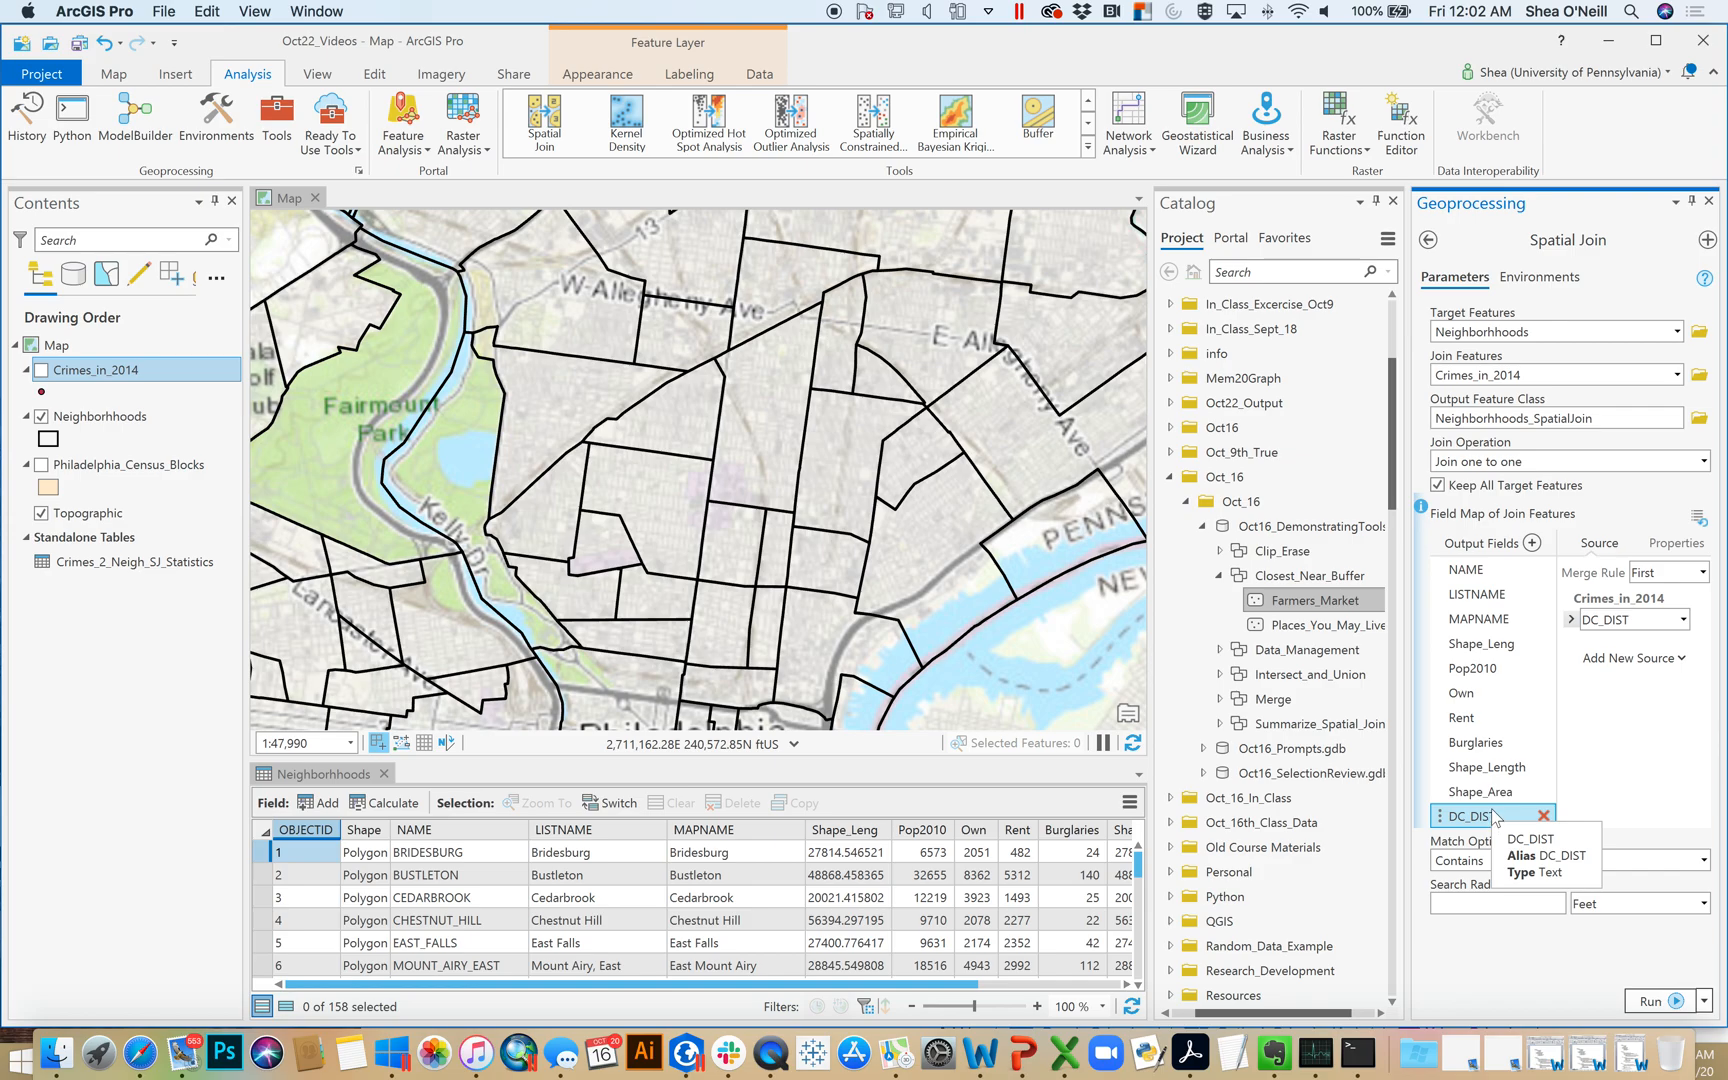
# Set the merge rule of the DC_DIST output field to Count
pyautogui.click(1703, 572)
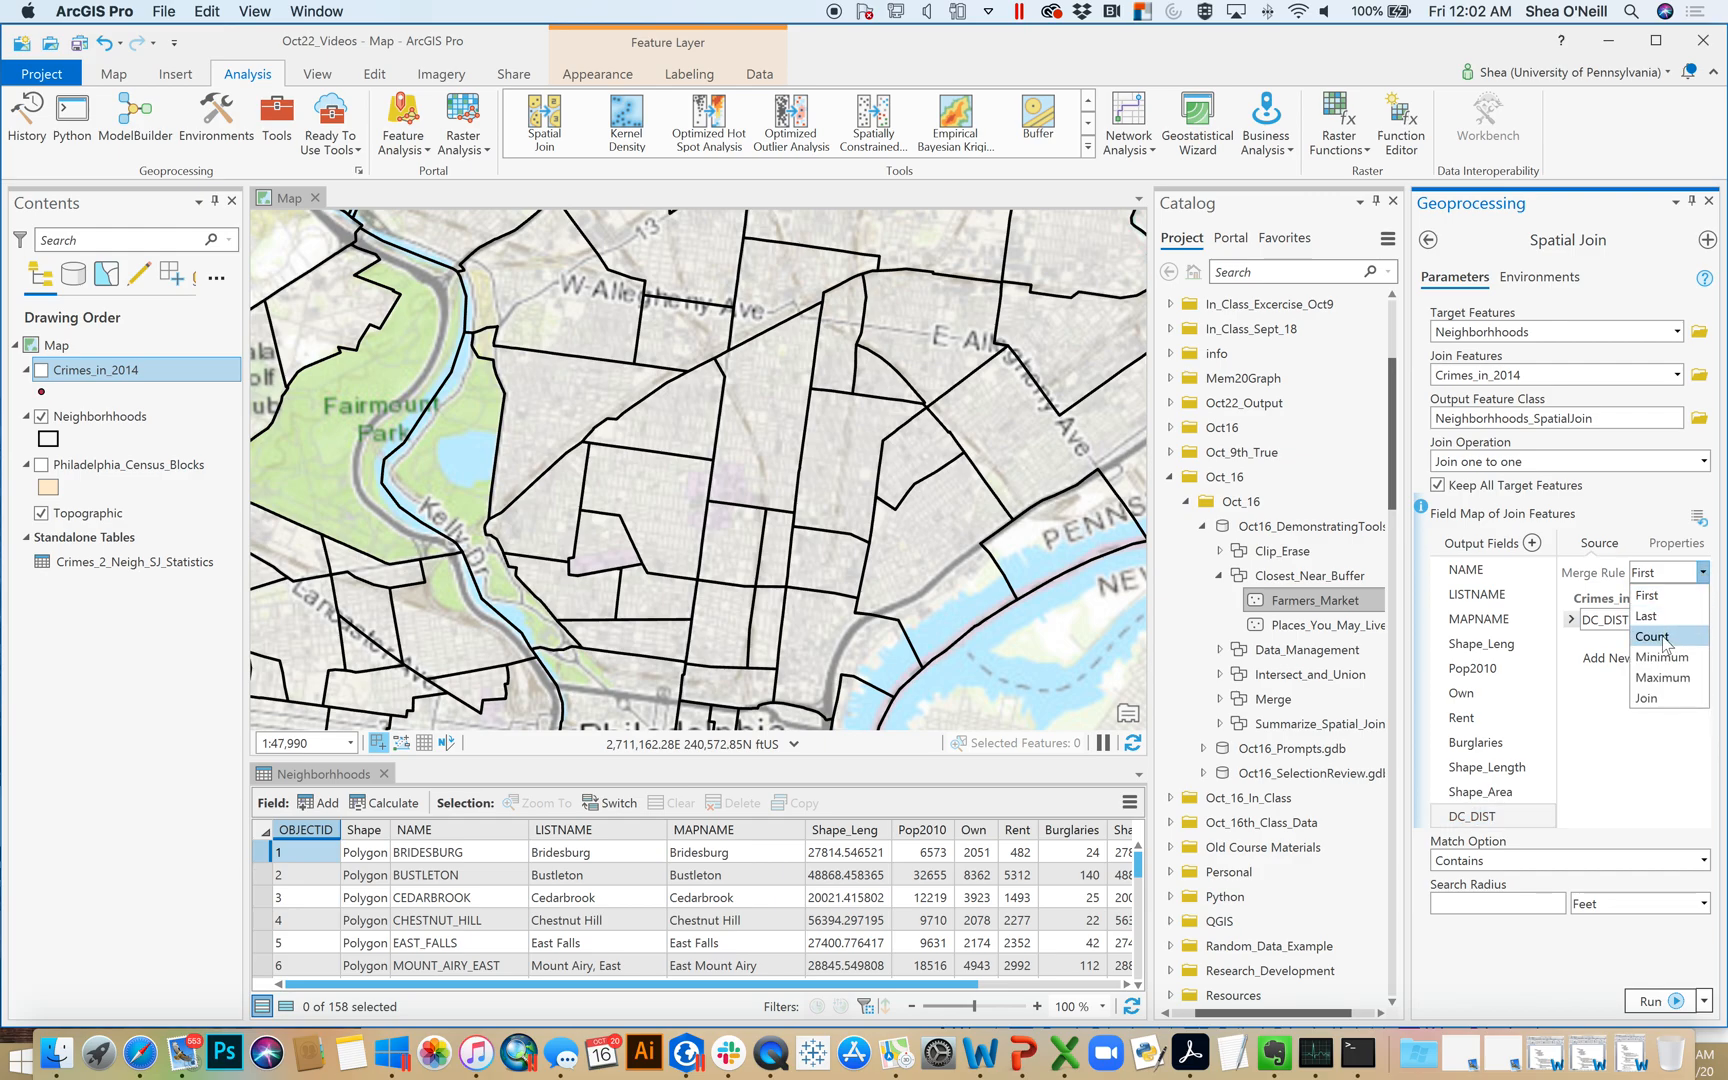
pyautogui.click(1663, 636)
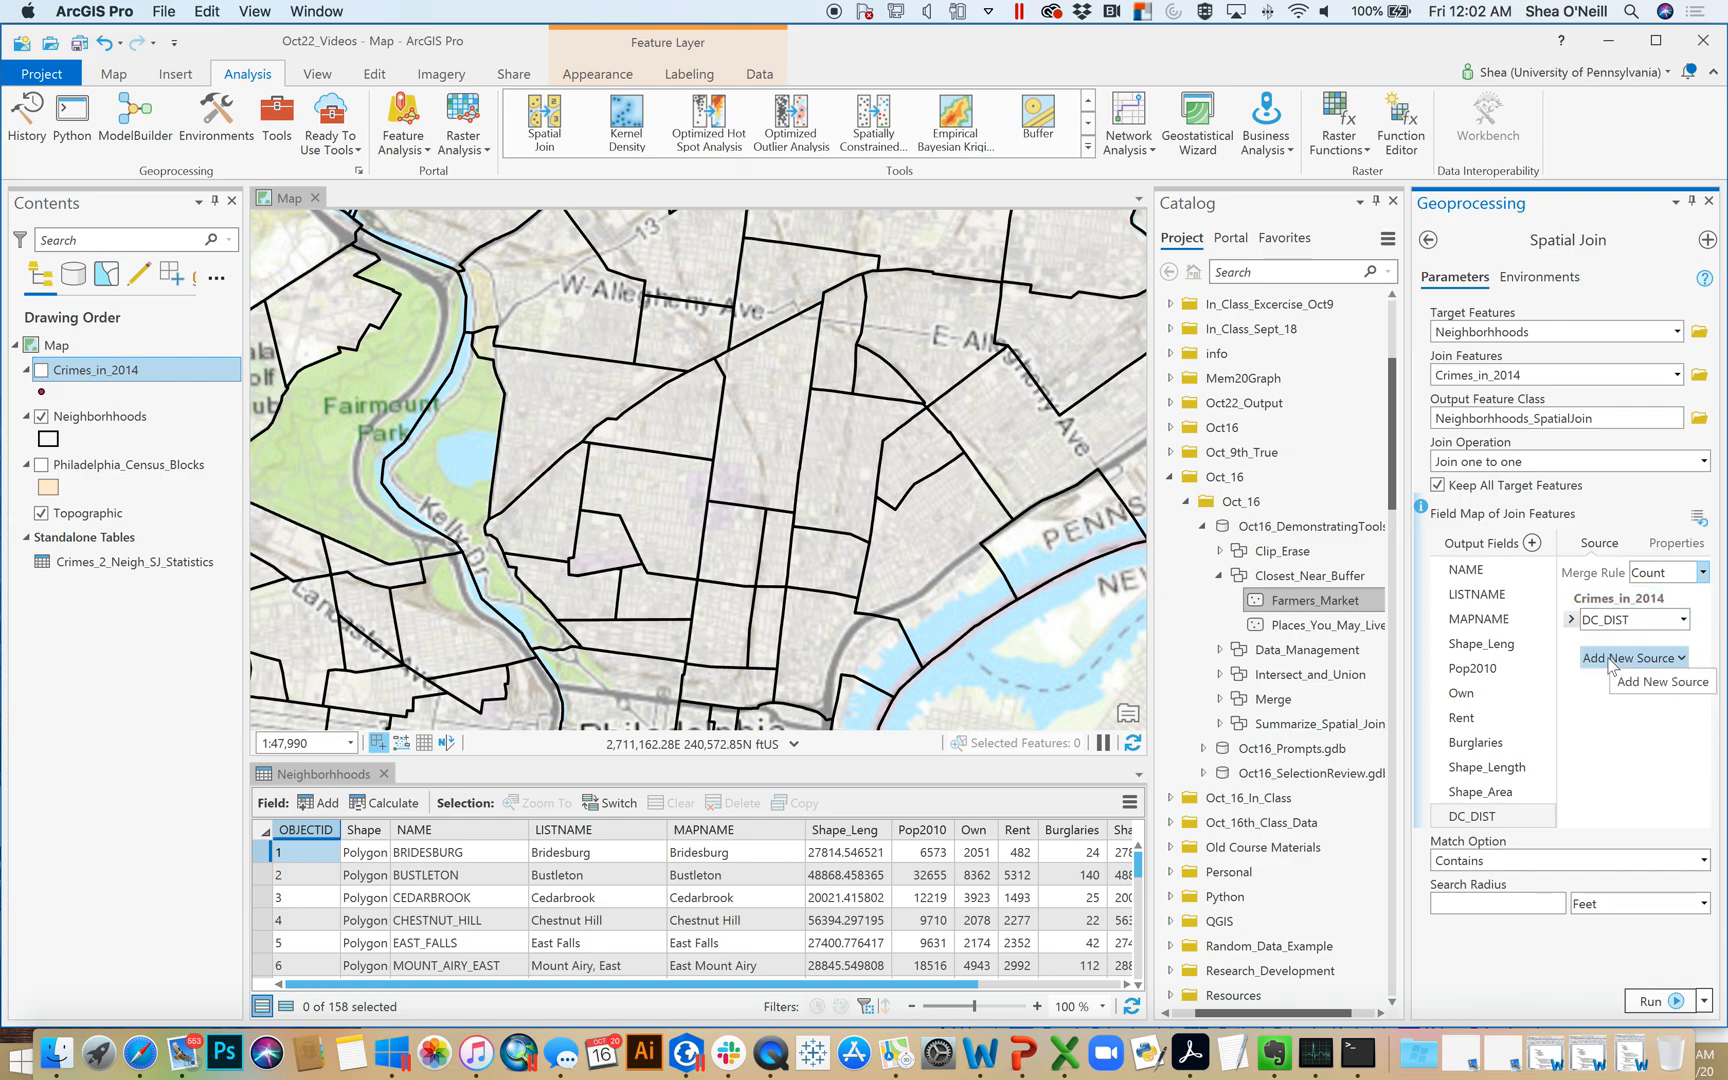
# Rename the DC_DIST output field of the spatial join as TotalCrime
pyautogui.rightClick(1473, 826)
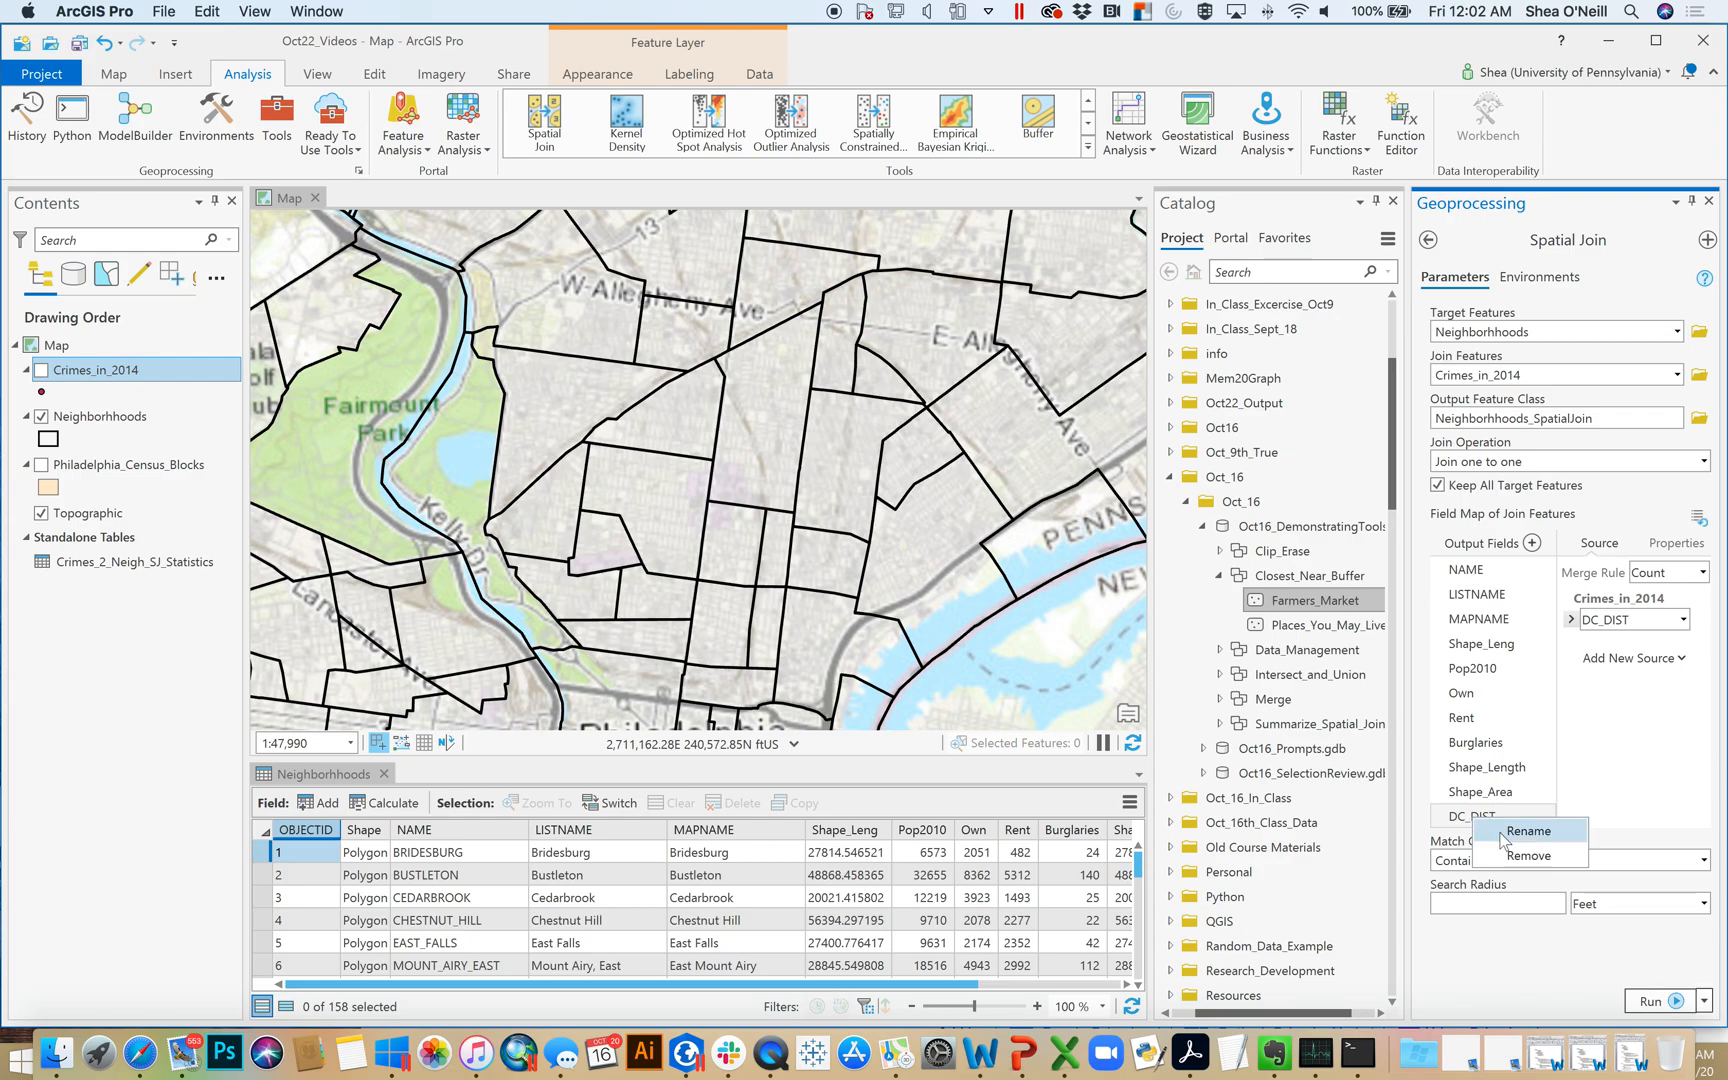
pyautogui.click(1526, 833)
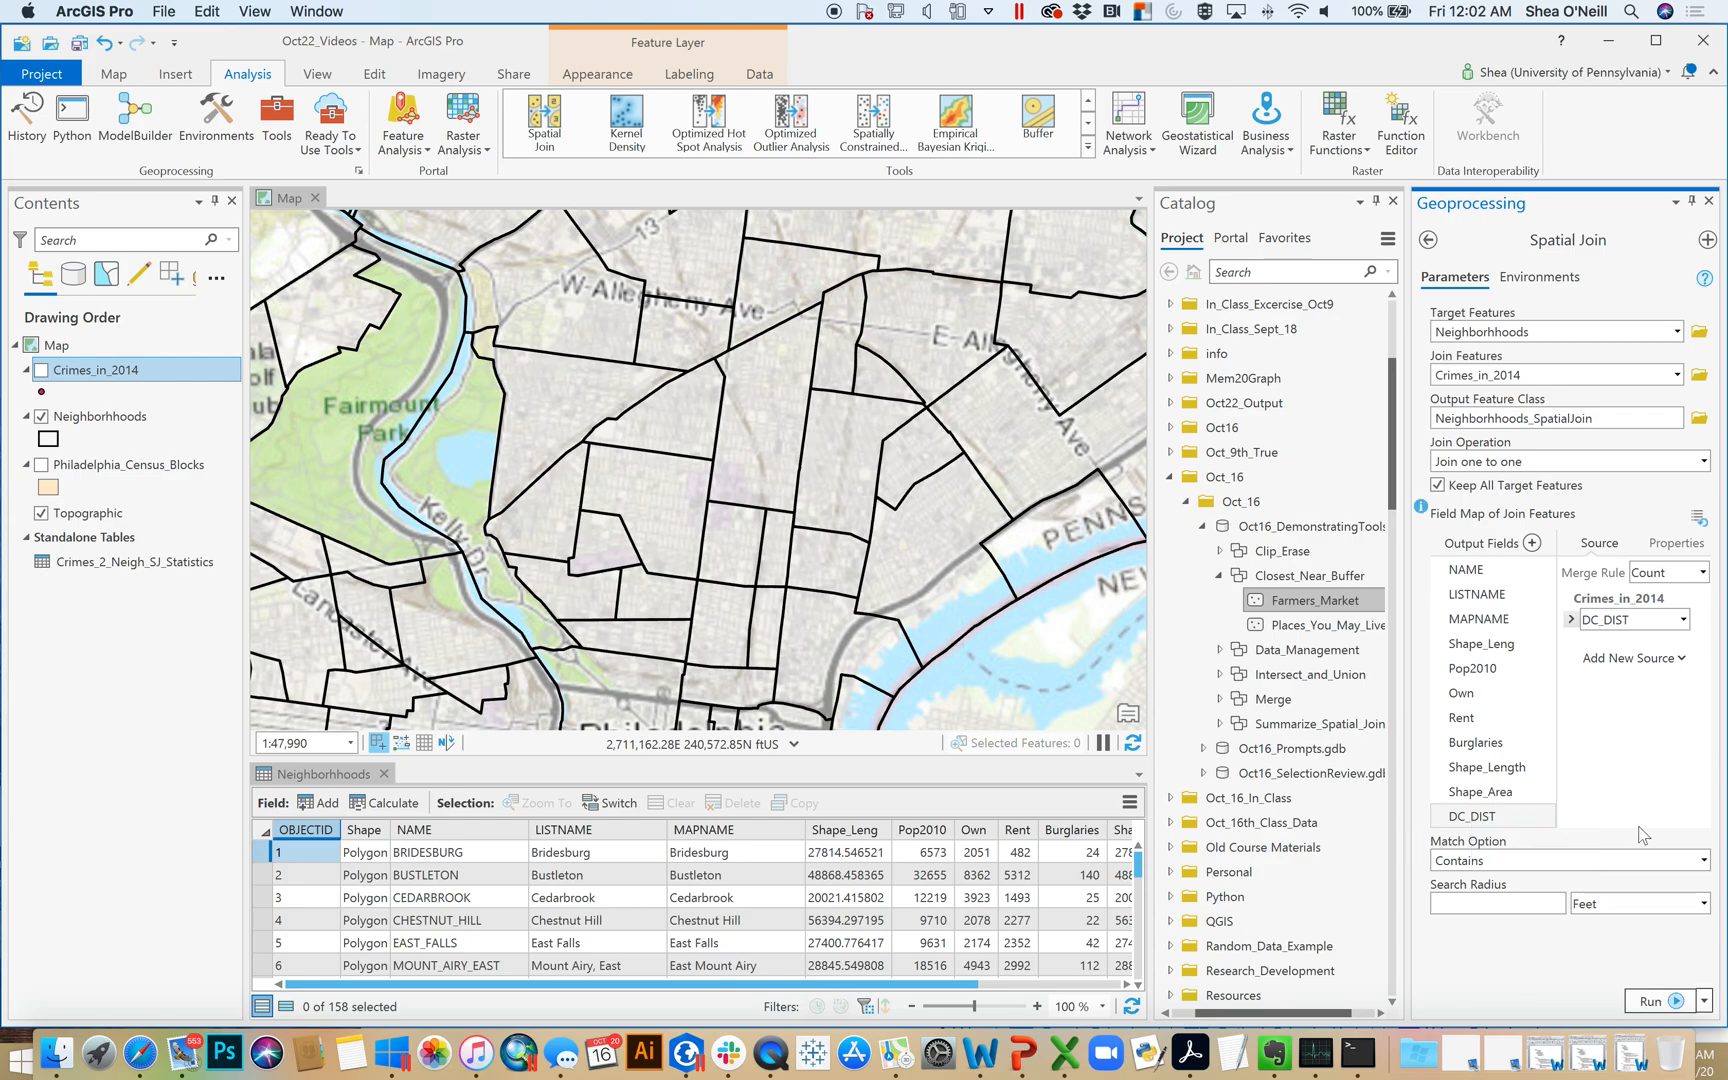
pyautogui.rightClick(1490, 818)
pyautogui.click(1502, 833)
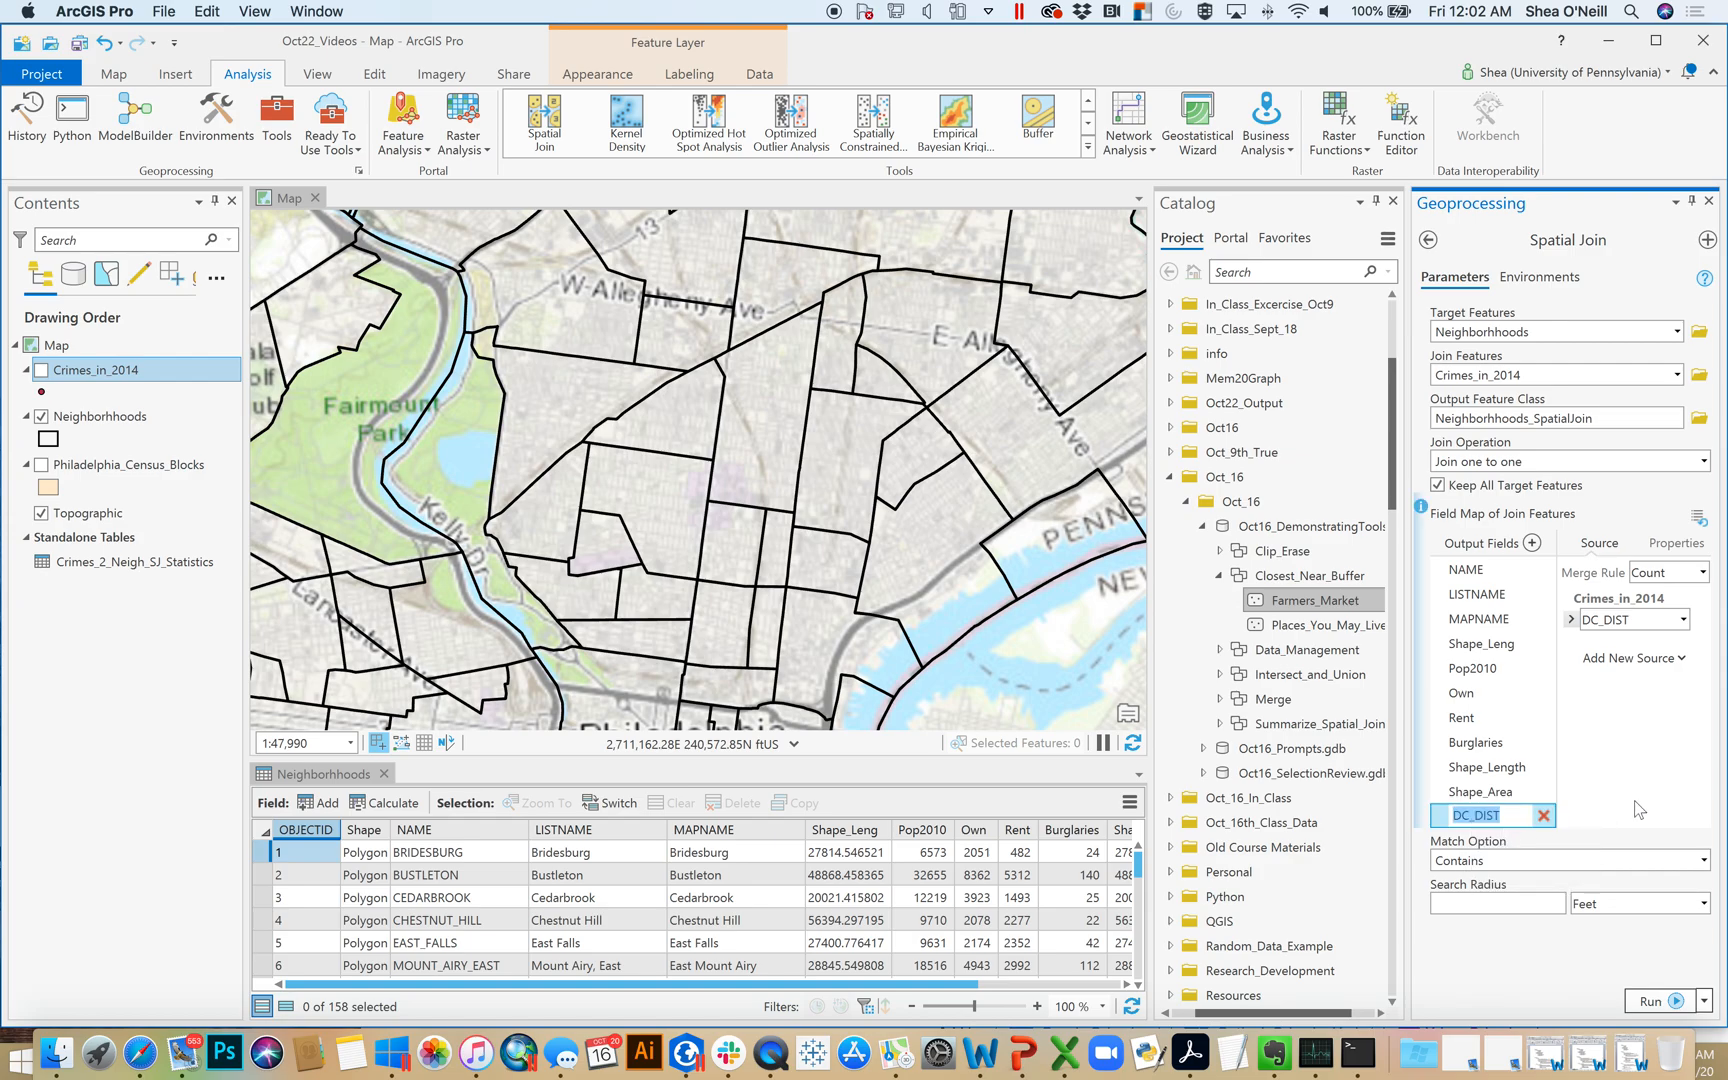
pyautogui.write('TotalCrime')
pyautogui.click(1481, 792)
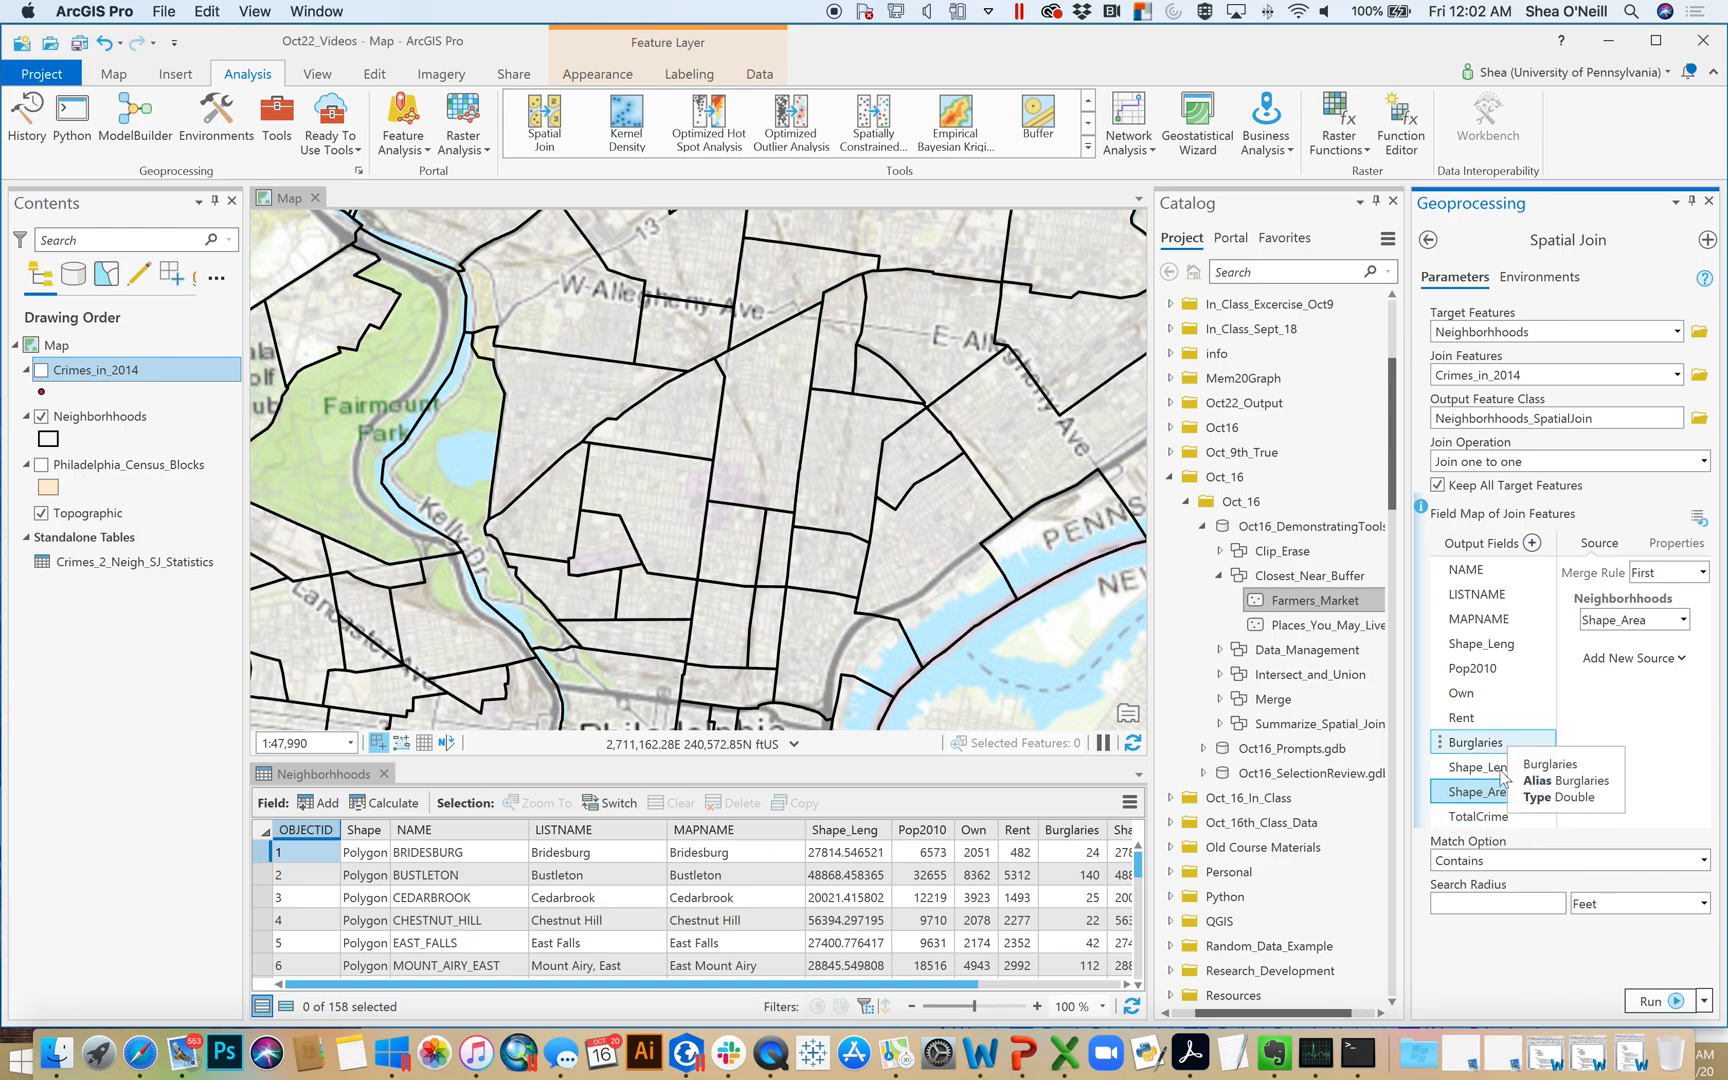
# Check the source settings of the TotalCrime field and run the Spatial Join
pyautogui.click(1488, 817)
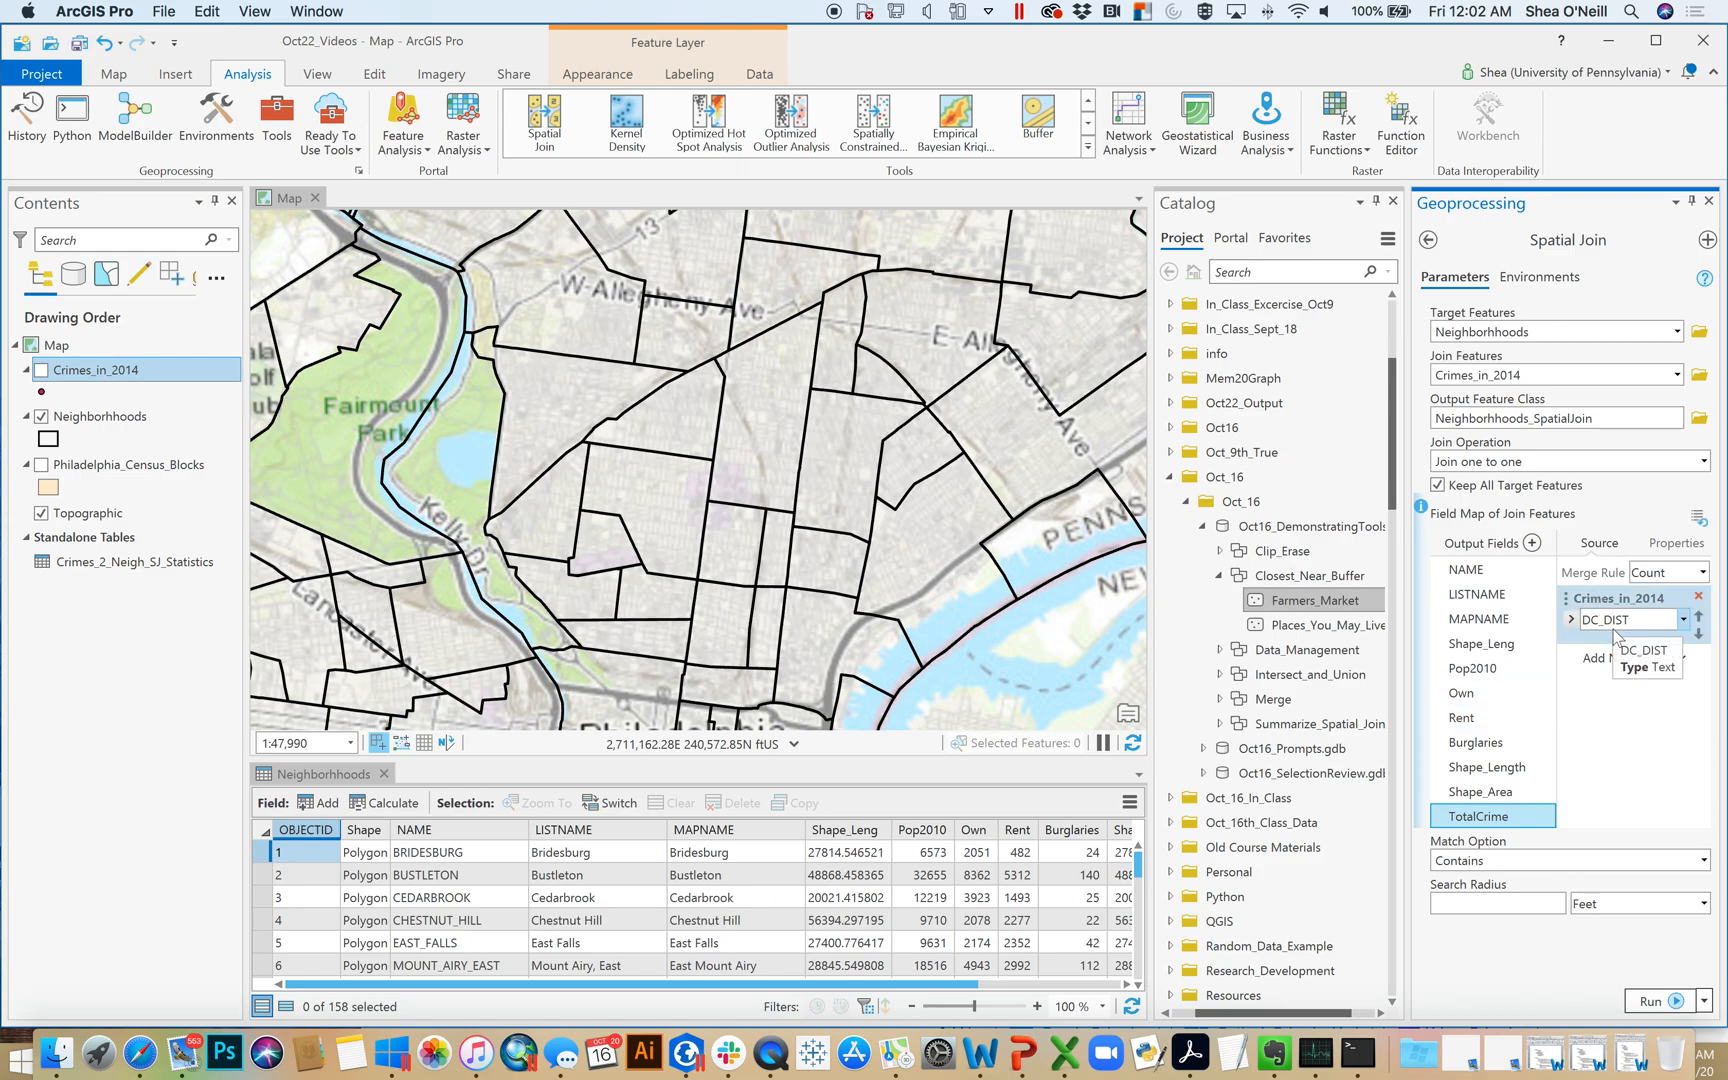
pyautogui.click(1669, 1003)
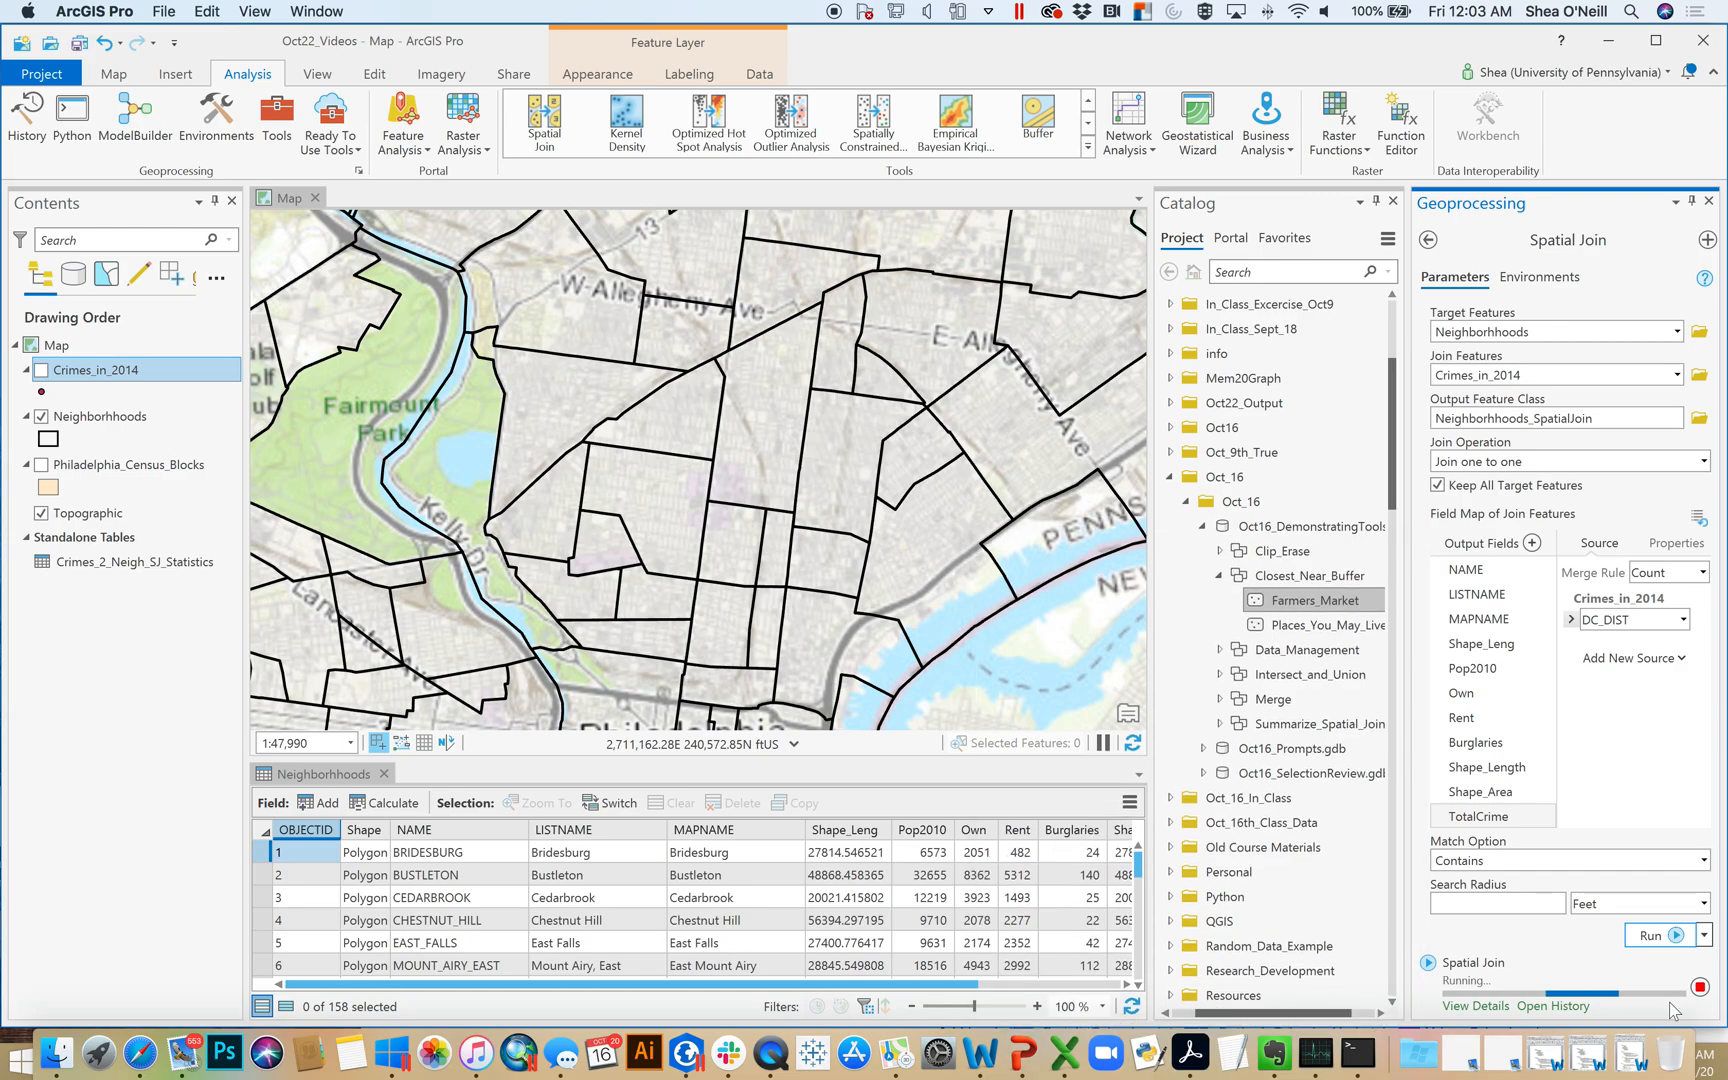
pyautogui.moveTo(1669, 1002)
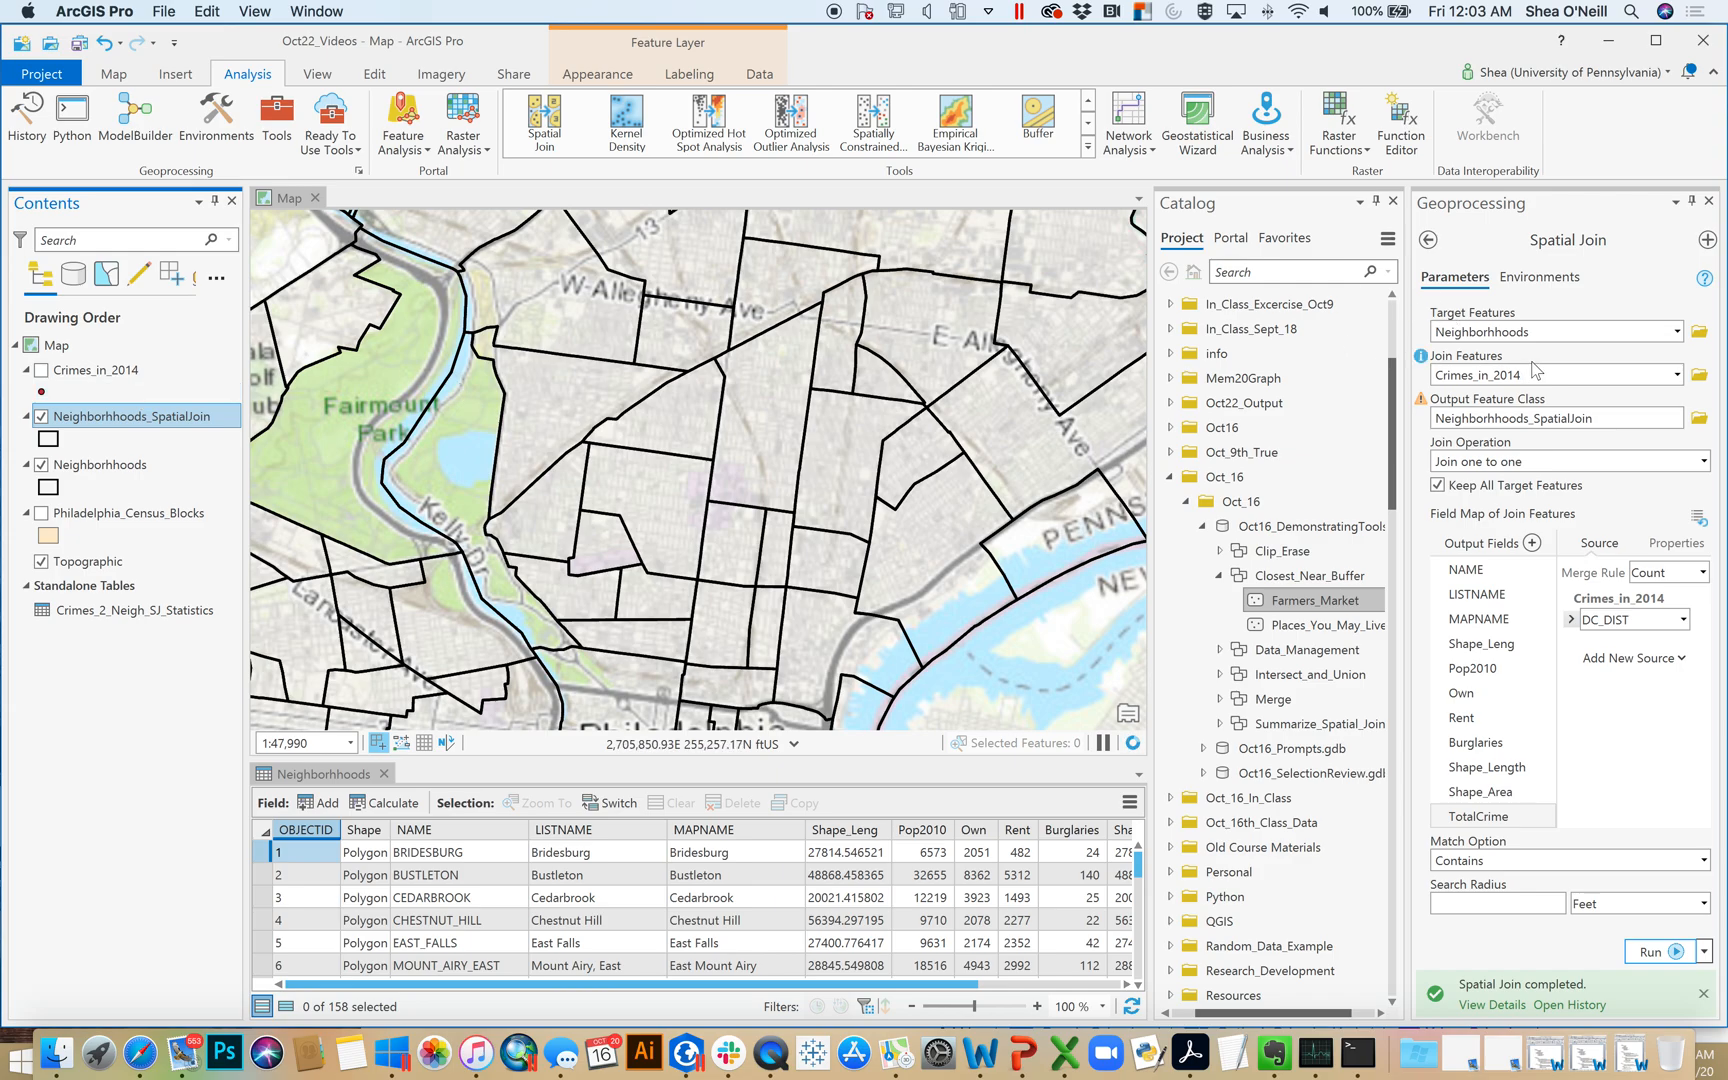
# Hide the original neighborhoods layer and examine the TotalCrime and Join_Count fields in the spatial join output's attribute table
pyautogui.click(40, 465)
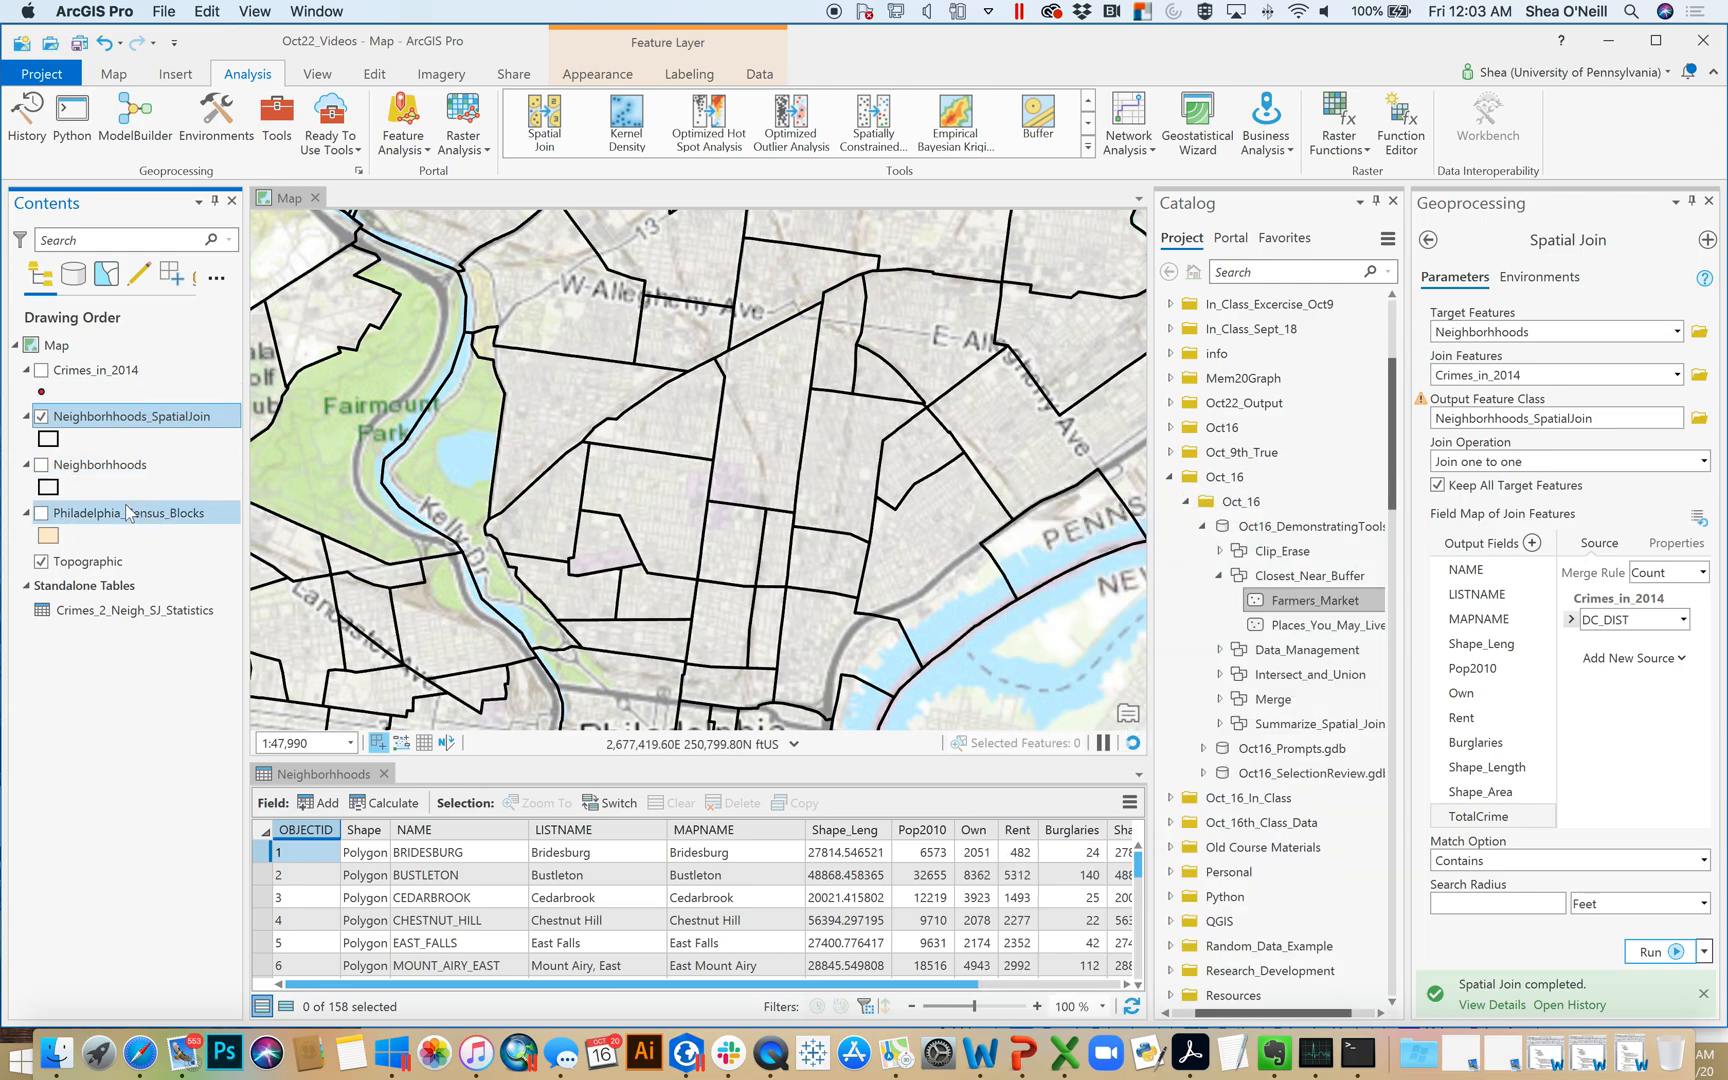
pyautogui.rightClick(113, 418)
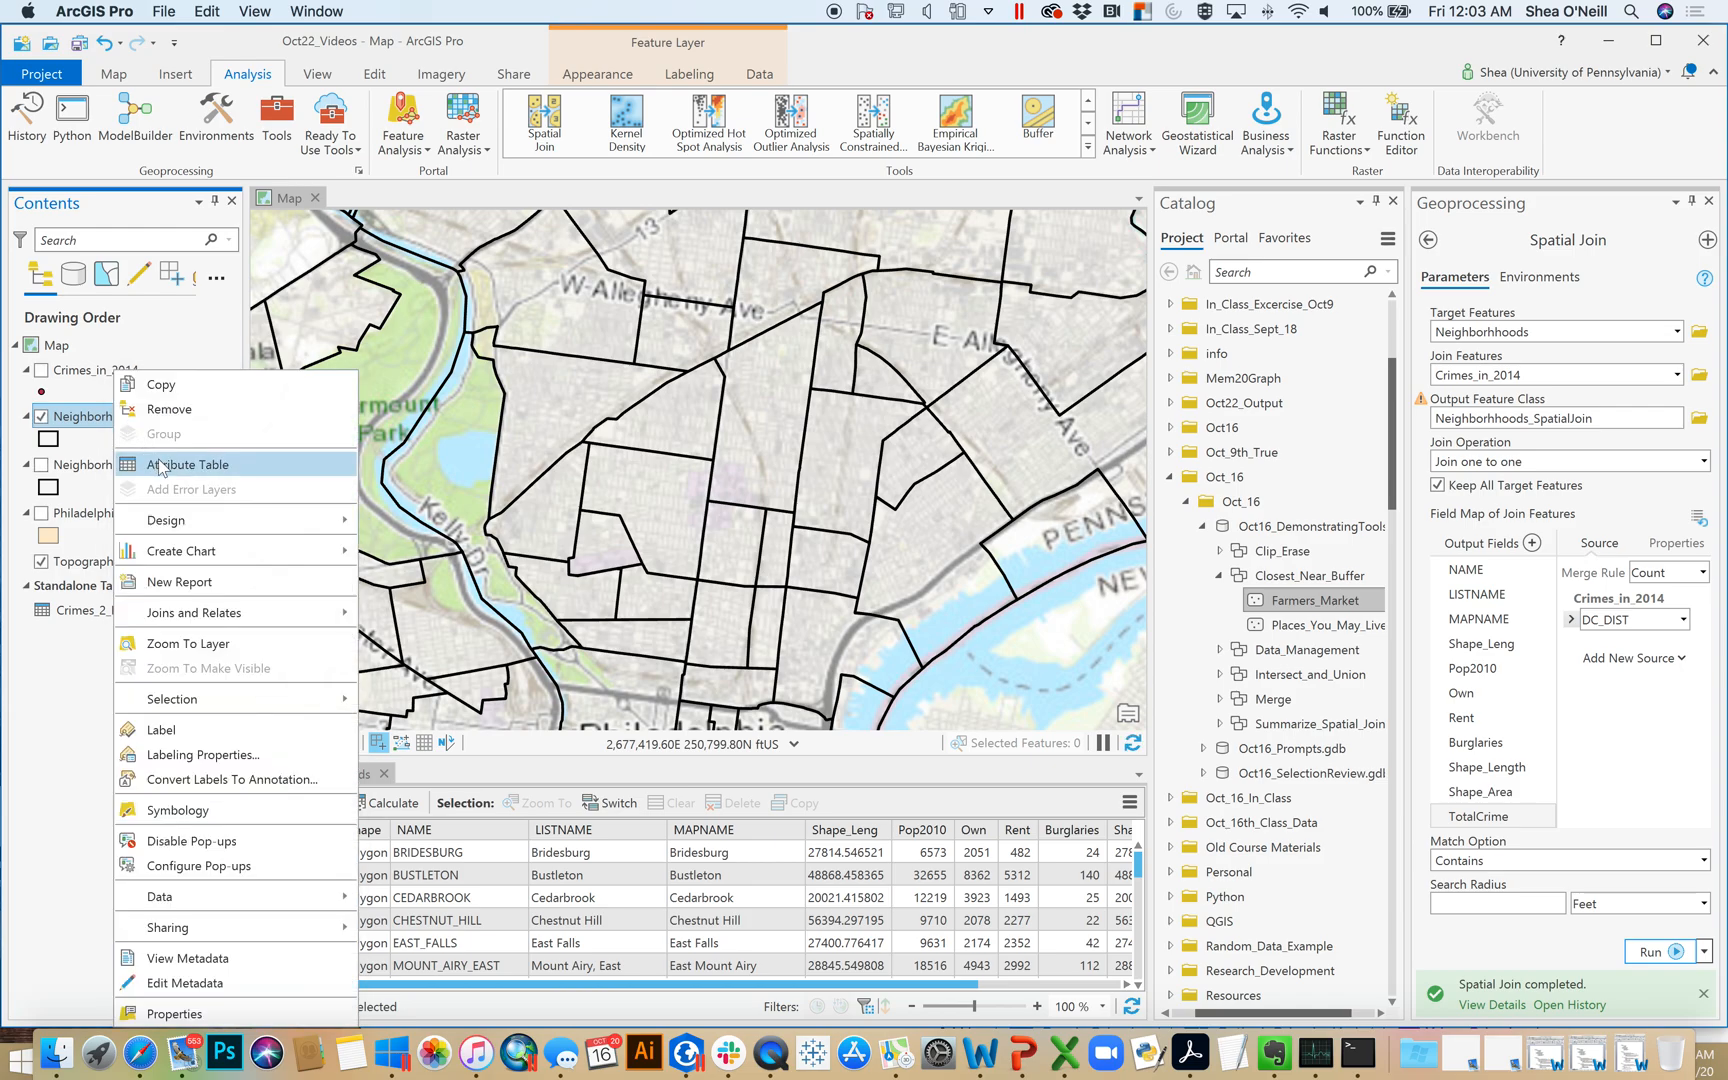
pyautogui.click(160, 465)
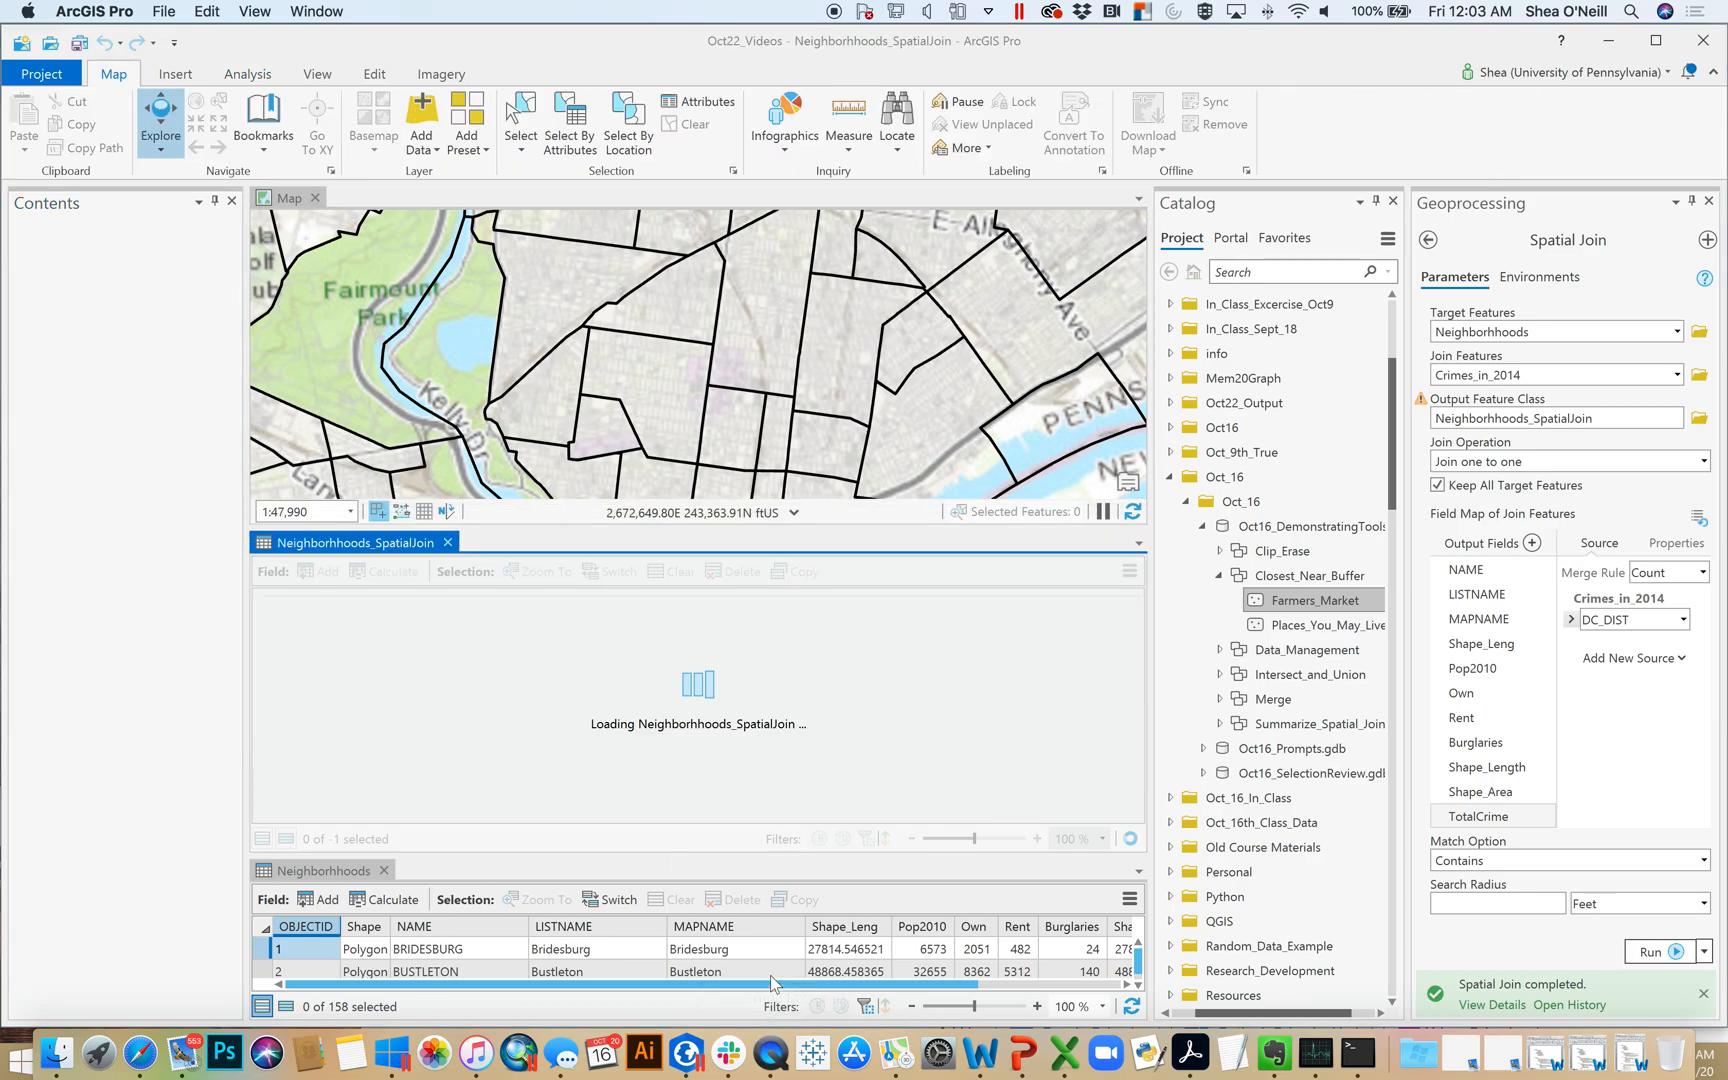
pyautogui.moveTo(755, 818); pyautogui.dragTo(1200, 810)
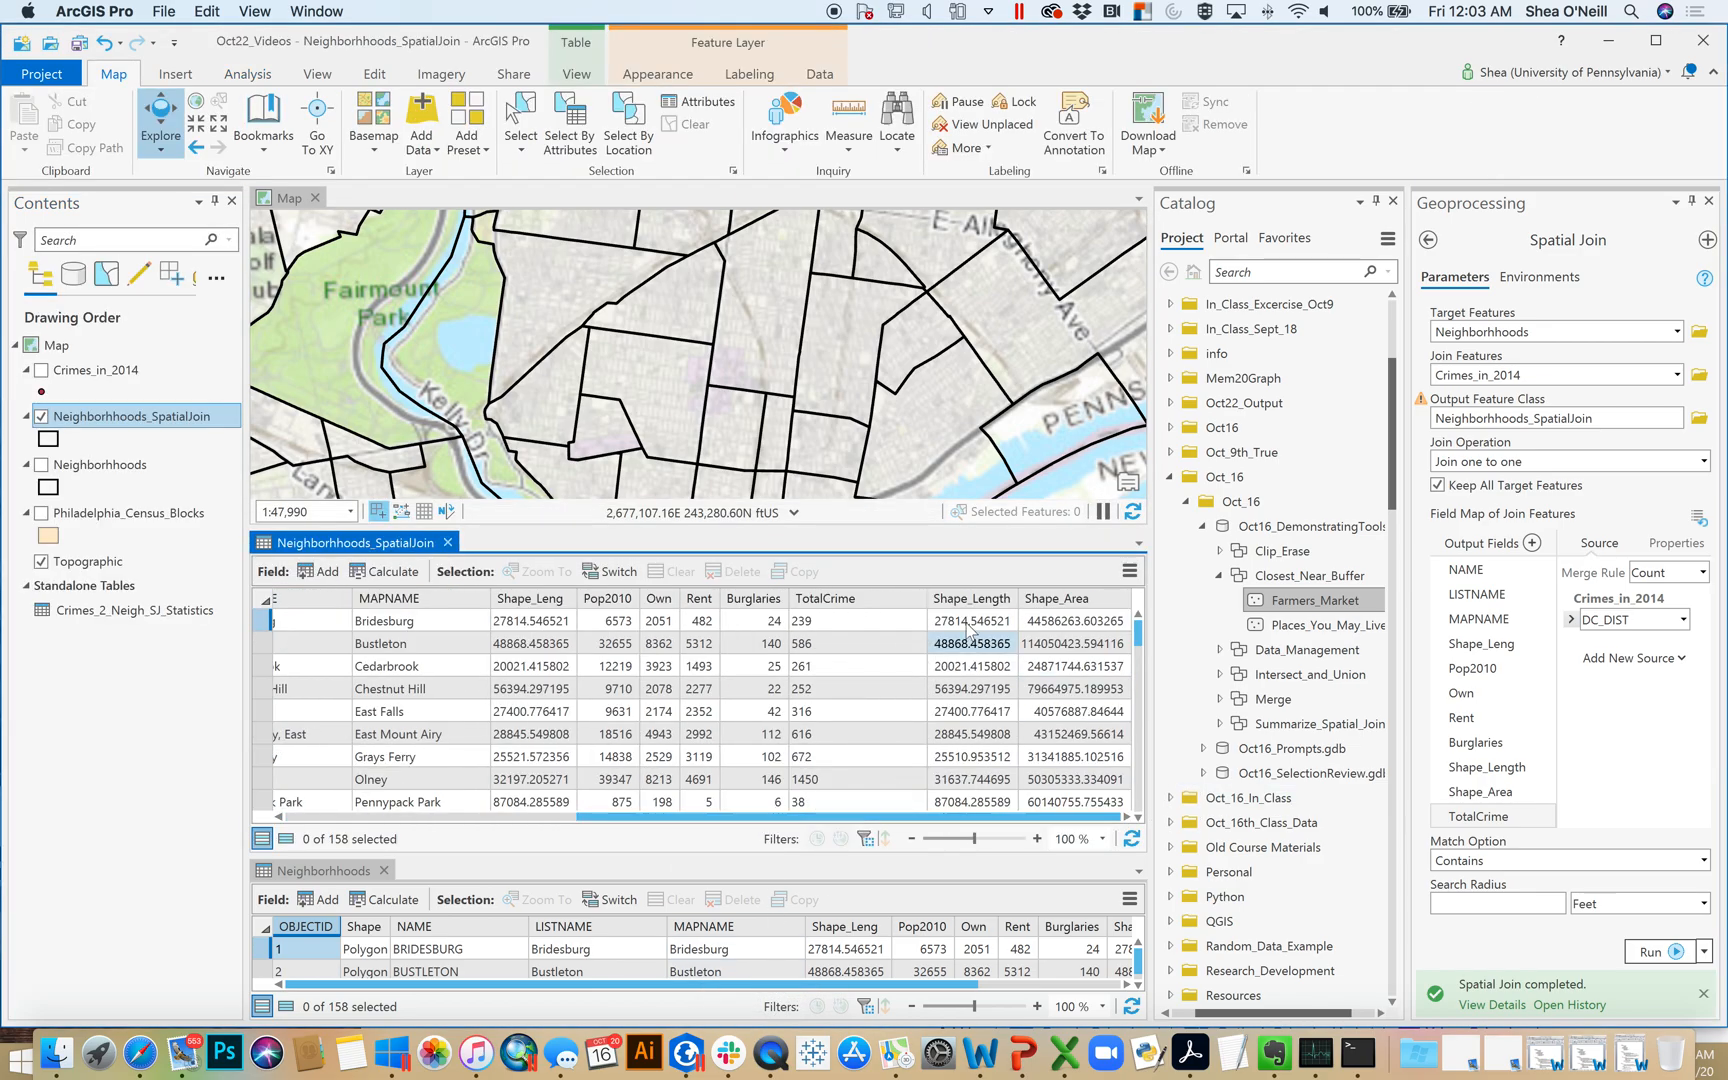
pyautogui.click(897, 600)
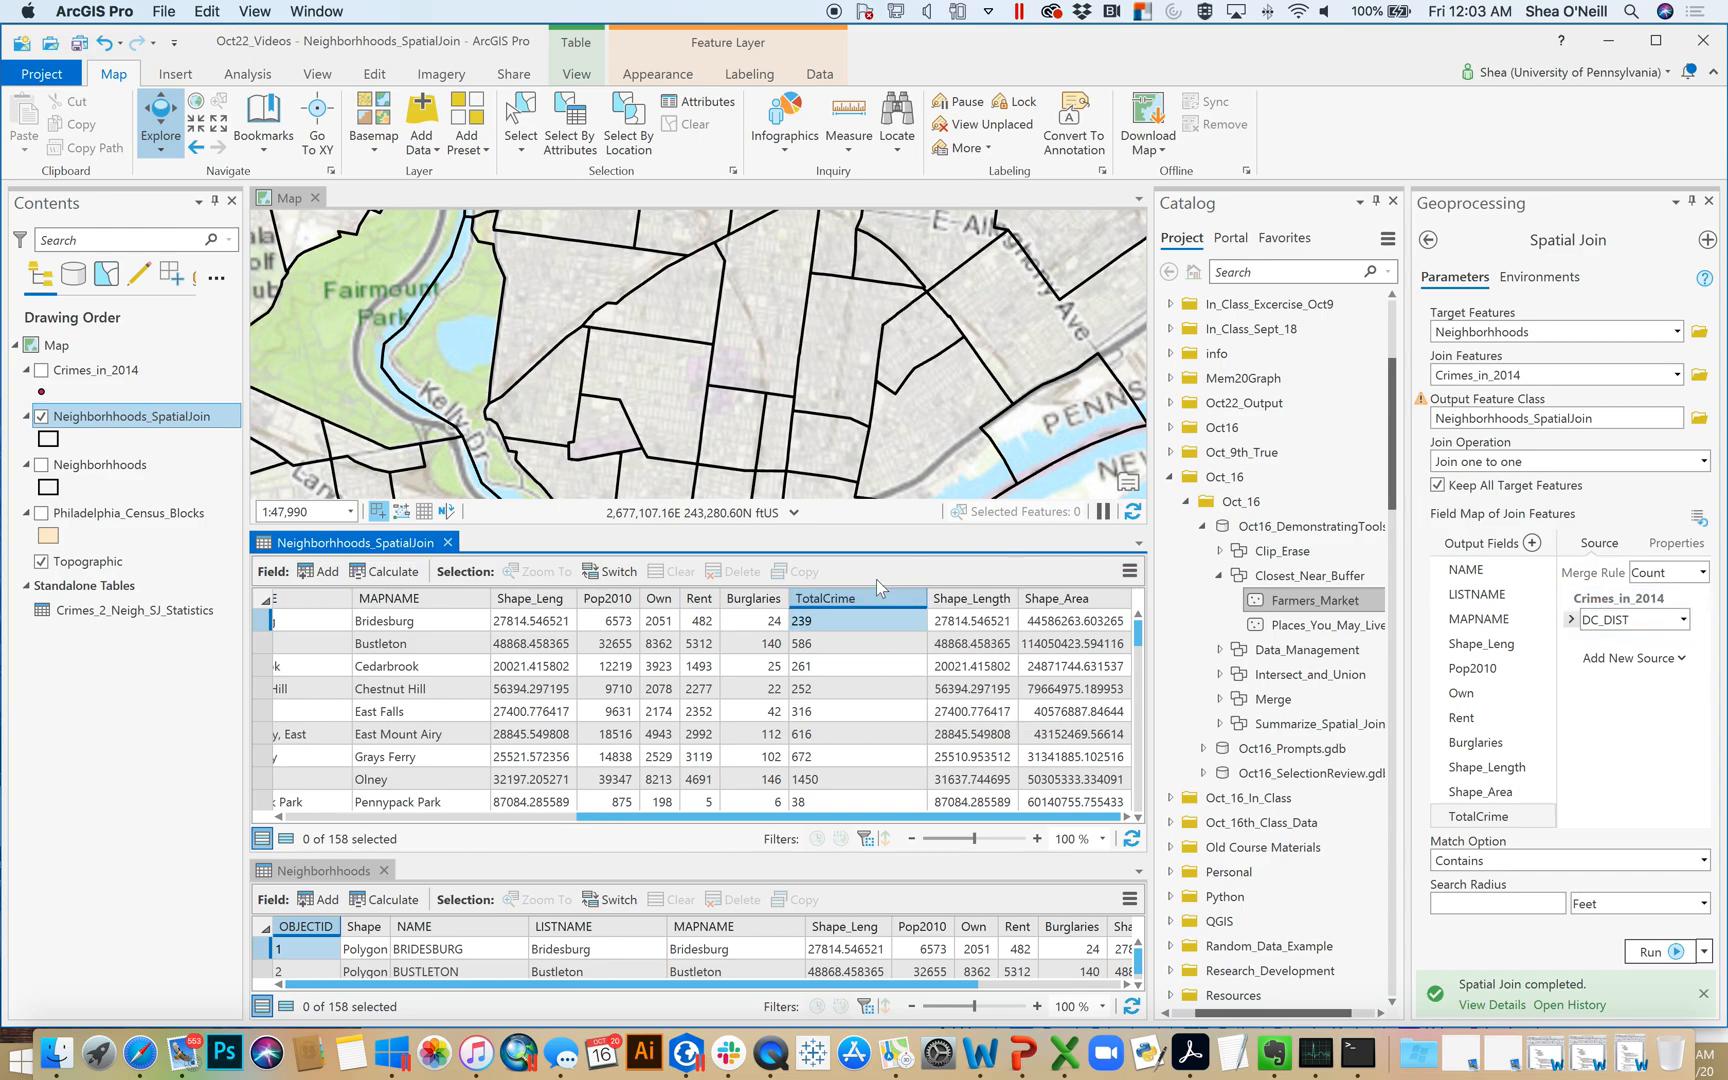
pyautogui.click(855, 782)
pyautogui.click(862, 838)
pyautogui.moveTo(650, 816); pyautogui.dragTo(385, 785)
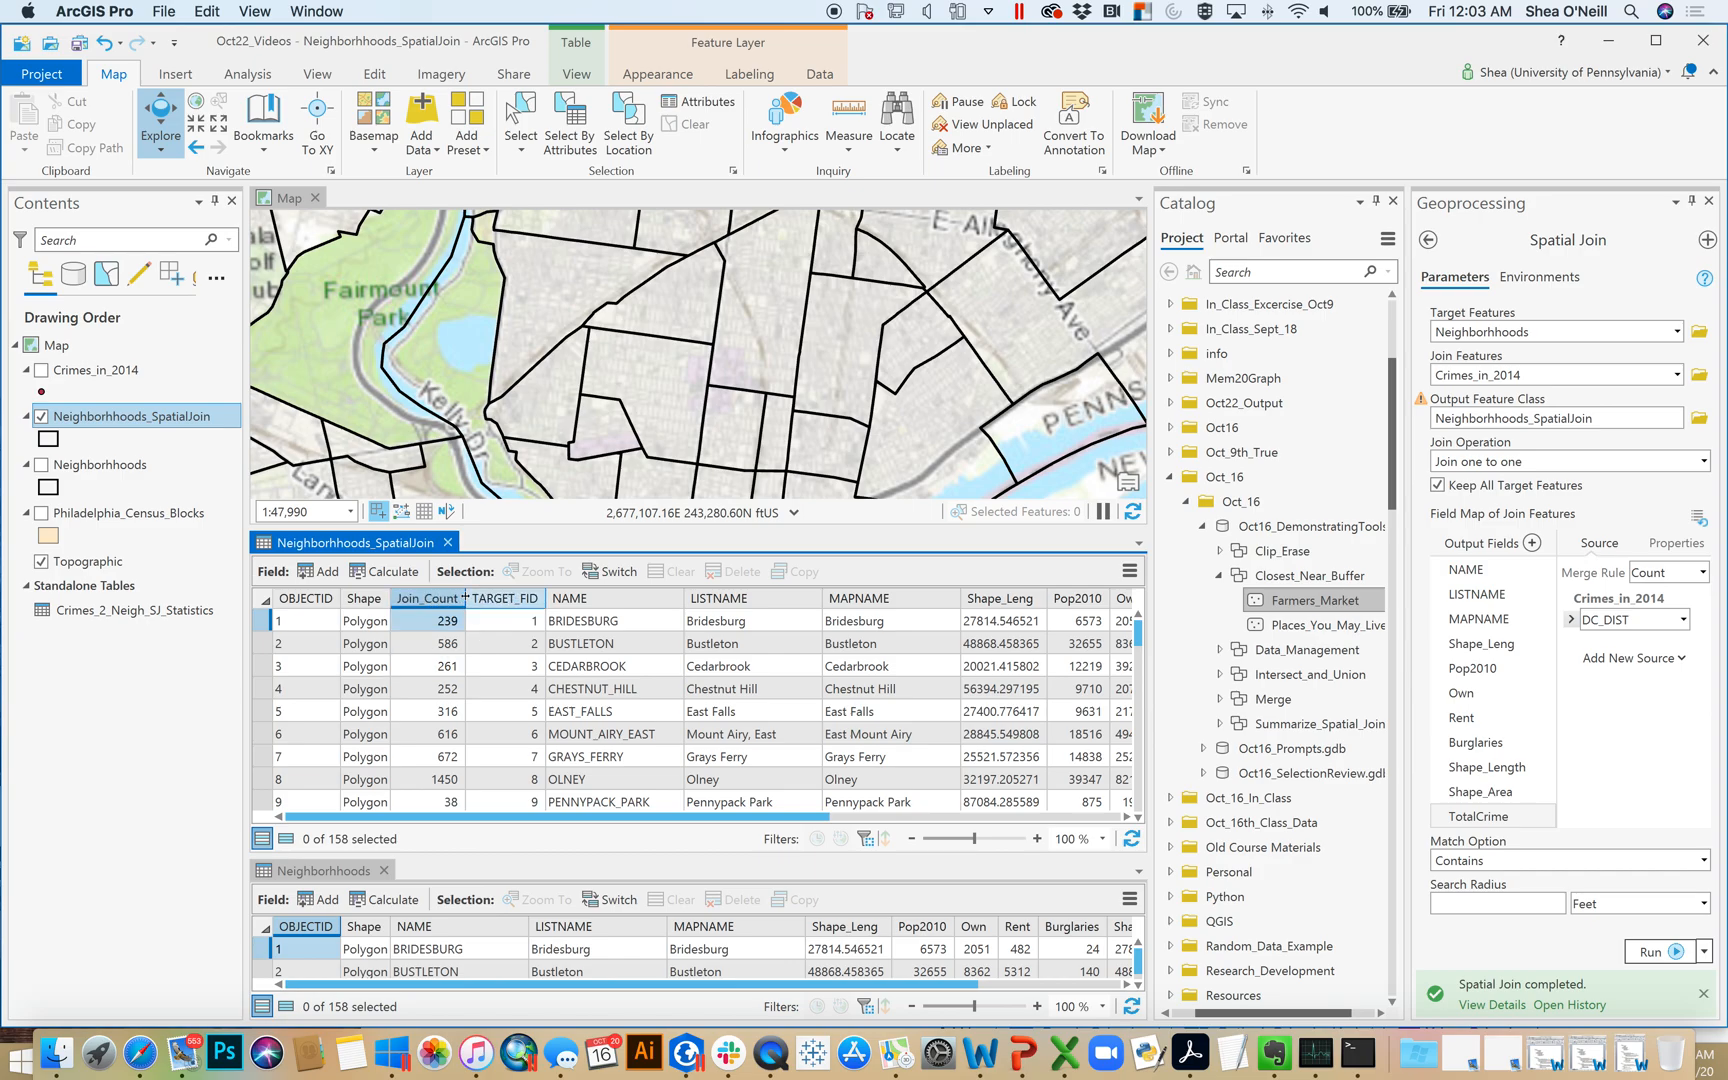
pyautogui.moveTo(467, 597); pyautogui.dragTo(491, 597)
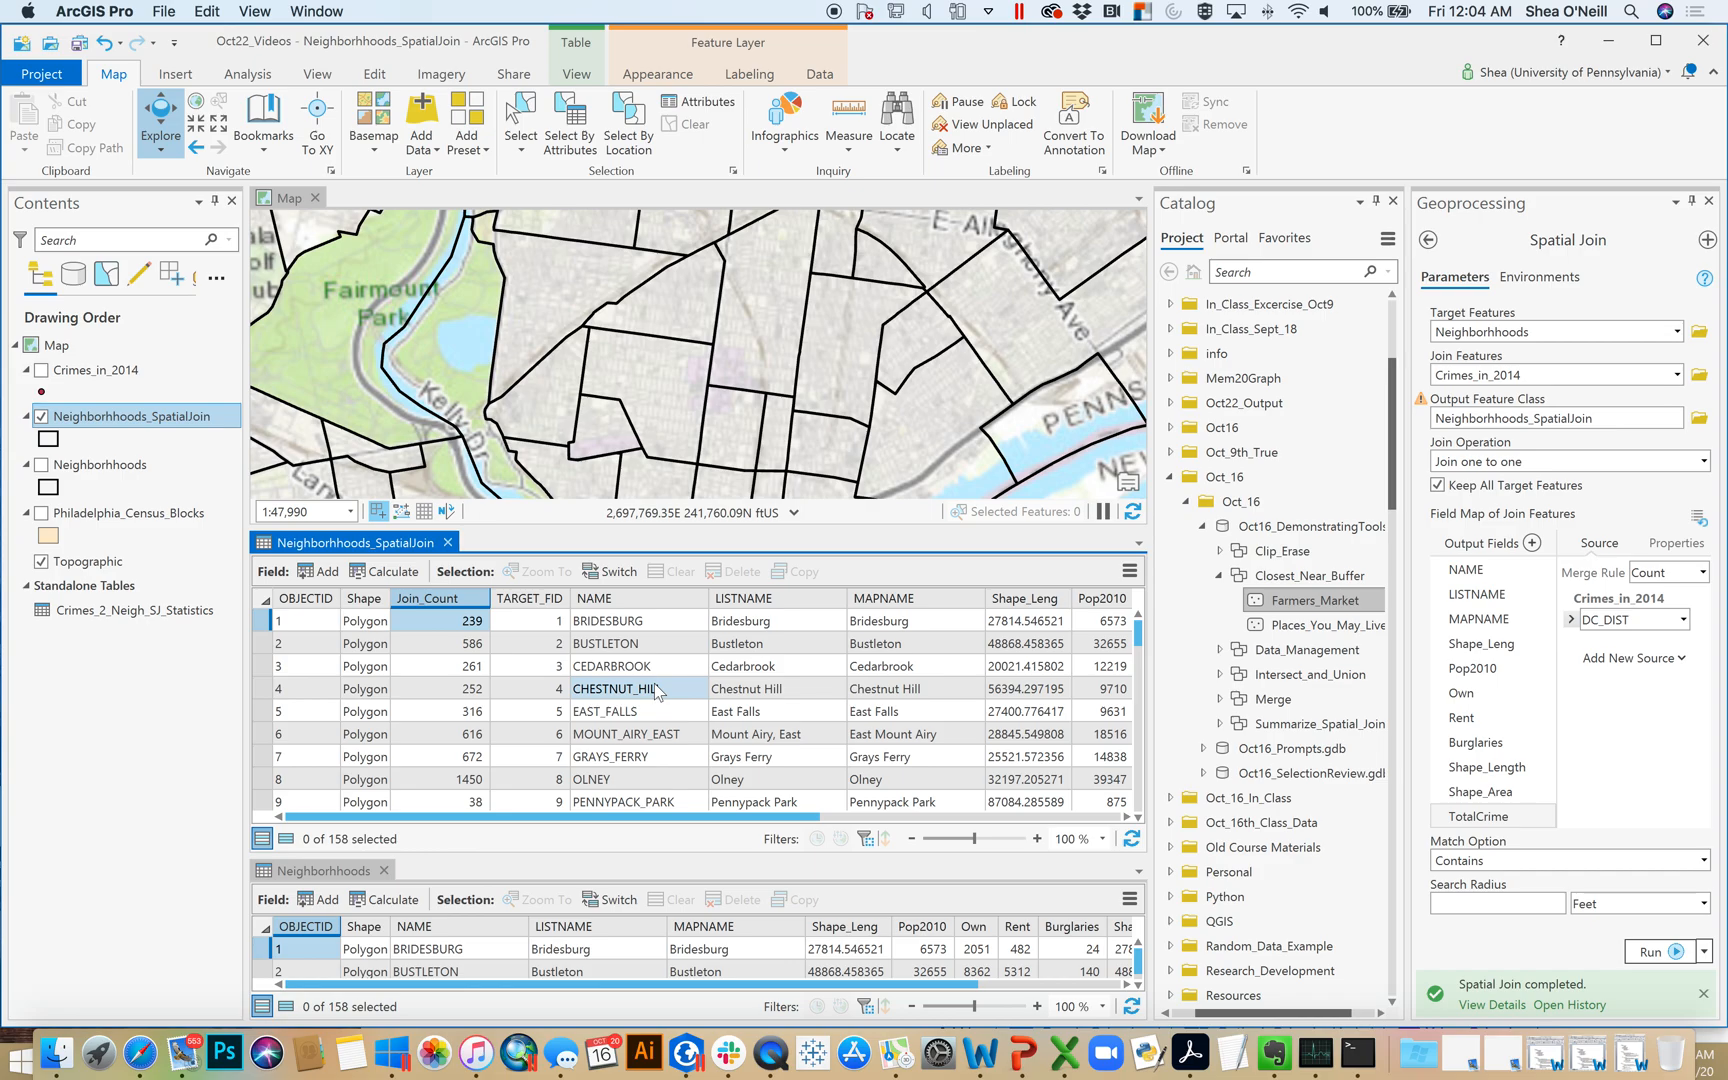
# Close the spatial join output's attribute table and hide that layer on the map
pyautogui.click(448, 543)
pyautogui.click(247, 74)
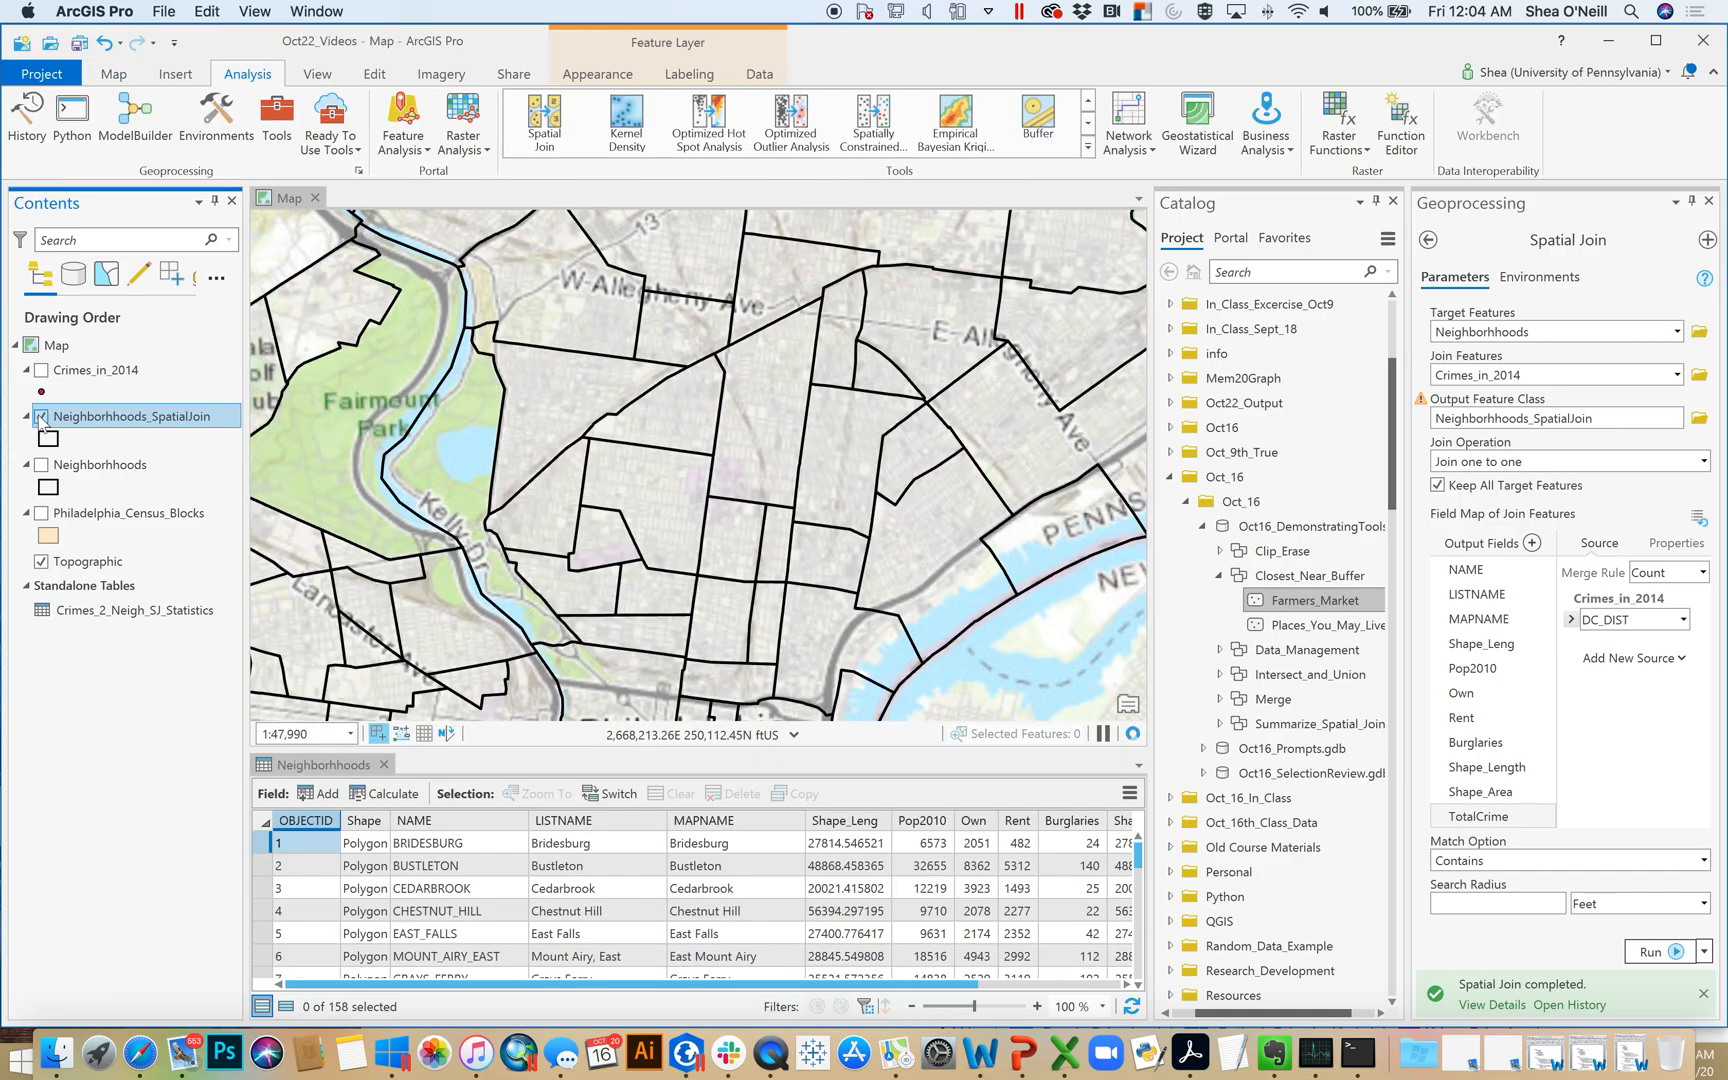
pyautogui.click(41, 417)
# Review the population, race and housing unit fields in the Philadelphia_Census_Blocks attribute table, and close the table
pyautogui.click(93, 515)
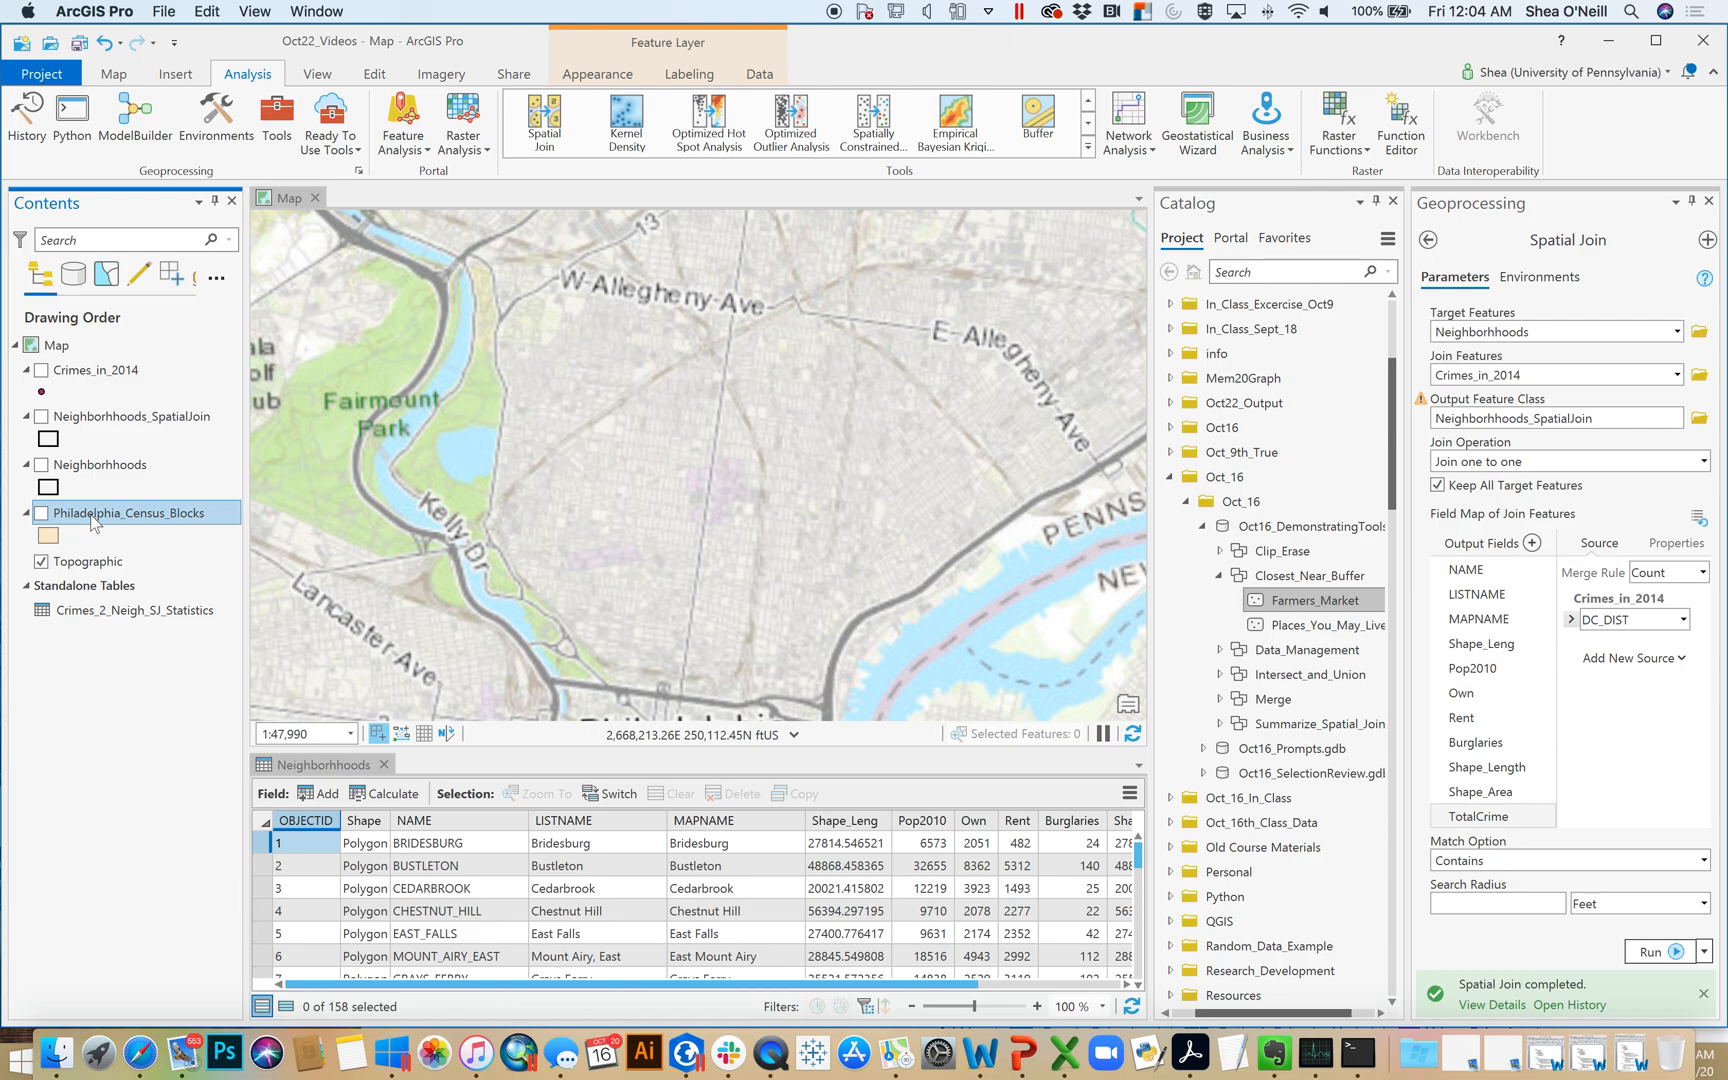
pyautogui.rightClick(92, 517)
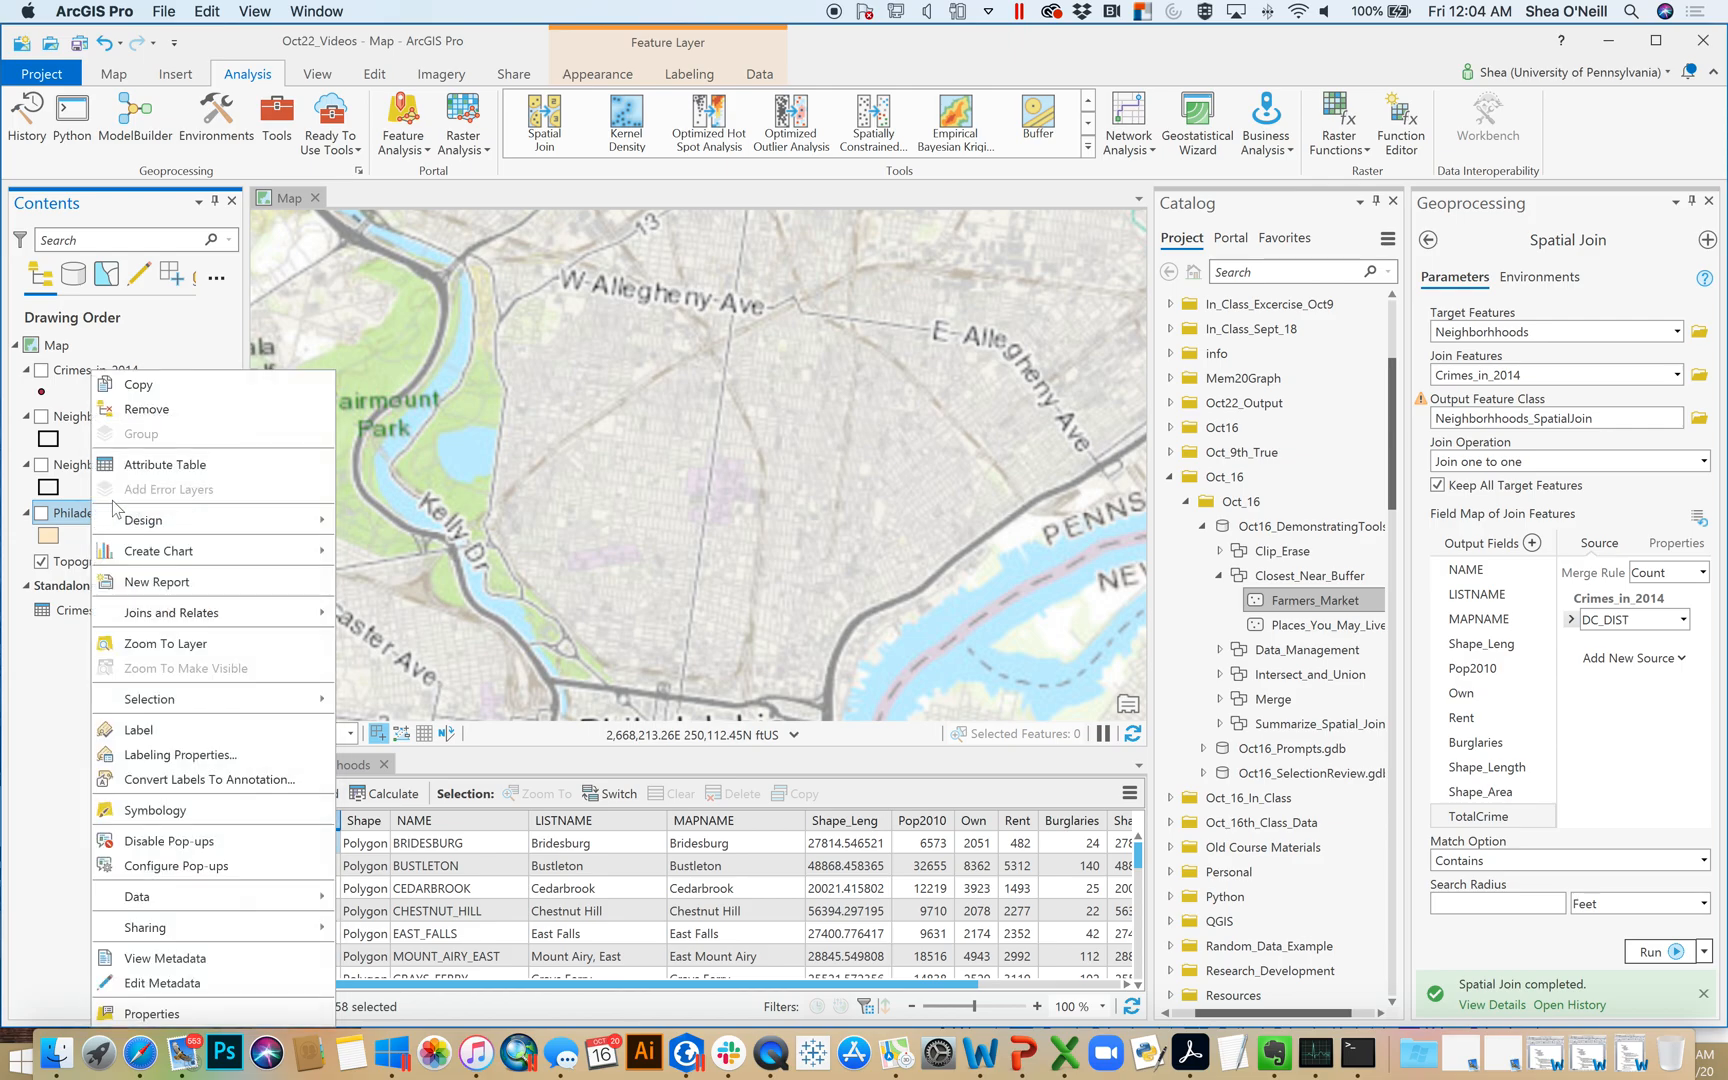
pyautogui.click(160, 465)
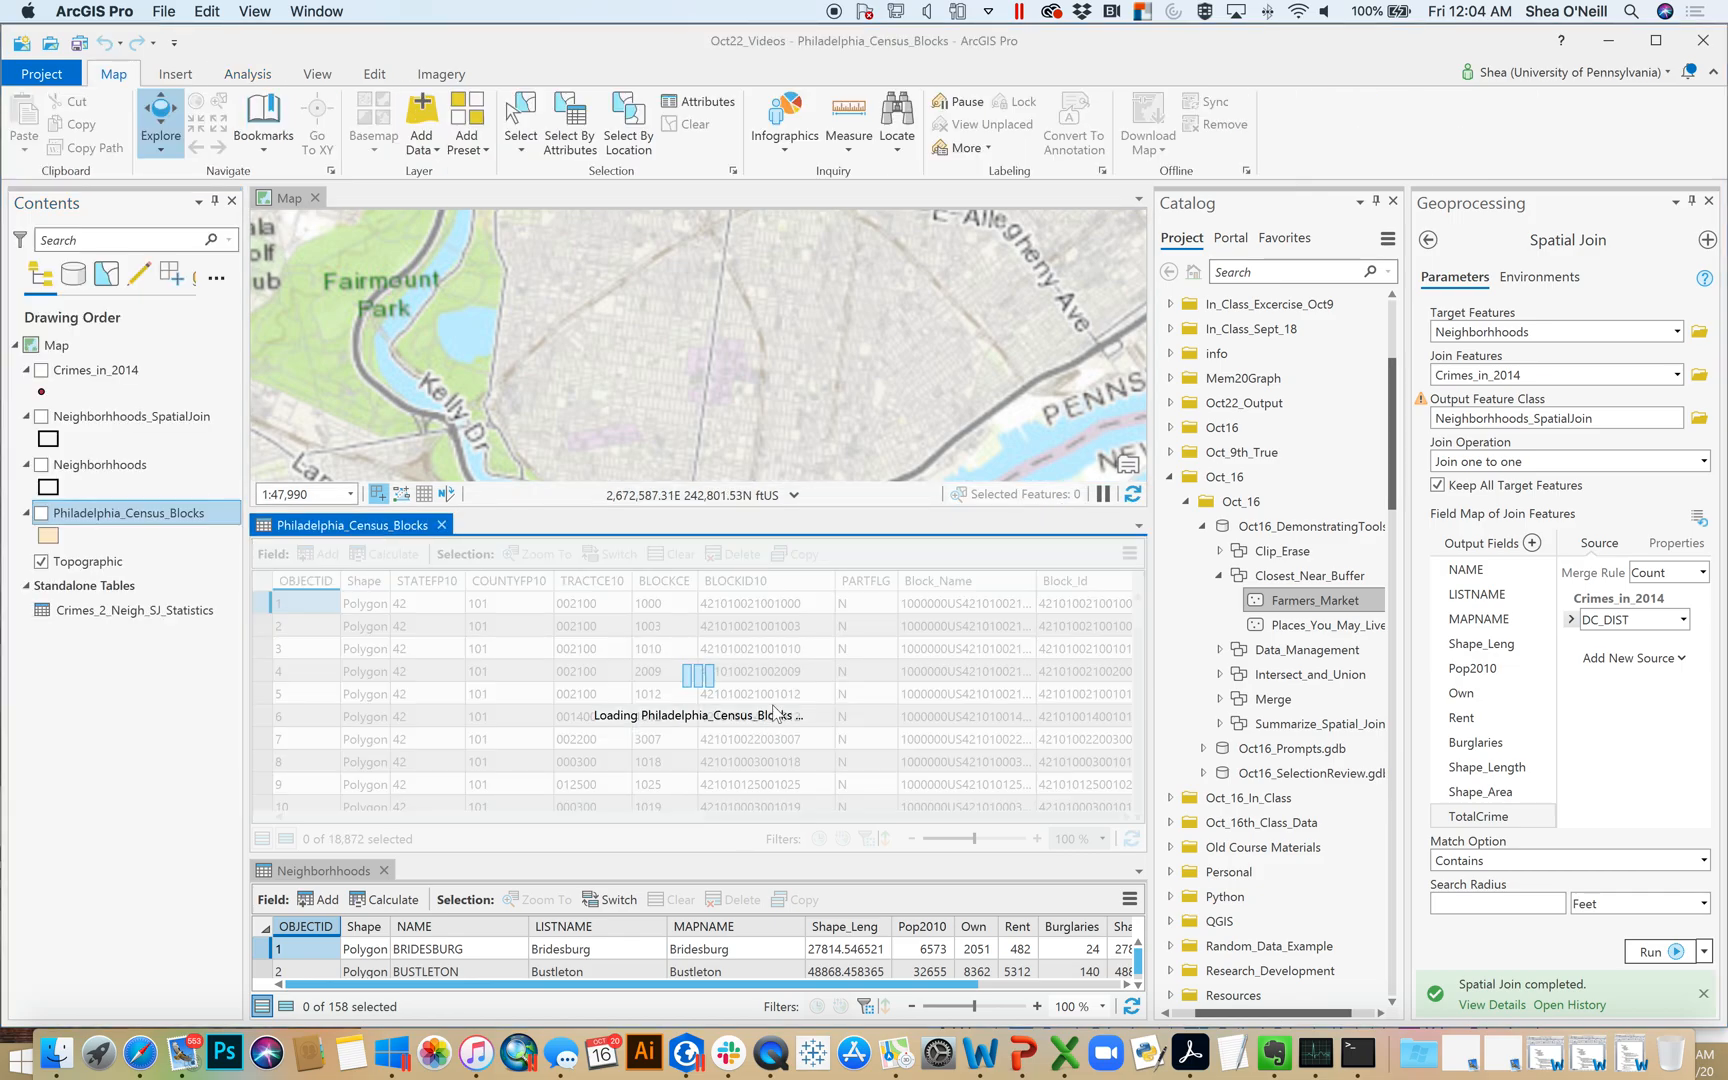
pyautogui.moveTo(640, 818); pyautogui.dragTo(922, 843)
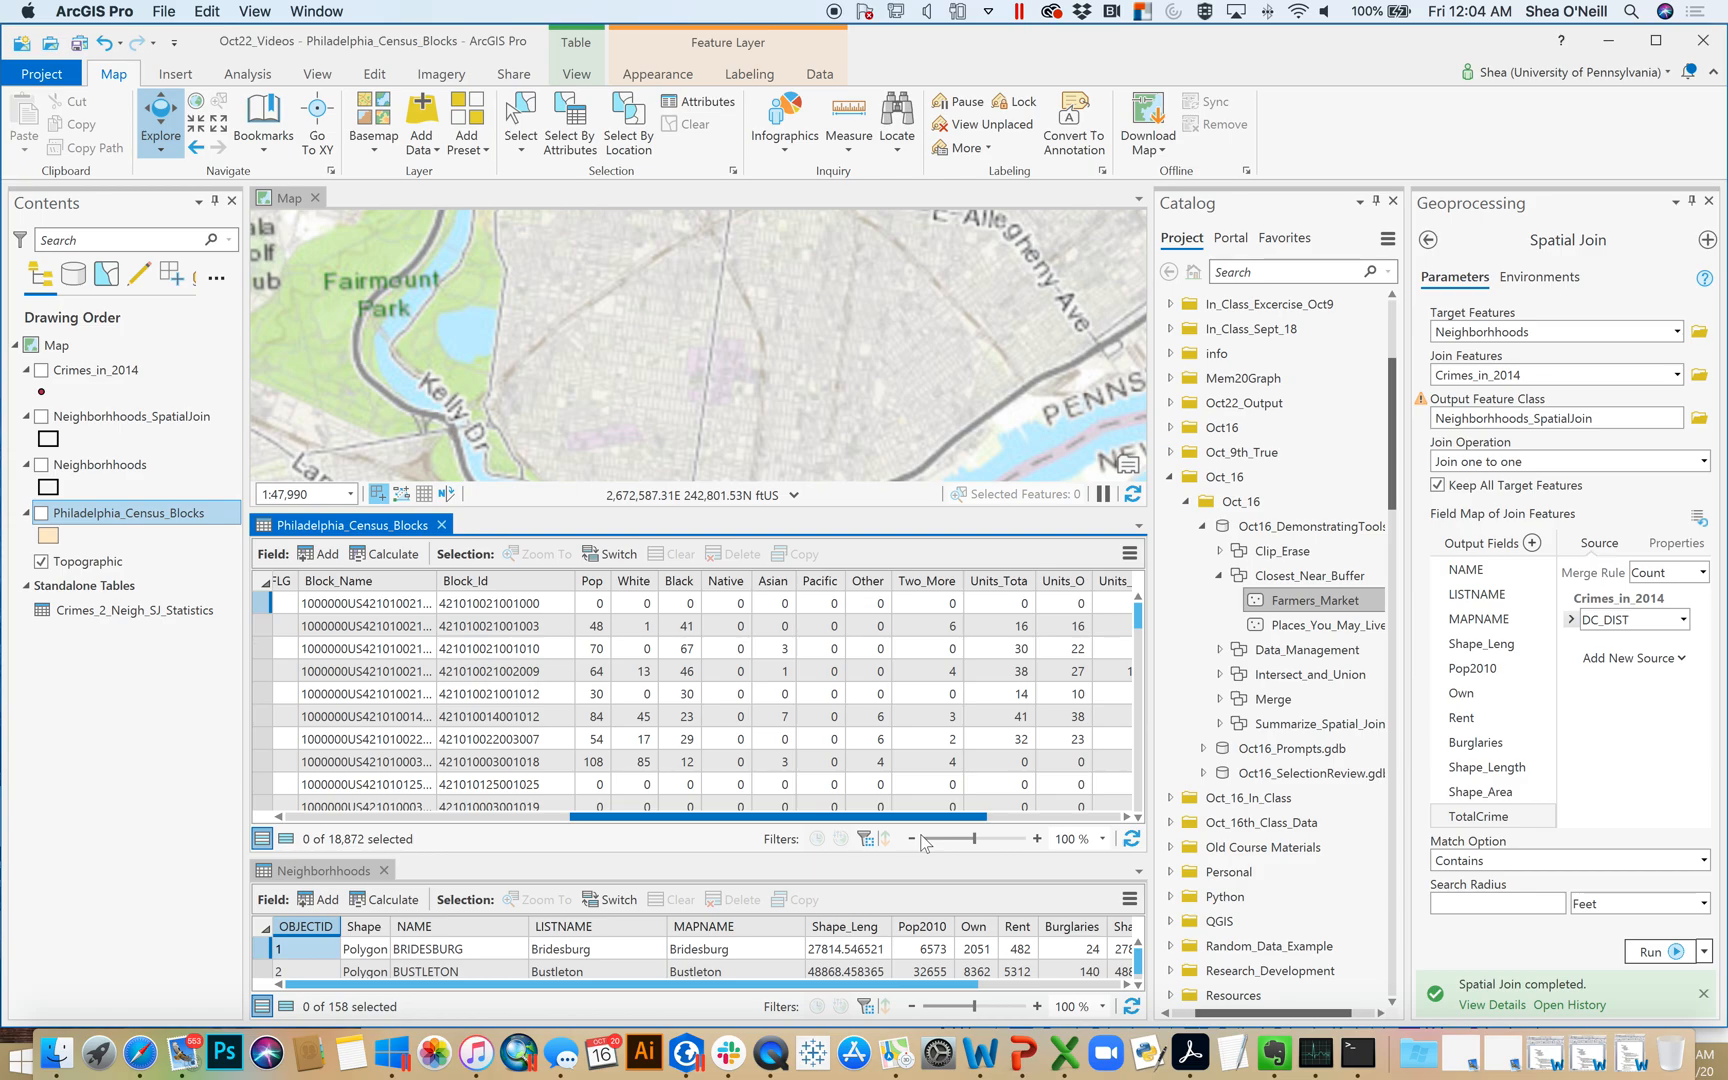
pyautogui.moveTo(922, 843); pyautogui.dragTo(1085, 825)
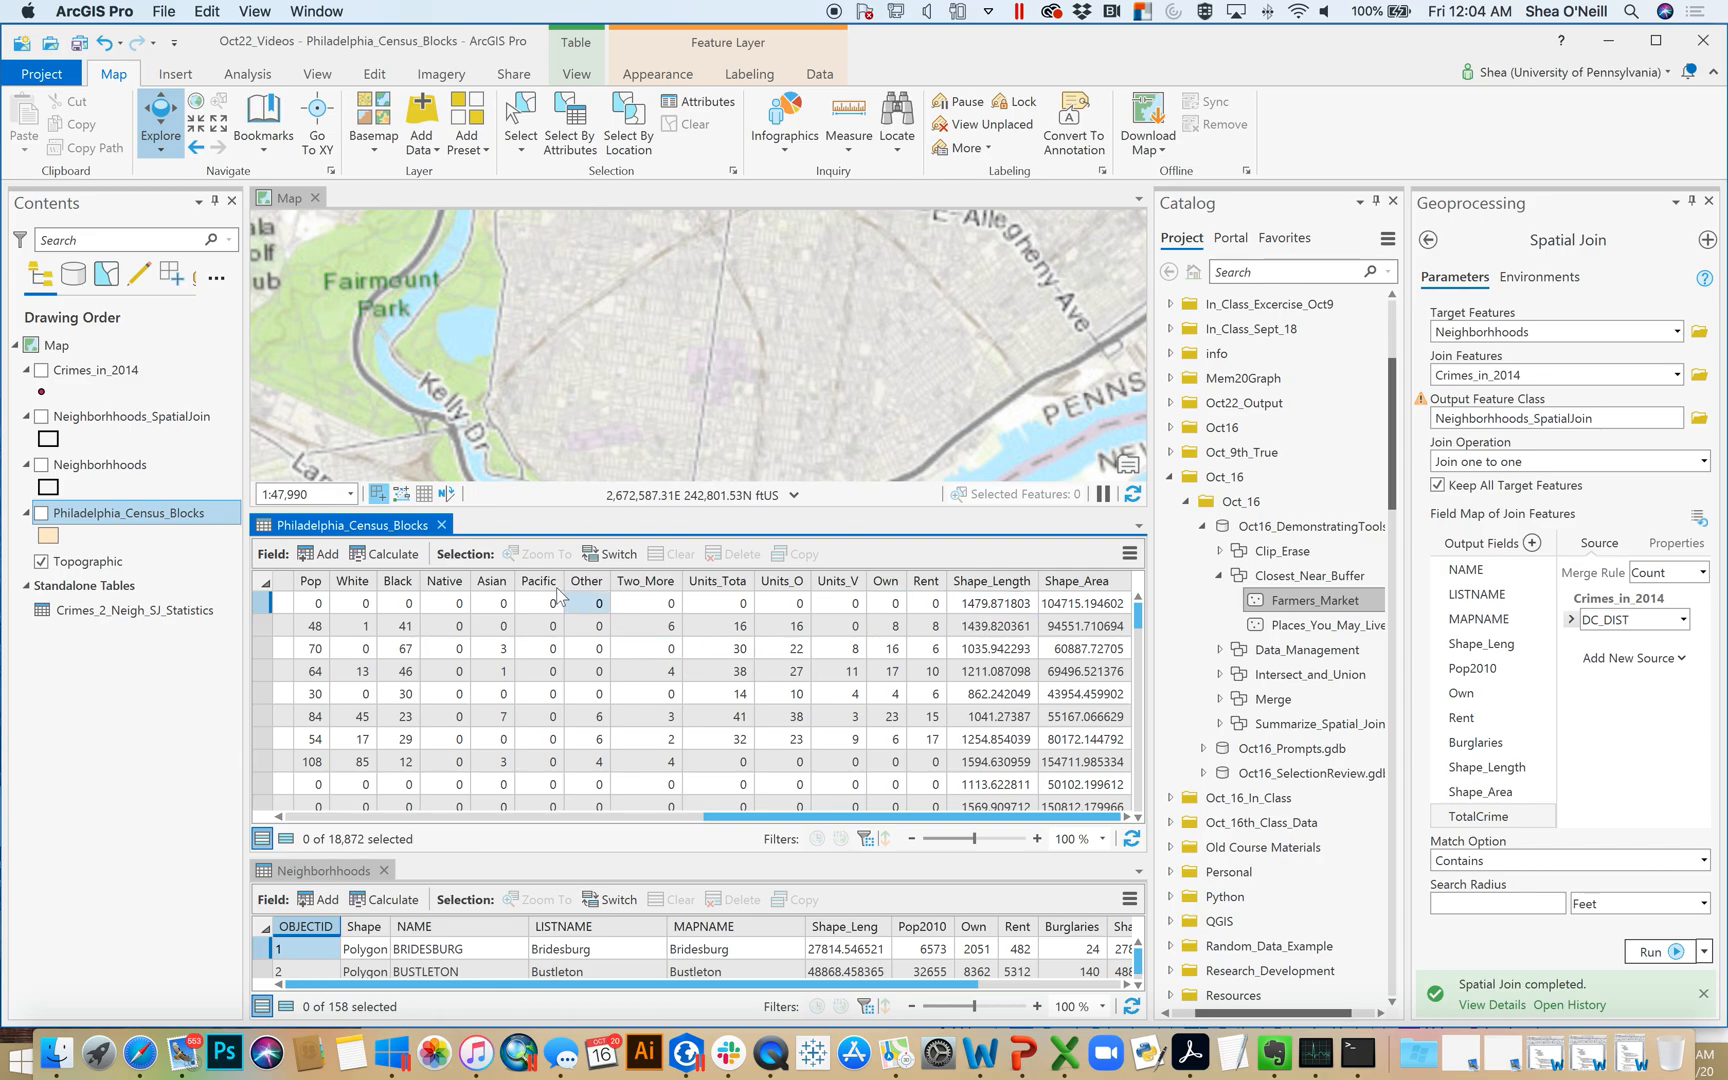
pyautogui.click(441, 525)
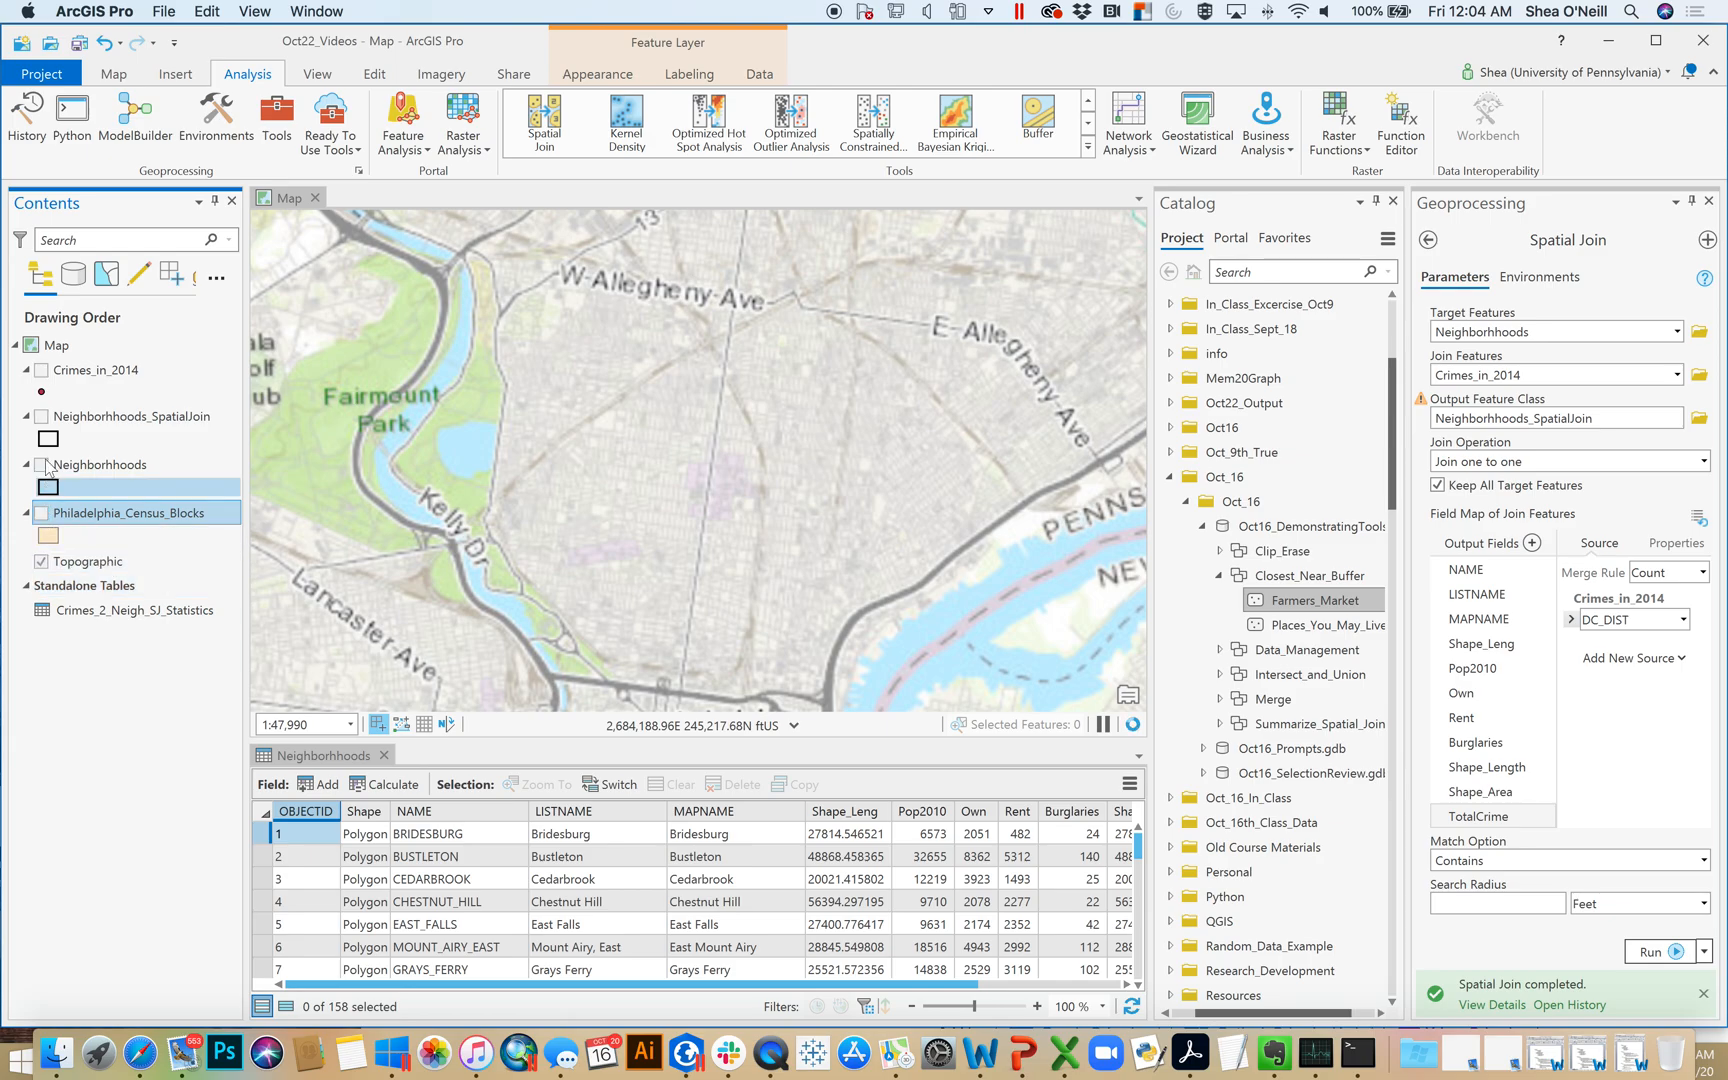
# Show the neighborhoods and Philadelphia_Census_Blocks layers together and examine how block edges line up with the neighborhood boundaries
pyautogui.click(41, 464)
pyautogui.click(41, 513)
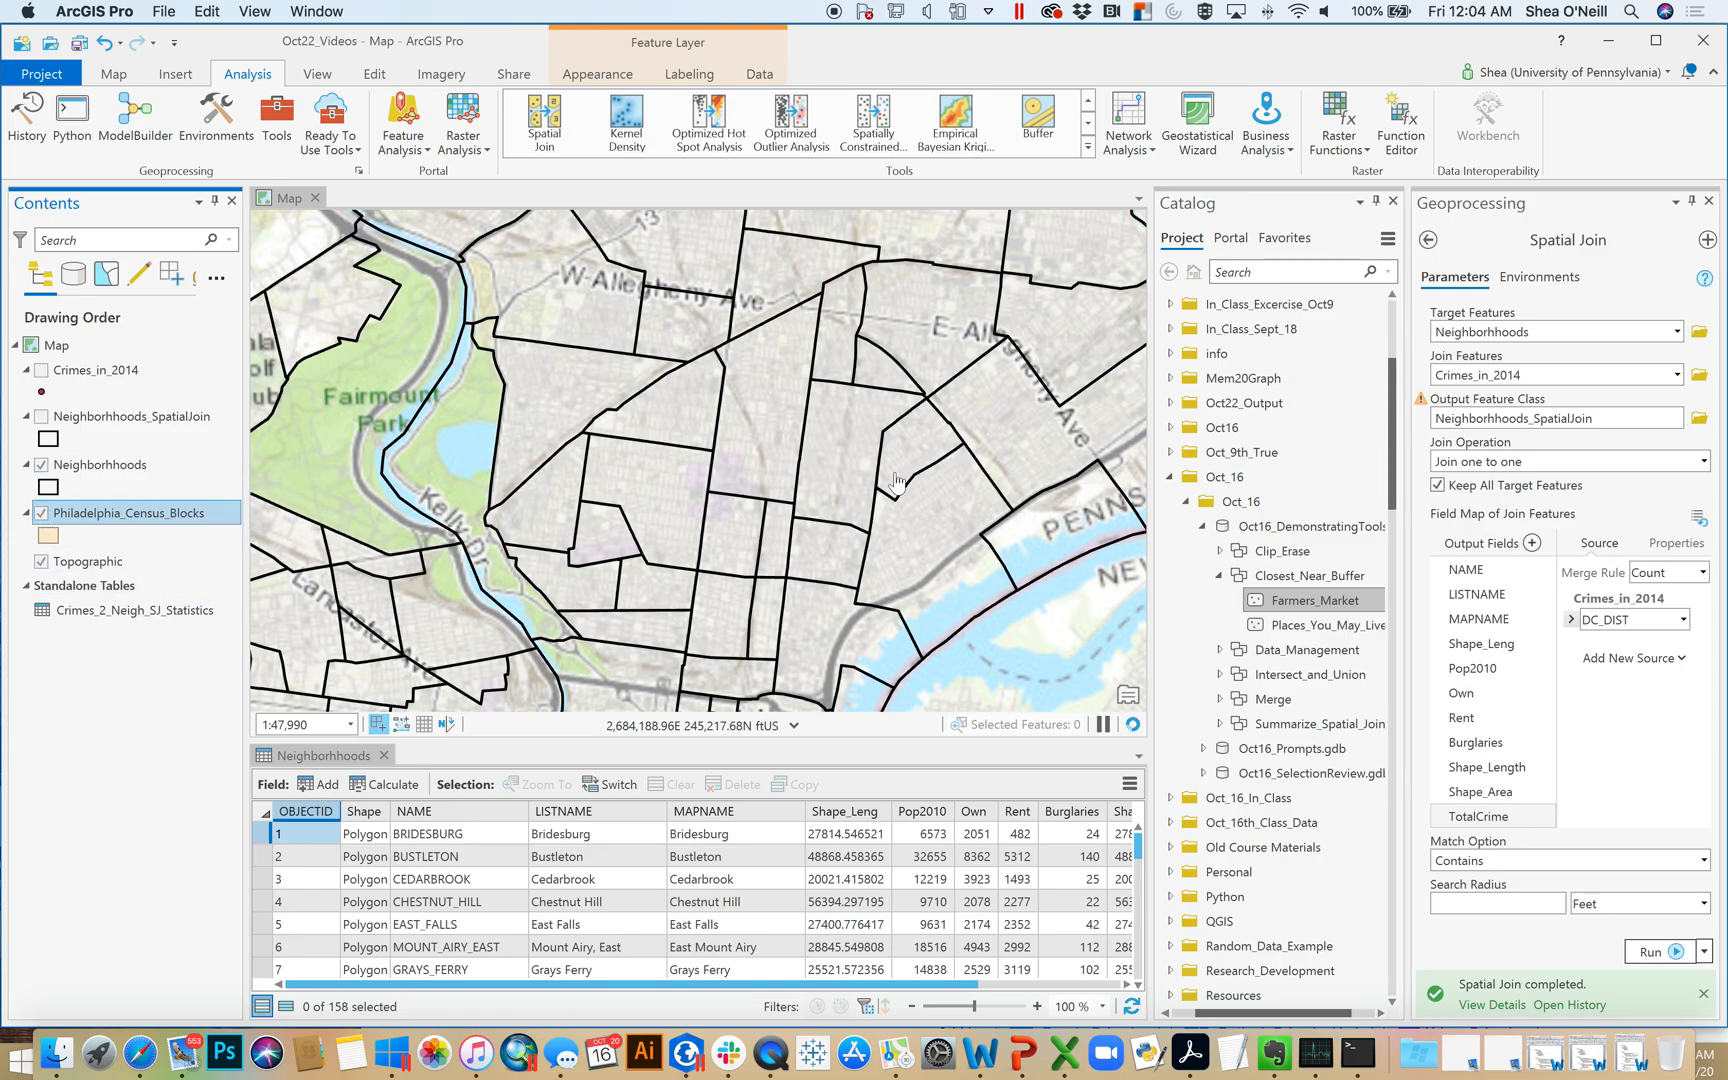
pyautogui.scroll(2, 663, 460)
pyautogui.scroll(2, 663, 460)
pyautogui.scroll(2, 663, 460)
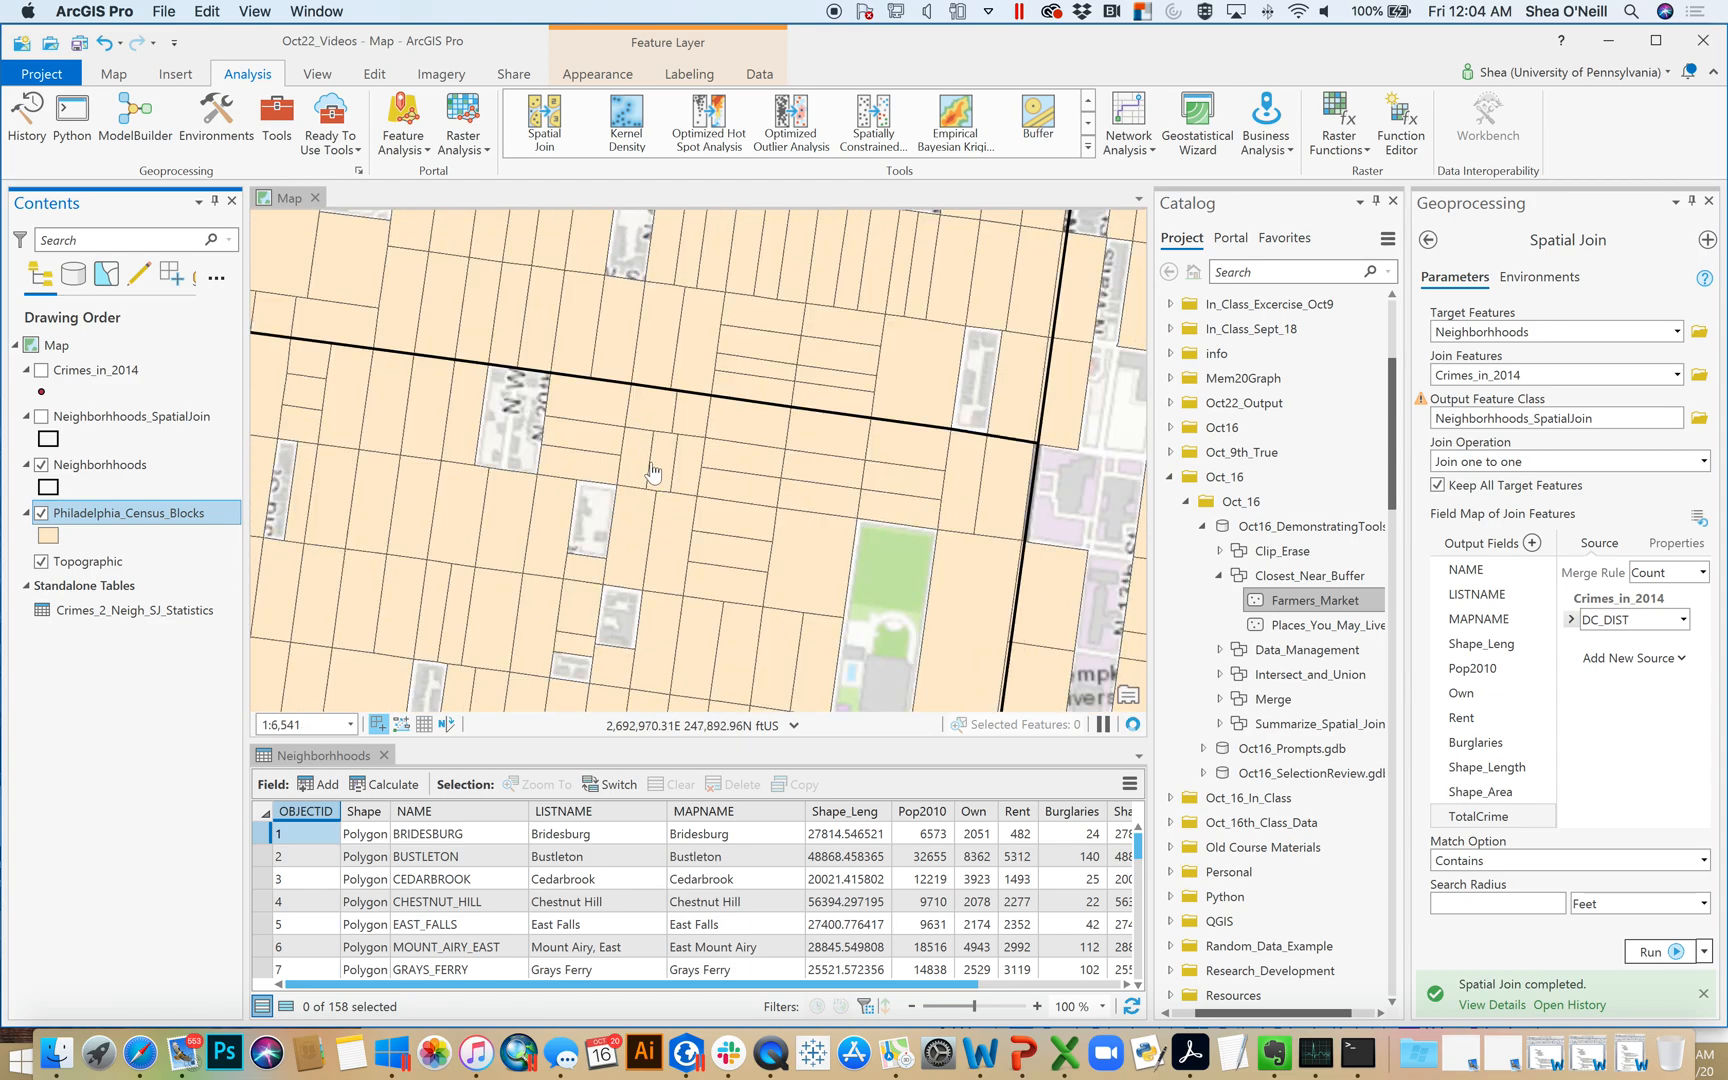
pyautogui.moveTo(1056, 562); pyautogui.dragTo(665, 351)
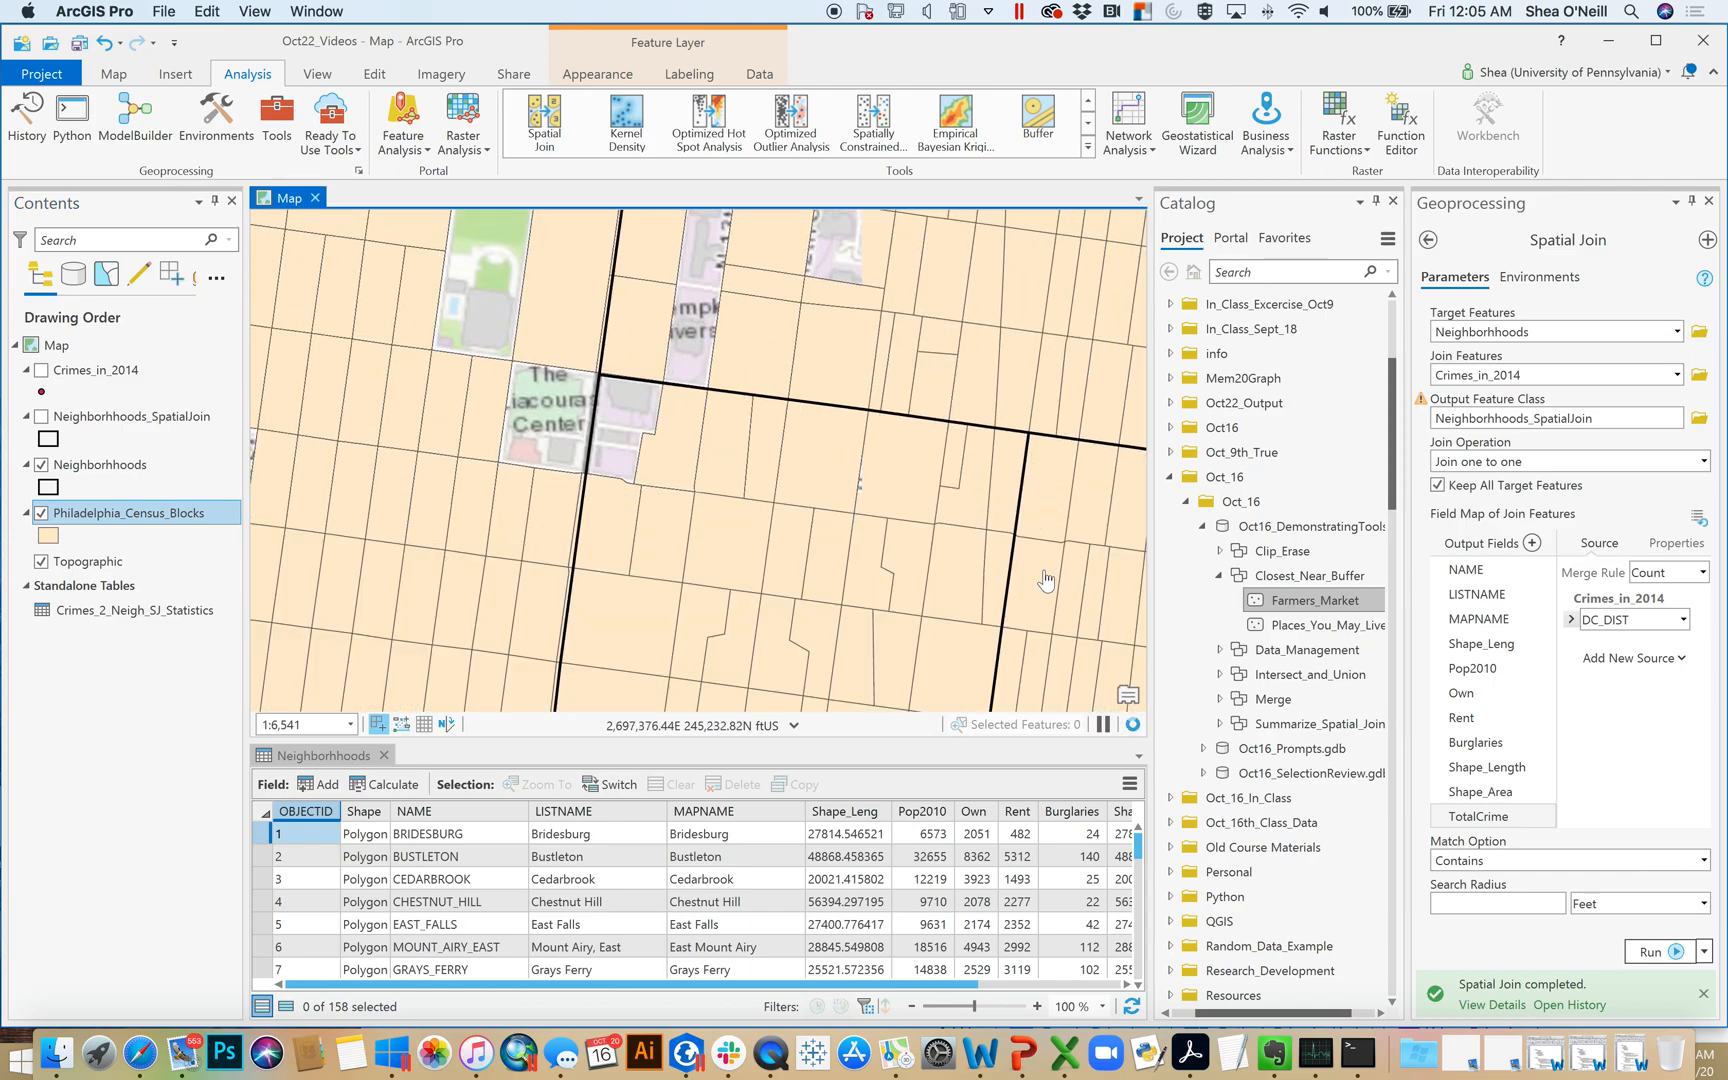
pyautogui.scroll(5, 1045, 580)
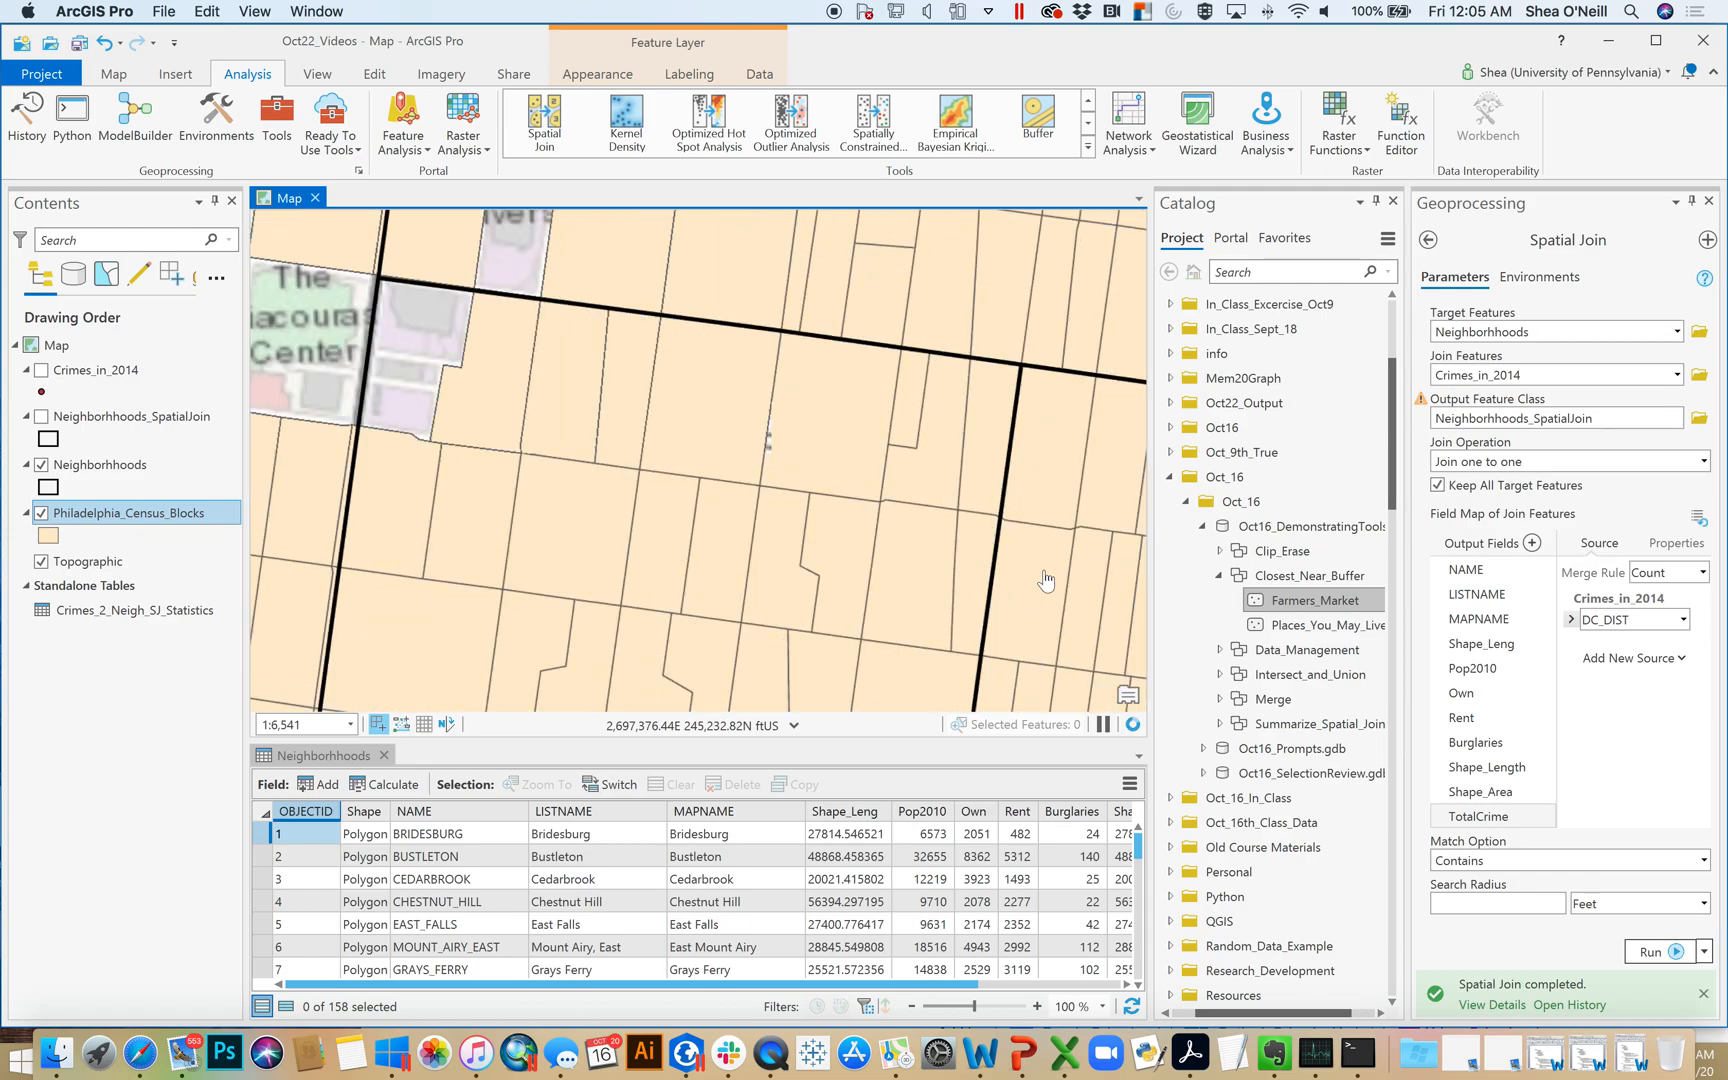
pyautogui.scroll(4, 1045, 580)
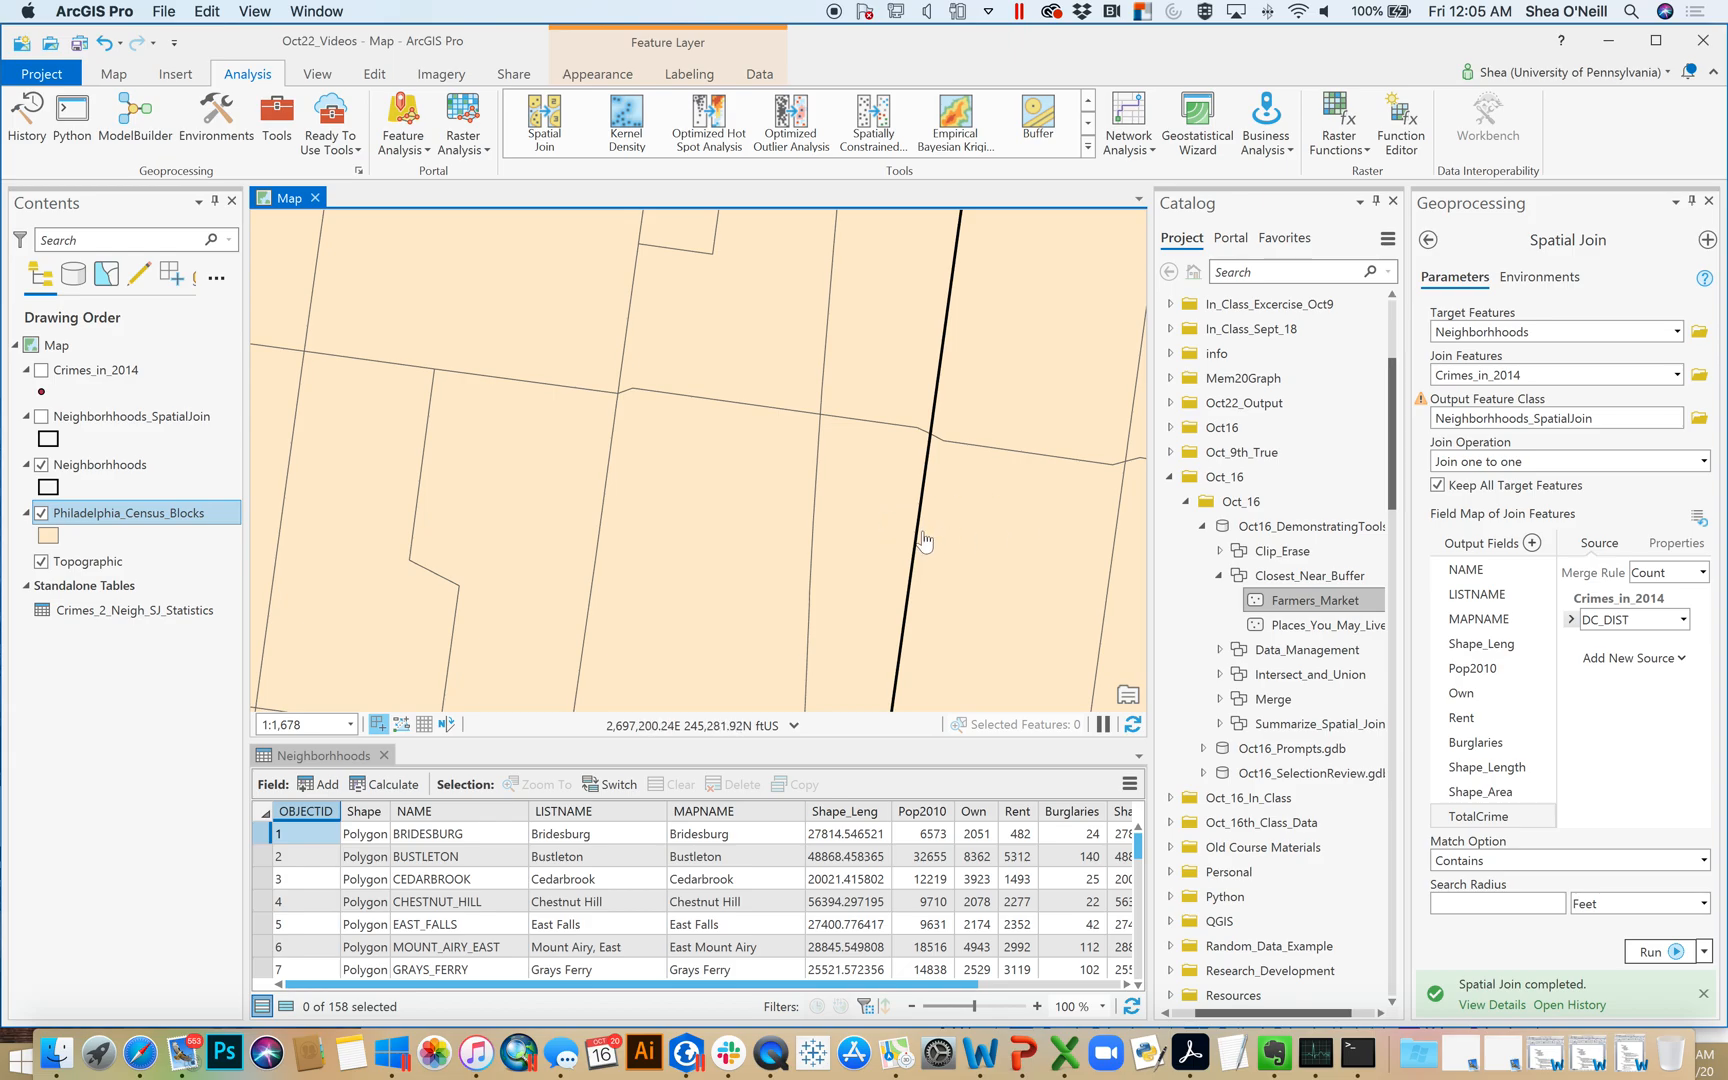
pyautogui.scroll(3, 924, 540)
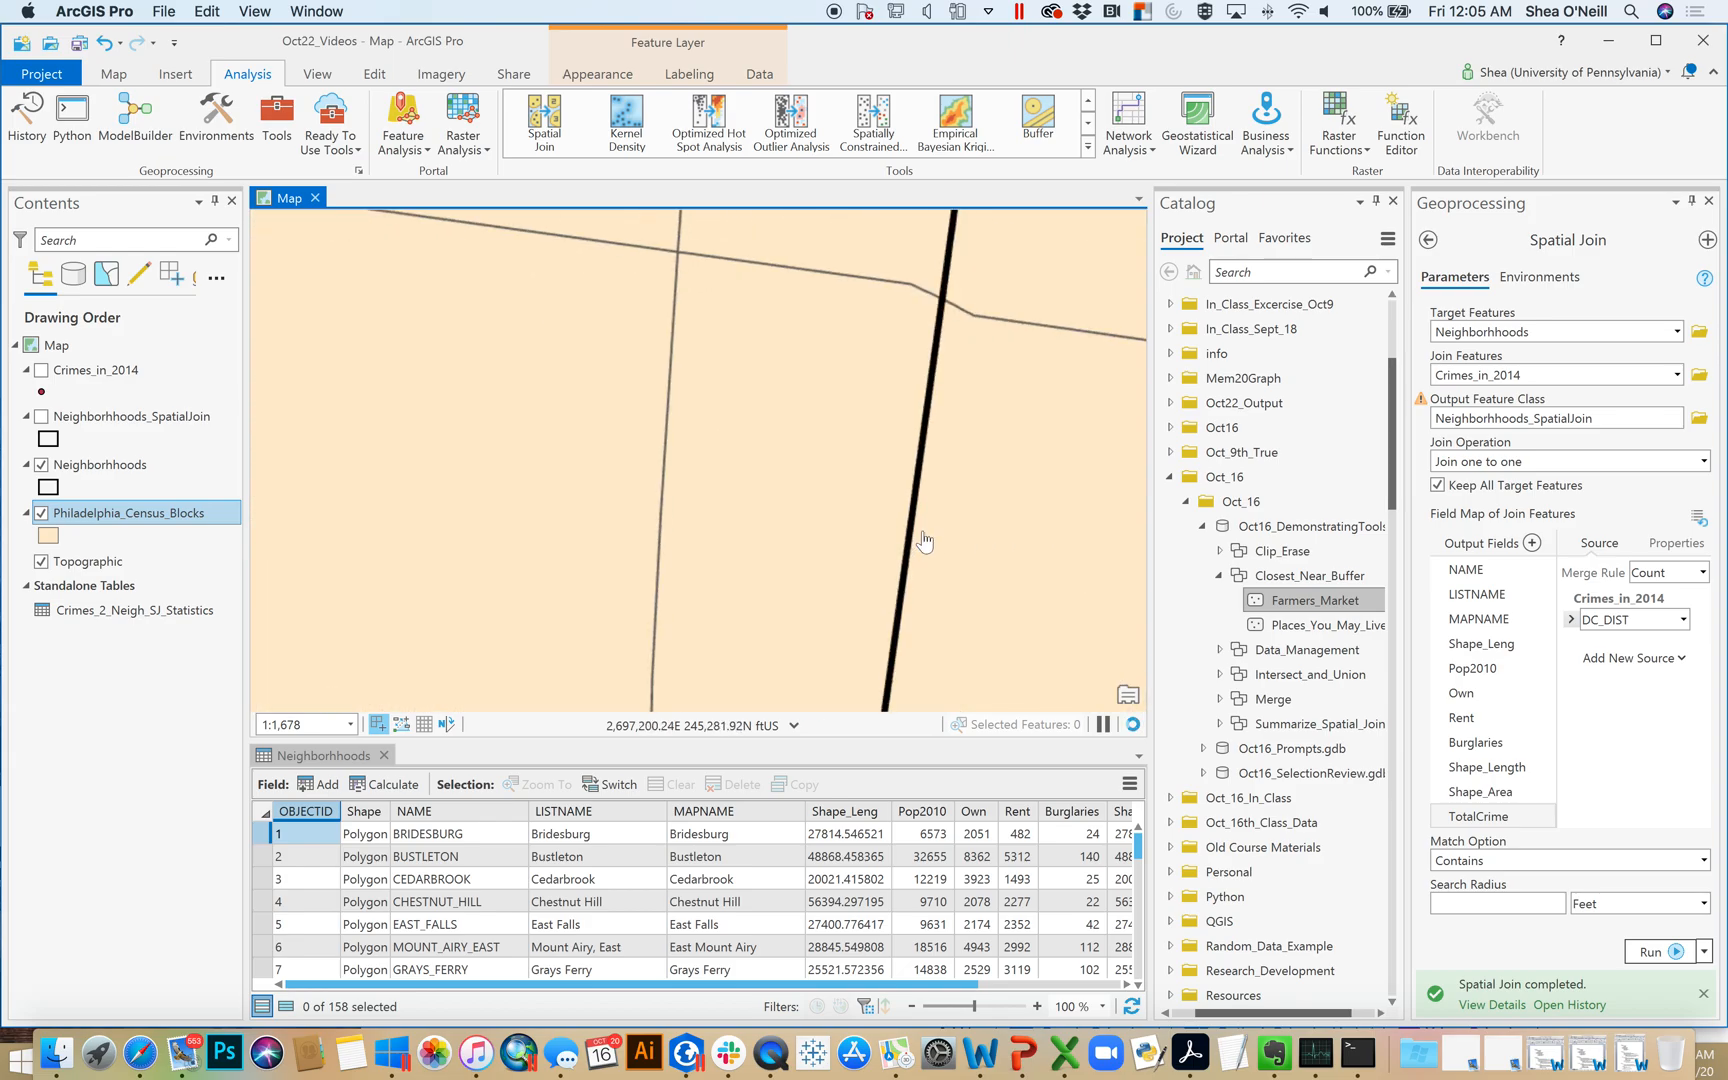
pyautogui.scroll(-8, 924, 540)
pyautogui.scroll(2, 924, 540)
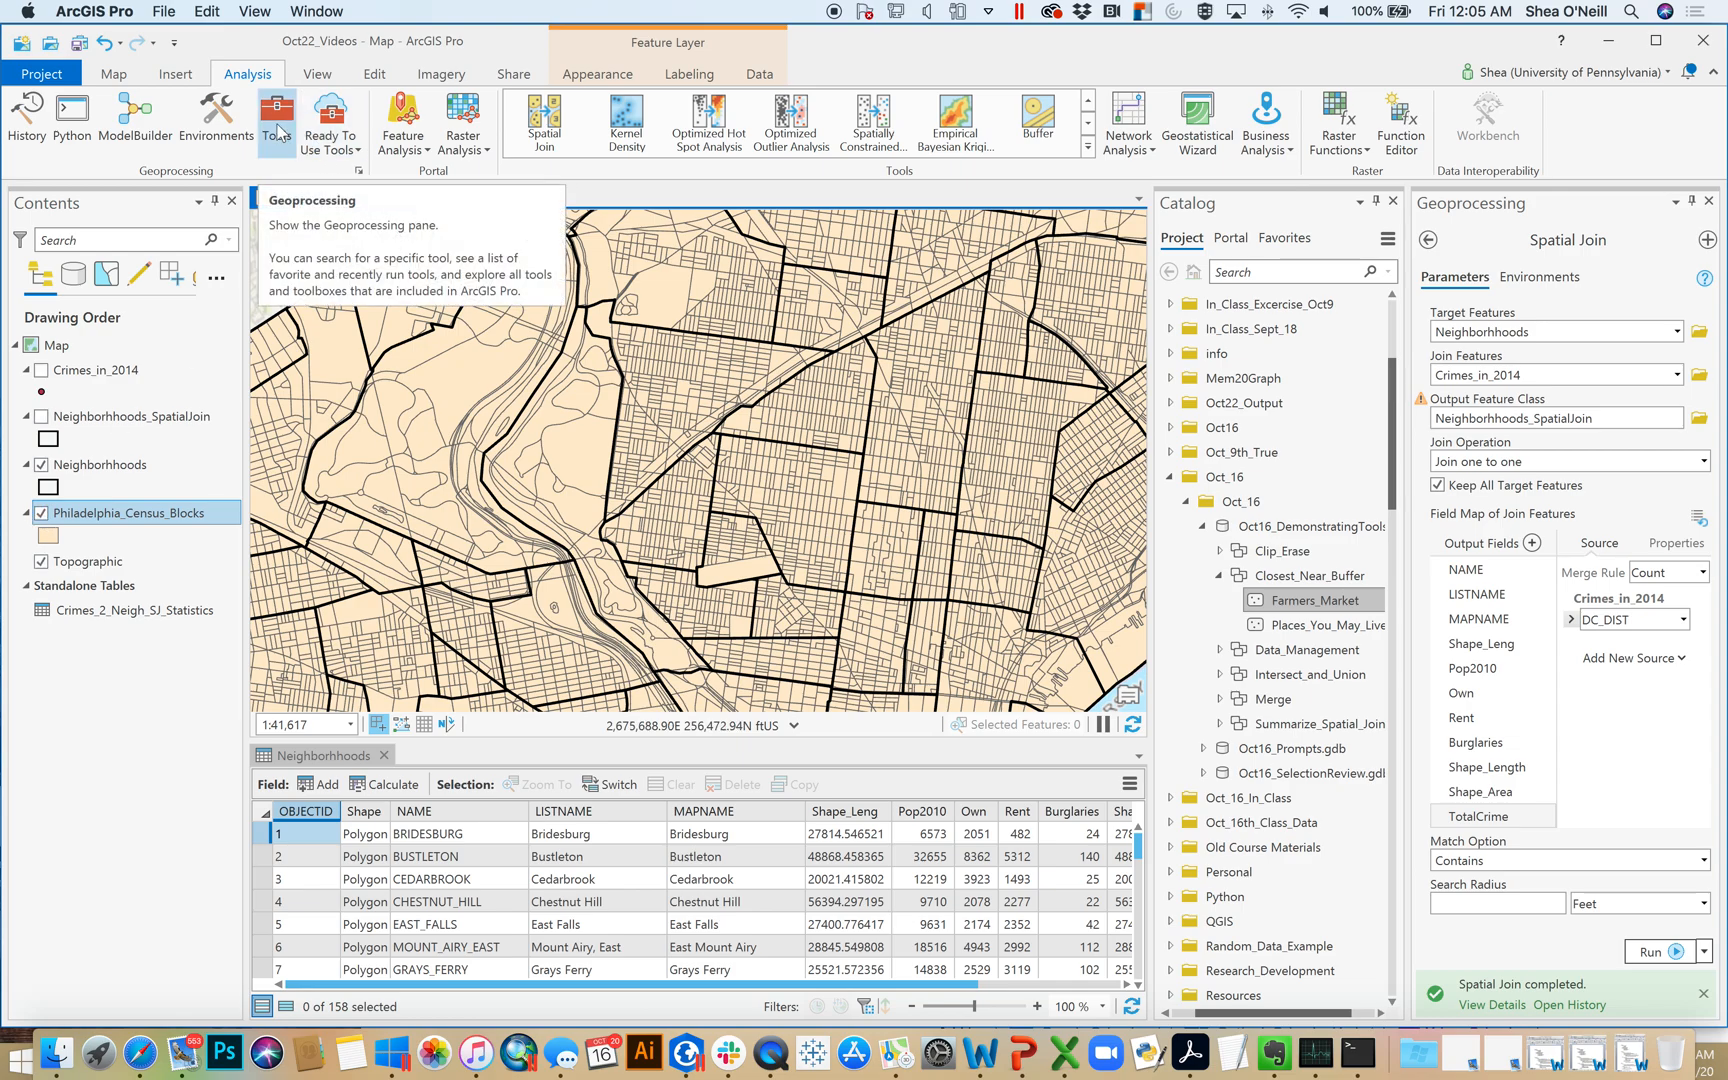
# Open the Feature To Point tool from the Features toolset of the Data Management Tools
pyautogui.click(284, 125)
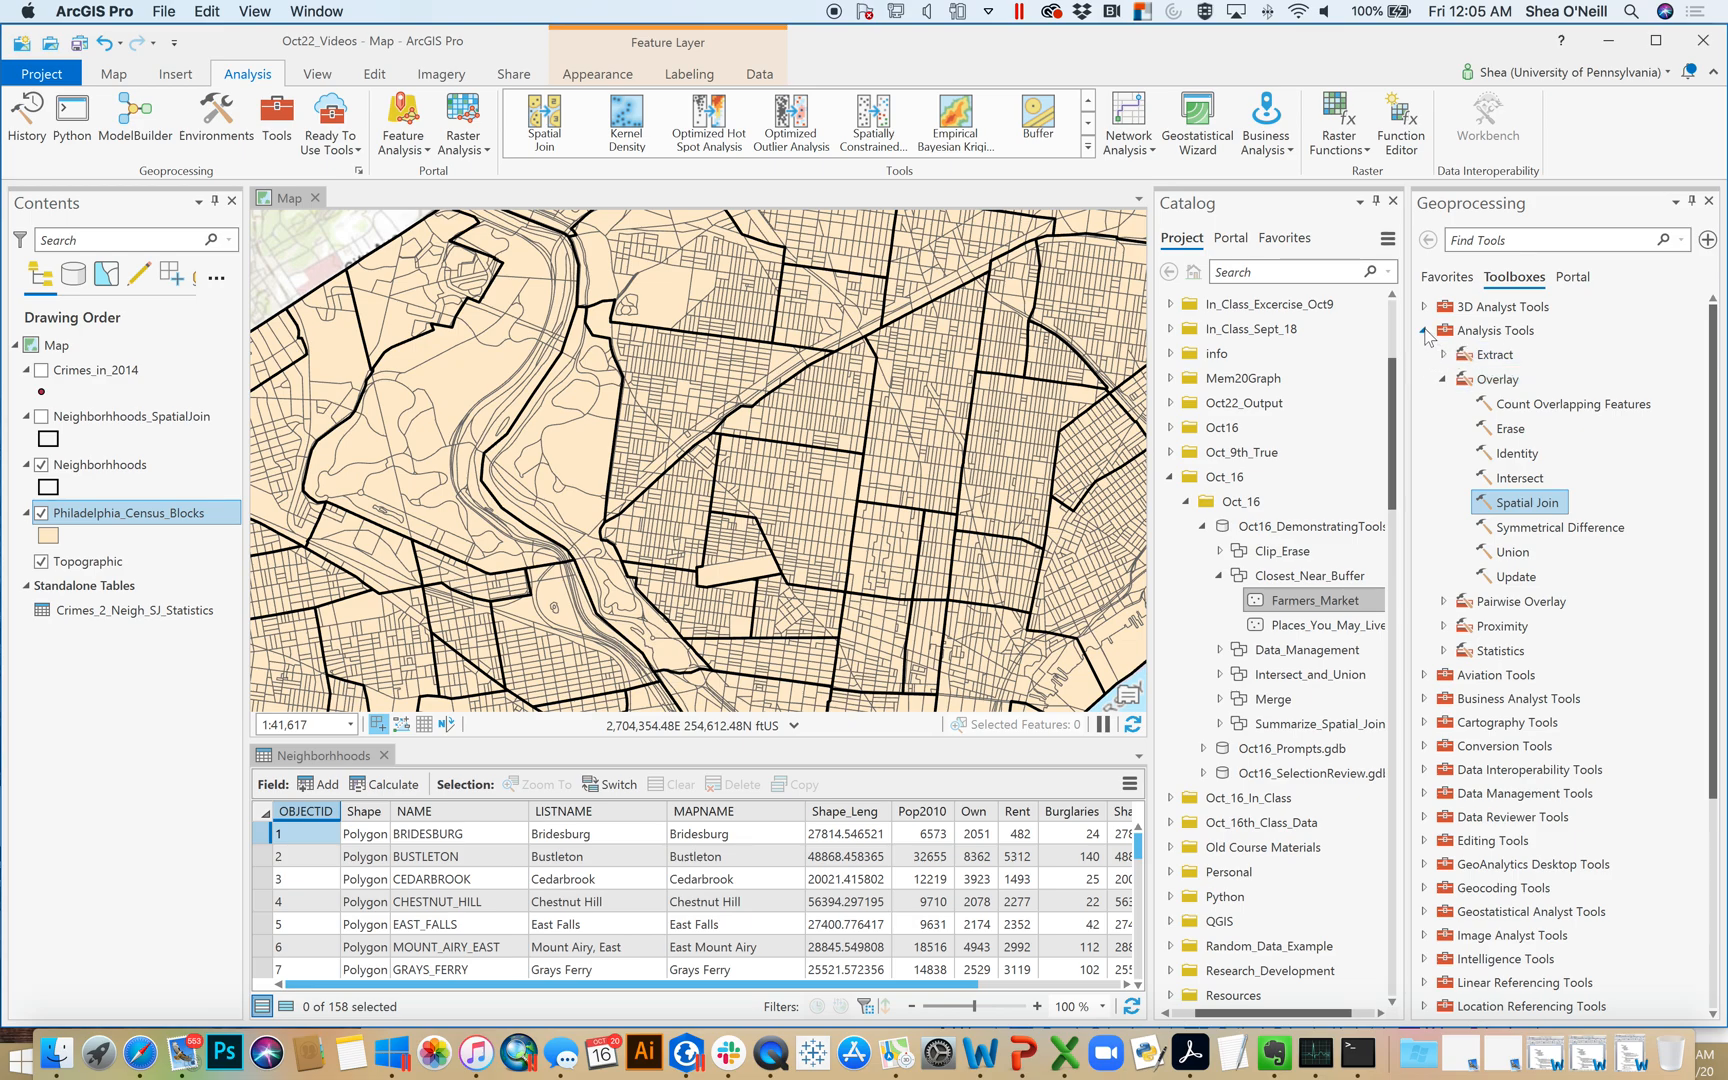
pyautogui.click(1425, 332)
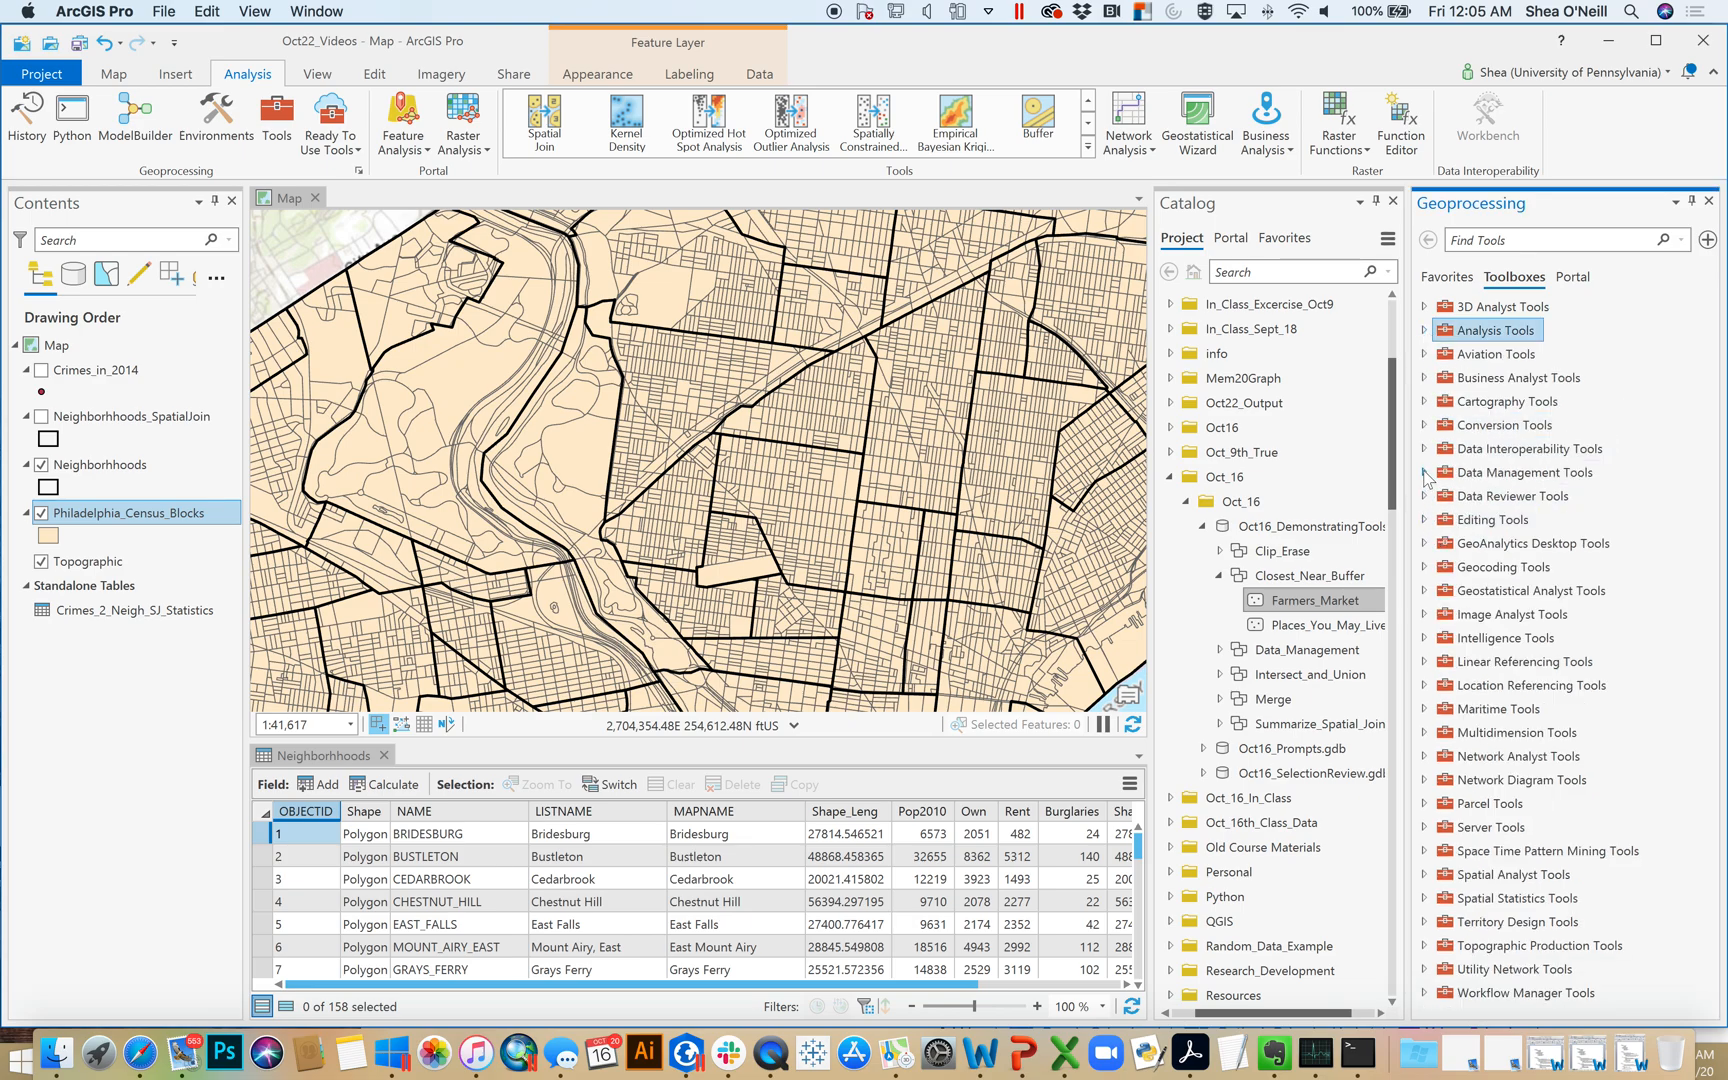
pyautogui.click(1426, 473)
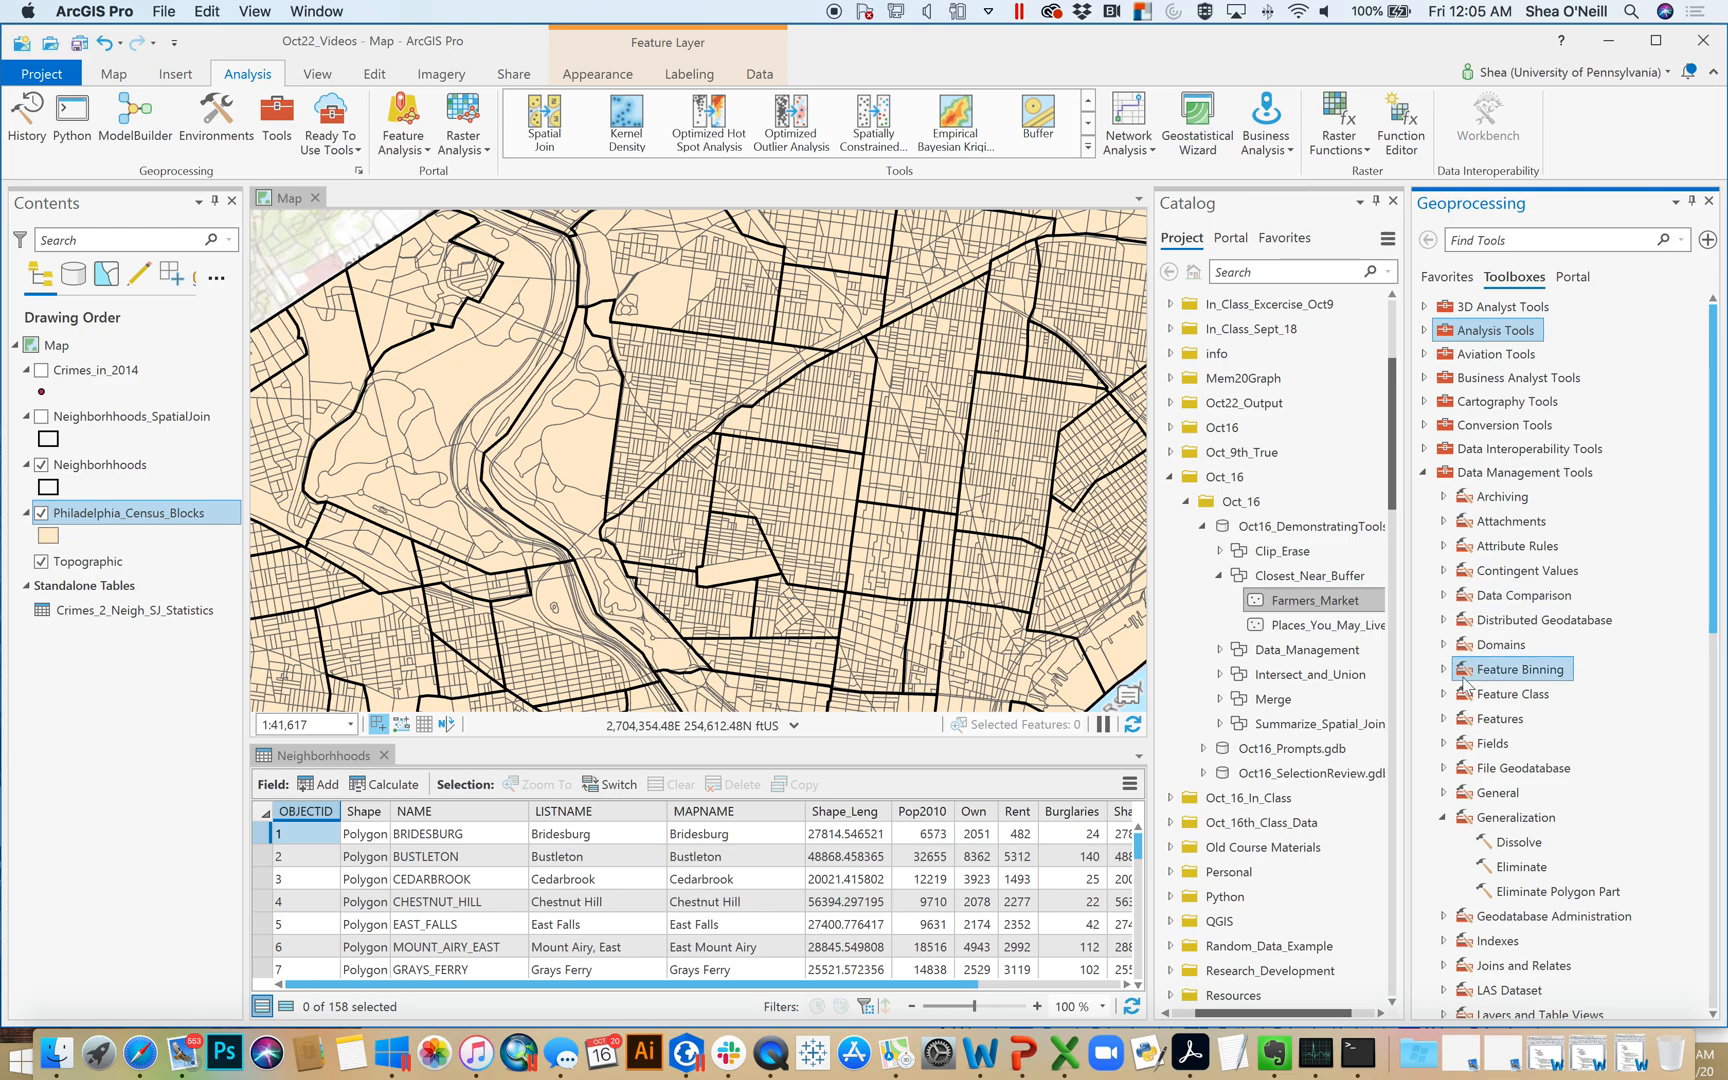
pyautogui.click(1443, 719)
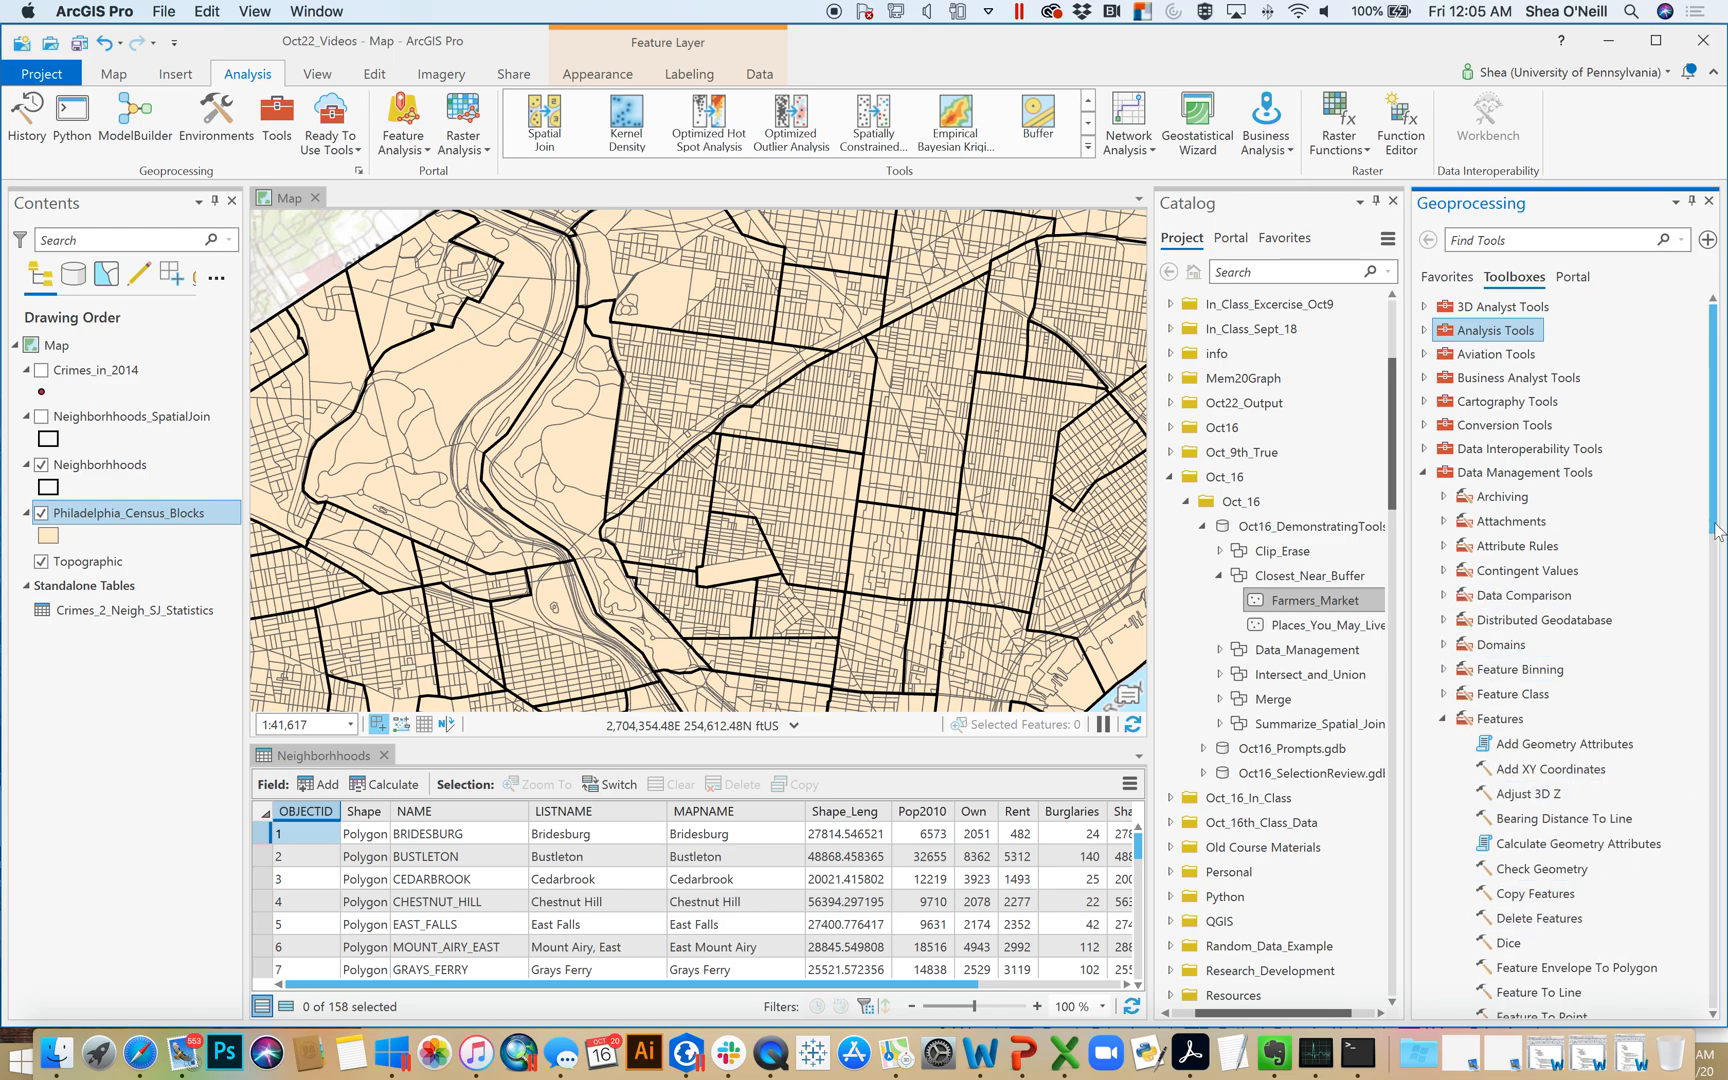
pyautogui.scroll(-4, 1716, 531)
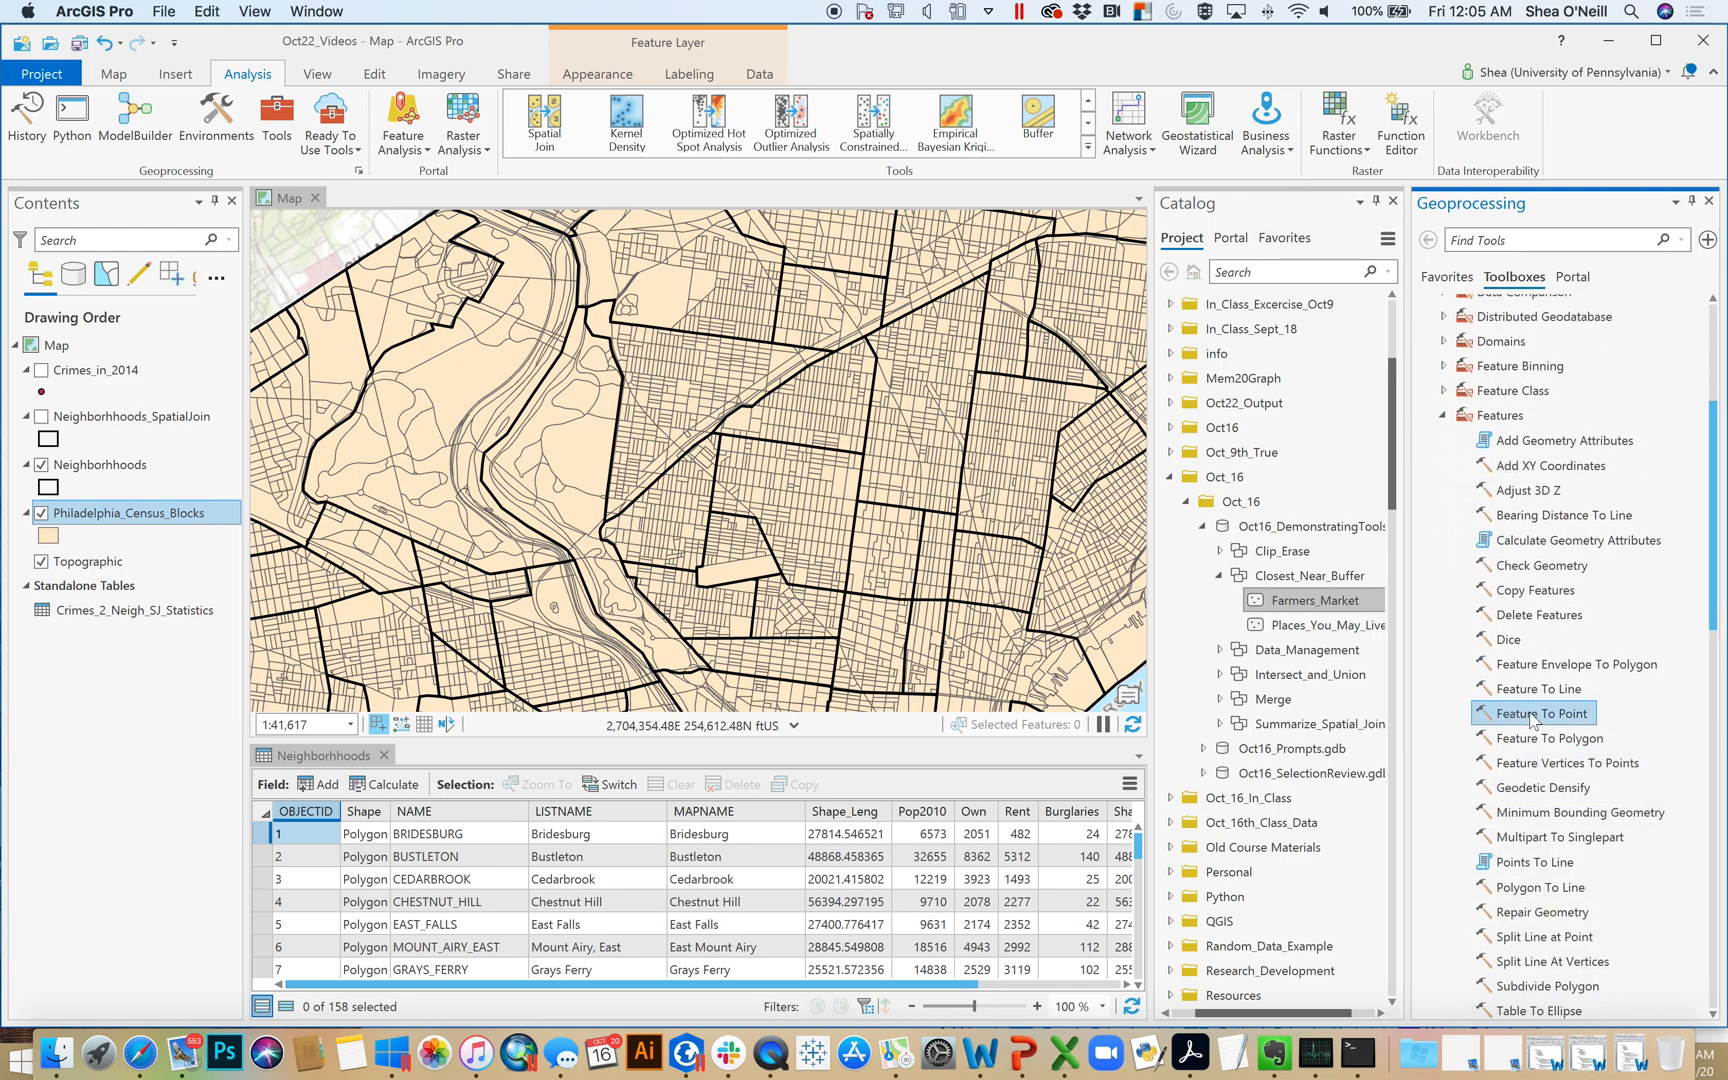
pyautogui.click(1533, 716)
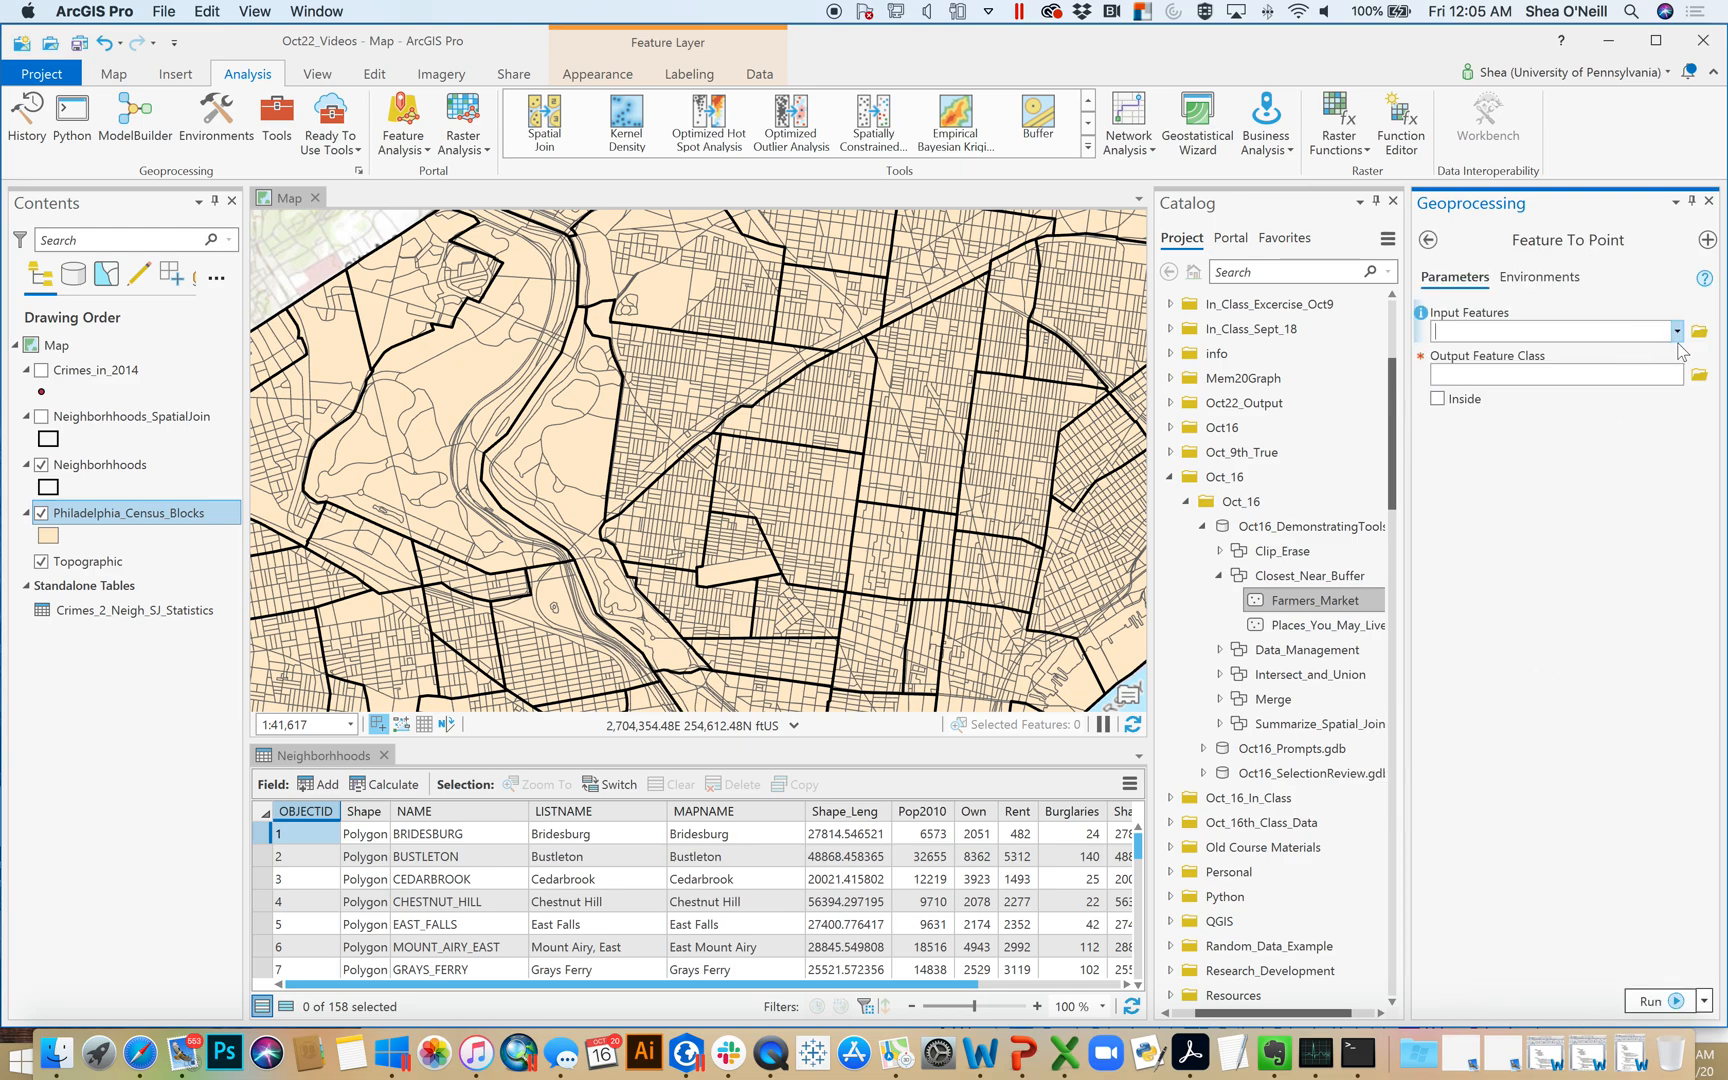
# Set Philadelphia_Census_Blocks as the Feature To Point input and enable the Inside option
pyautogui.click(1678, 333)
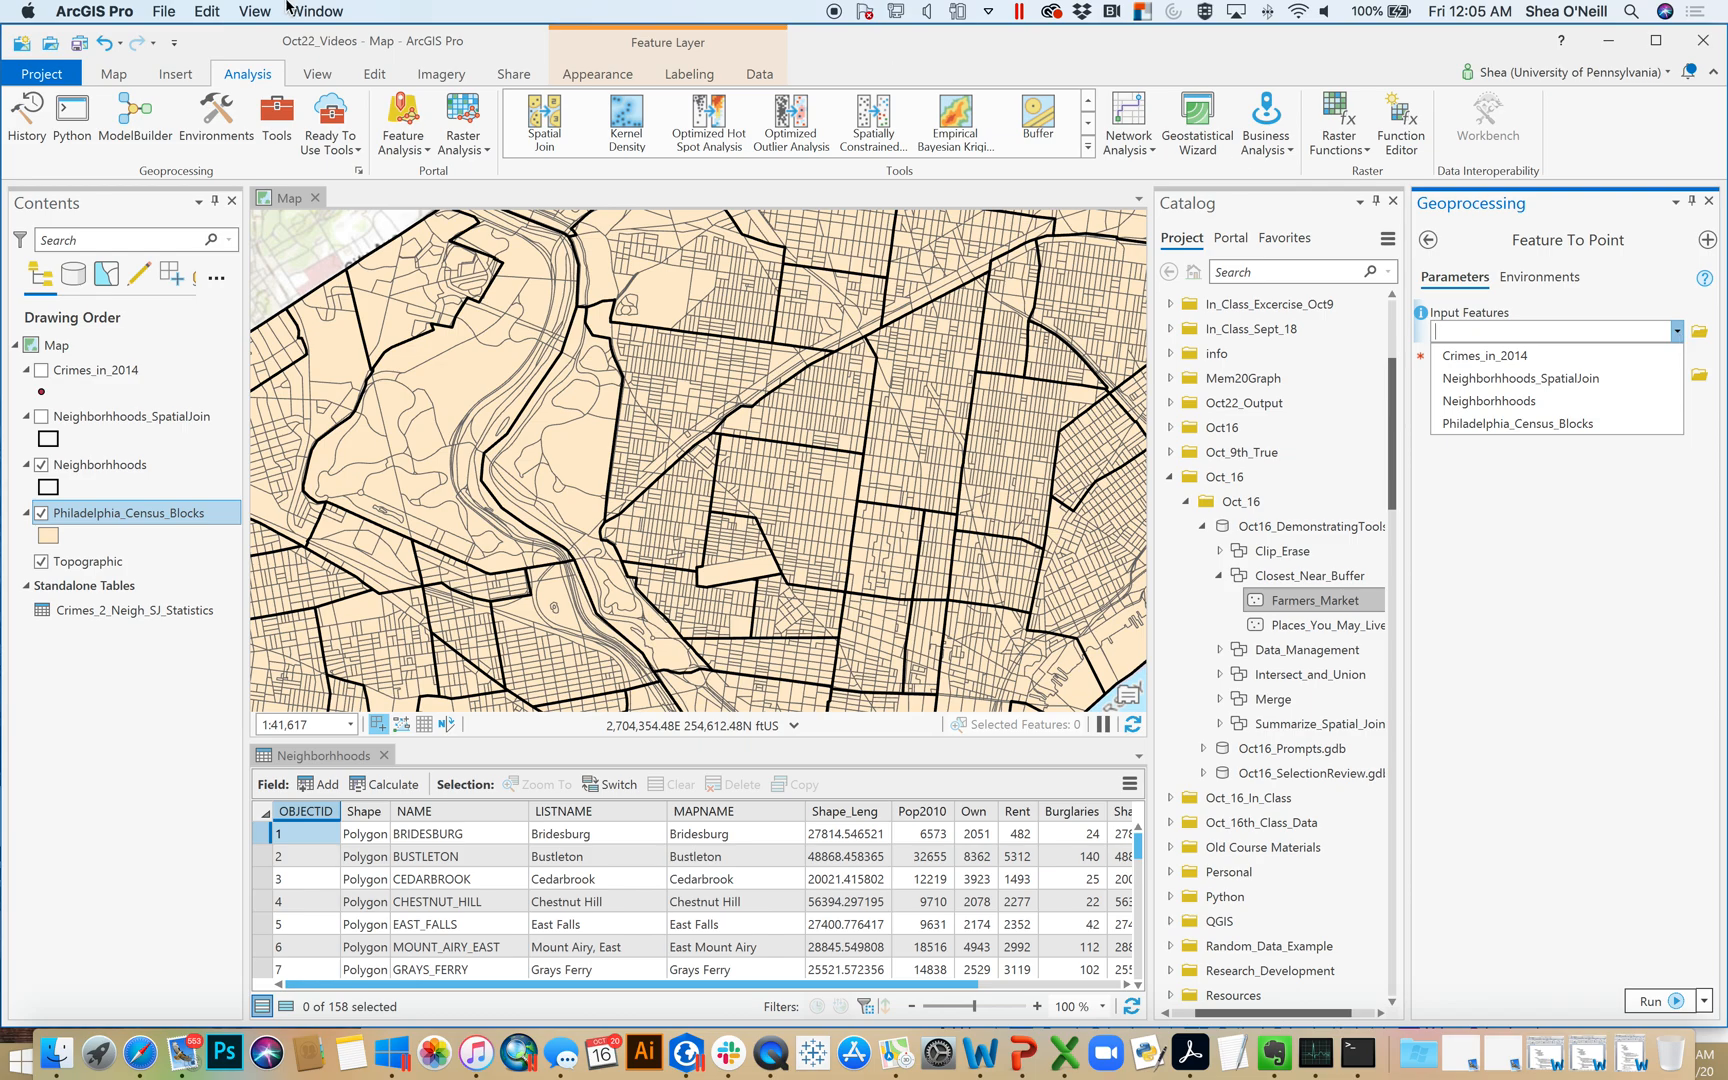
pyautogui.click(128, 74)
pyautogui.click(125, 78)
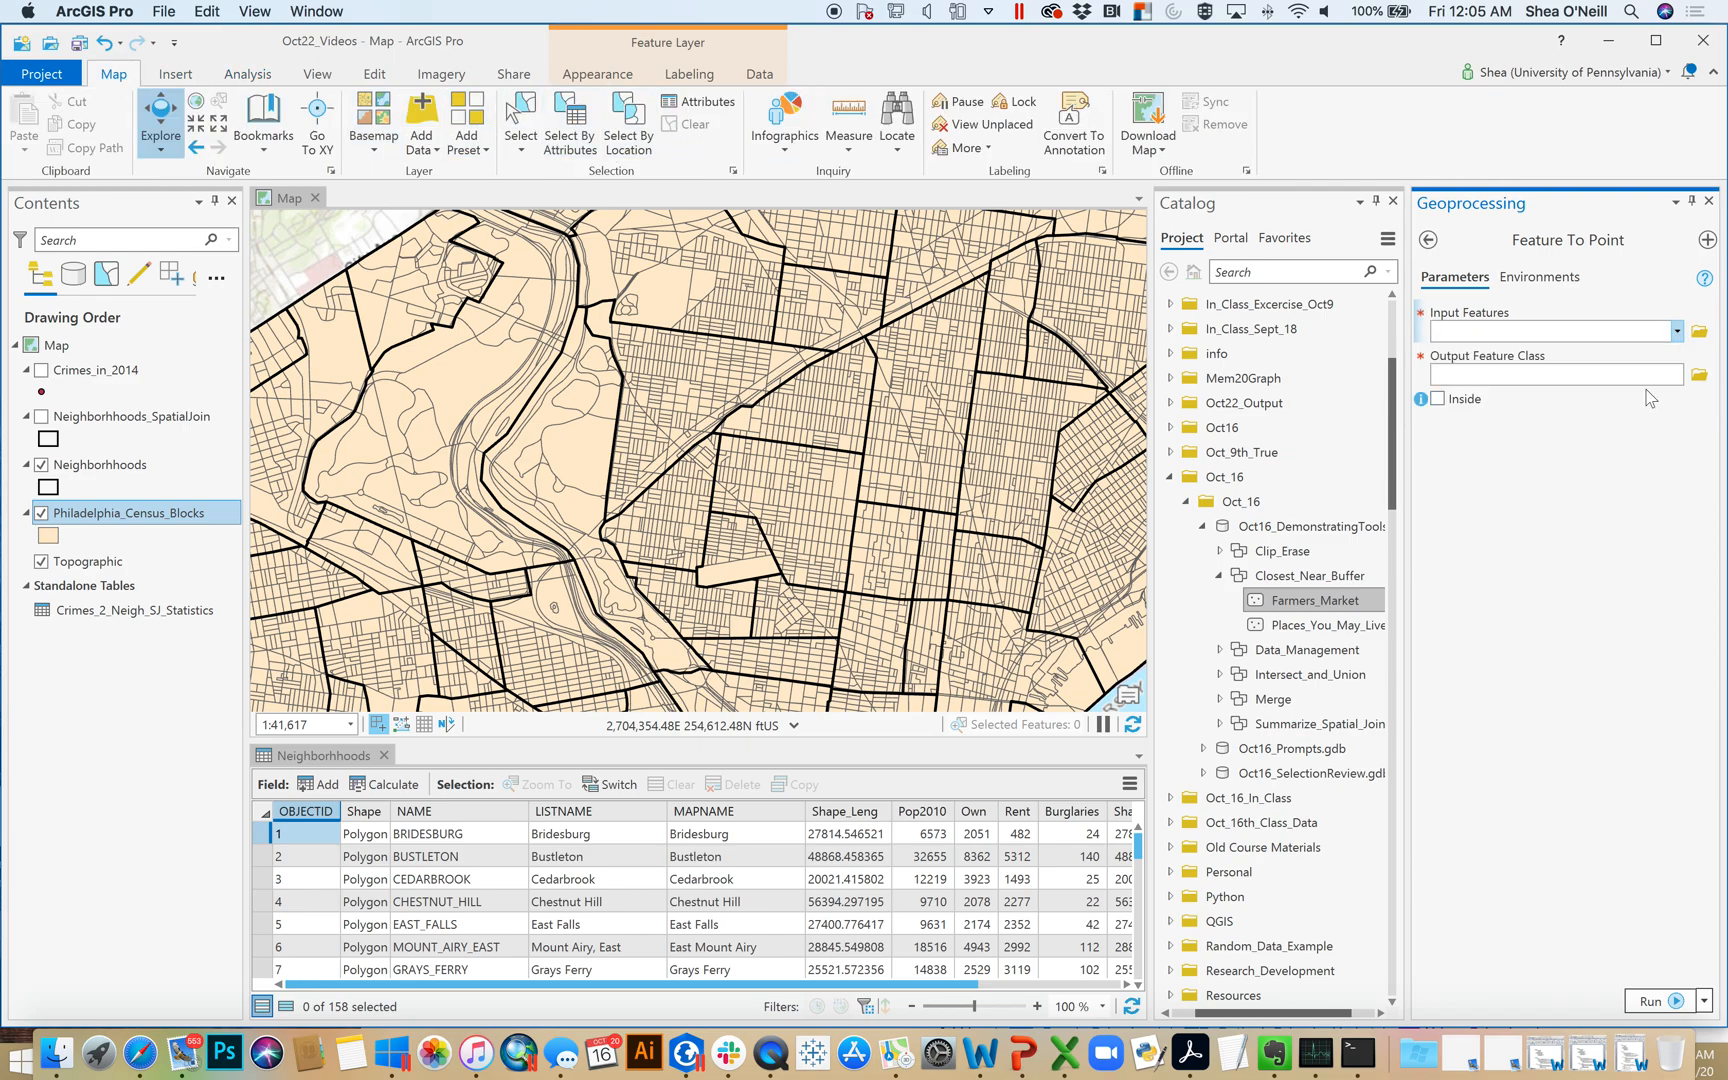
pyautogui.click(1675, 334)
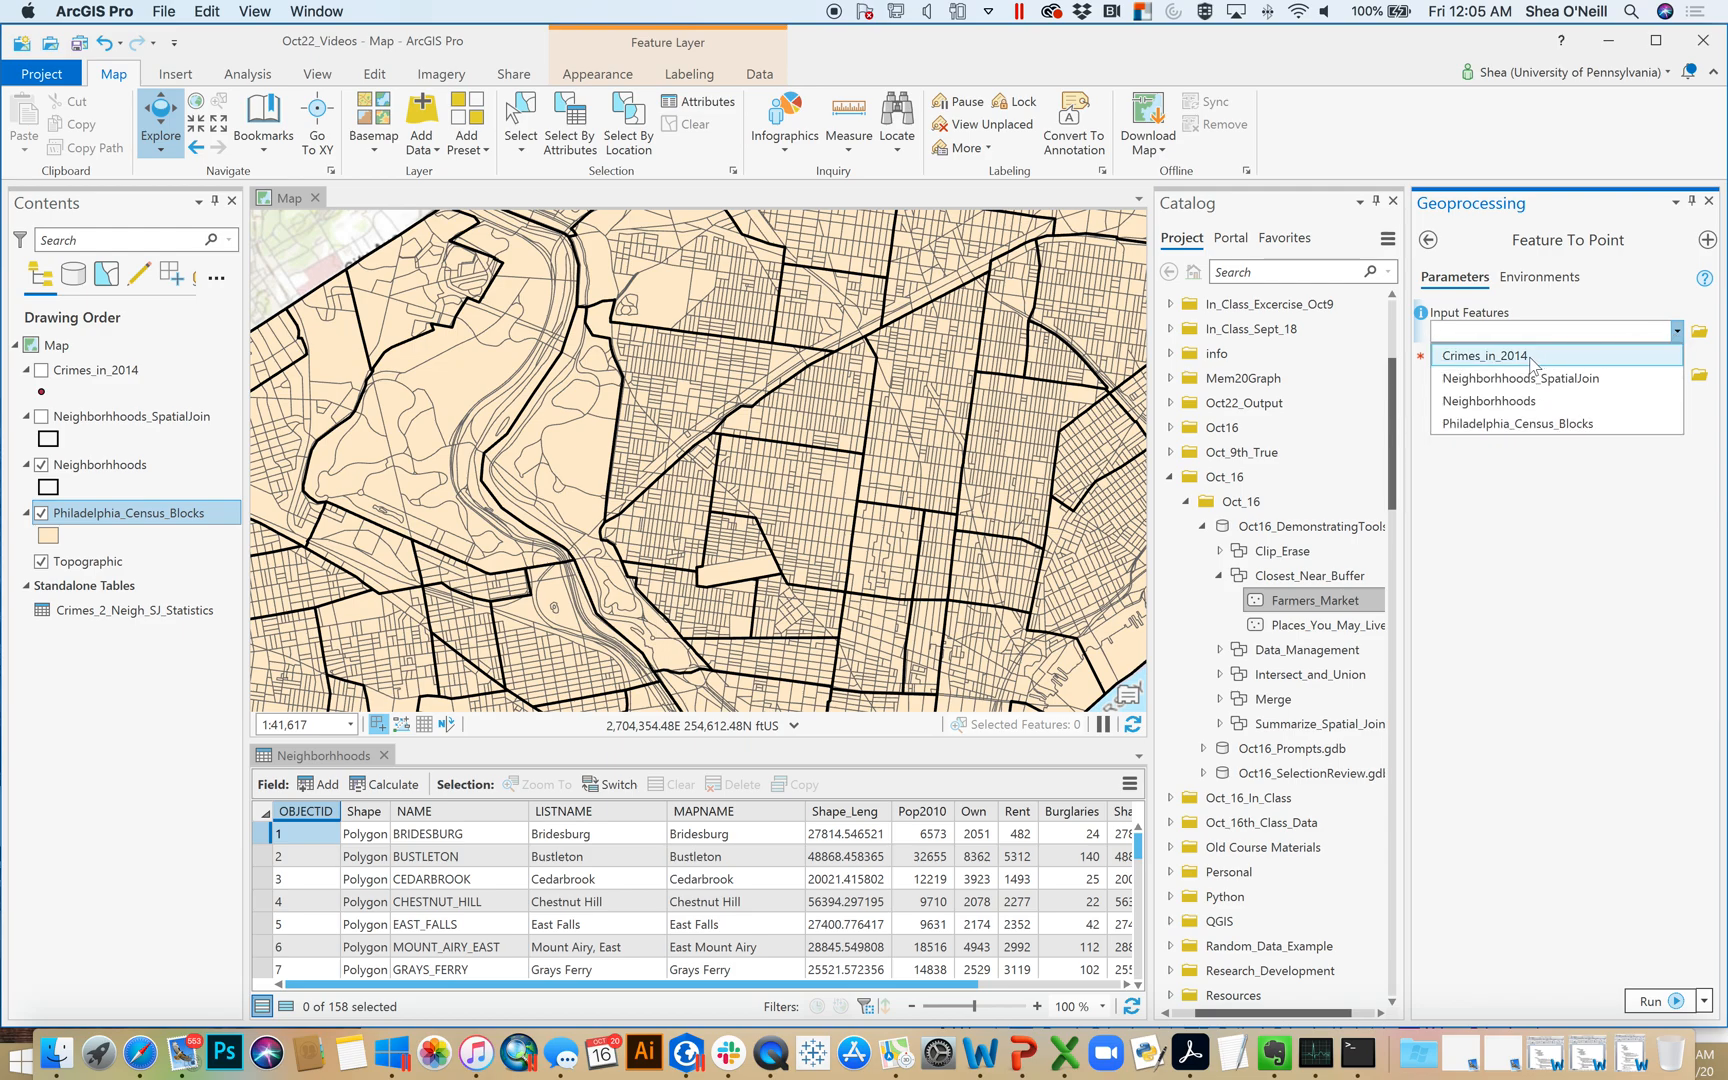
pyautogui.click(1497, 425)
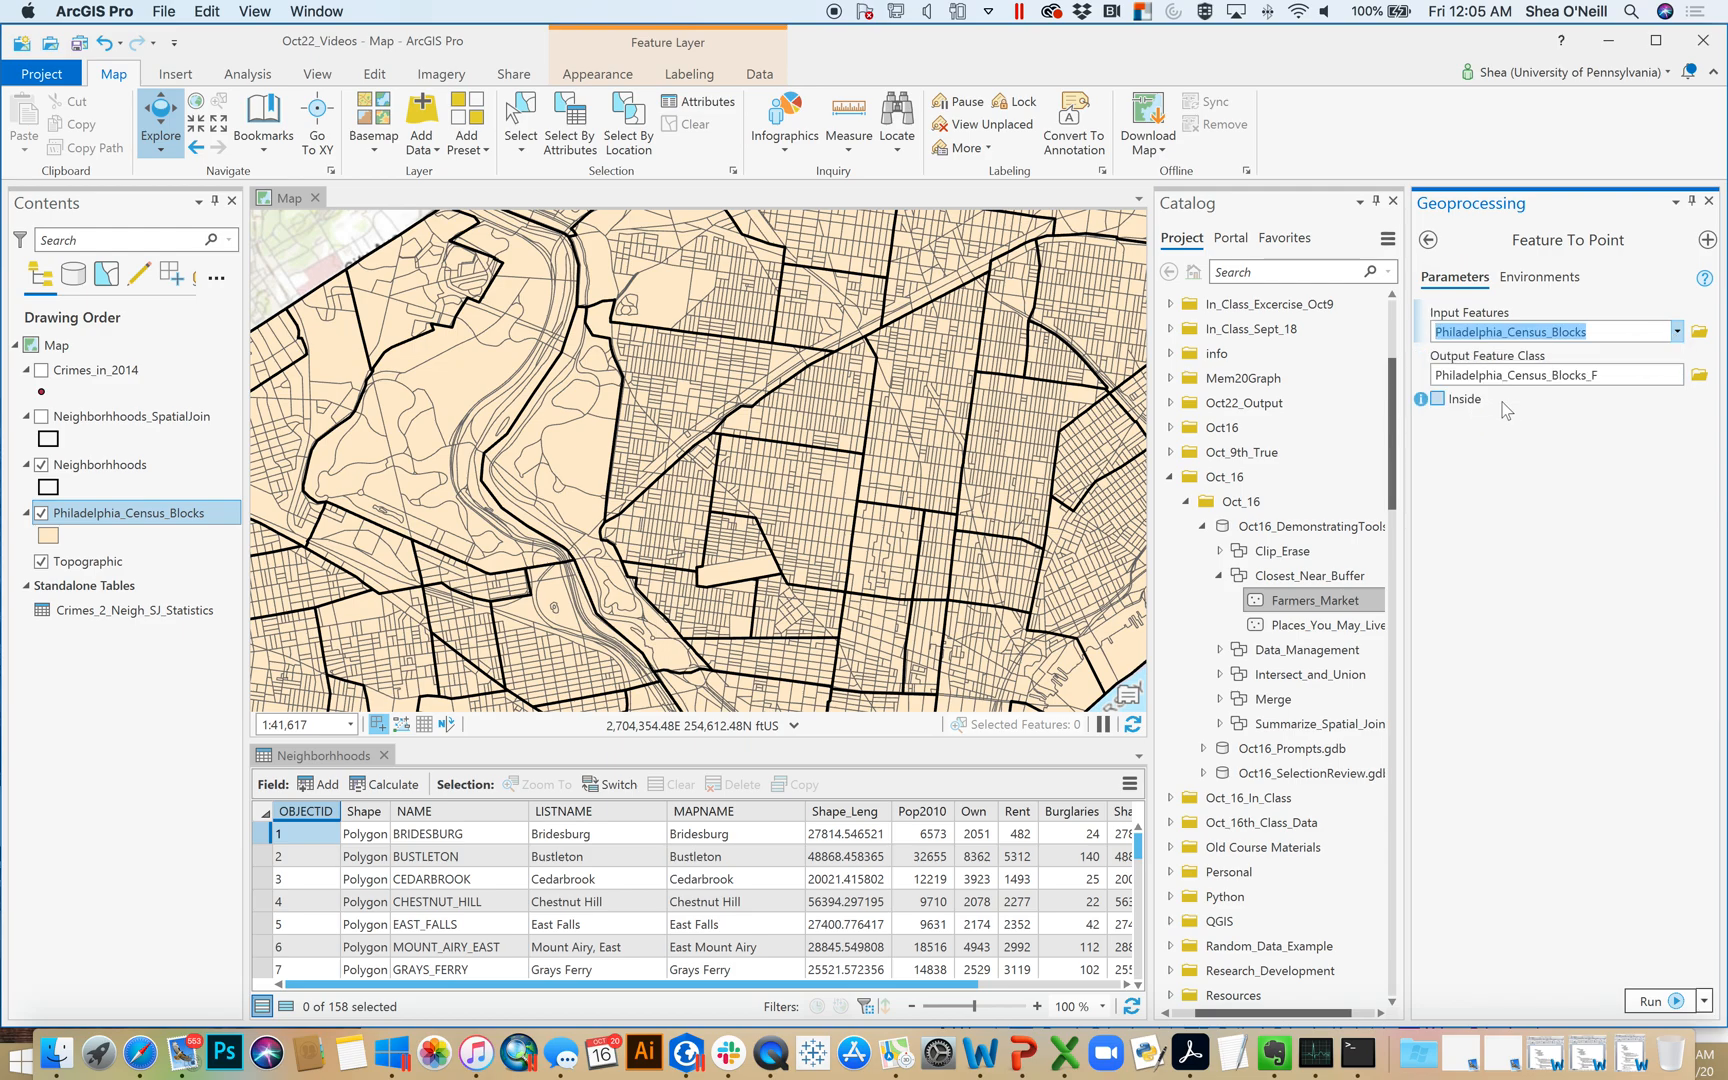
pyautogui.click(1438, 400)
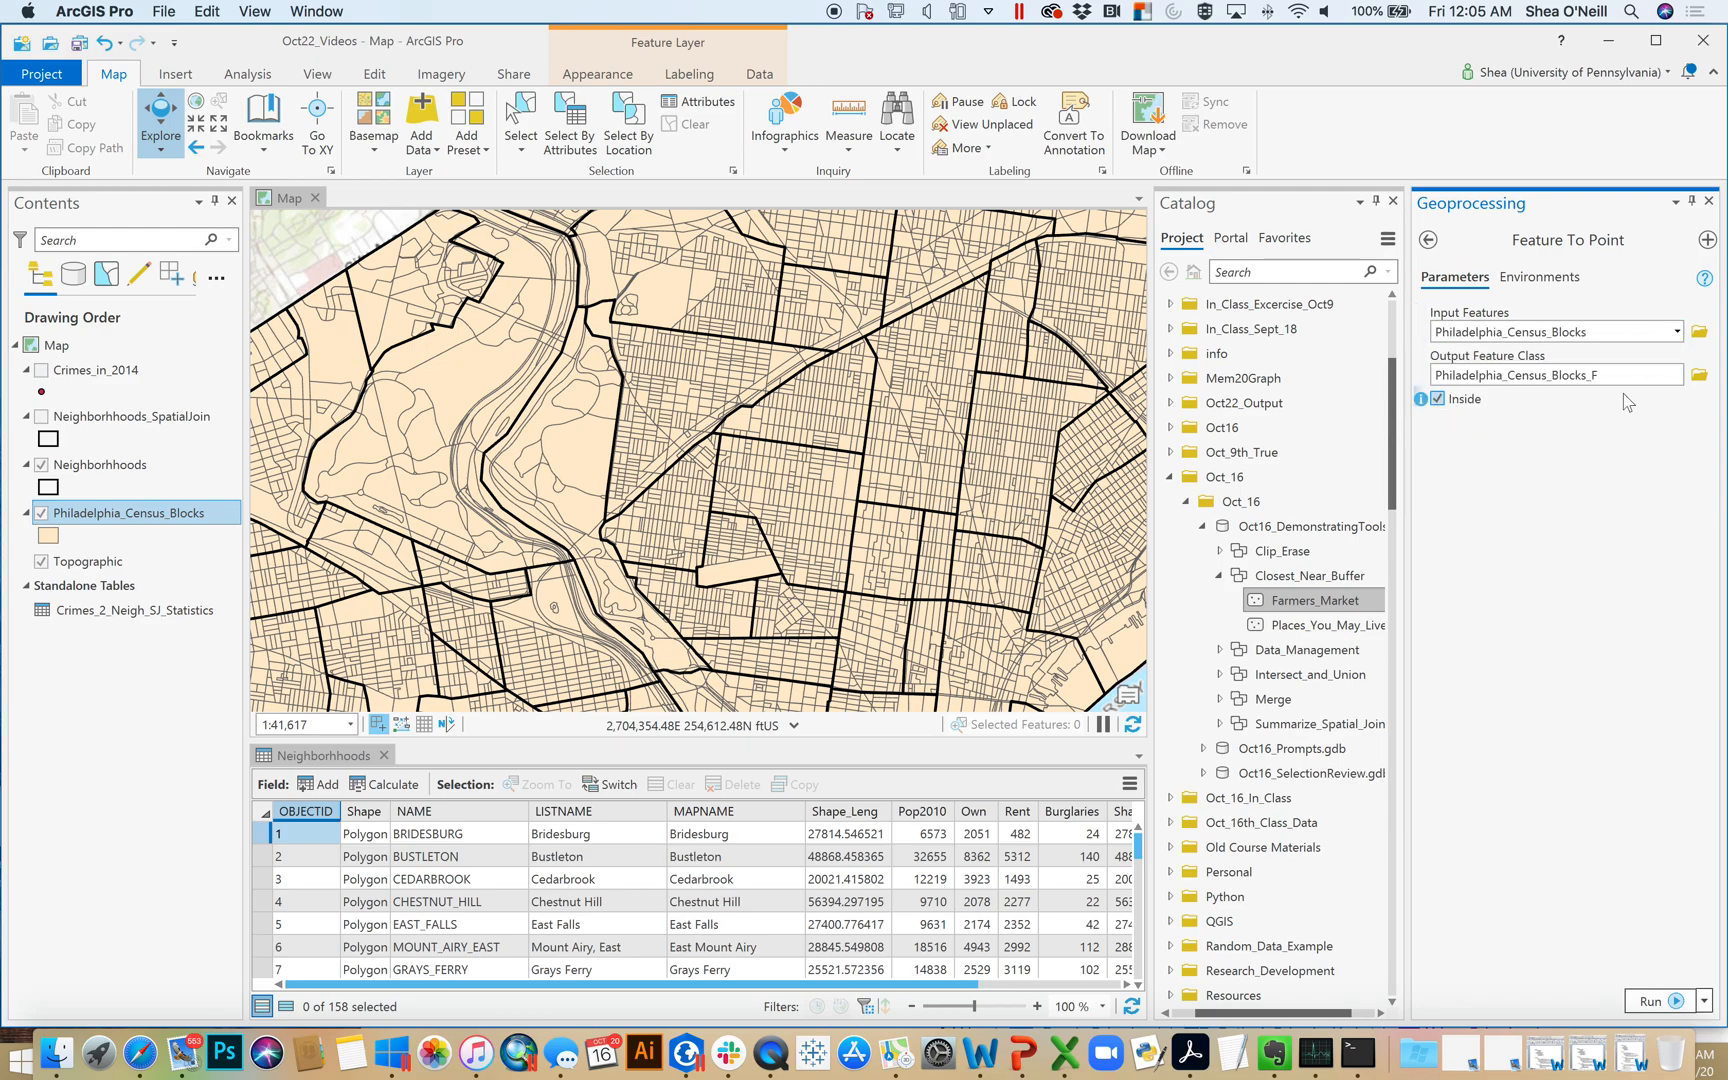
# Set the output feature class to BlockCenter in the Oct22_Output folder and run Feature To Point
pyautogui.click(1699, 376)
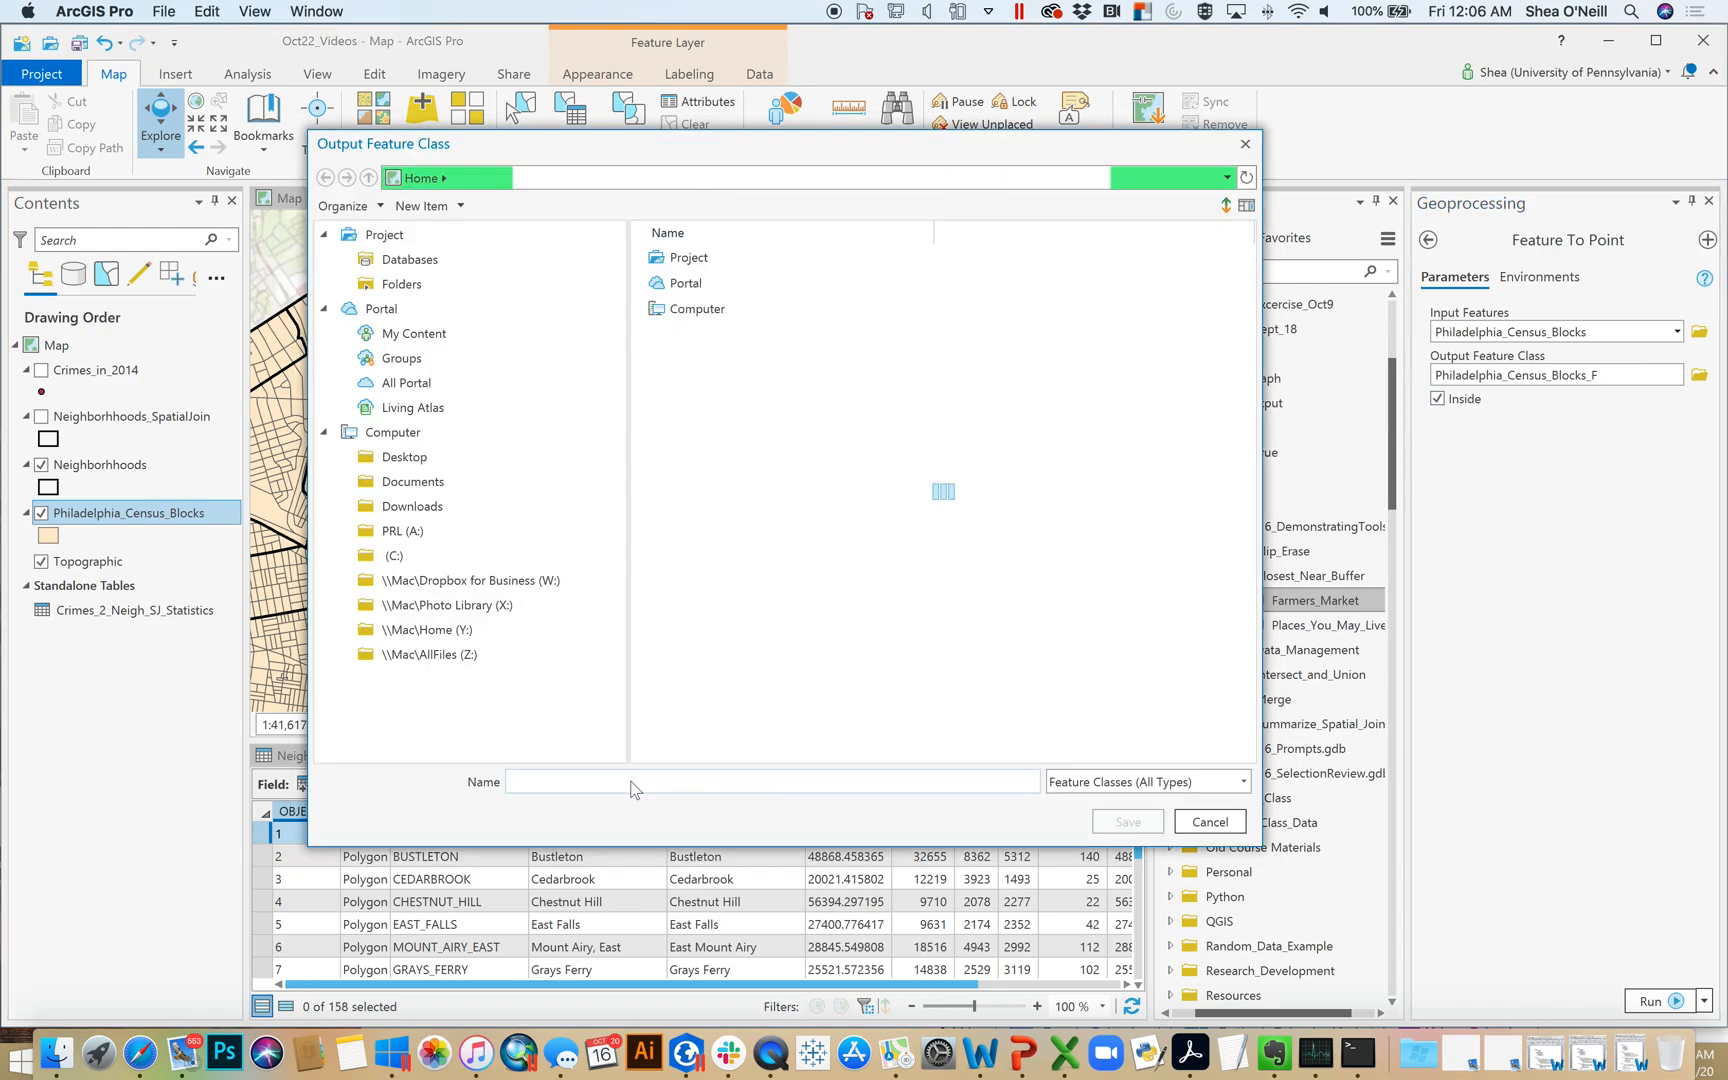
pyautogui.click(613, 780)
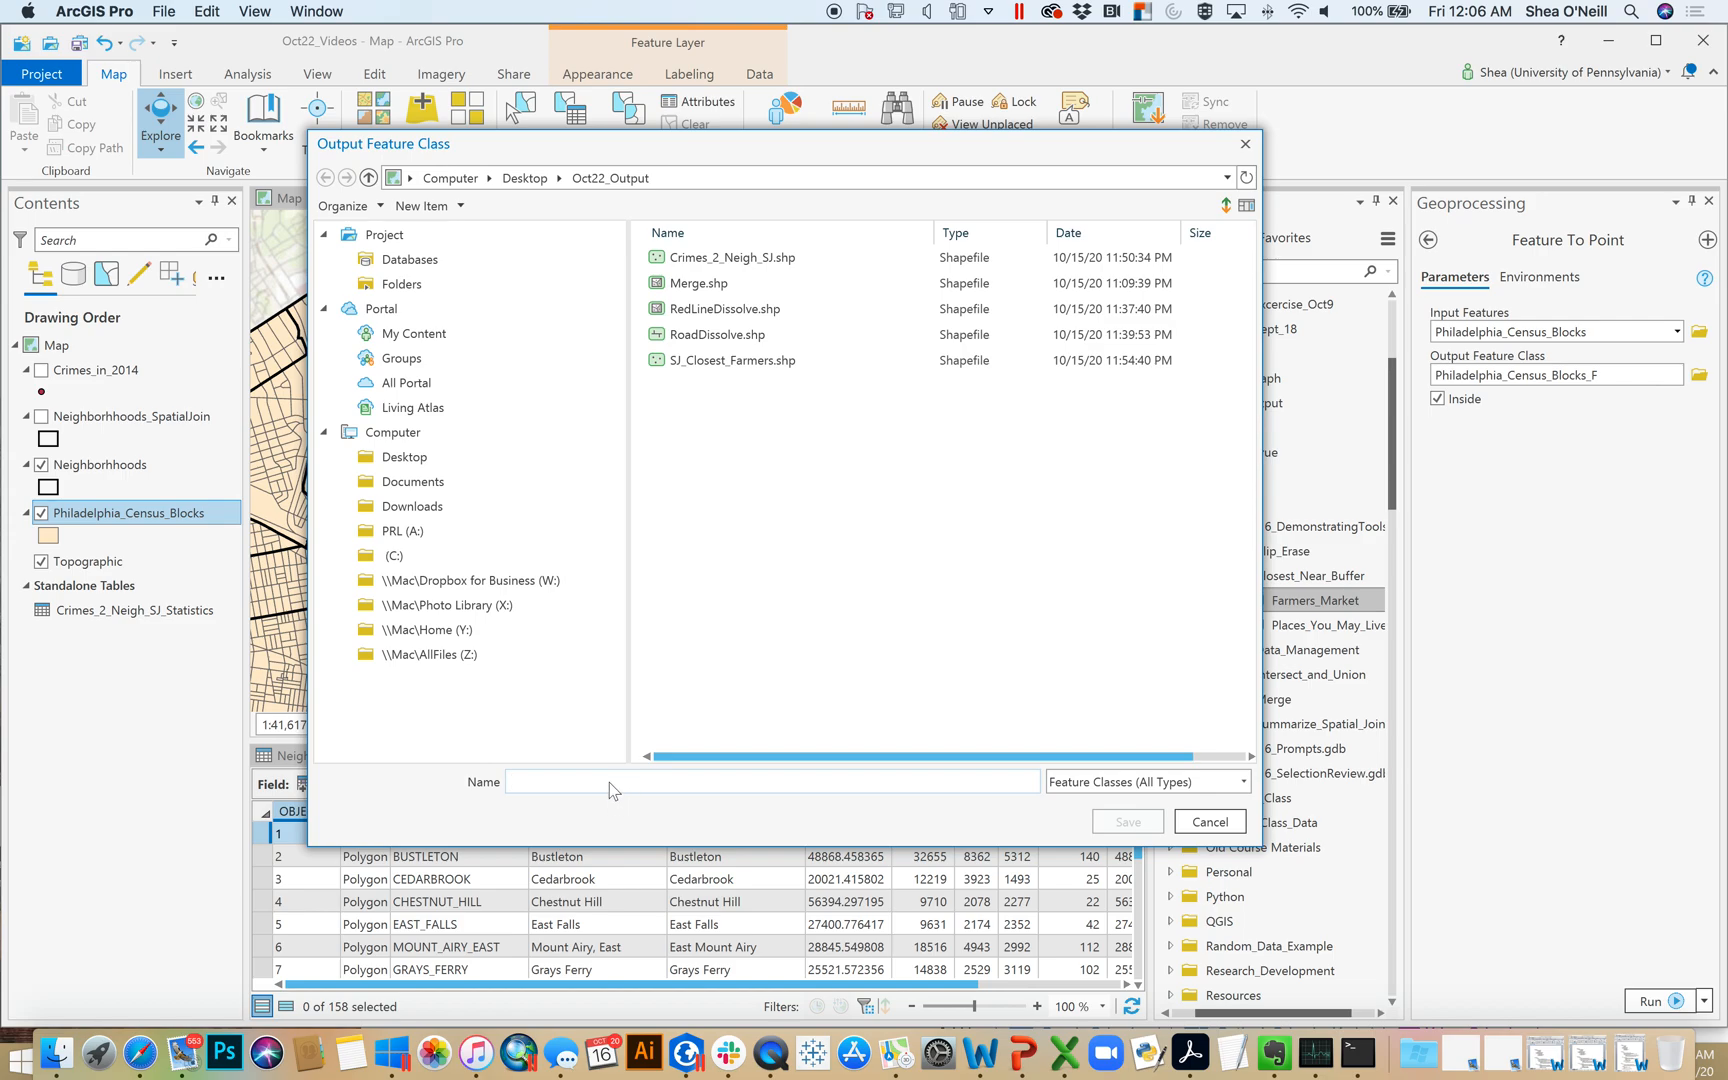
pyautogui.write('BlockCenter')
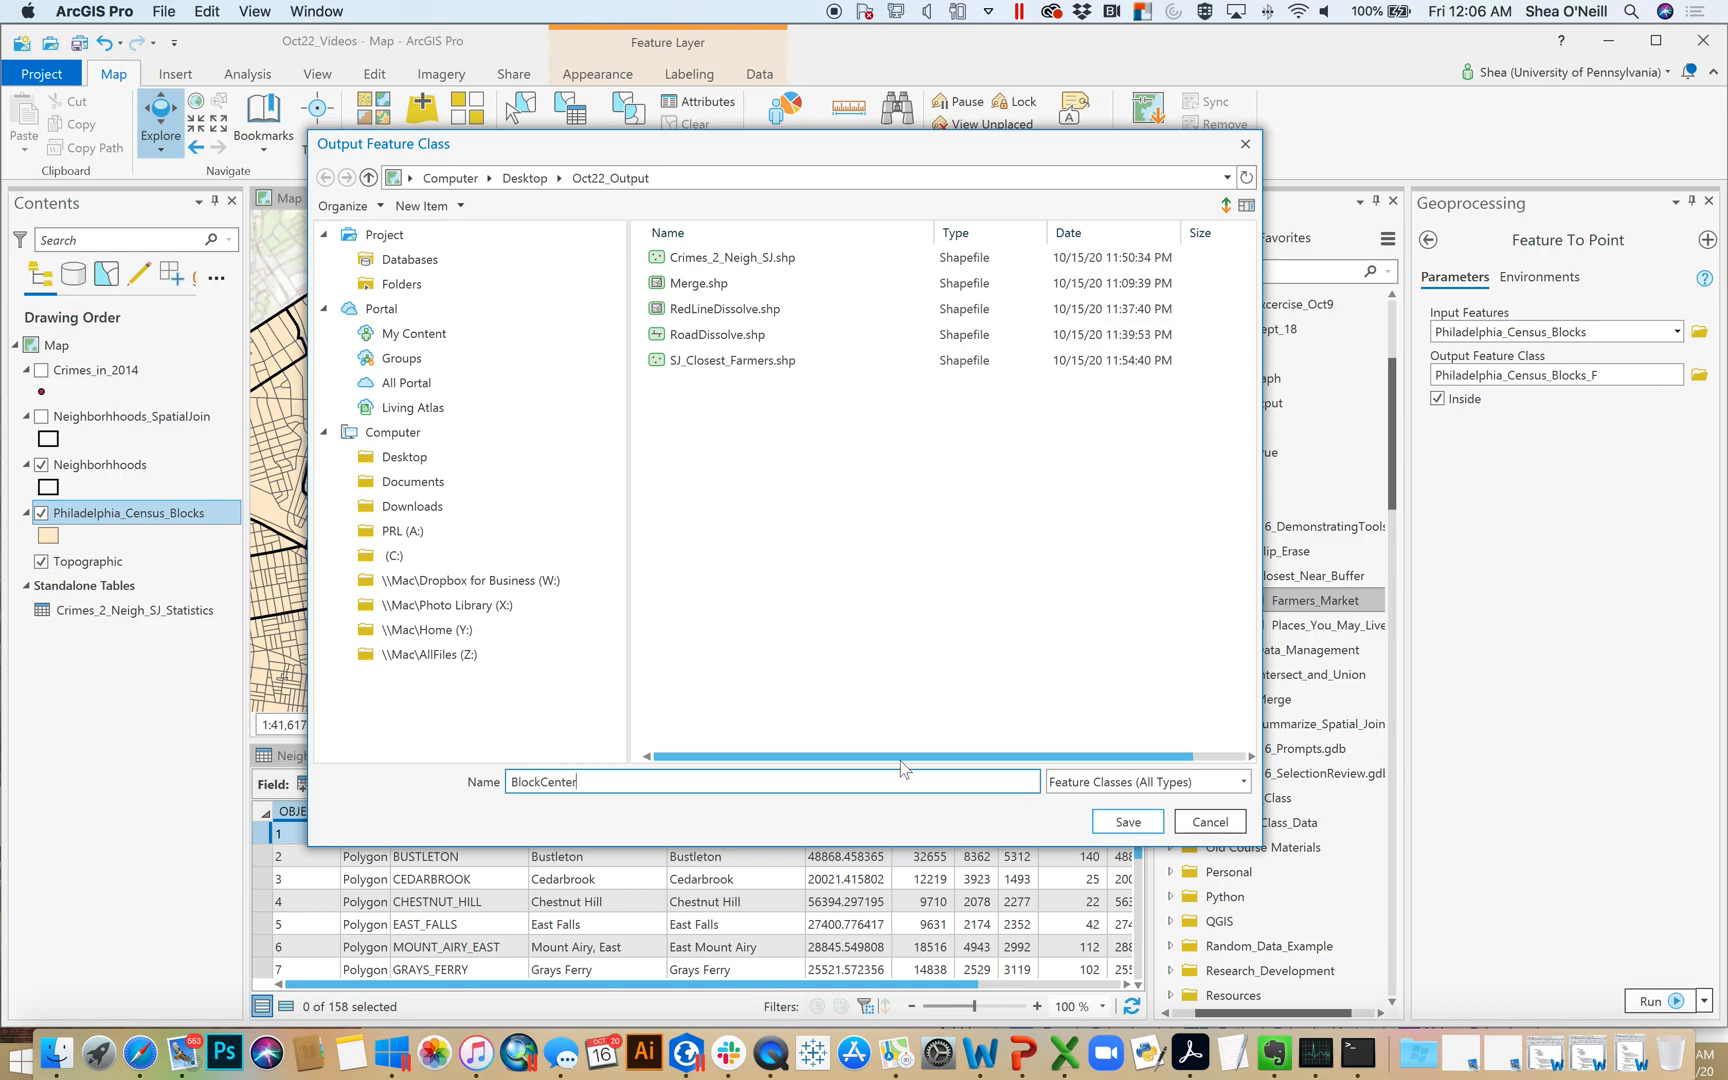
pyautogui.click(1204, 821)
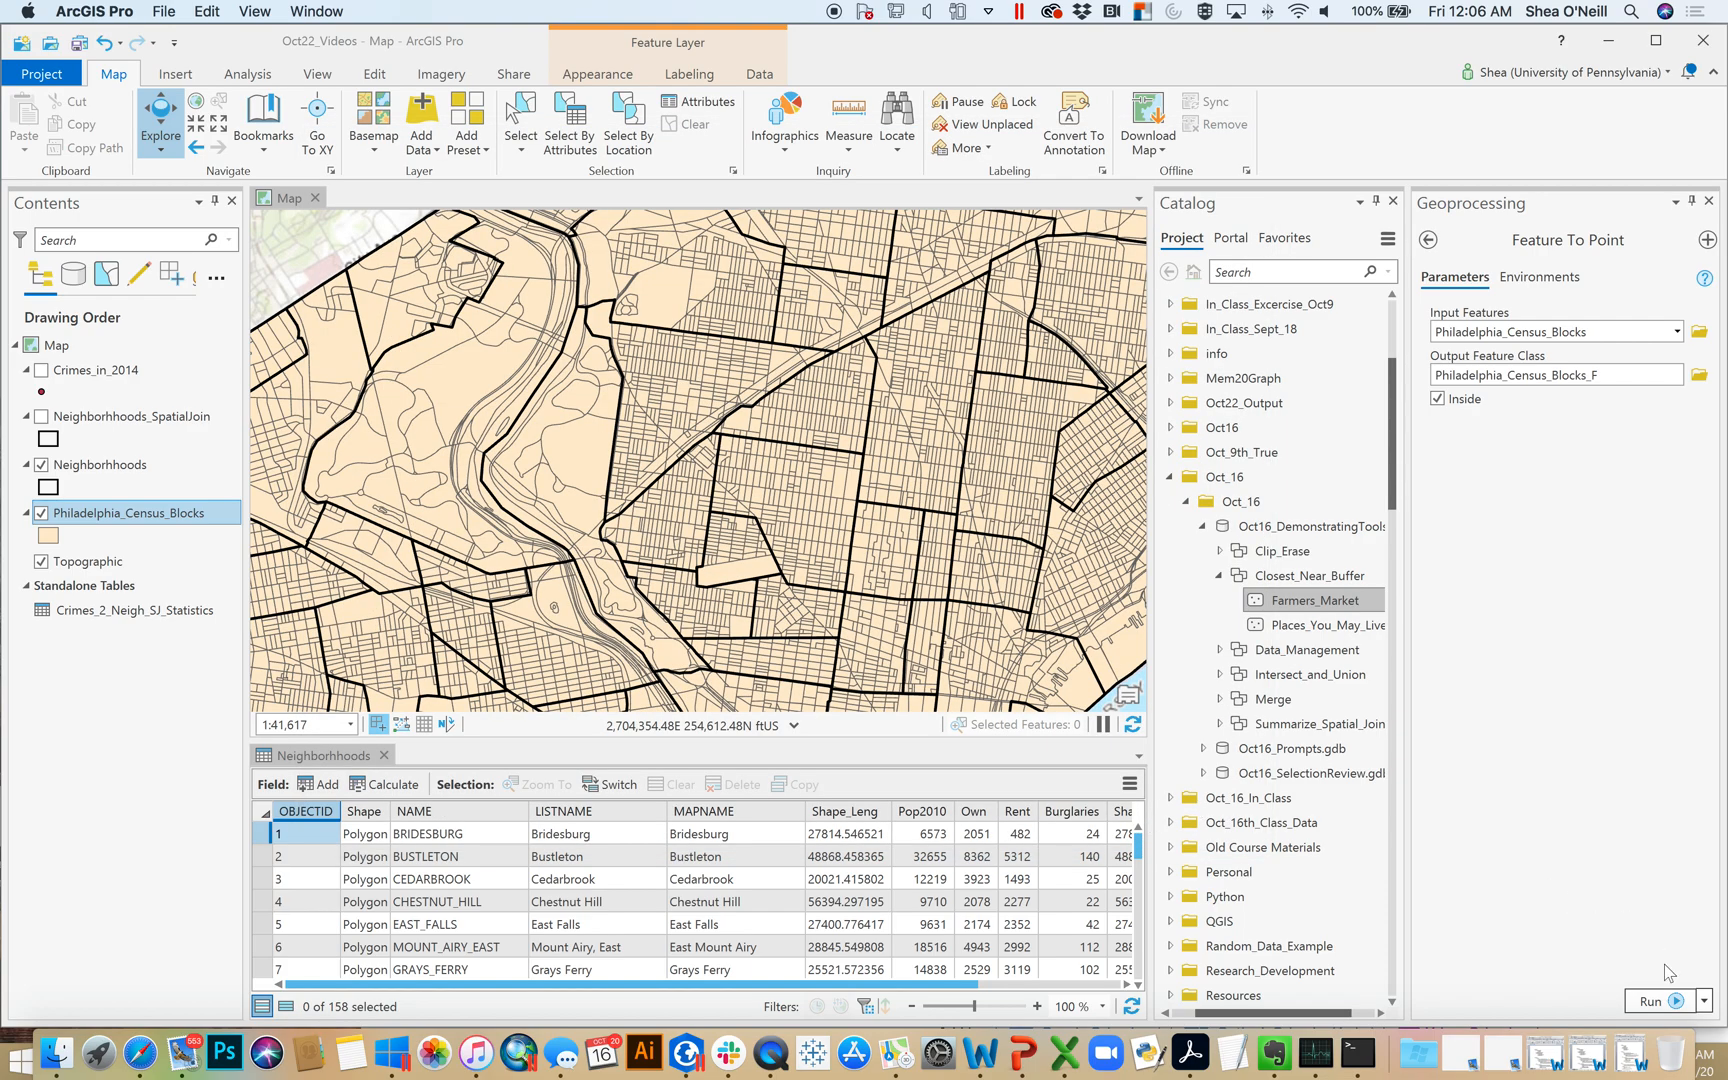
pyautogui.click(1655, 1001)
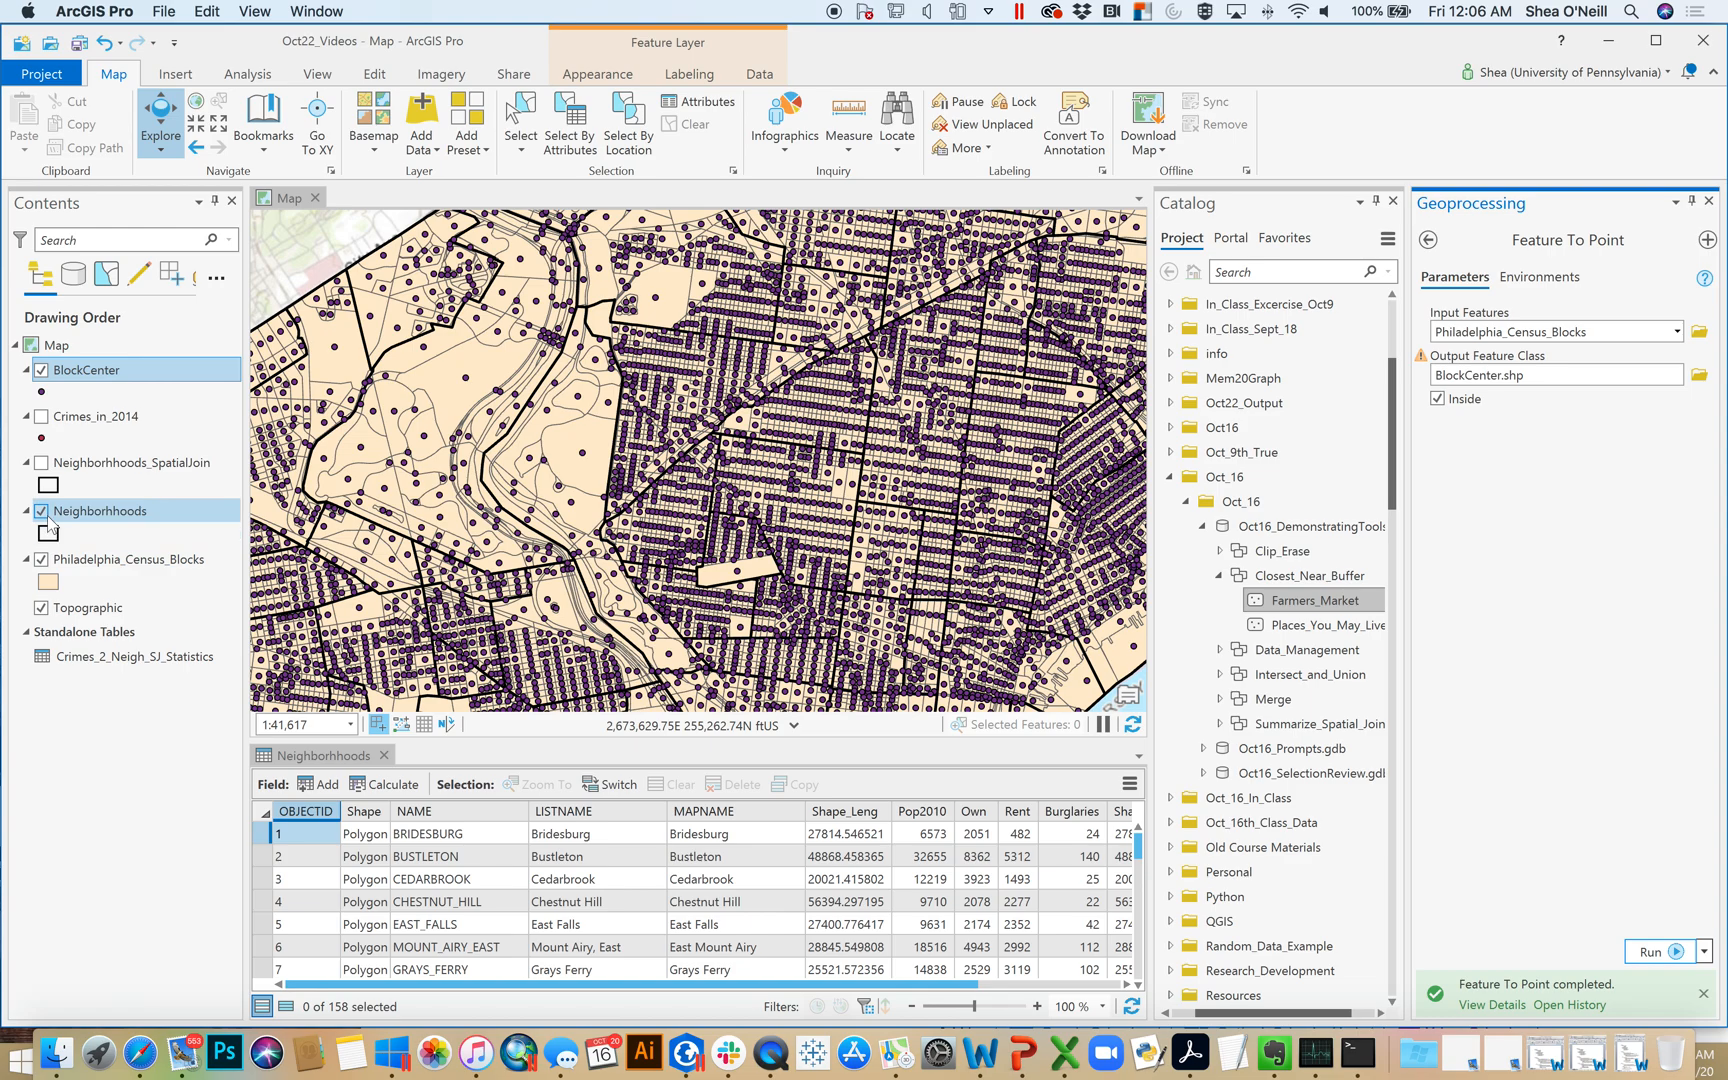
# Hide the Philadelphia_Census_Blocks layer, inspect the block center points against the neighborhood boundaries, and close the Feature To Point tool
pyautogui.click(41, 560)
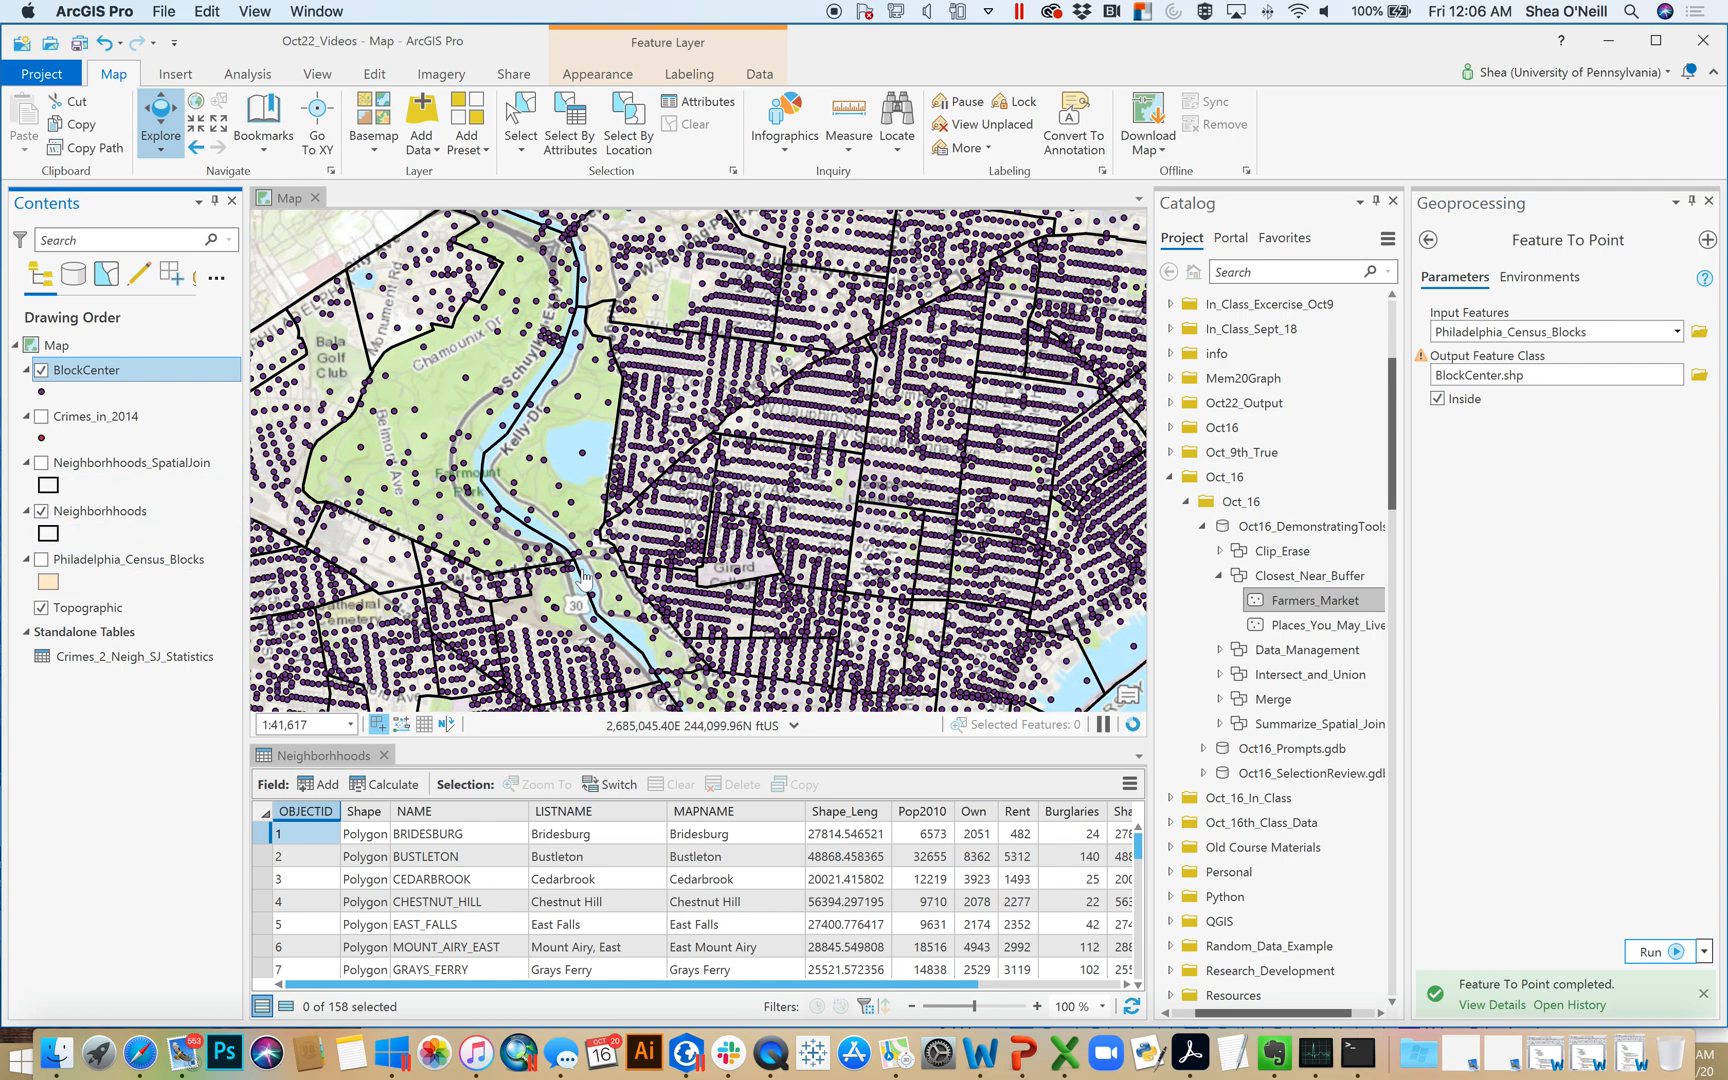
pyautogui.scroll(2, 832, 515)
pyautogui.scroll(3, 832, 515)
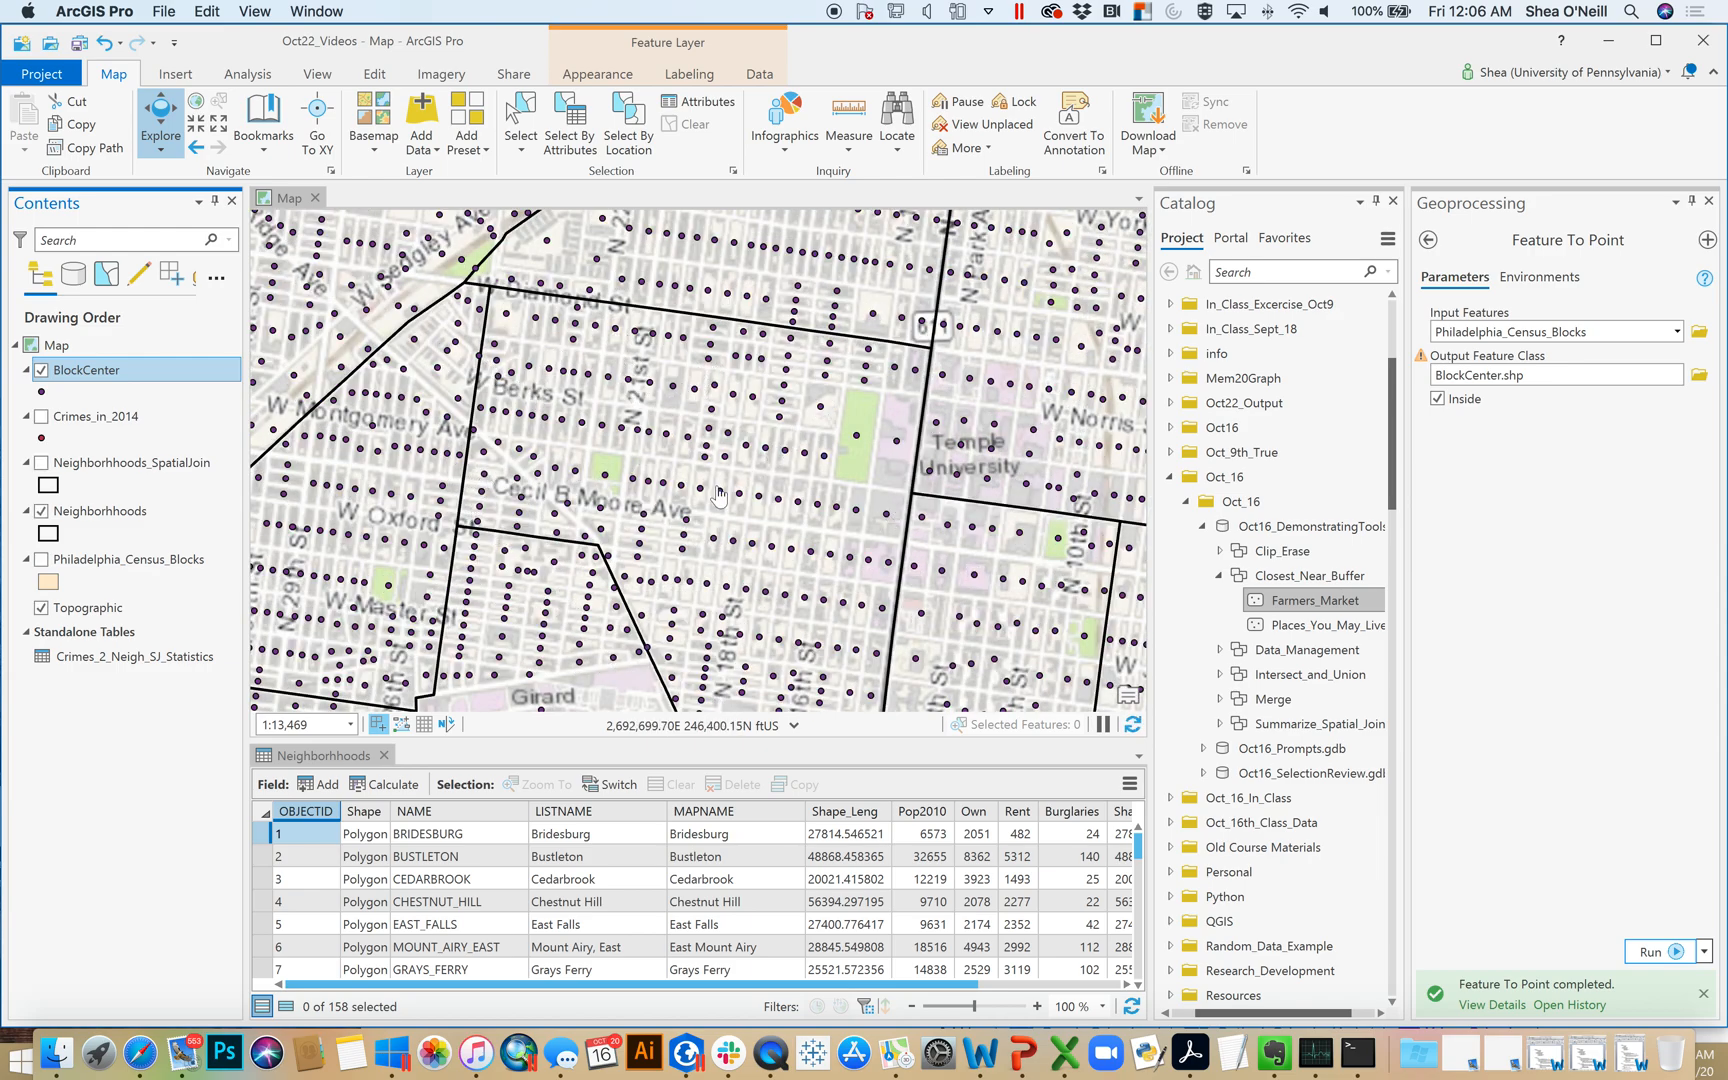
pyautogui.scroll(-3, 717, 493)
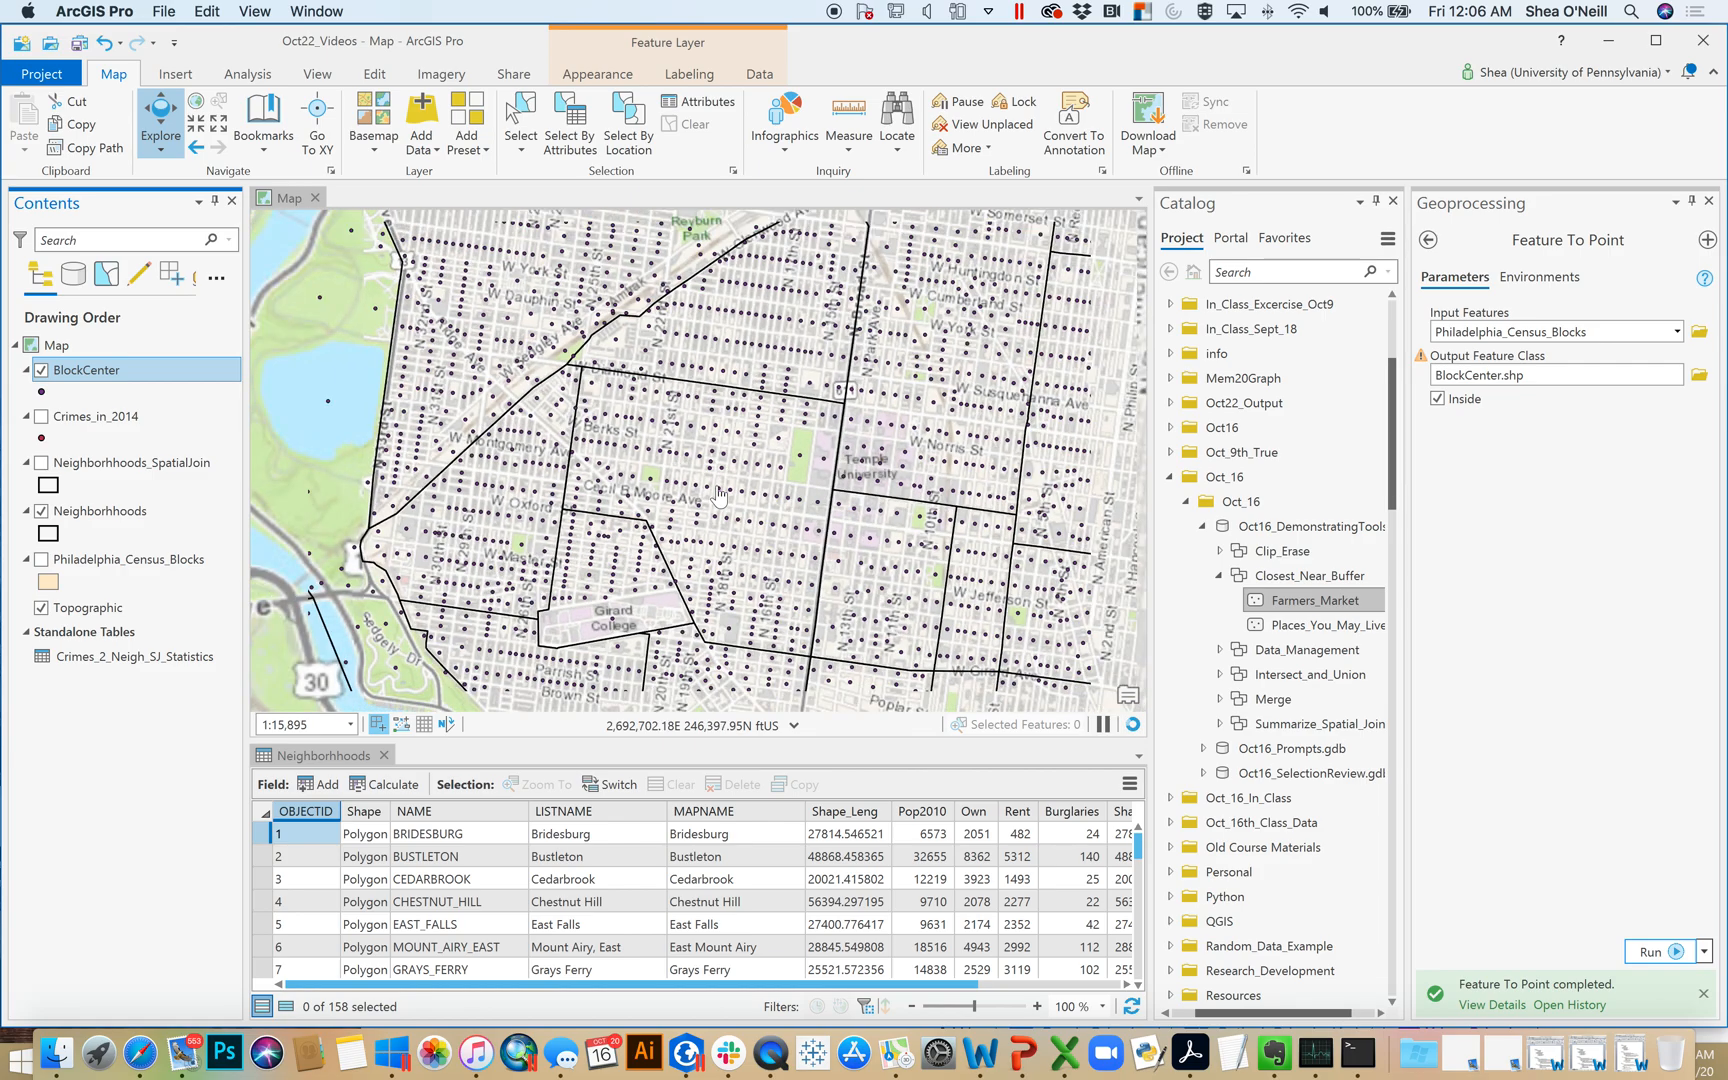
pyautogui.click(1708, 201)
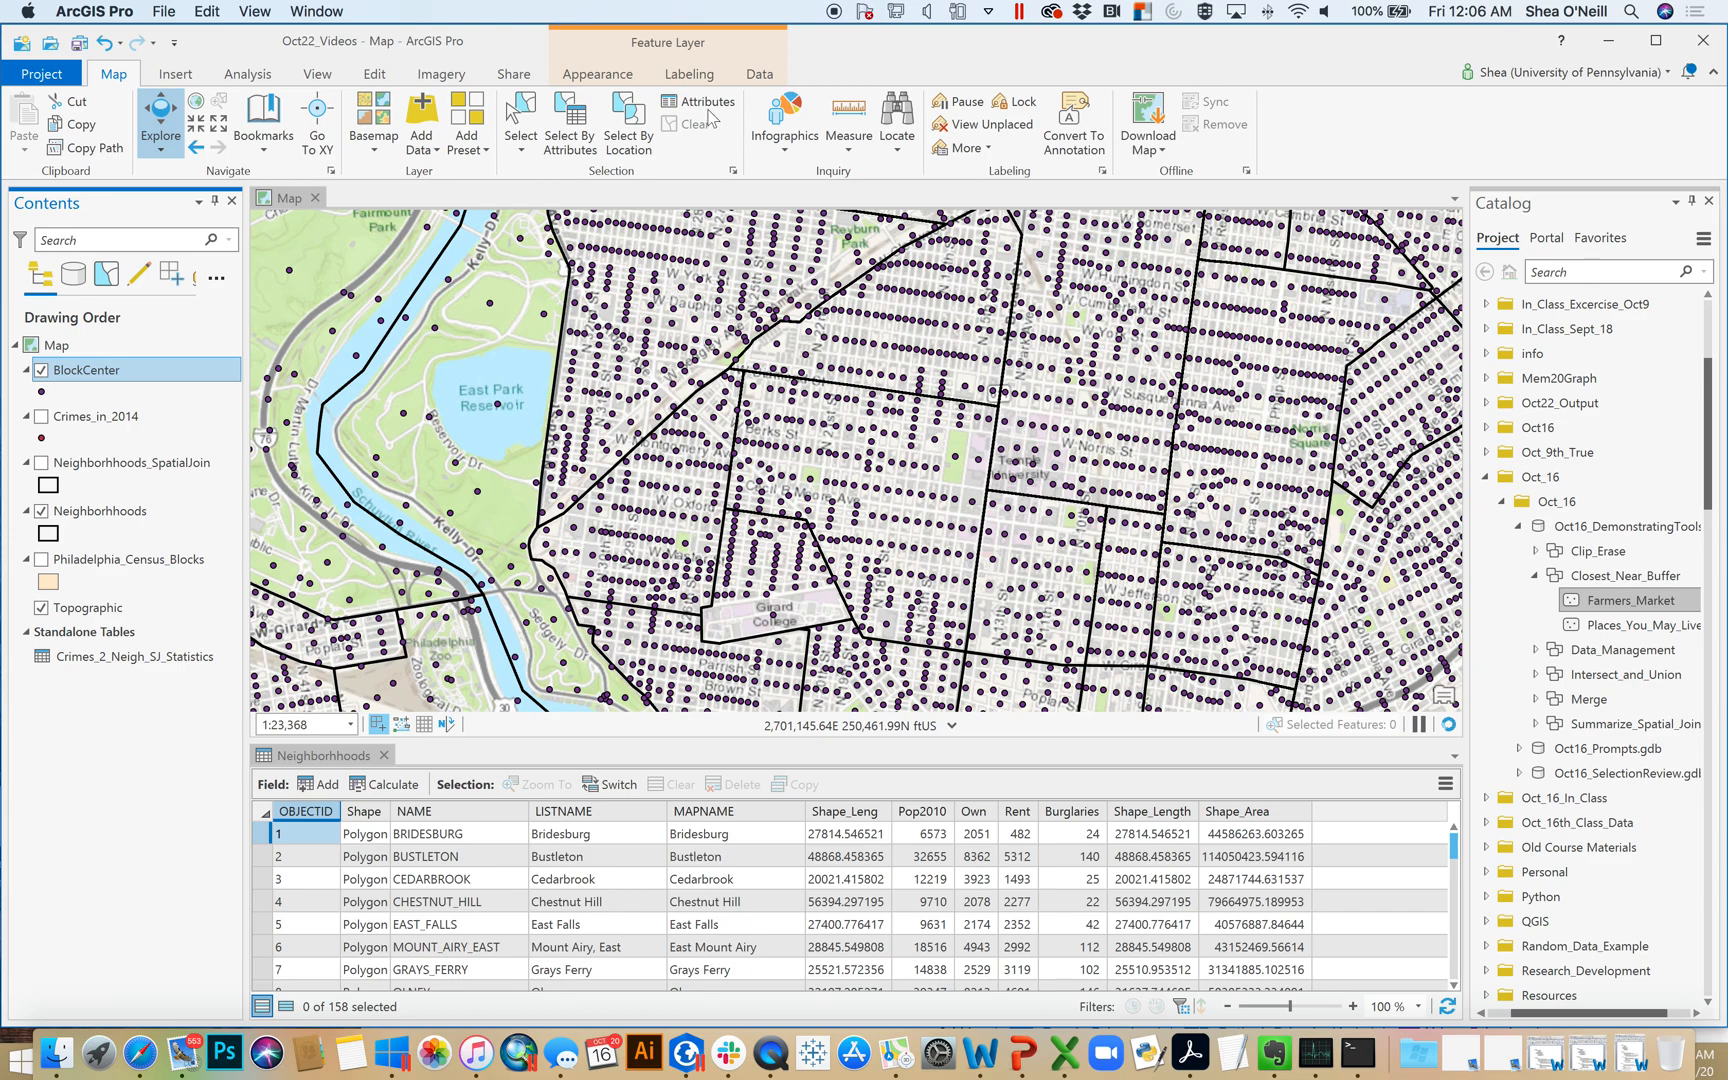
# Open the Spatial Join tool and set Neighborhhoods as the target features and BlockCenter as the join features
pyautogui.click(240, 80)
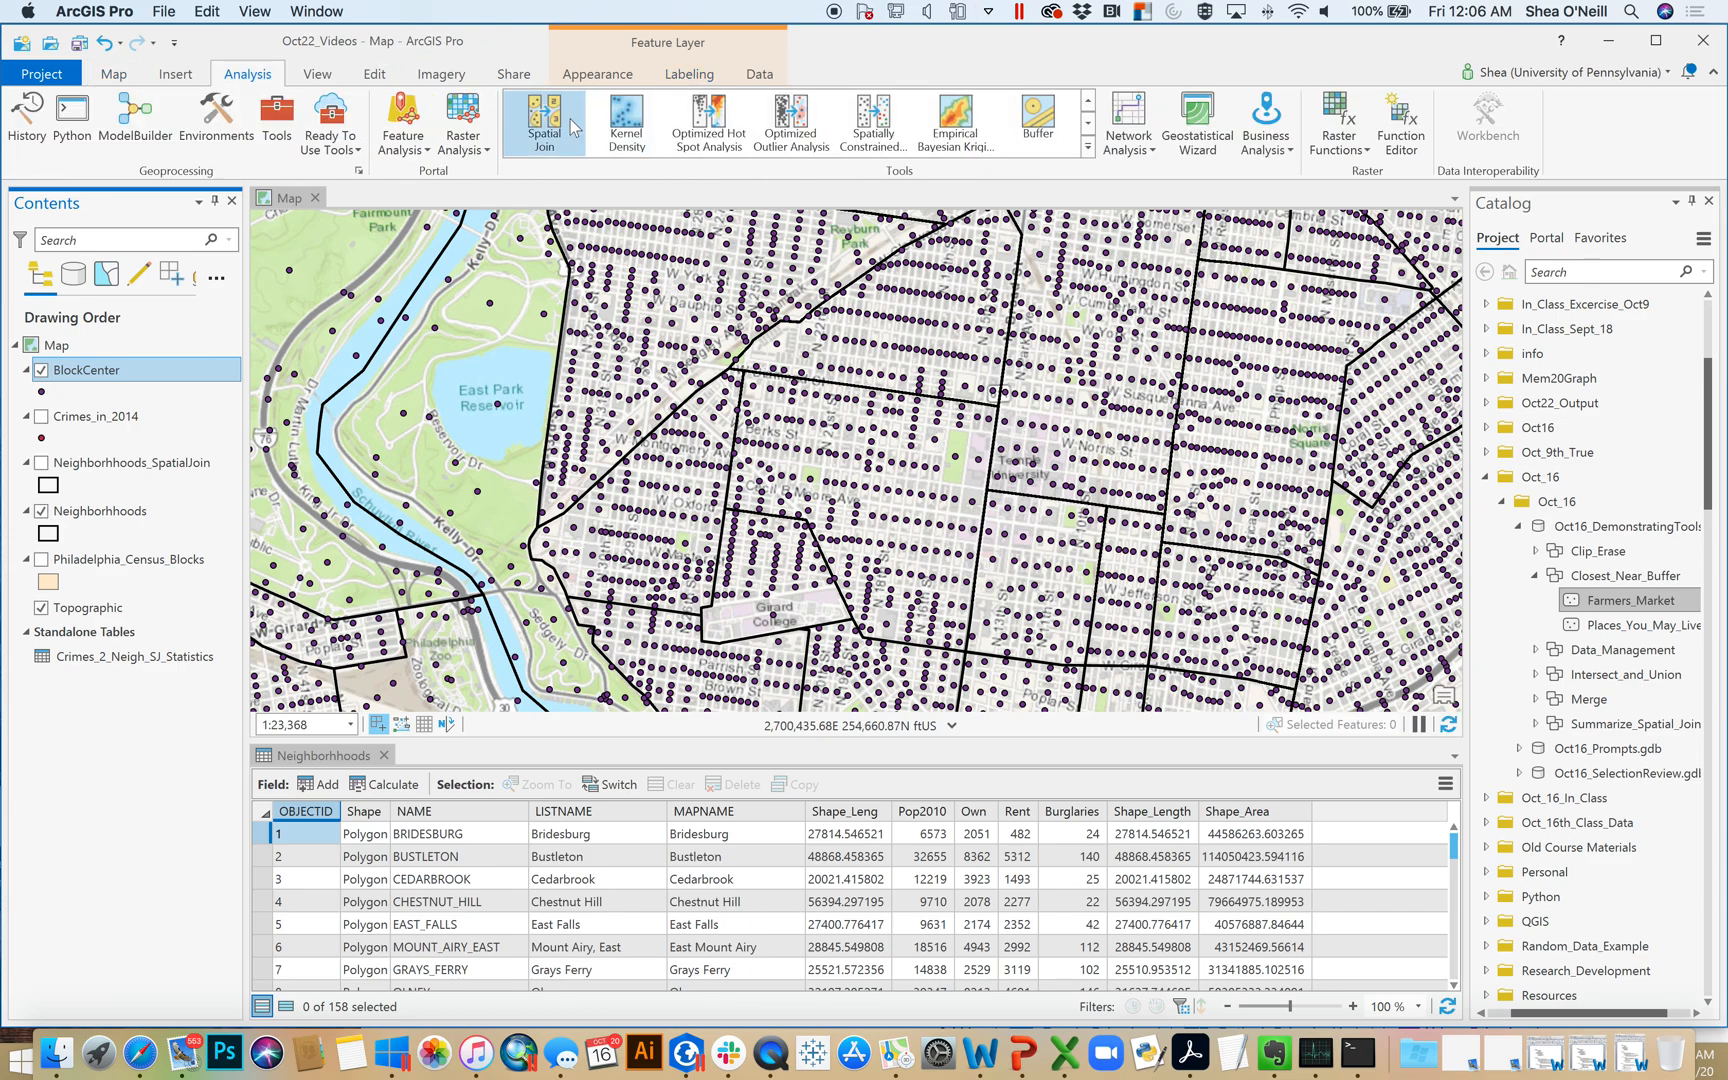
pyautogui.click(1090, 101)
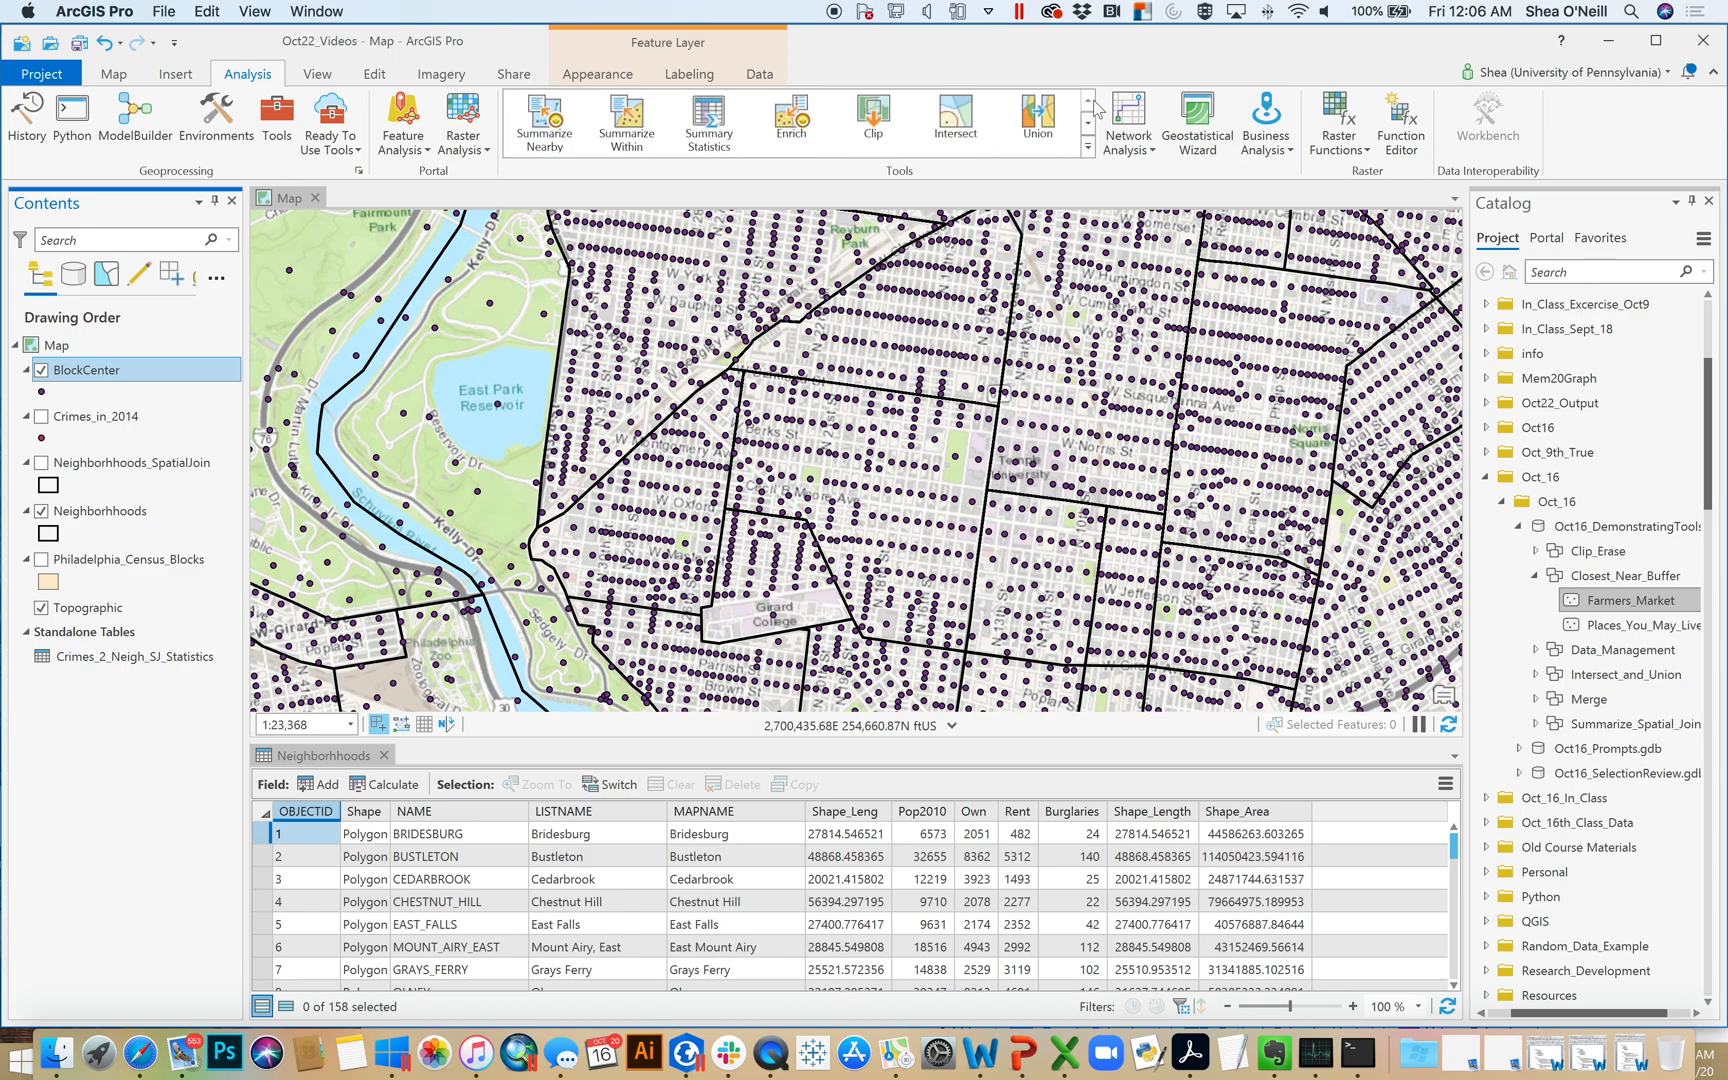
pyautogui.click(1088, 122)
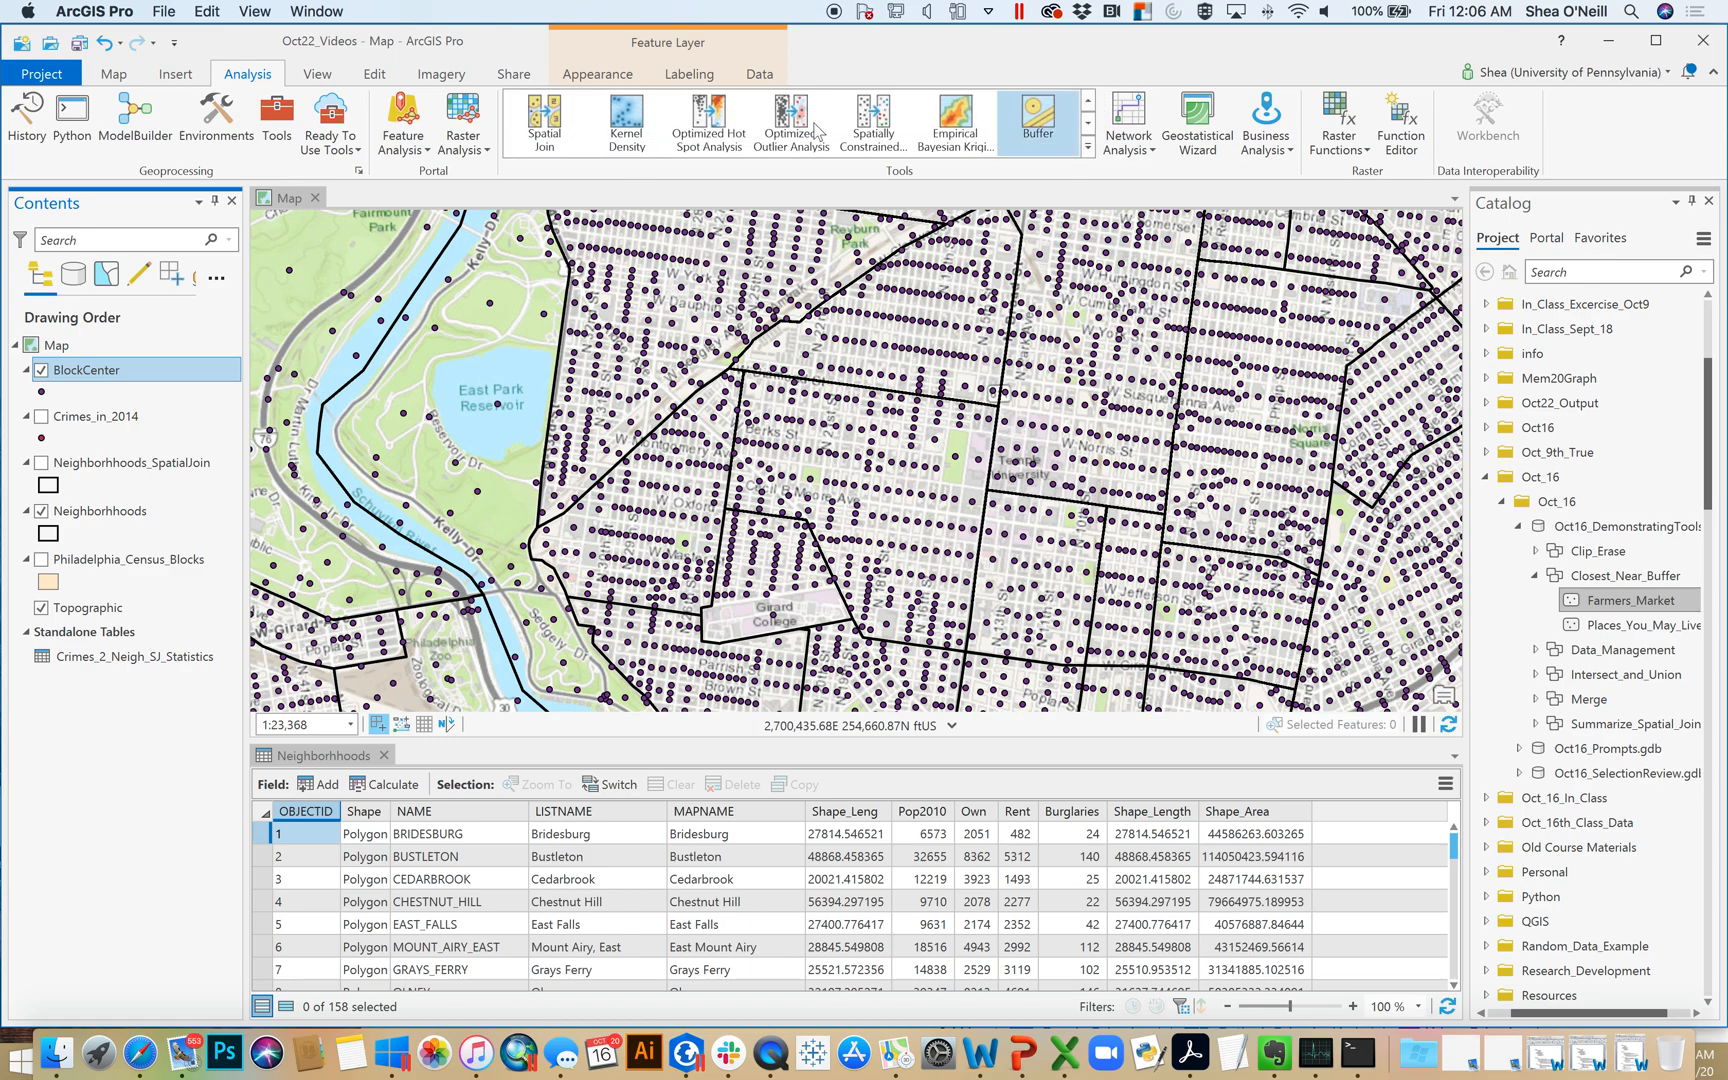
pyautogui.click(541, 125)
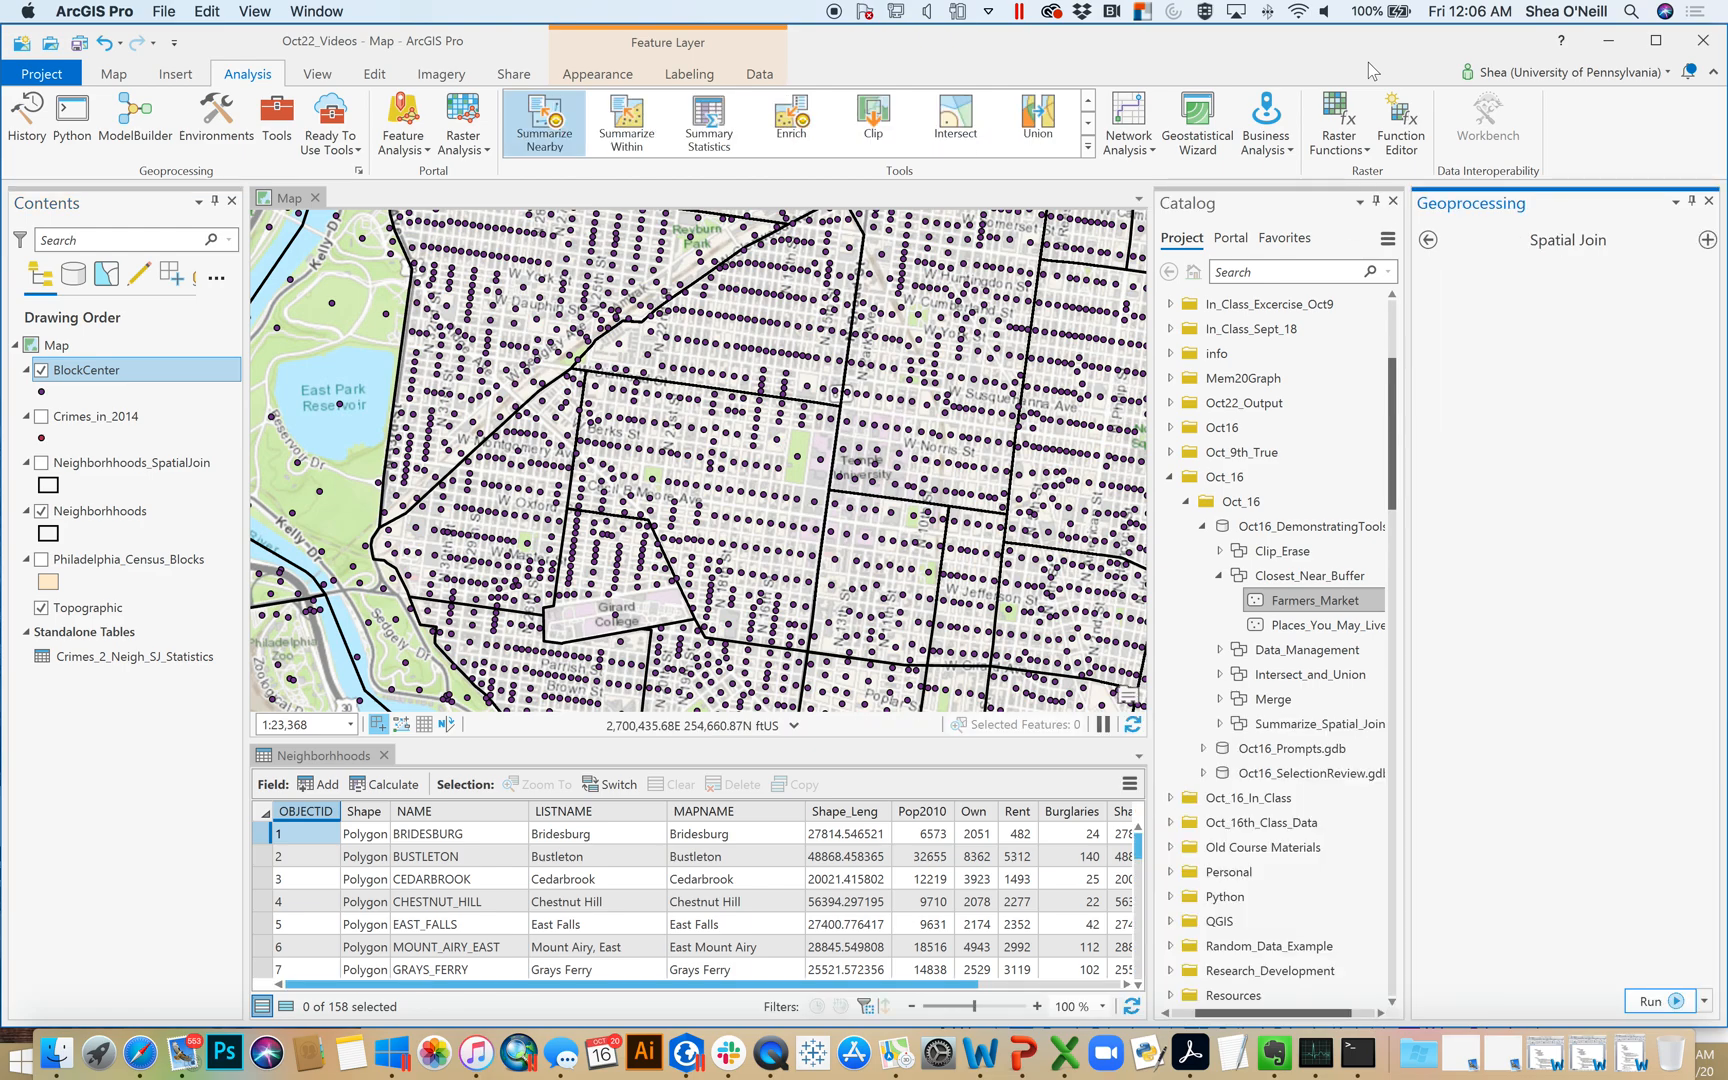
pyautogui.click(1668, 338)
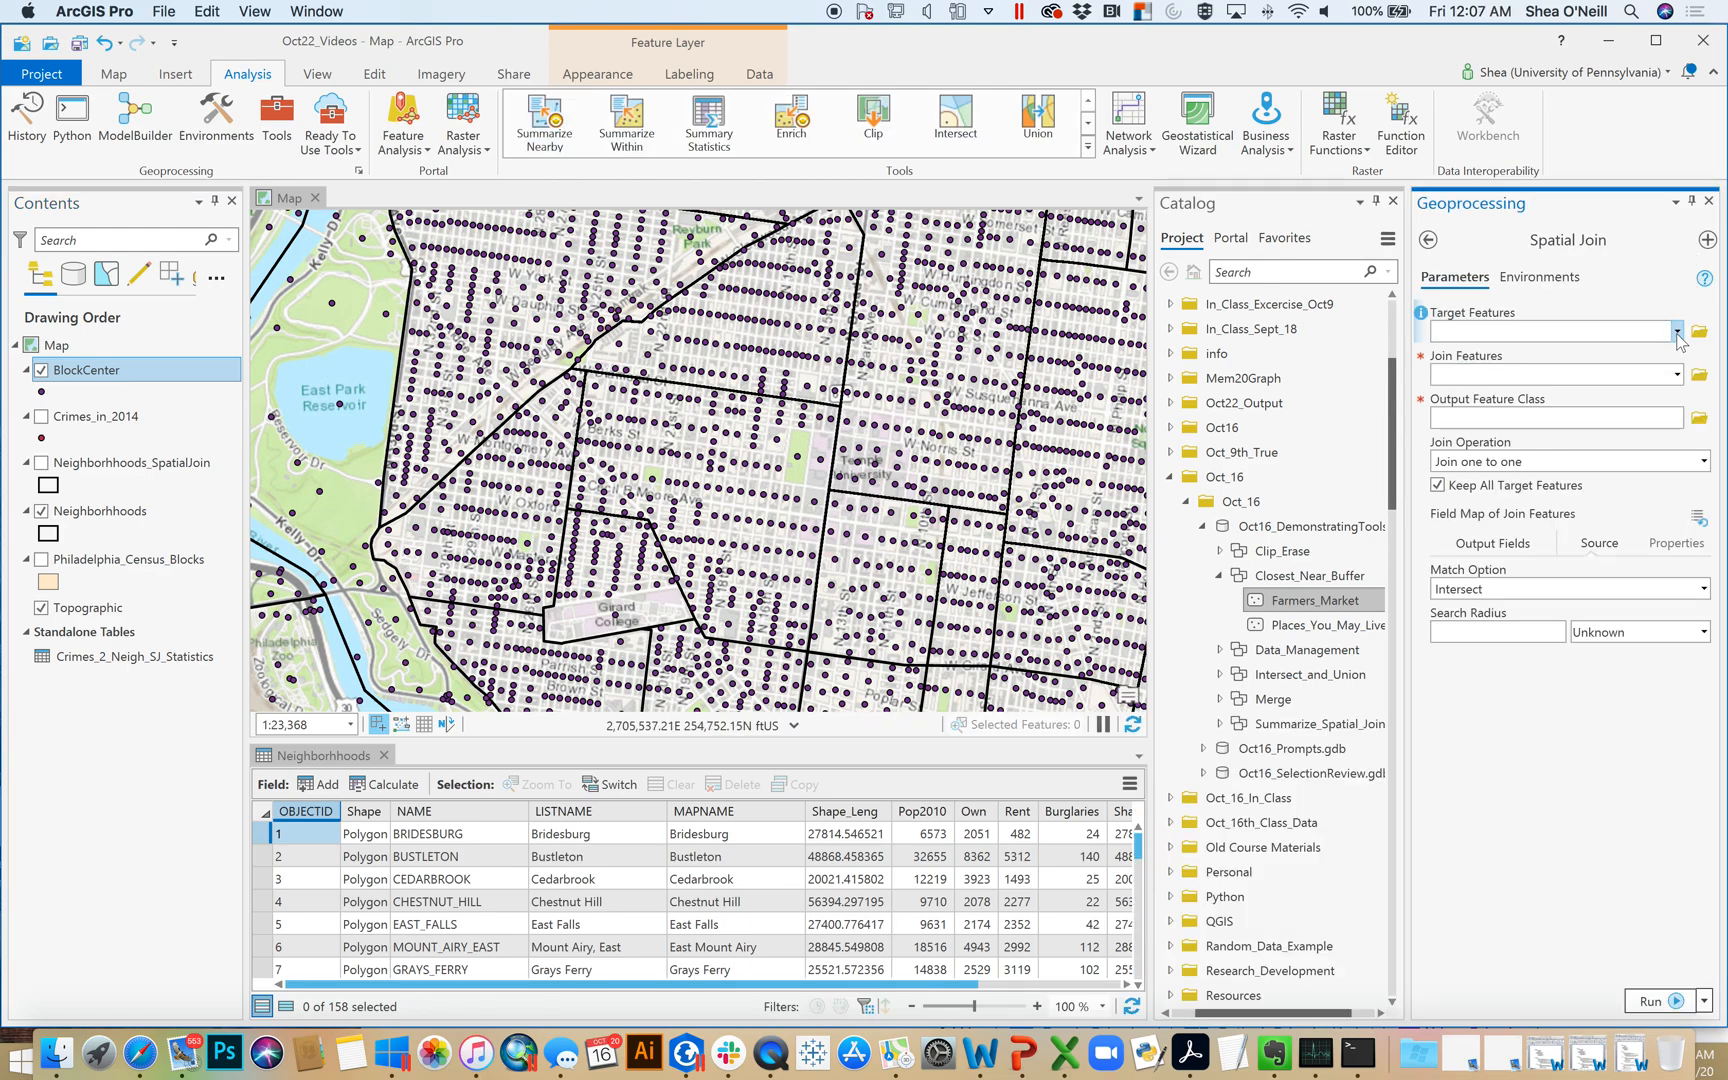
pyautogui.click(1677, 334)
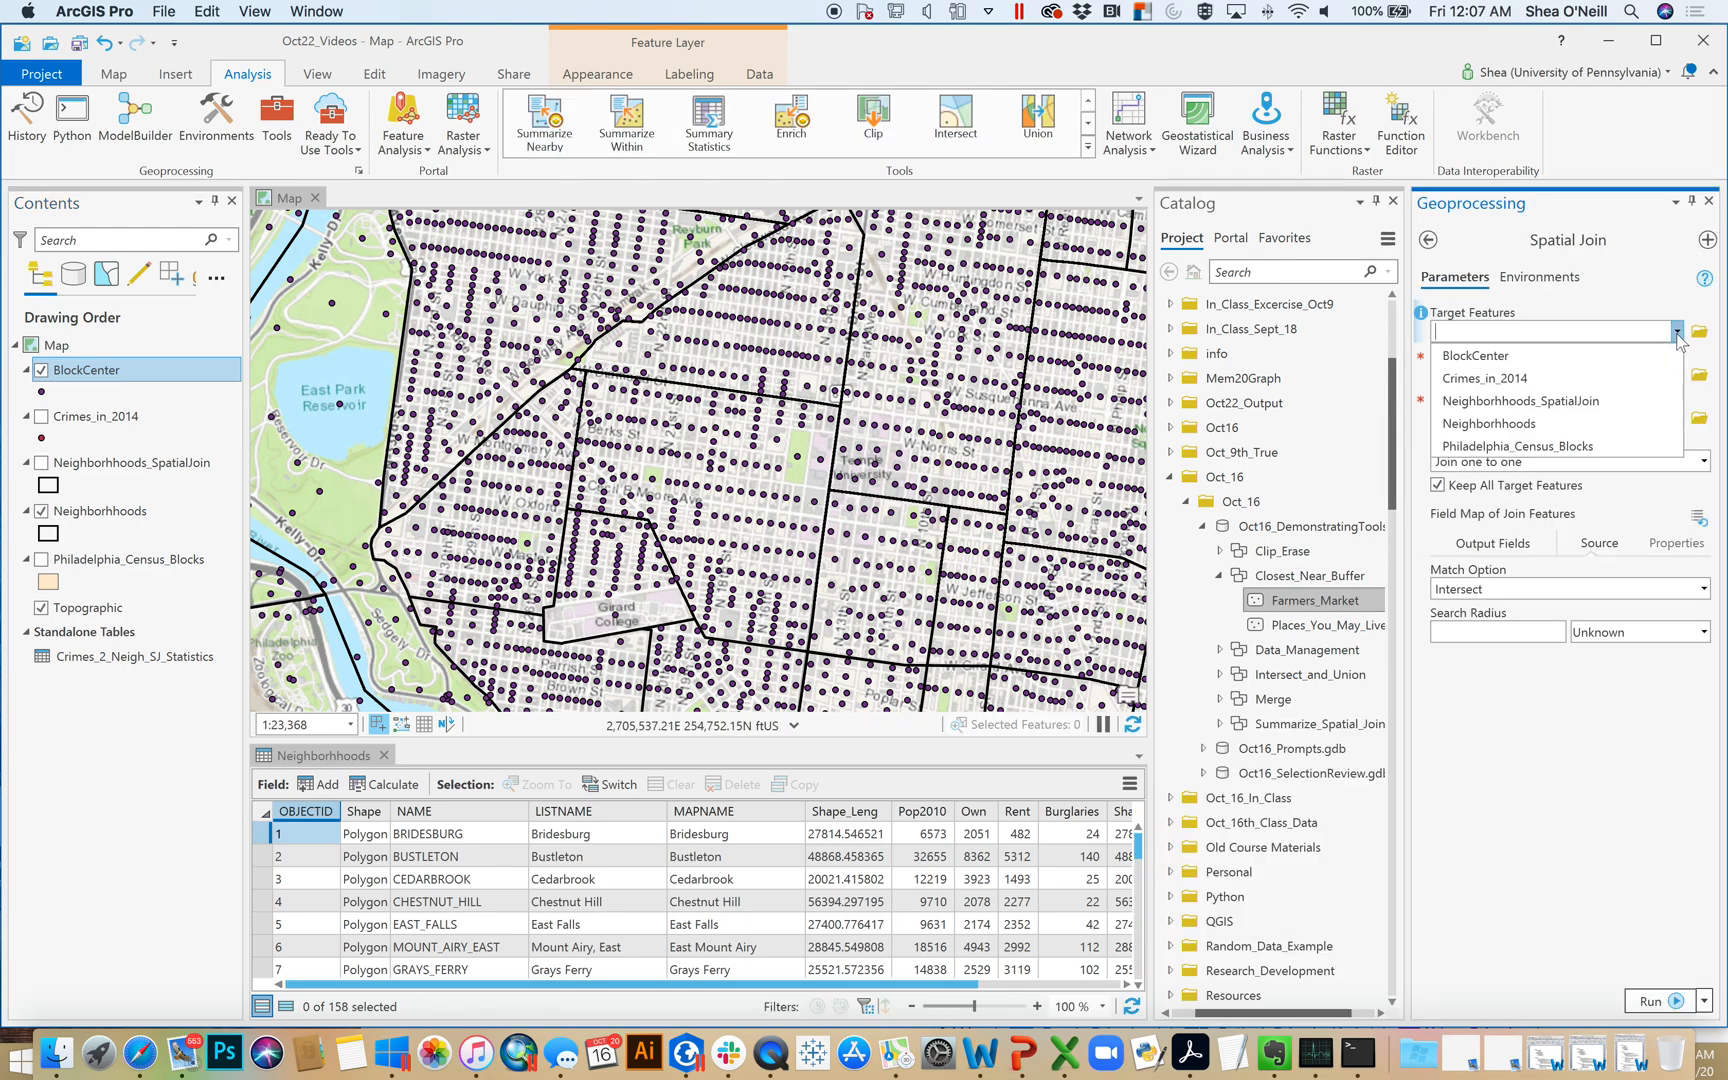
pyautogui.click(1488, 424)
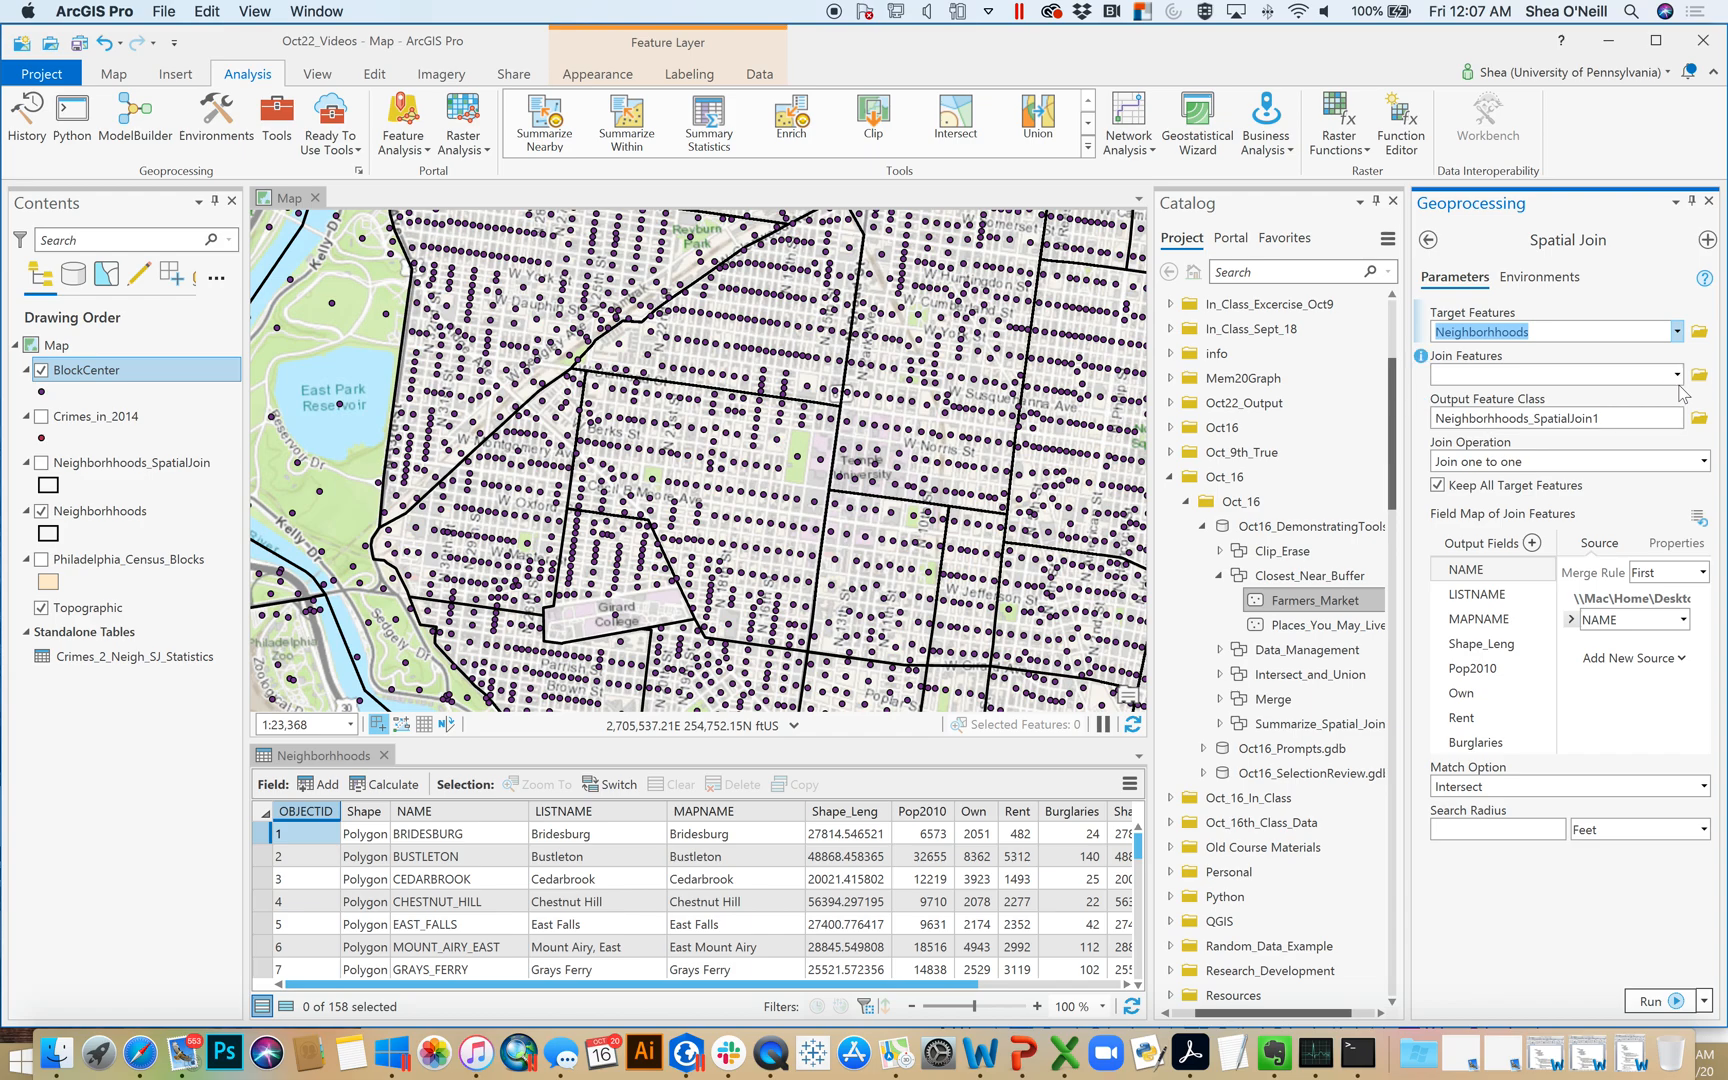
pyautogui.click(1677, 375)
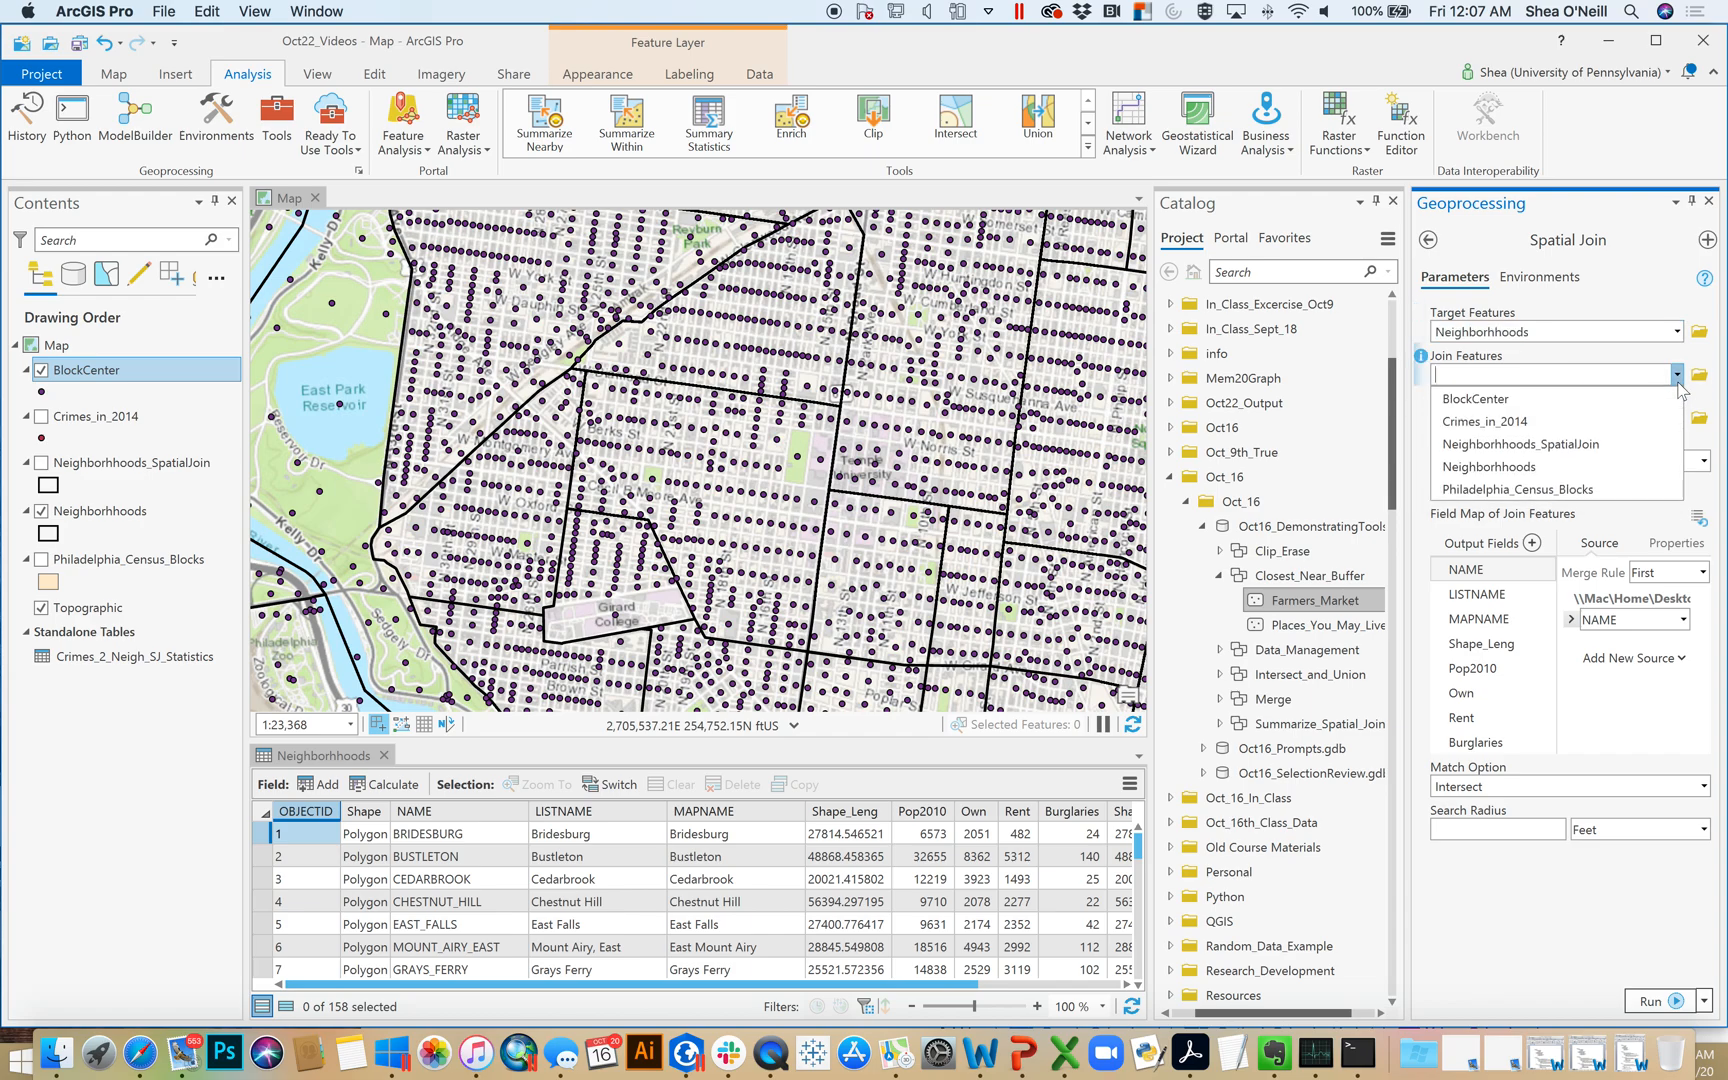
pyautogui.click(1497, 399)
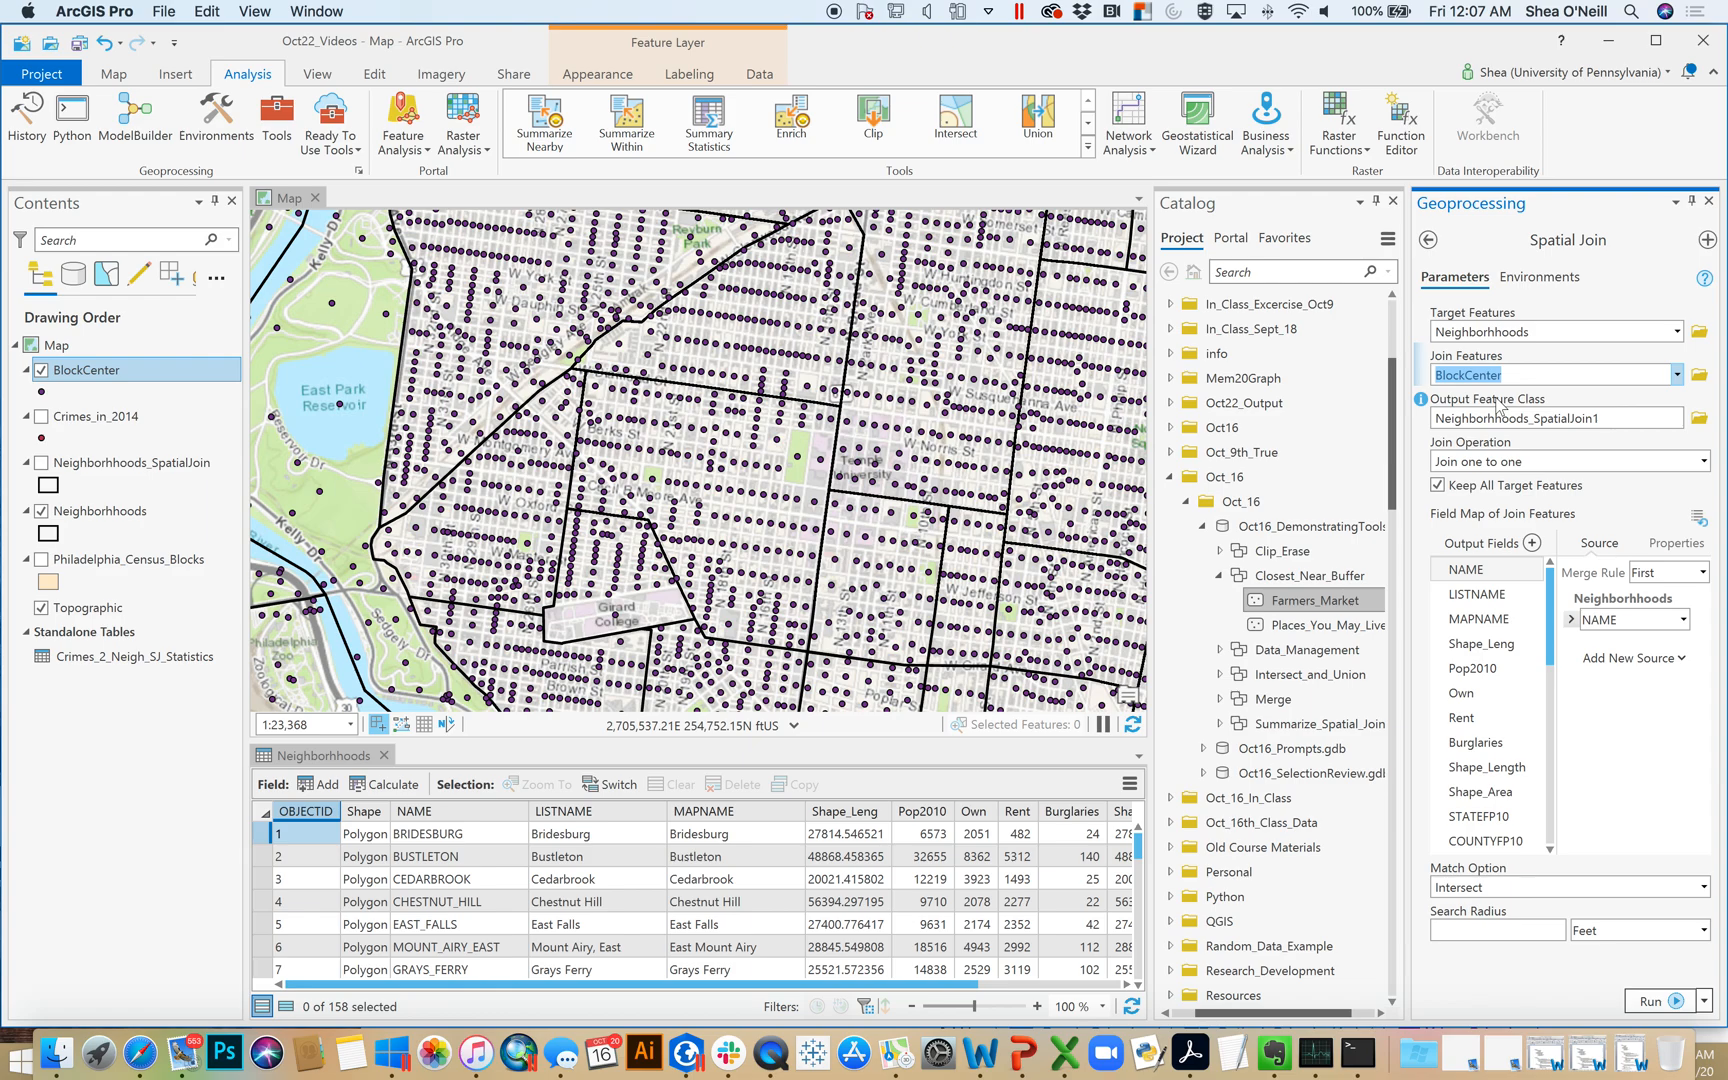
# Set the spatial join's output feature class to Neigh_With_Pop in the Oct22_Output folder
pyautogui.click(1695, 420)
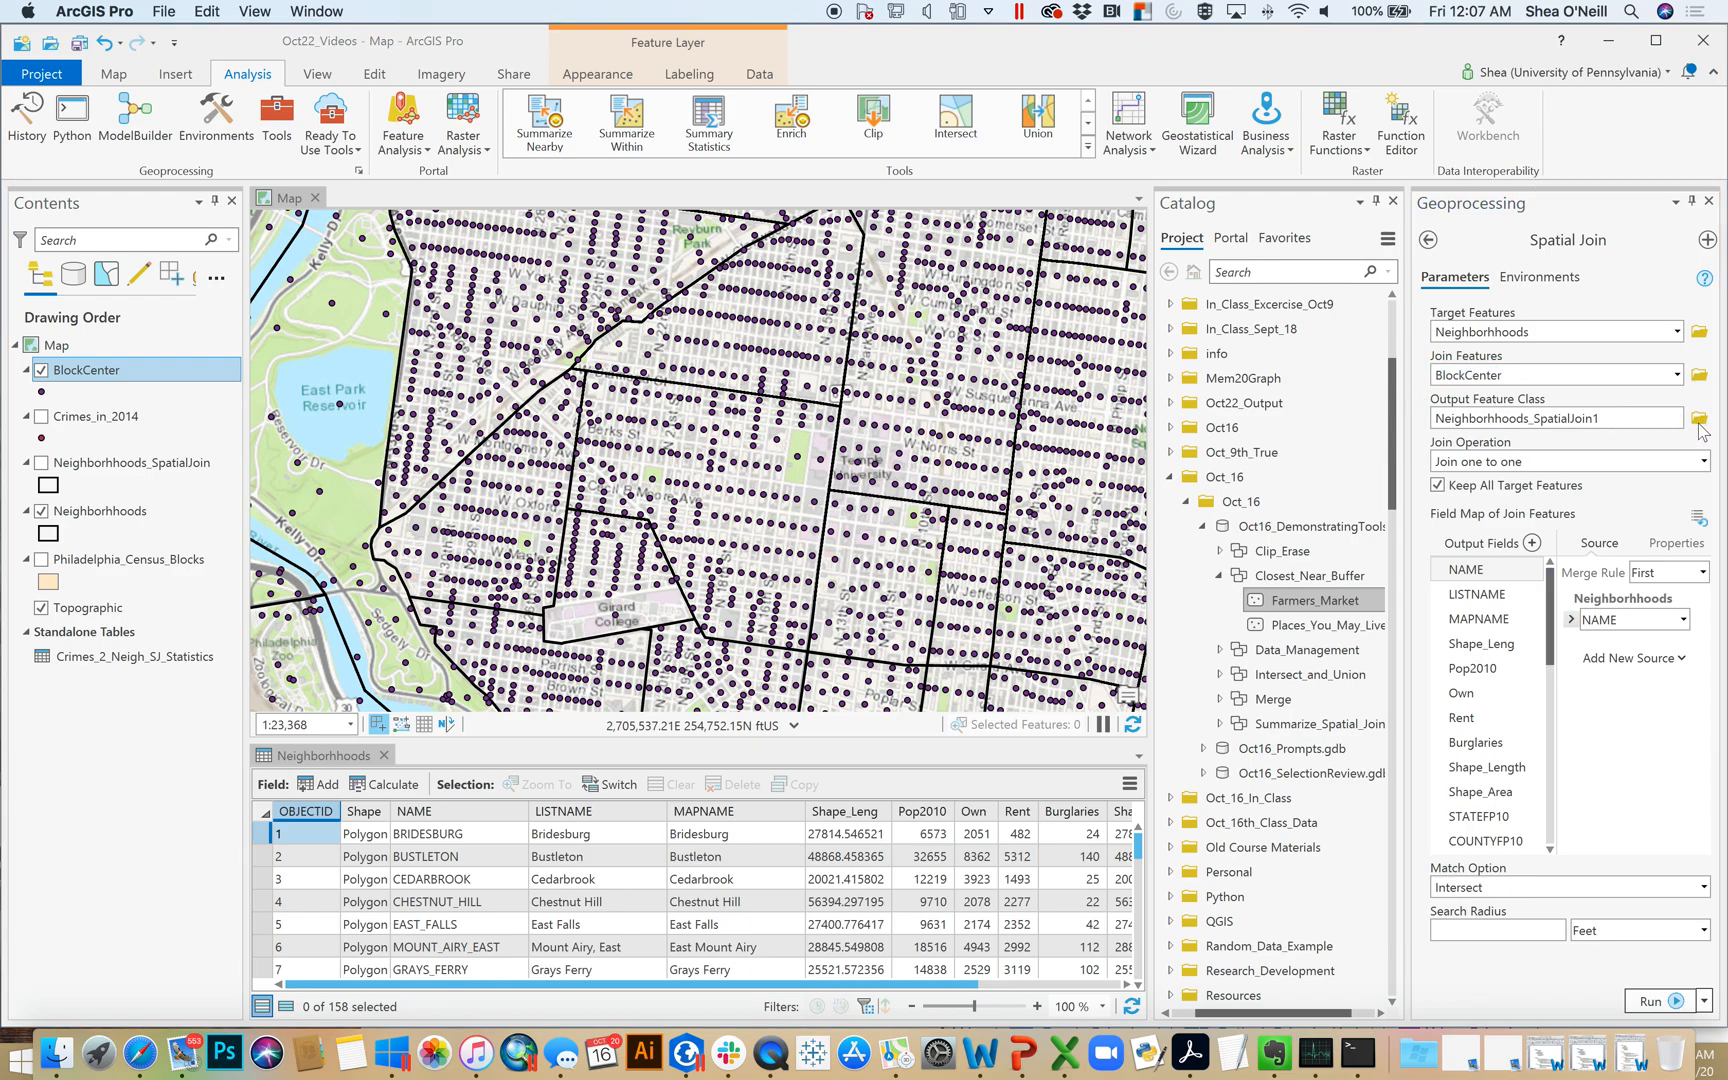
pyautogui.click(580, 788)
pyautogui.write('Neigh_With_Pop')
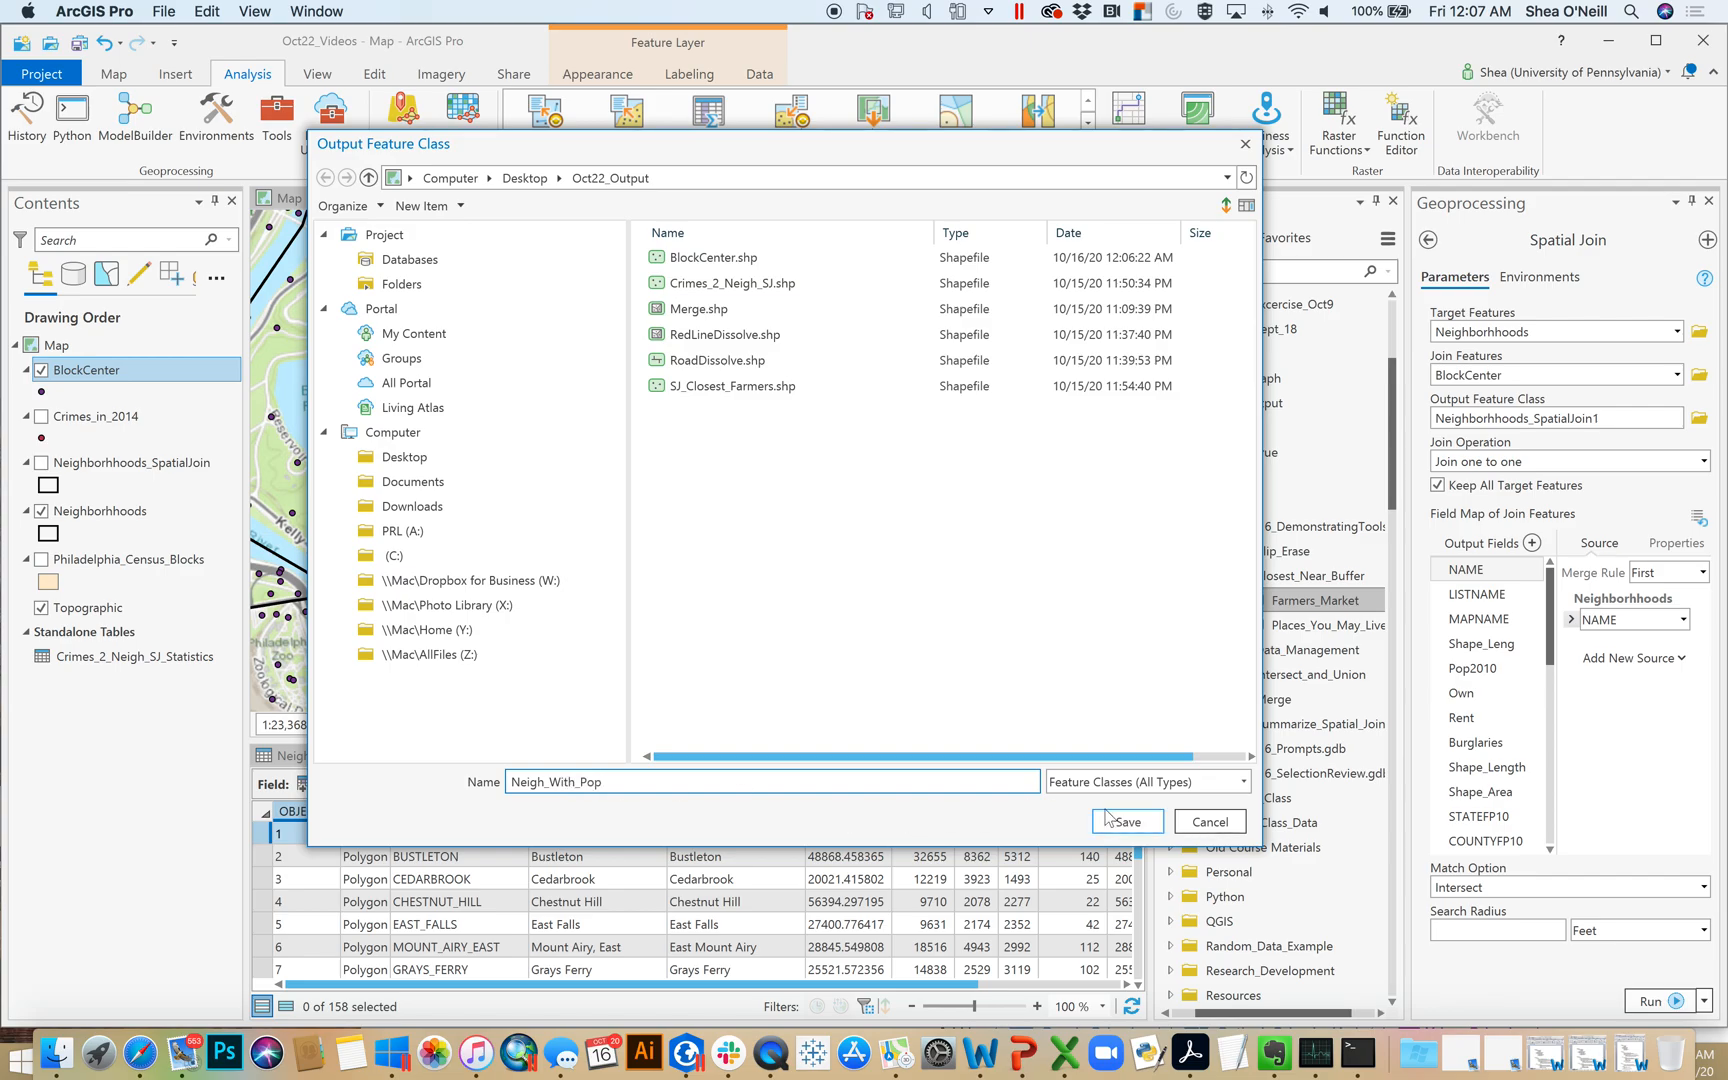
pyautogui.click(1110, 821)
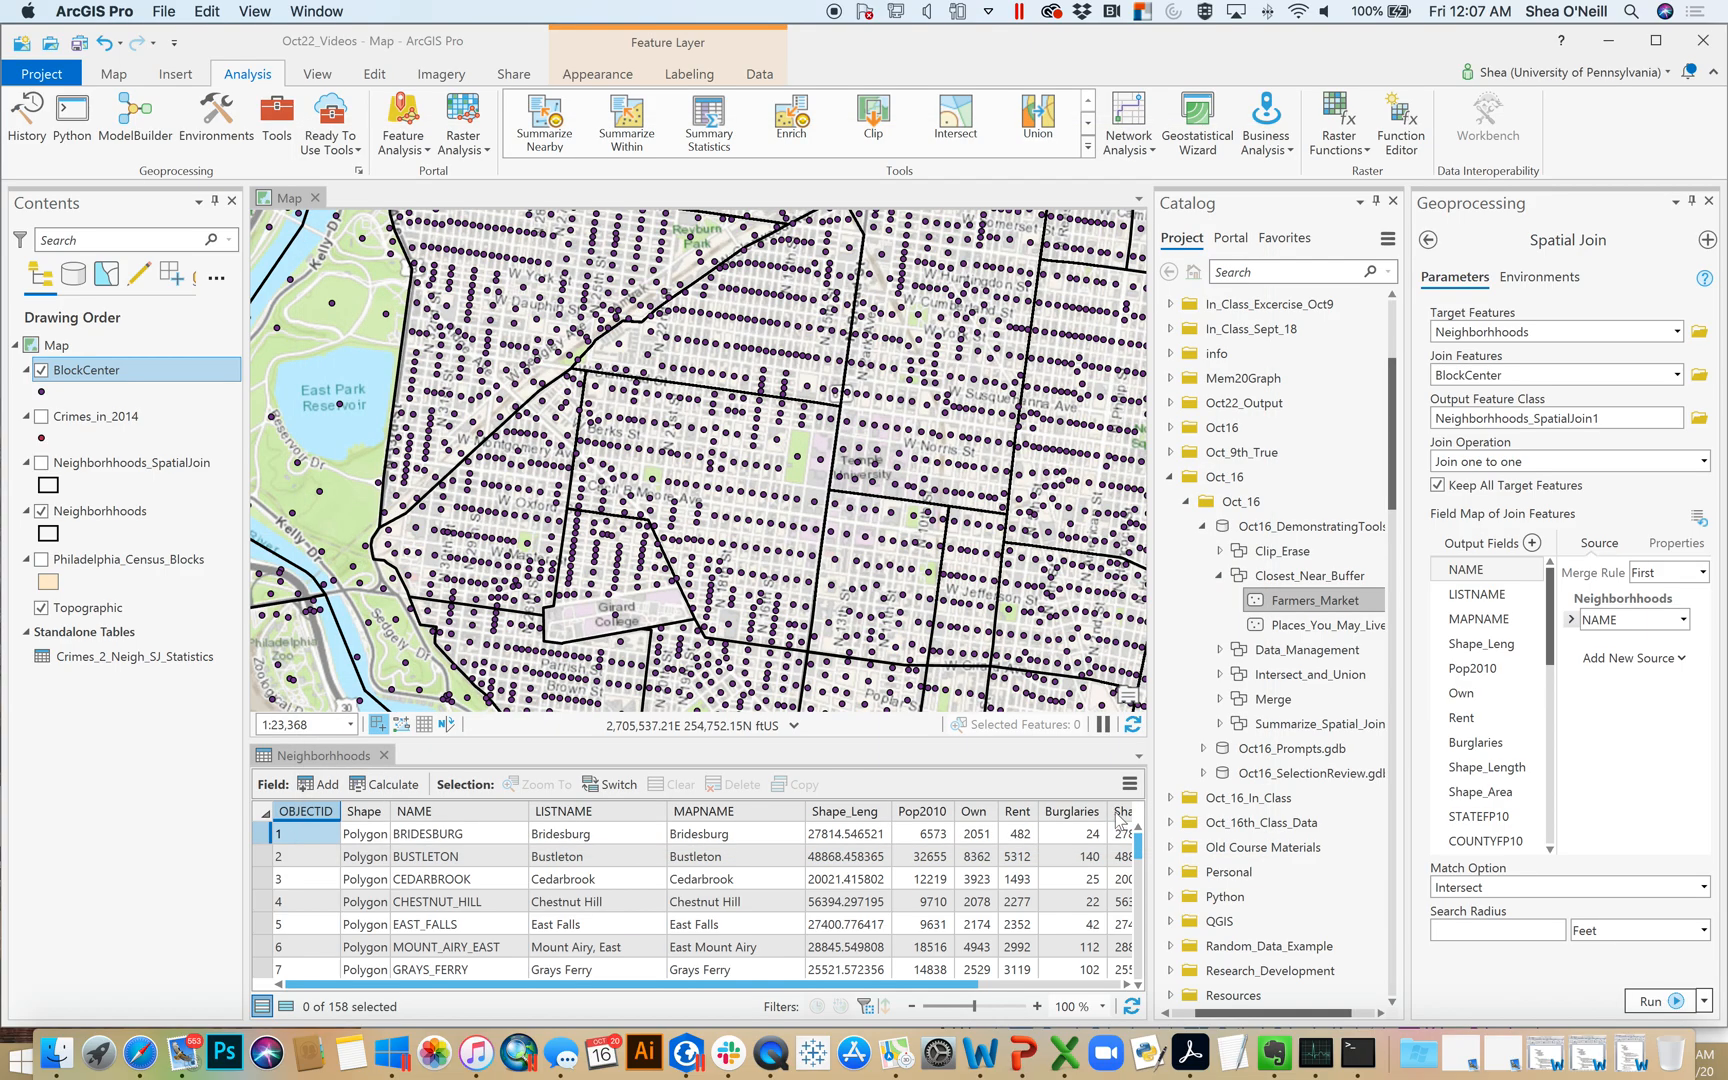
# Examine the spatial join's output fields to see which come from Neighborhhoods and which come from BlockCenter
pyautogui.moveTo(1549, 645); pyautogui.dragTo(1557, 754)
pyautogui.click(1470, 742)
pyautogui.scroll(-1, 1478, 730)
pyautogui.click(1490, 620)
pyautogui.click(1481, 572)
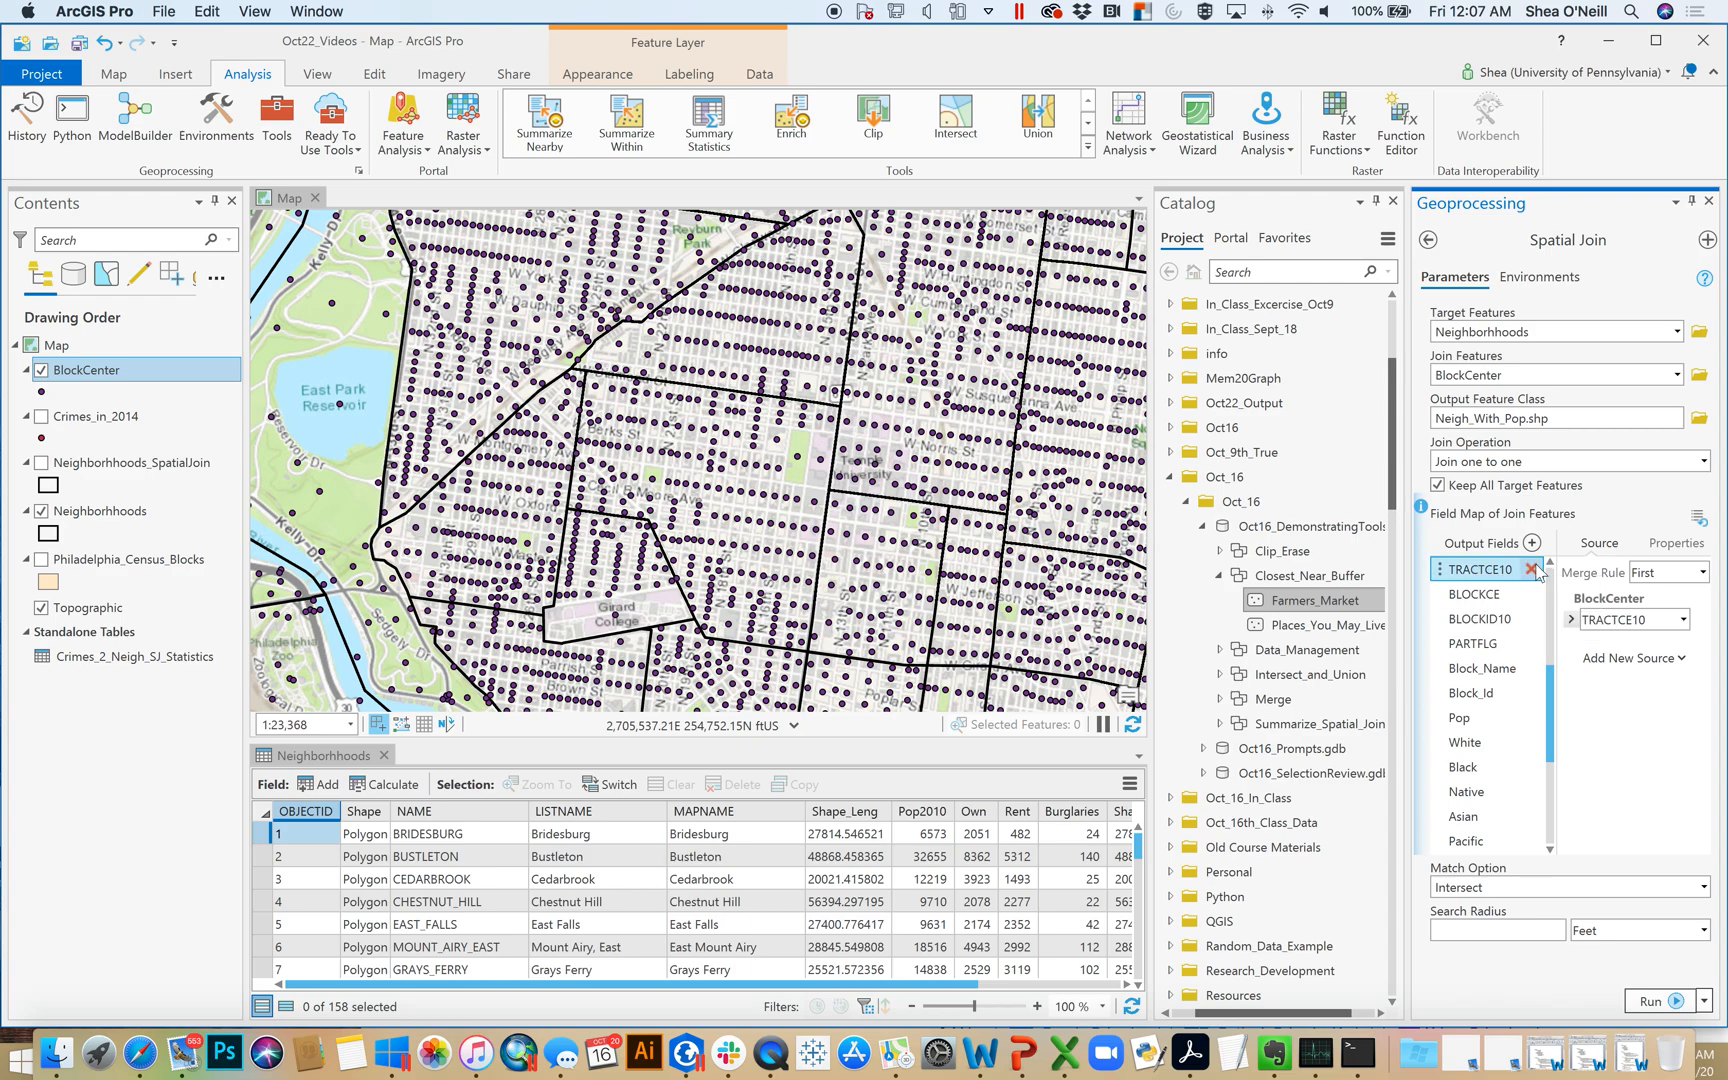
pyautogui.click(1551, 563)
pyautogui.scroll(3, 1553, 570)
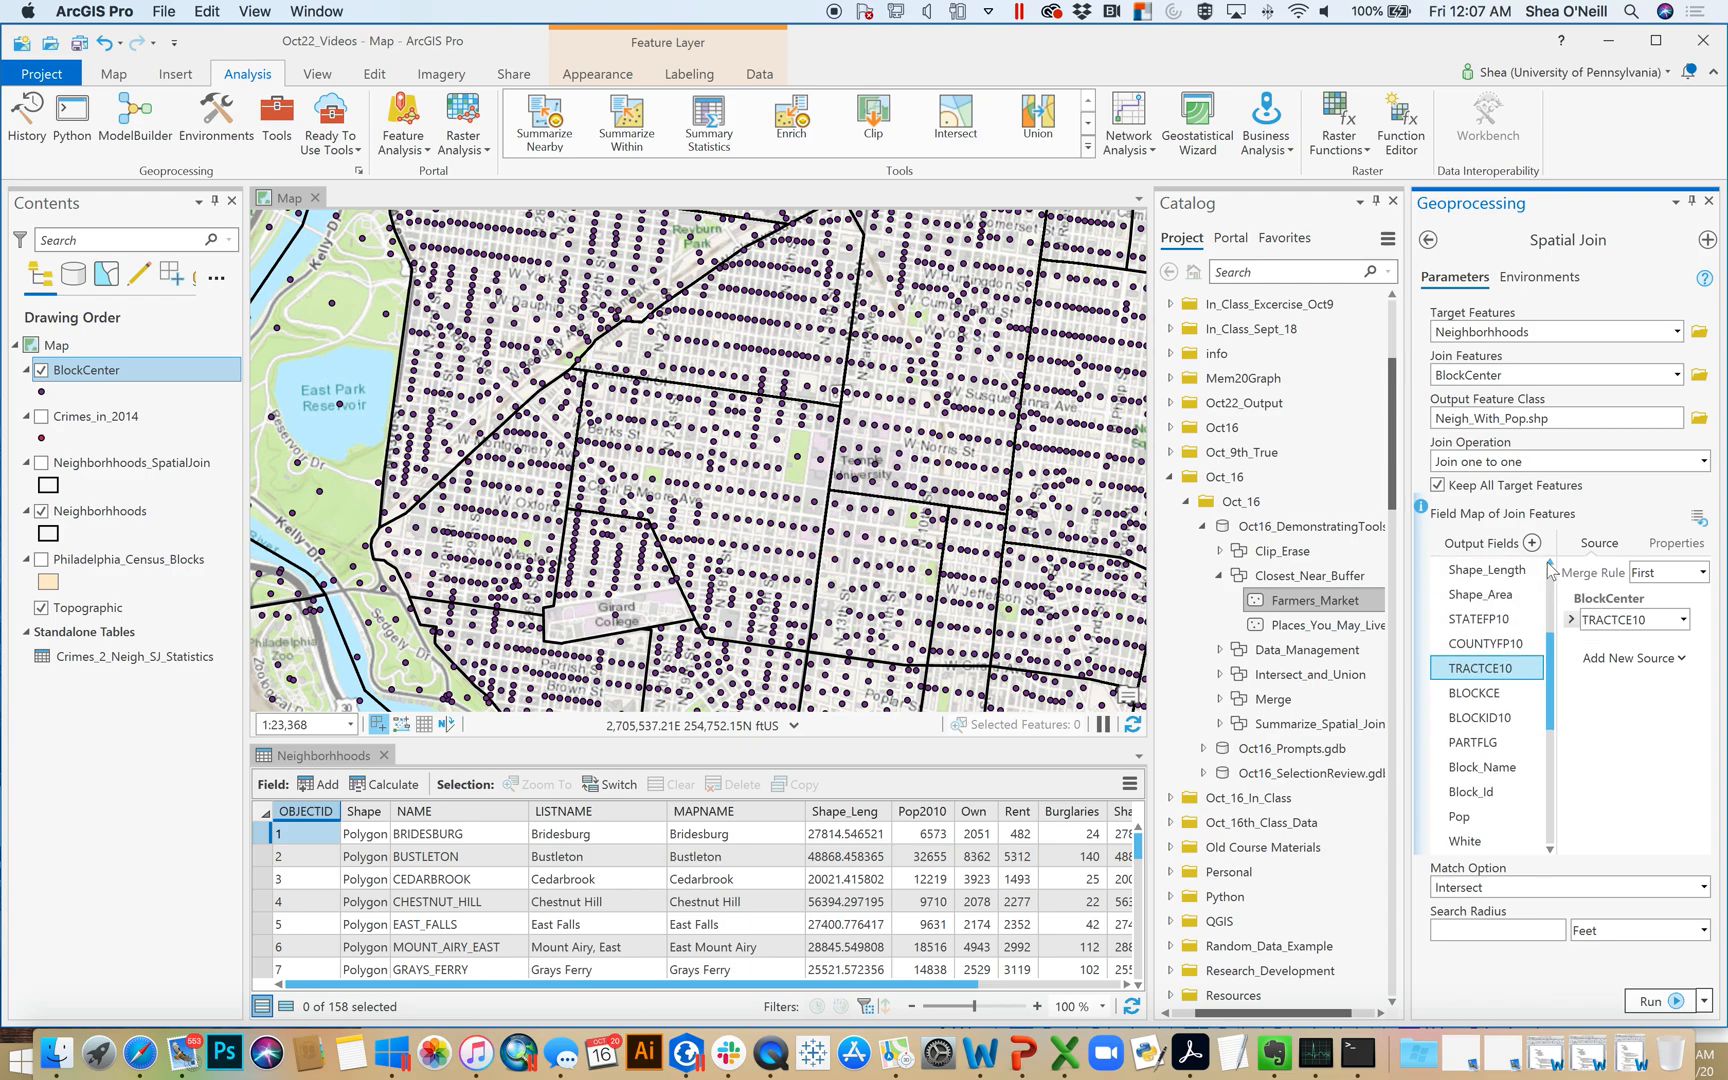
pyautogui.click(1495, 621)
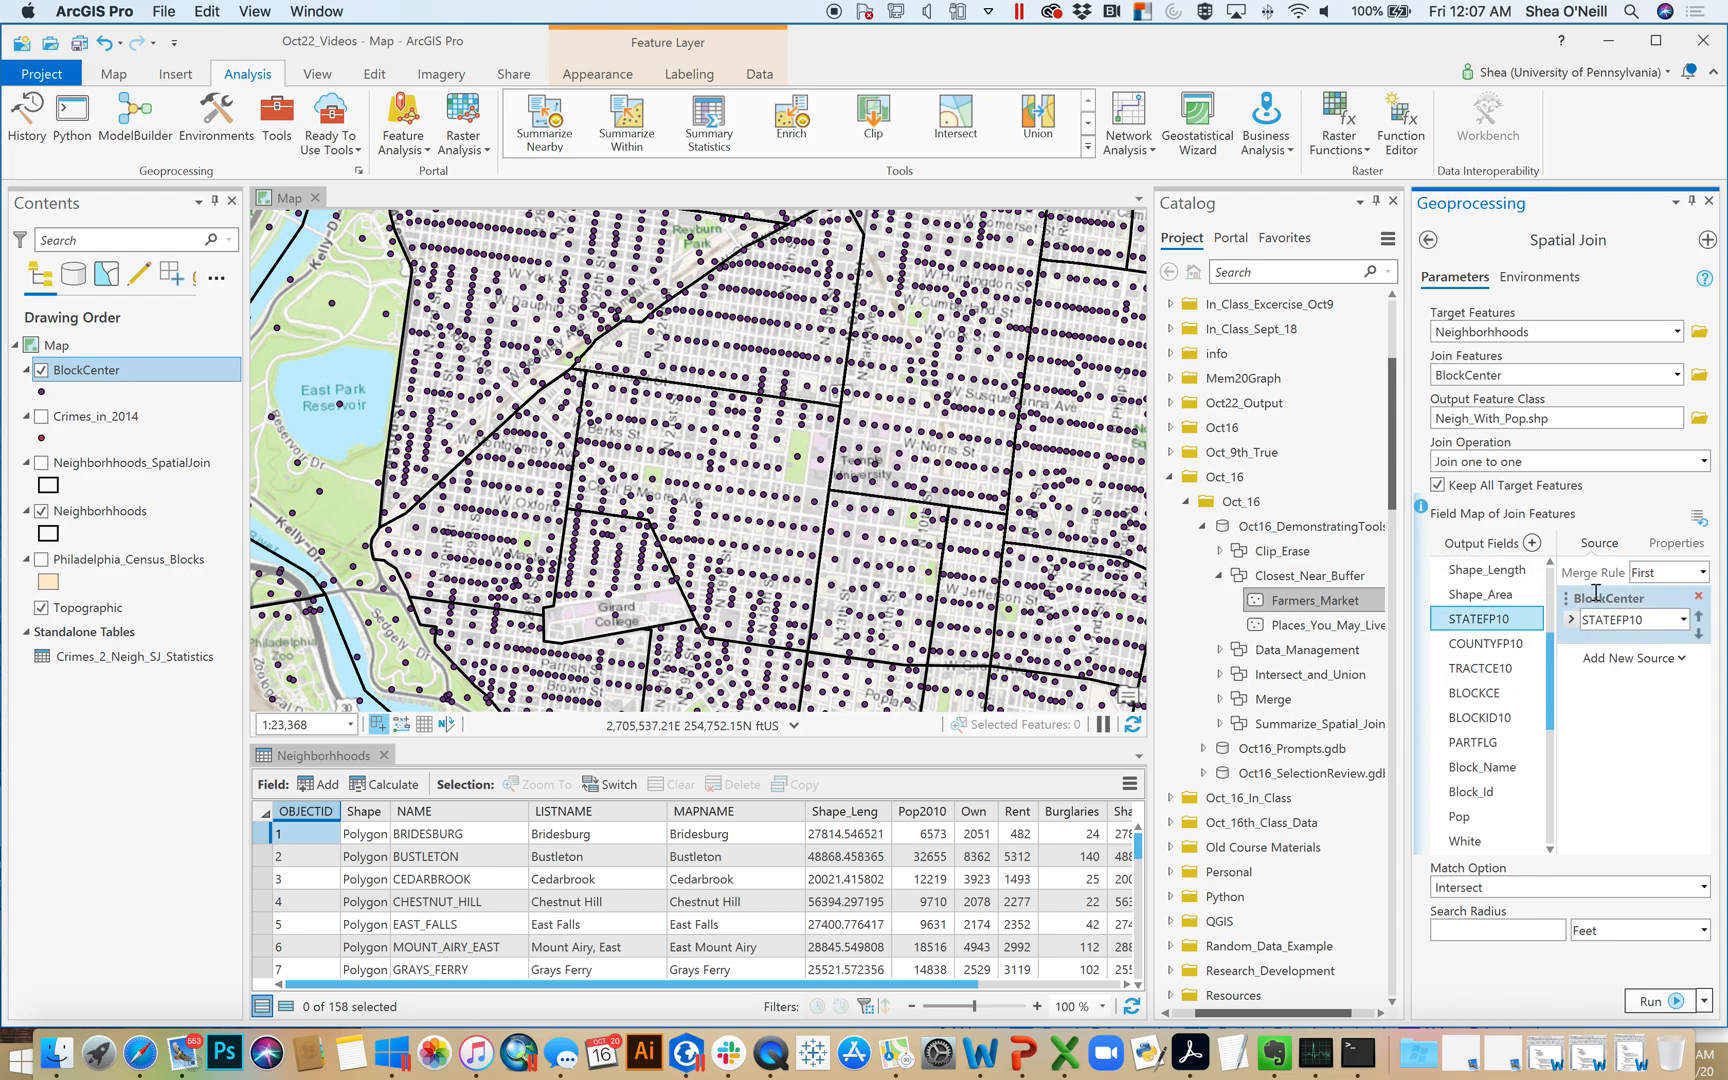
pyautogui.click(1513, 598)
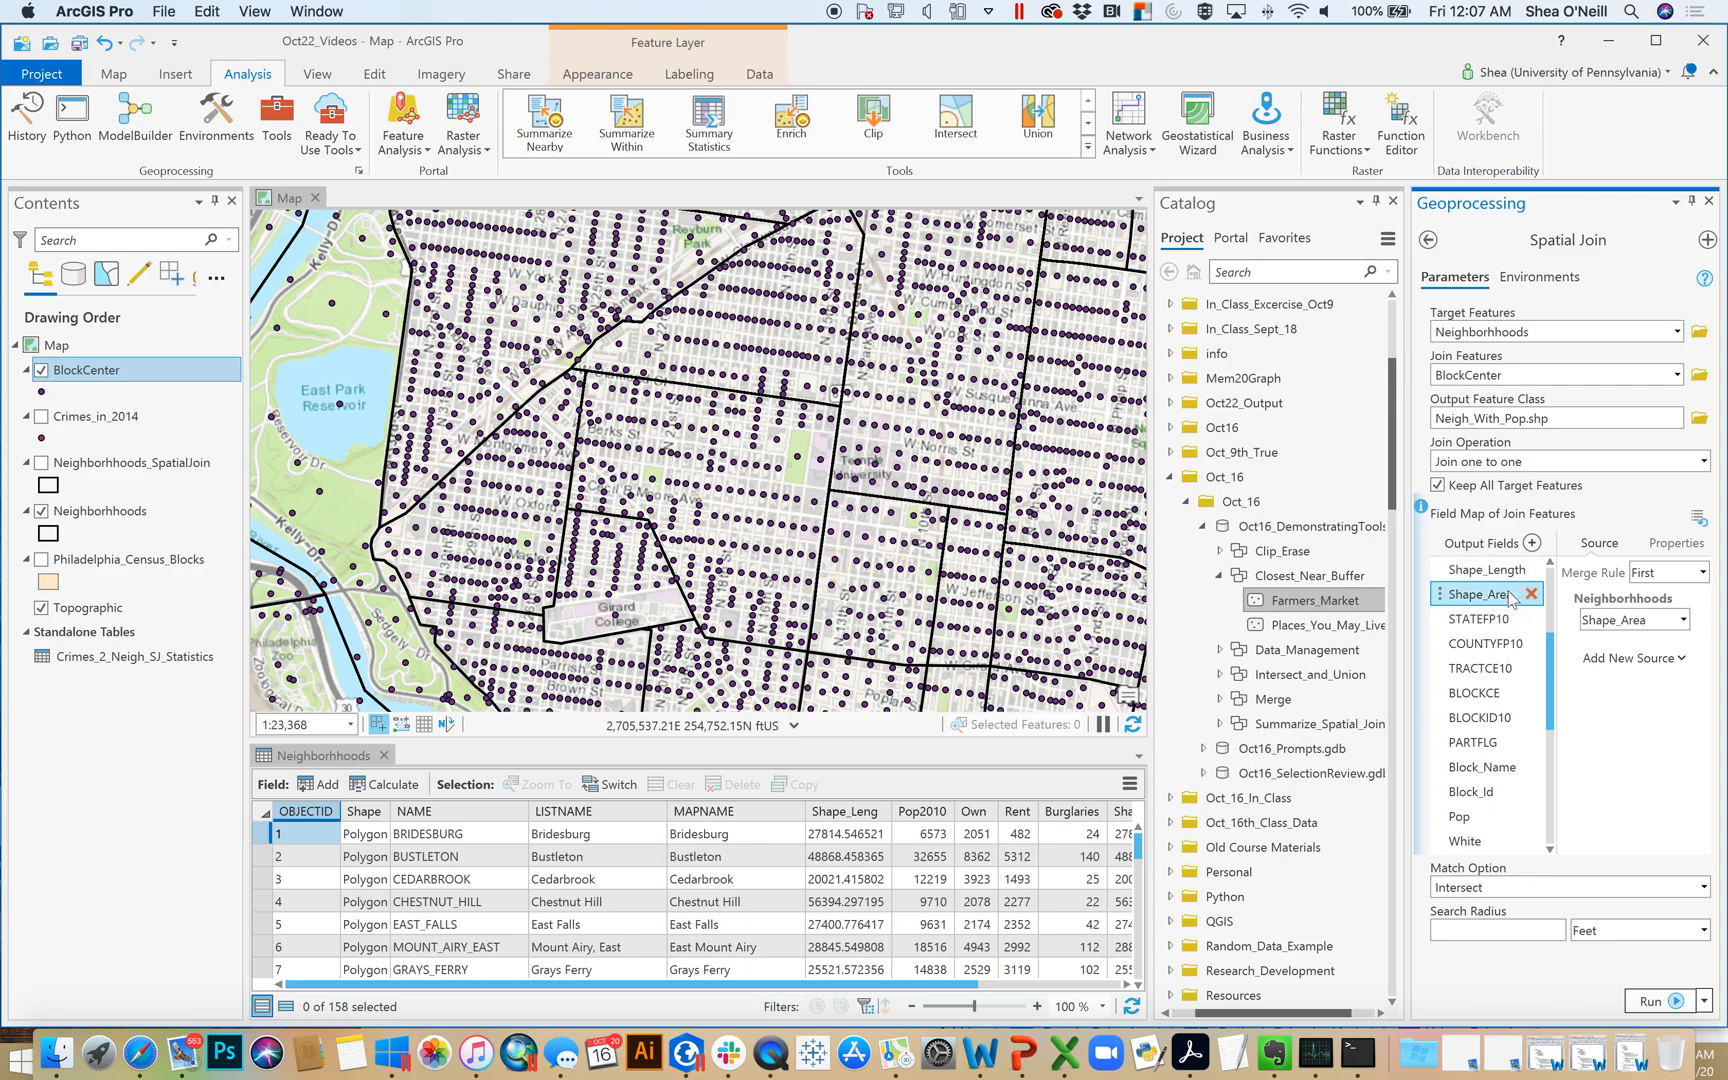
# Remove the STATEFP10, COUNTYFP10, TRACTCE10, BLOCKCE, BLOCKID10, PARTFLG, Block_Name and Block_Id fields from the join's output fields
pyautogui.click(1478, 626)
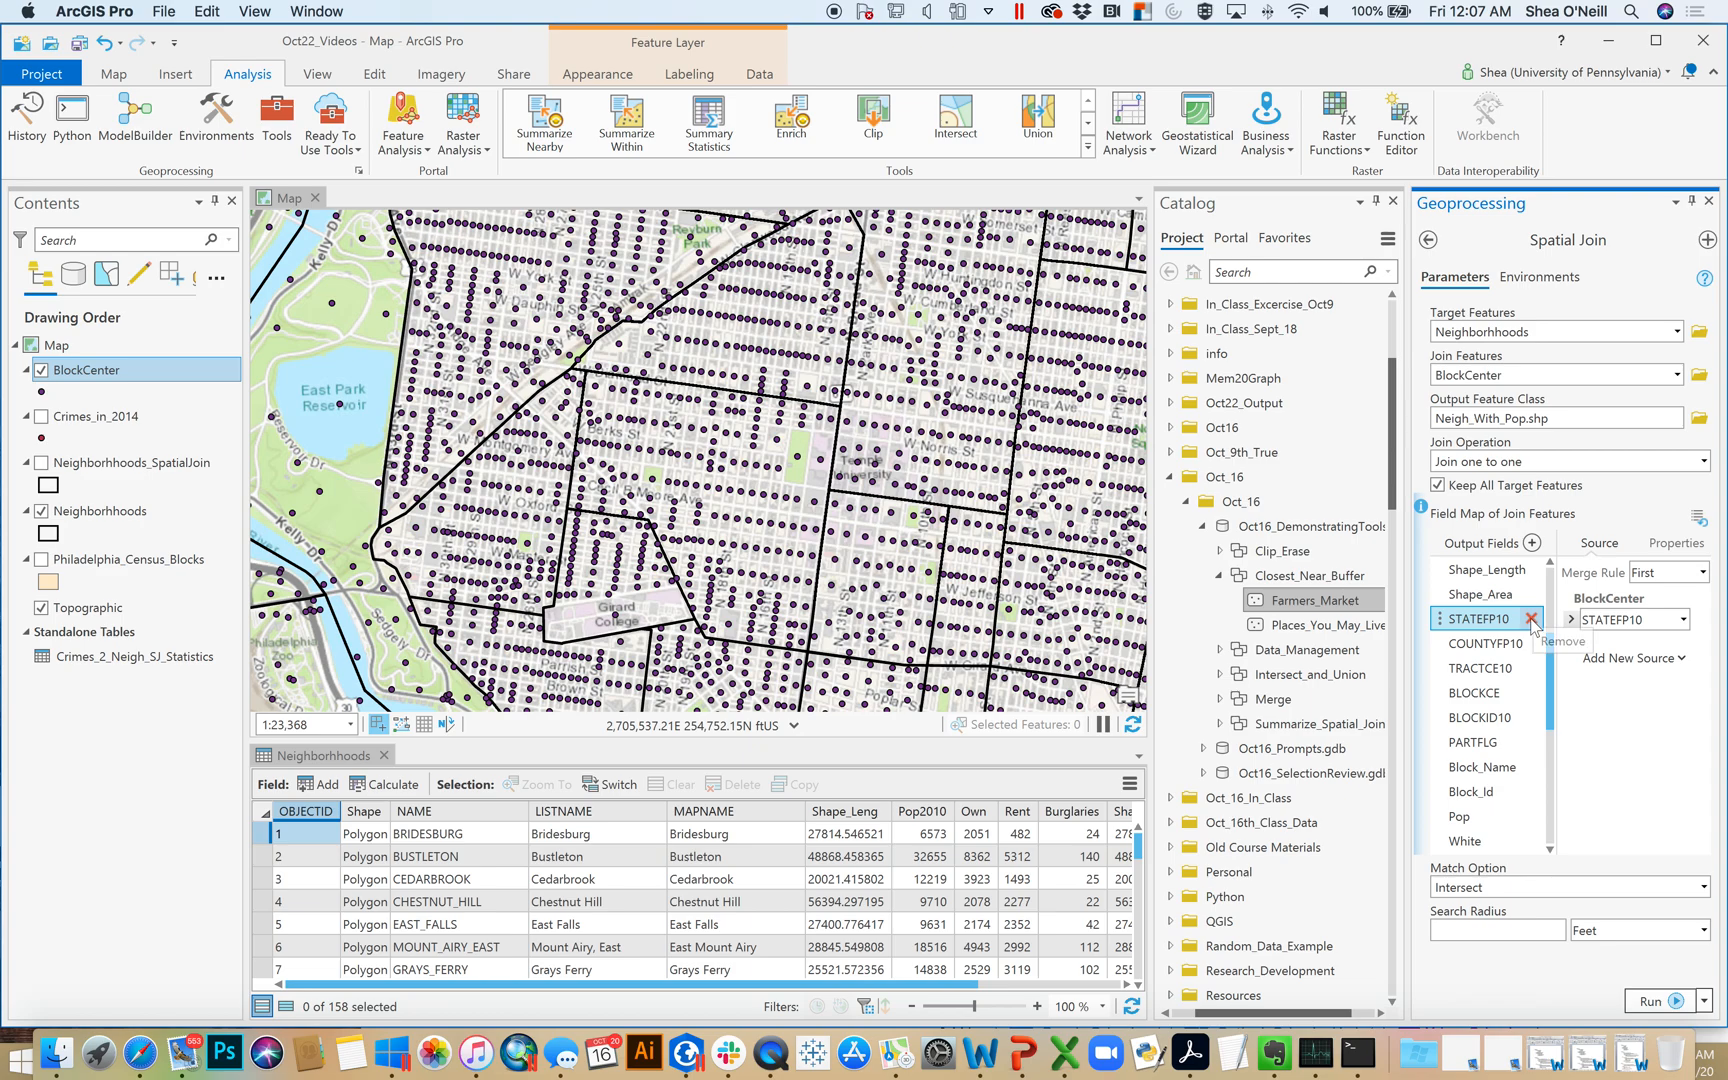
pyautogui.click(1531, 619)
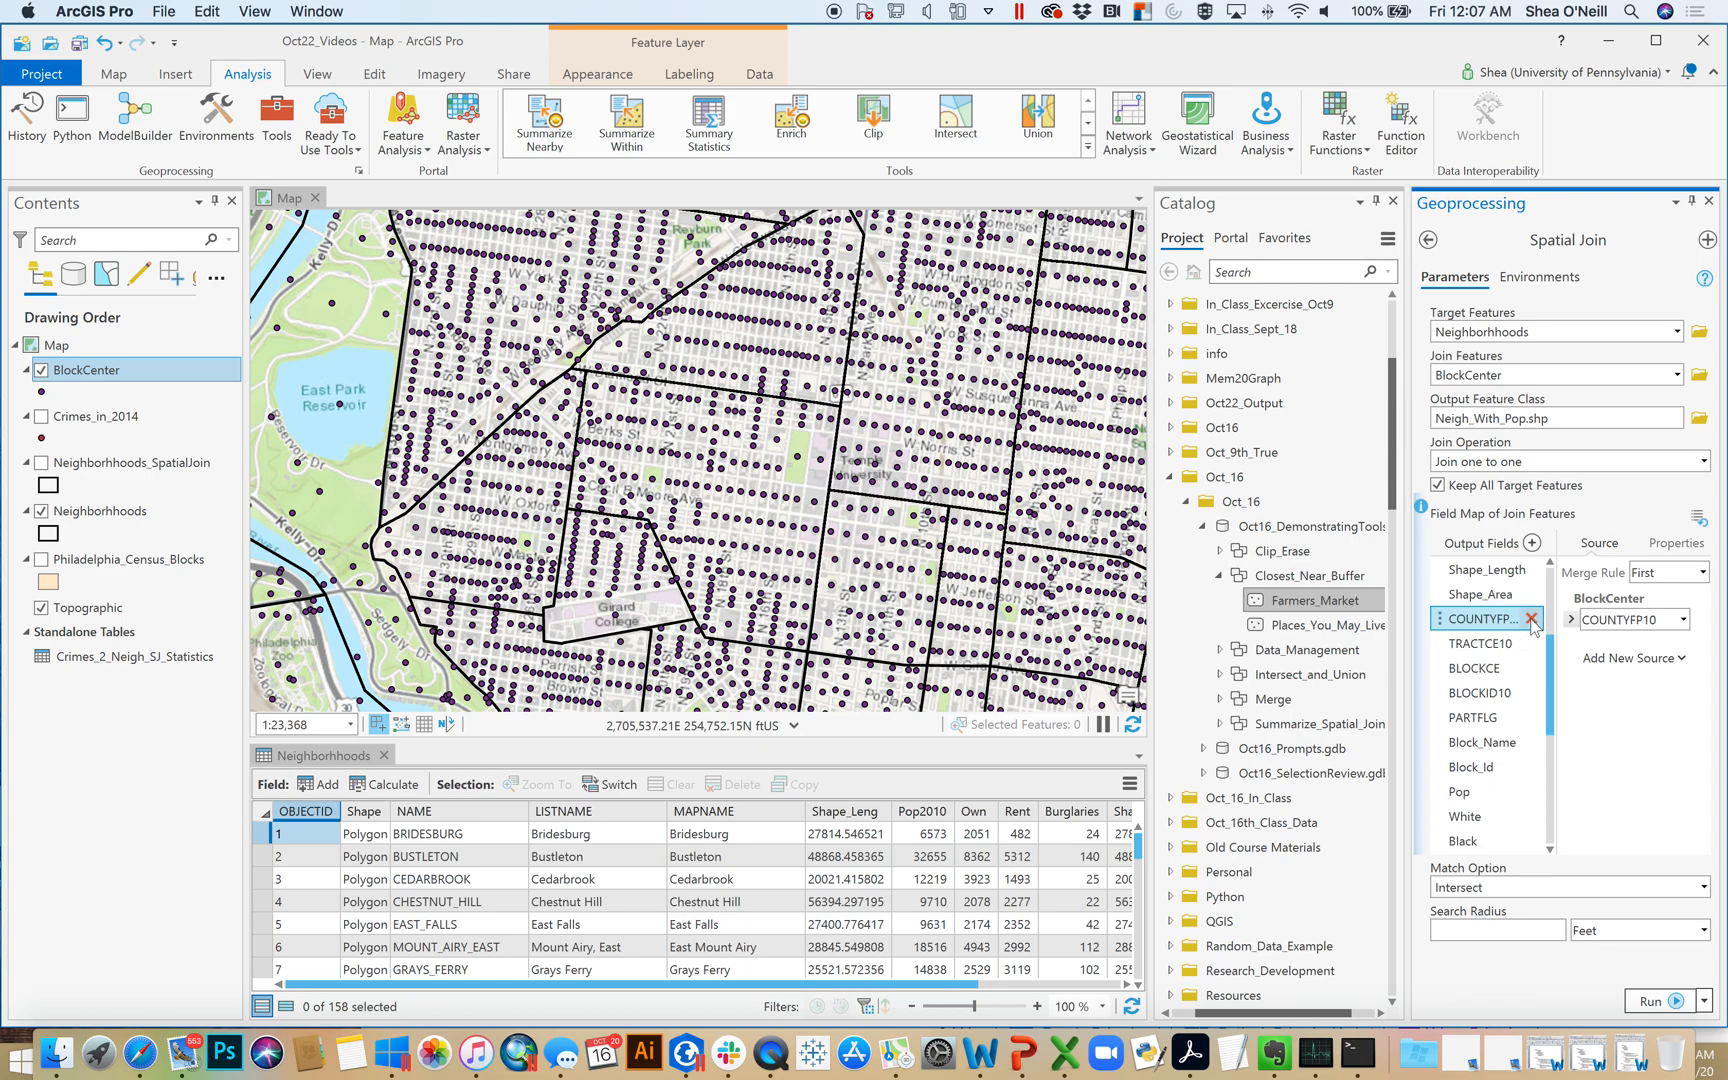
pyautogui.click(1531, 619)
pyautogui.click(1531, 619)
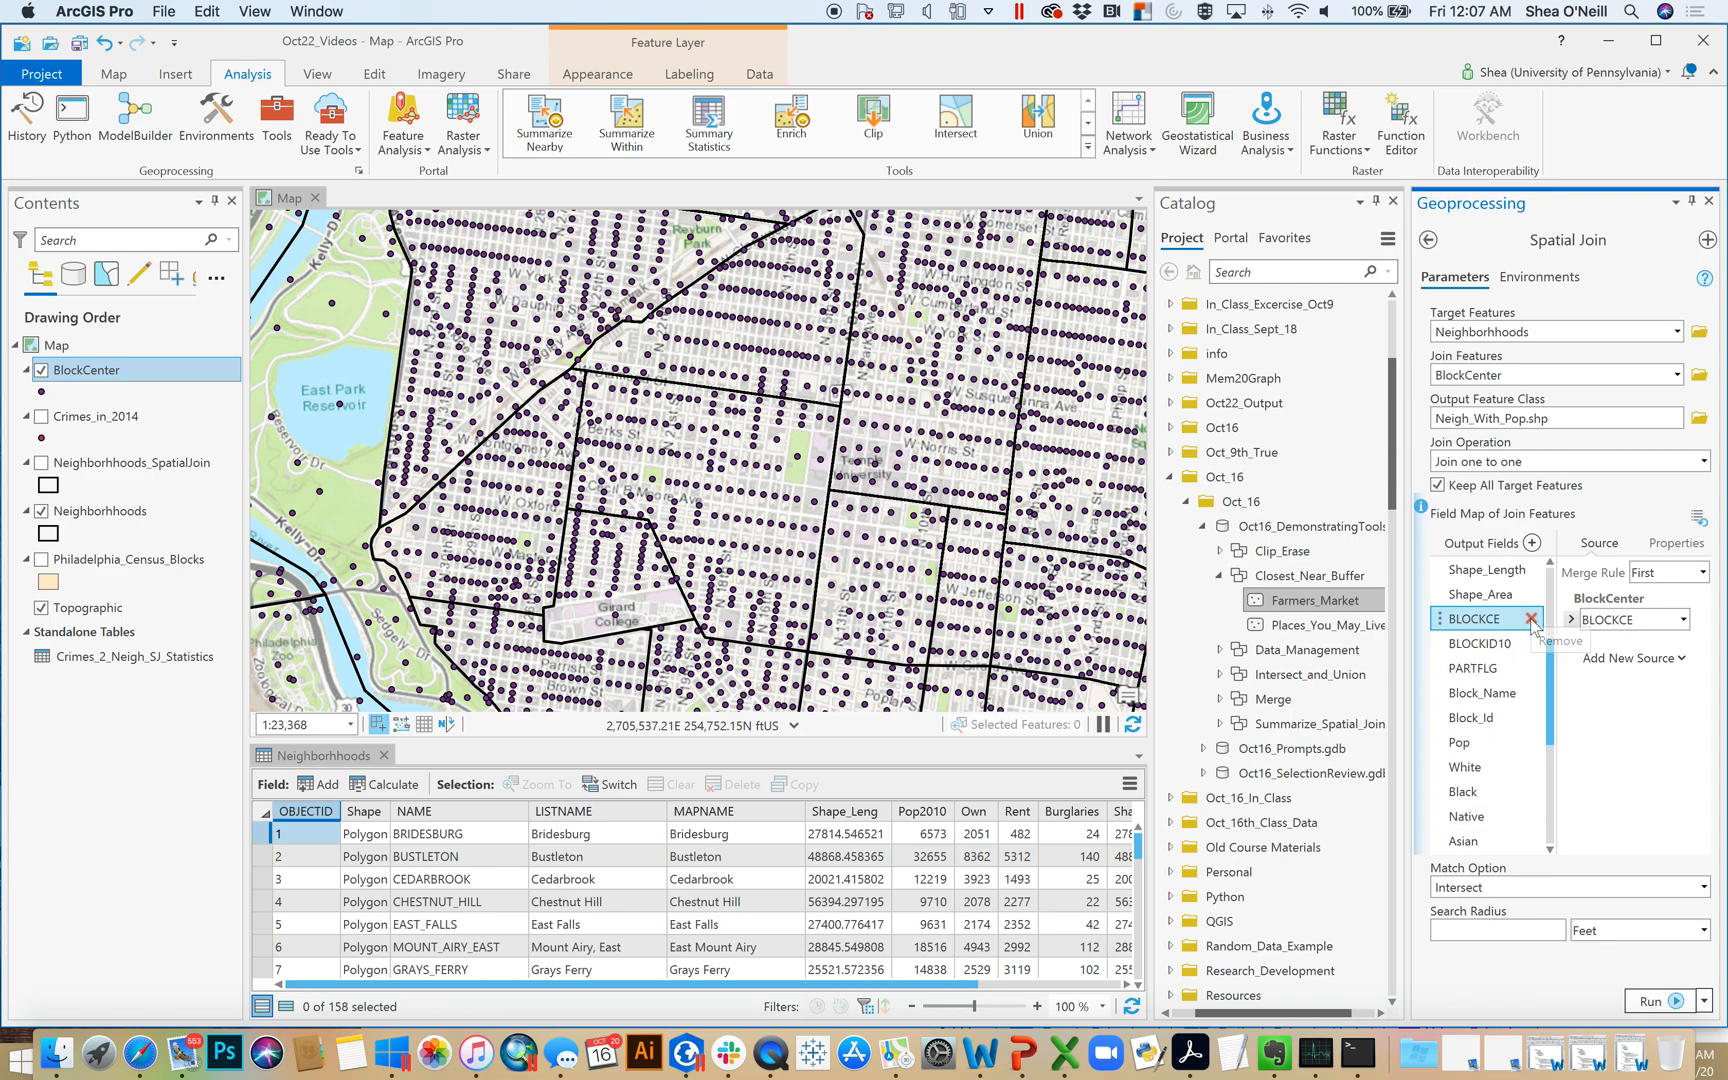
pyautogui.click(1531, 619)
pyautogui.click(1531, 619)
pyautogui.click(1531, 619)
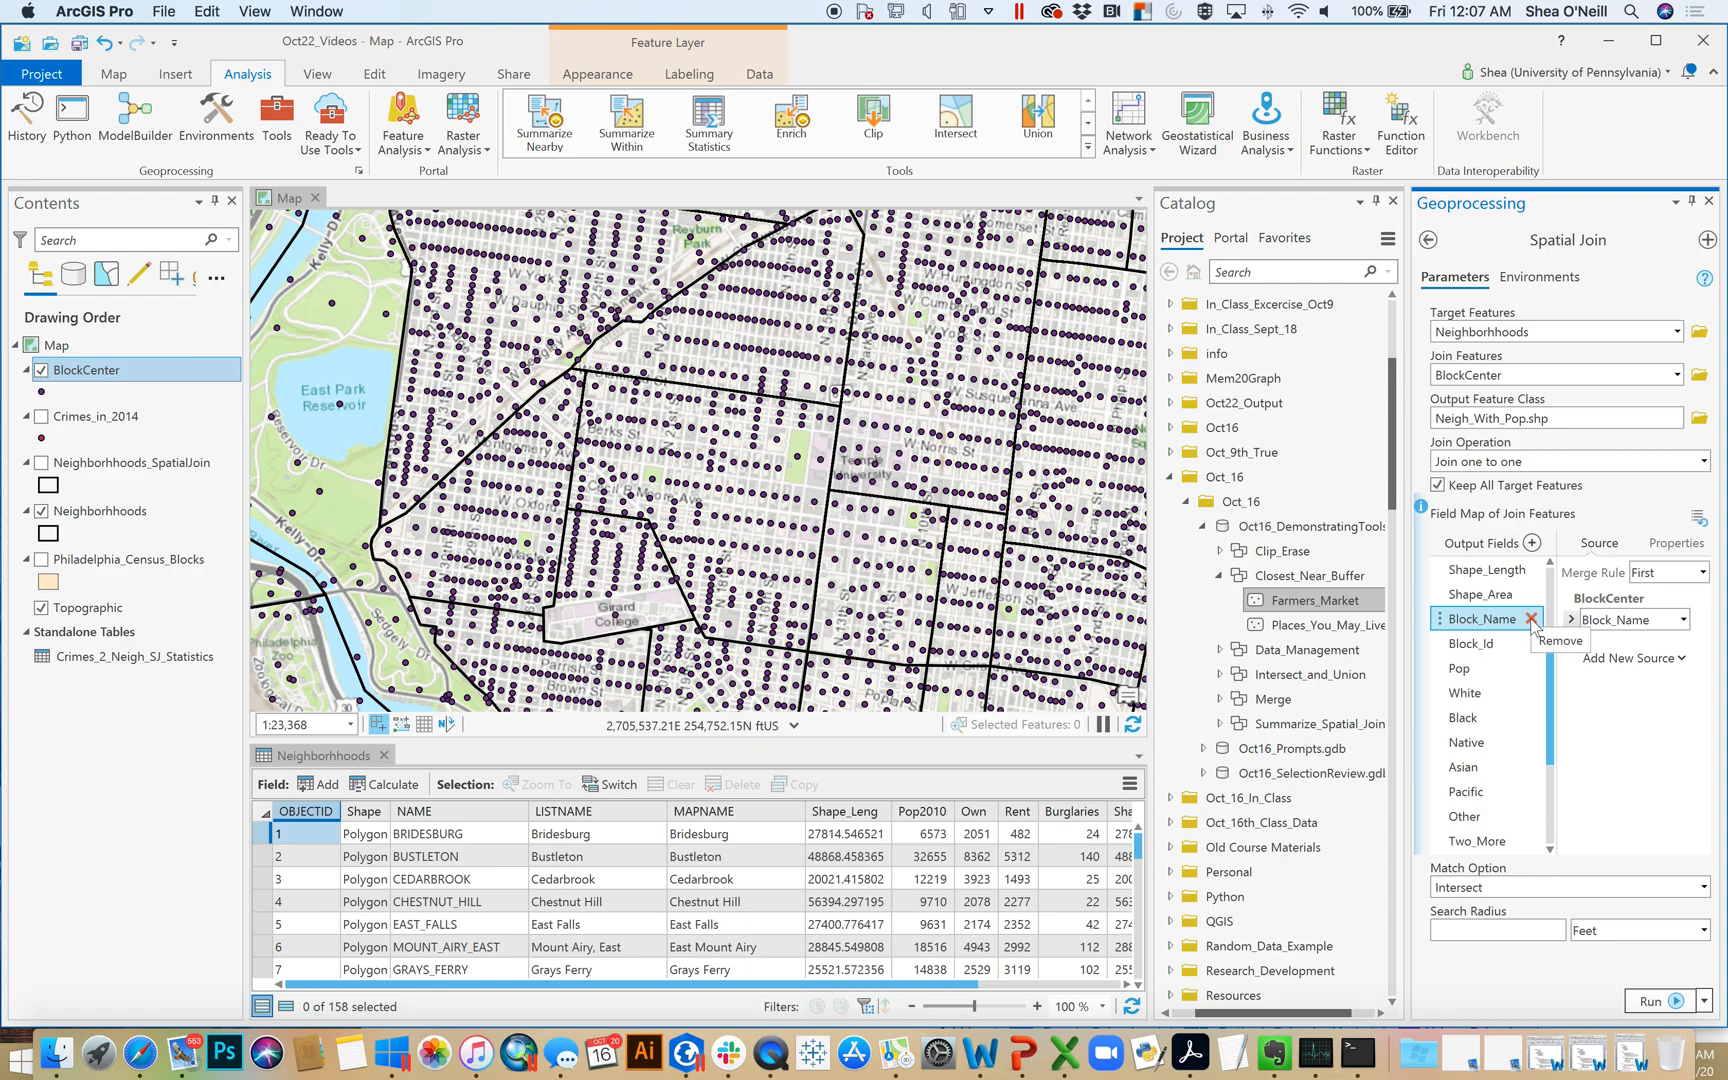
pyautogui.click(1531, 619)
pyautogui.click(1531, 619)
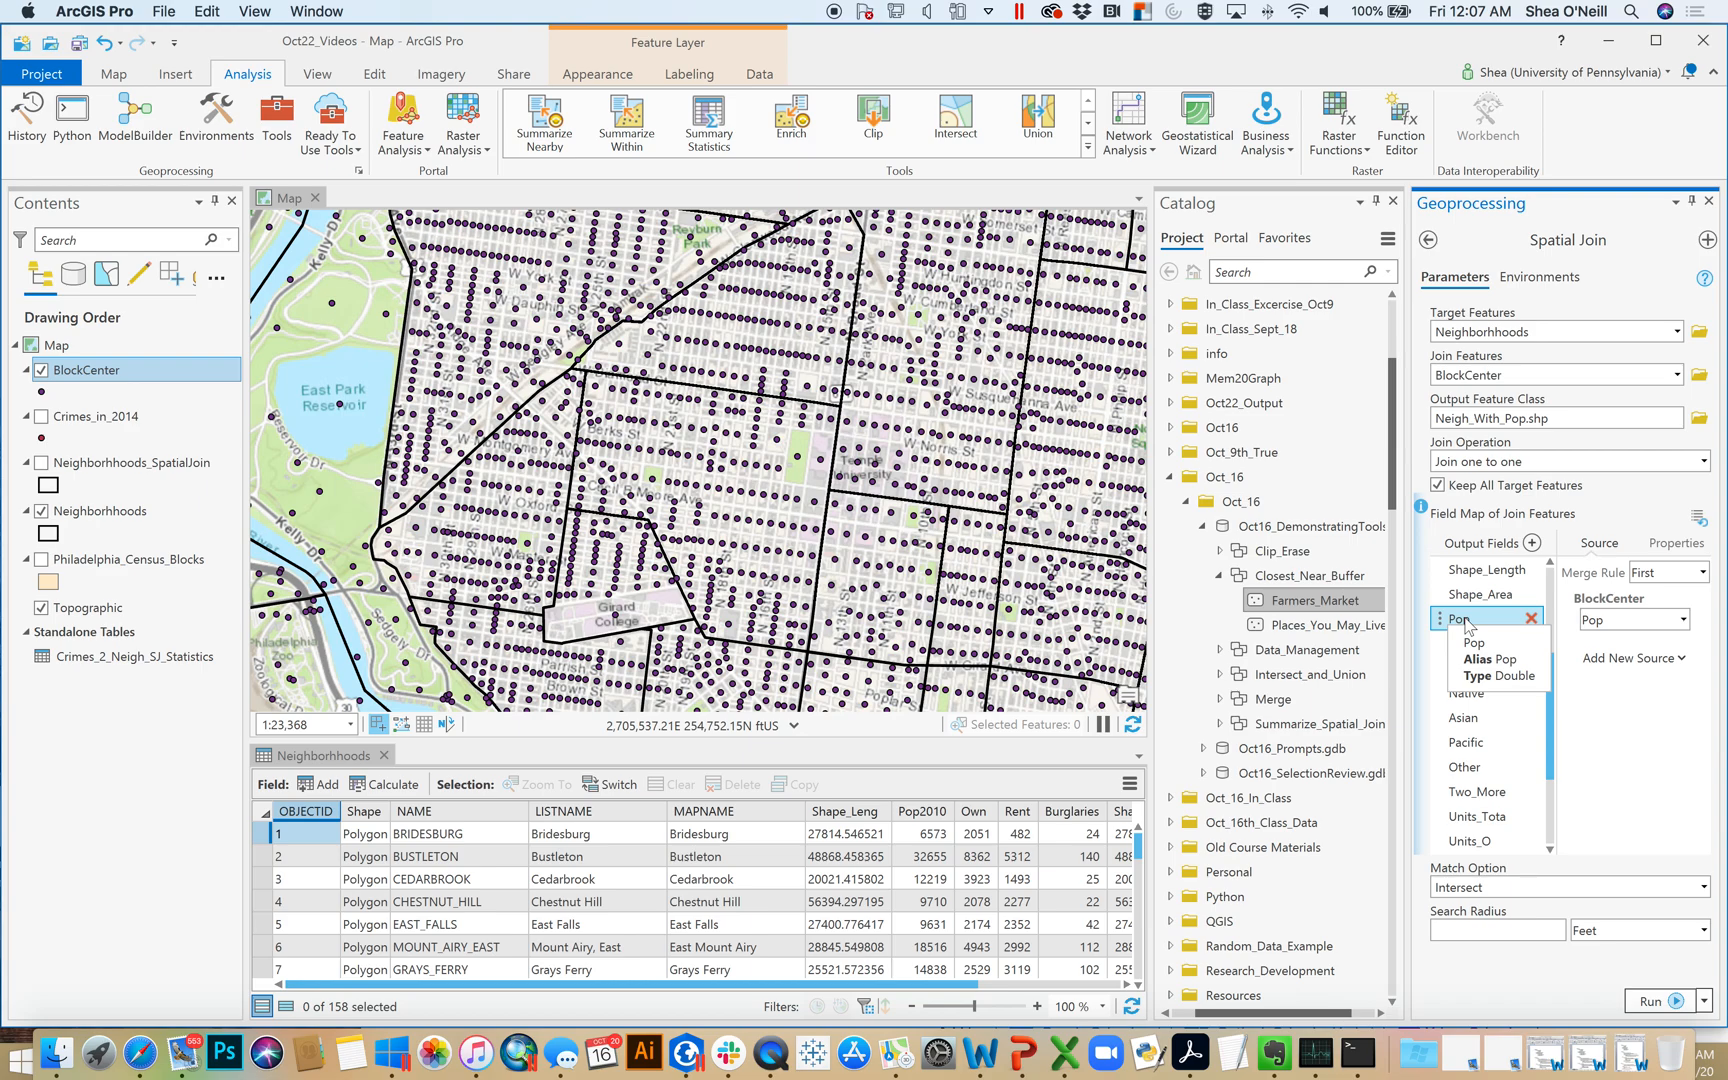
# Set the merge rule of the Pop and White output fields to Sum in the spatial join's field map
pyautogui.click(1702, 573)
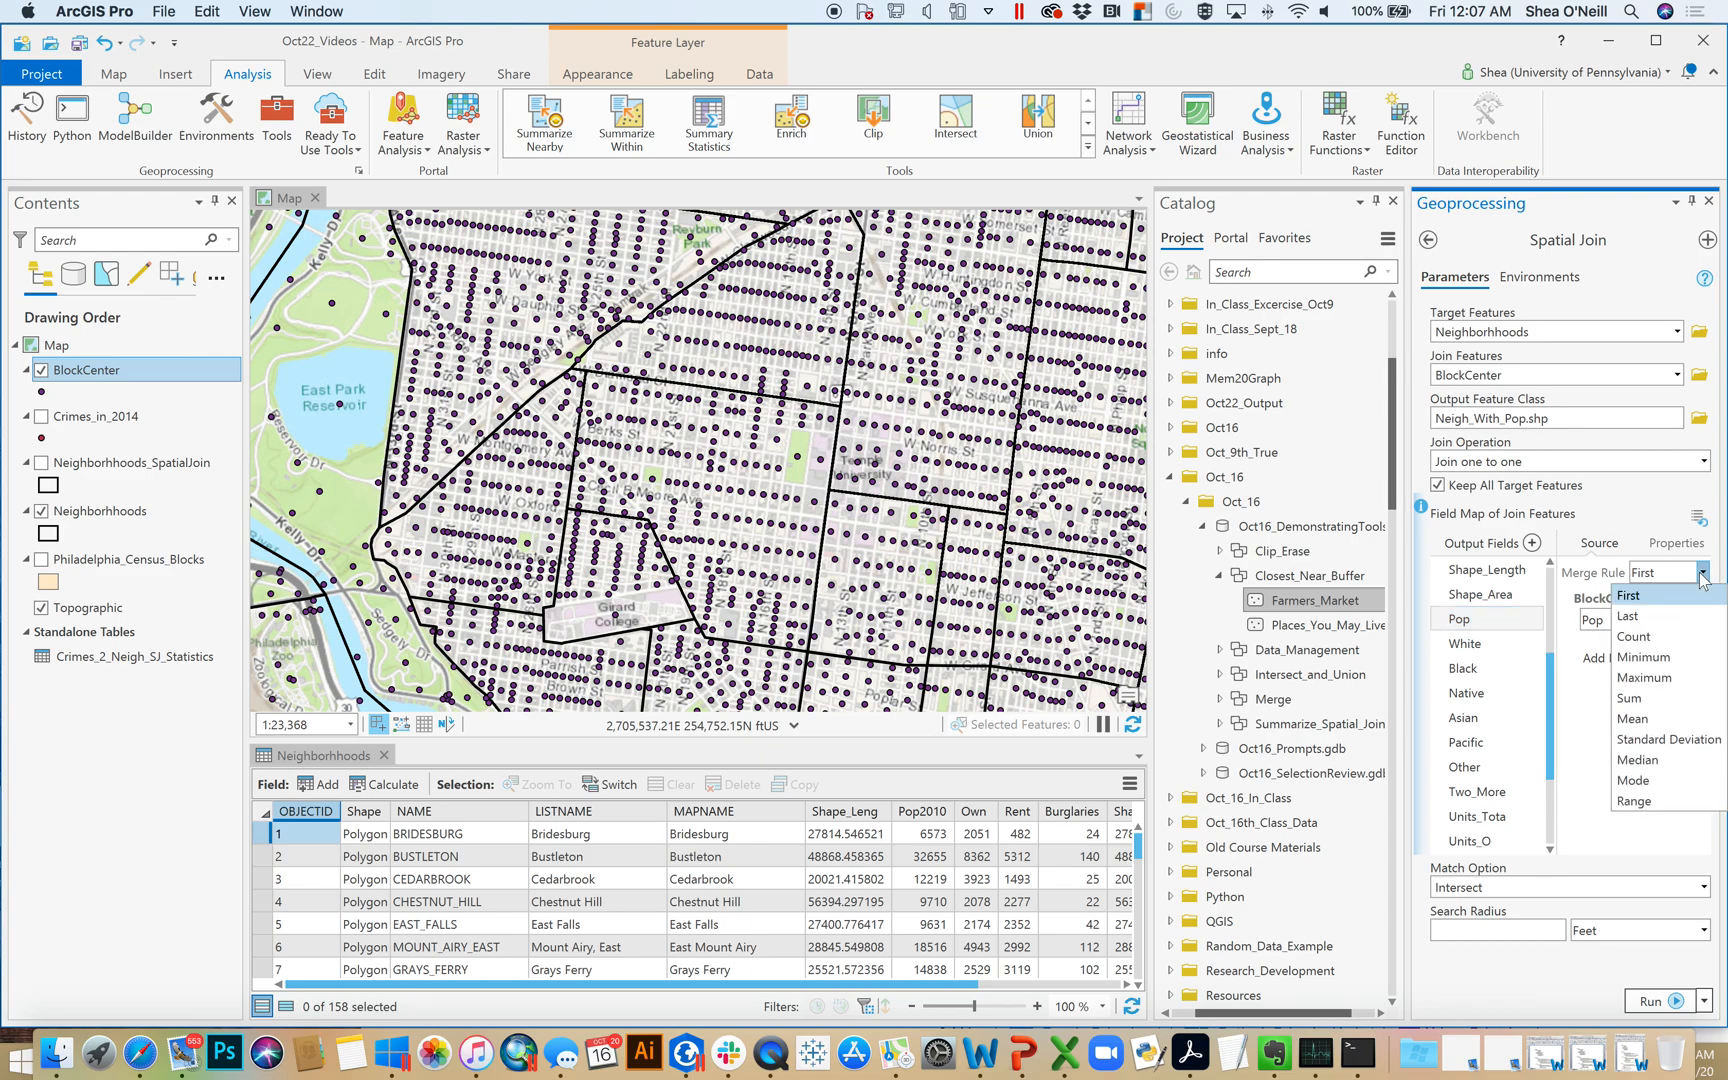
pyautogui.click(1630, 698)
pyautogui.click(1466, 643)
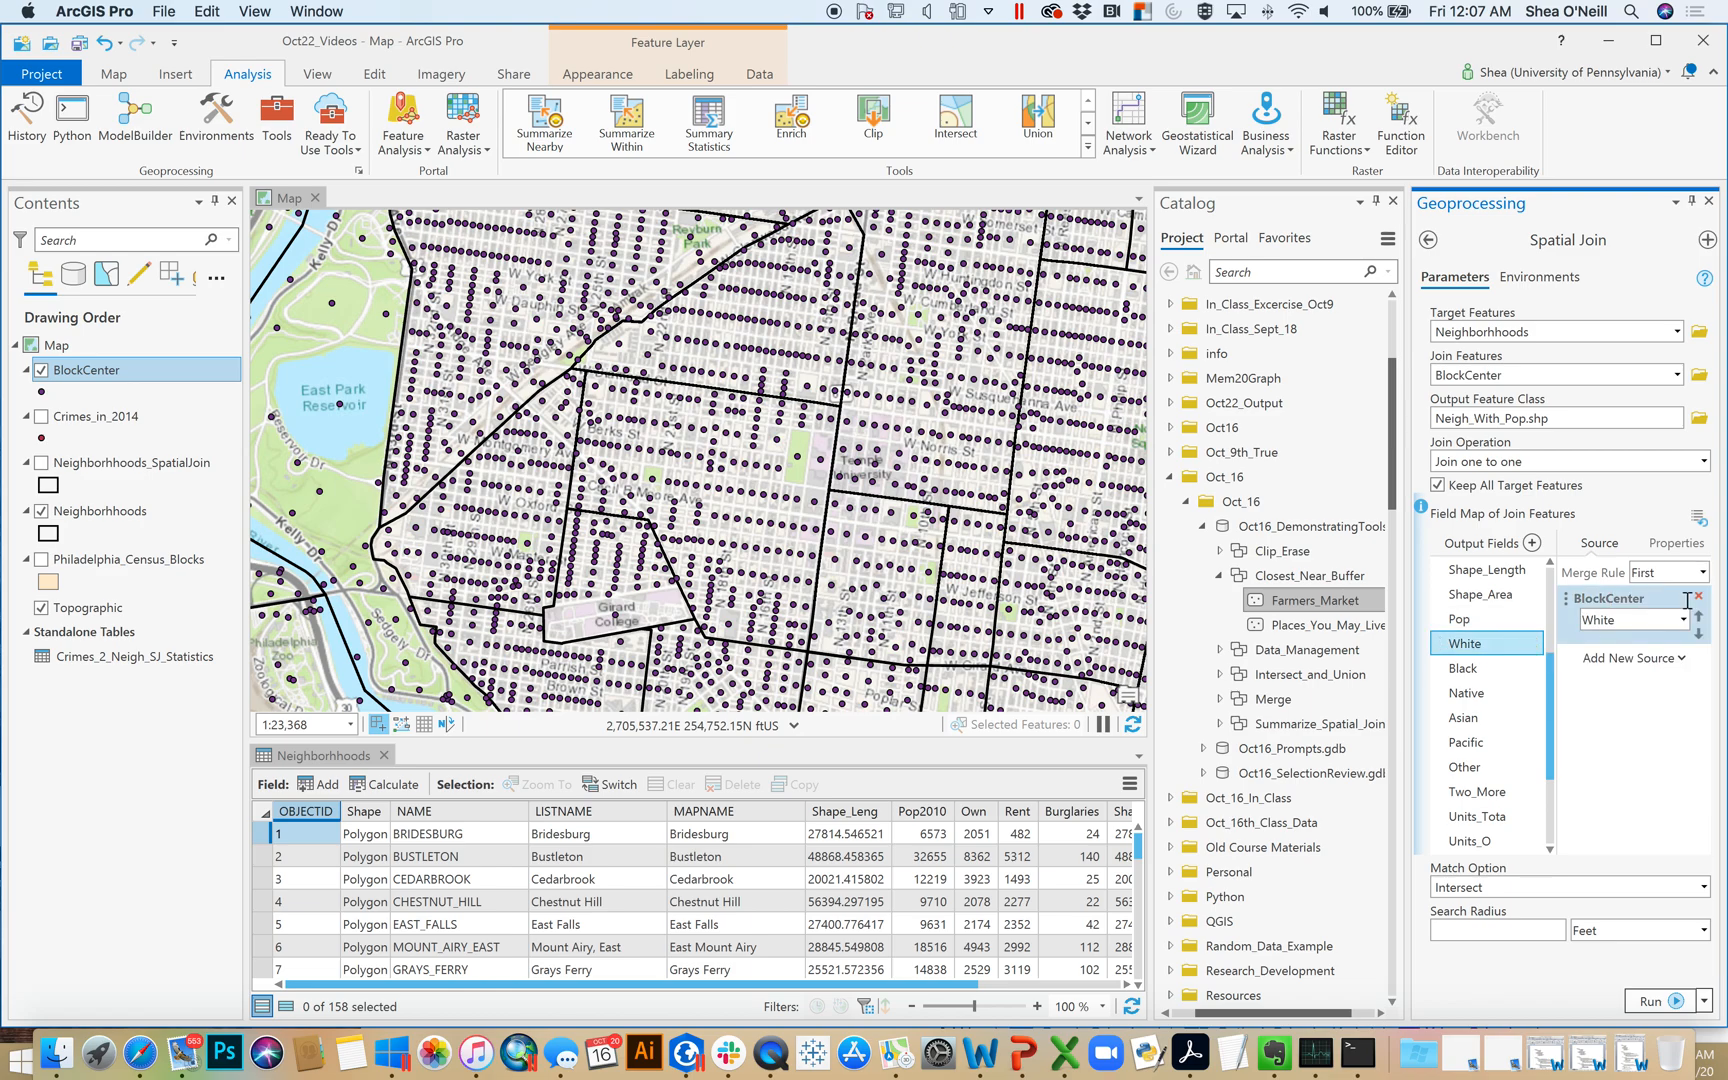
pyautogui.click(1702, 574)
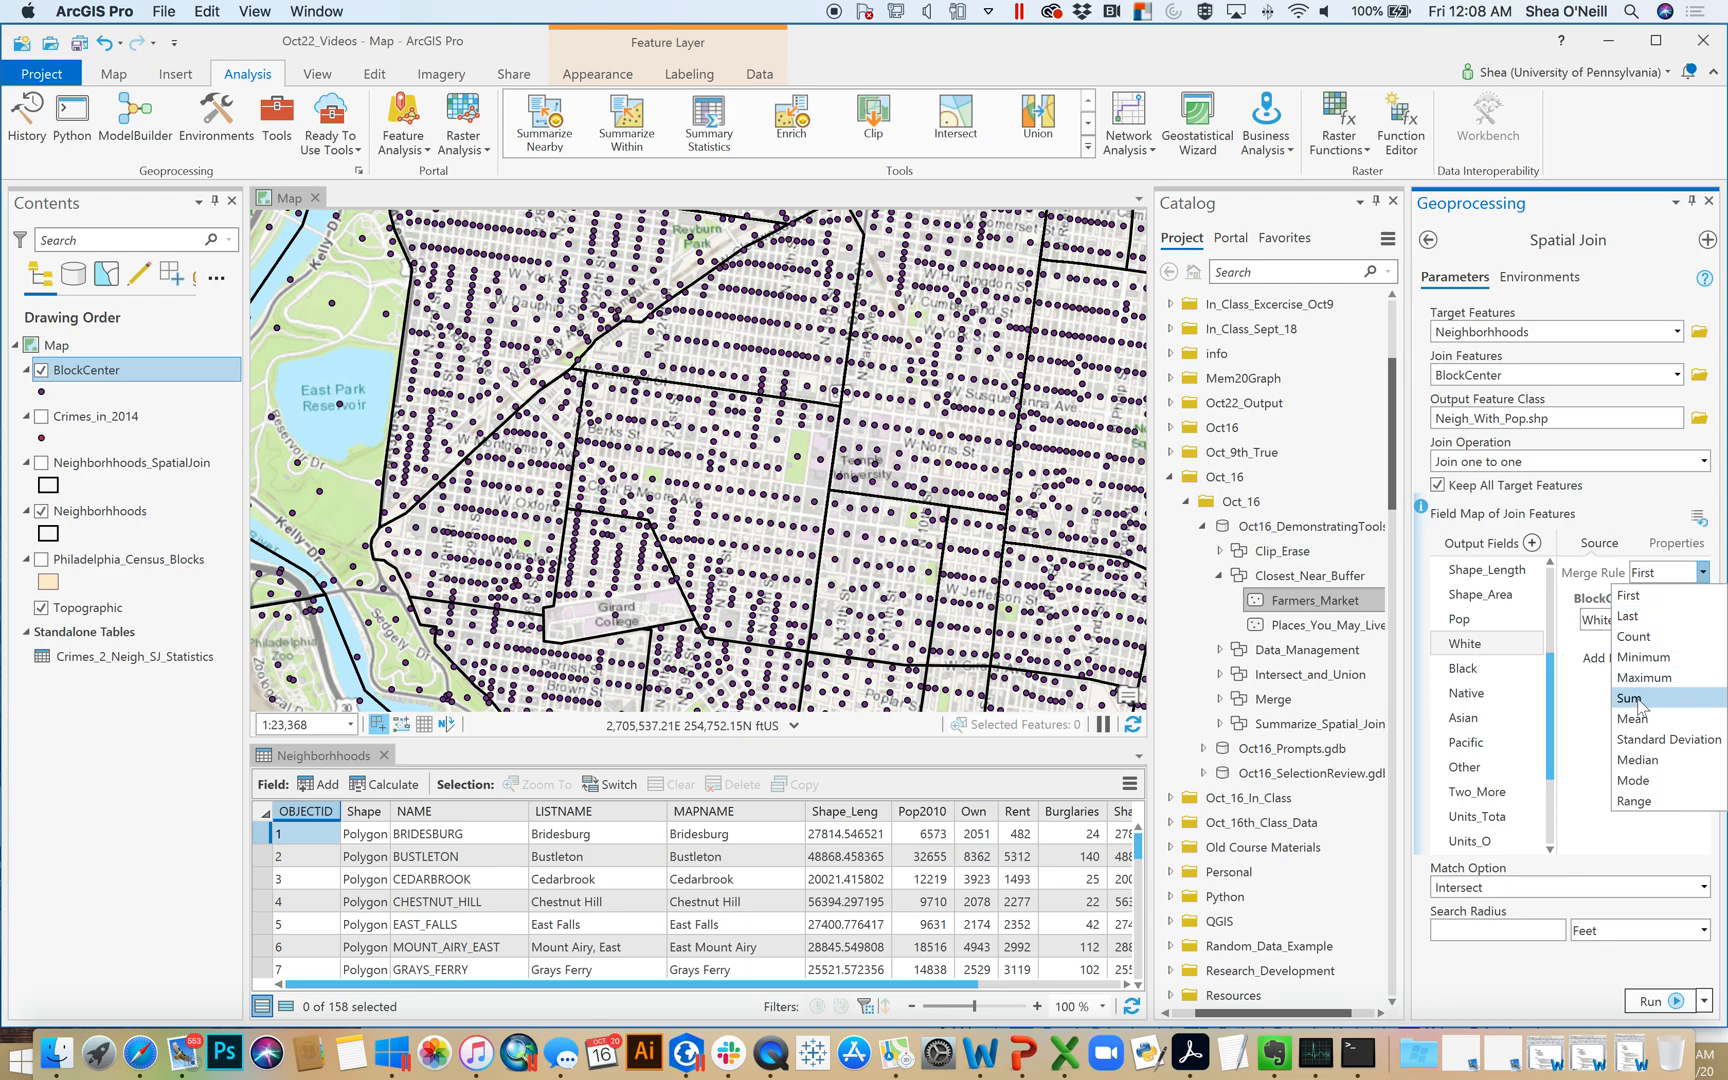
pyautogui.click(1466, 668)
# Set the merge rule of the Black and Native output fields to Sum
pyautogui.click(1466, 668)
pyautogui.click(1702, 572)
pyautogui.click(1632, 699)
pyautogui.click(1466, 692)
pyautogui.click(1702, 572)
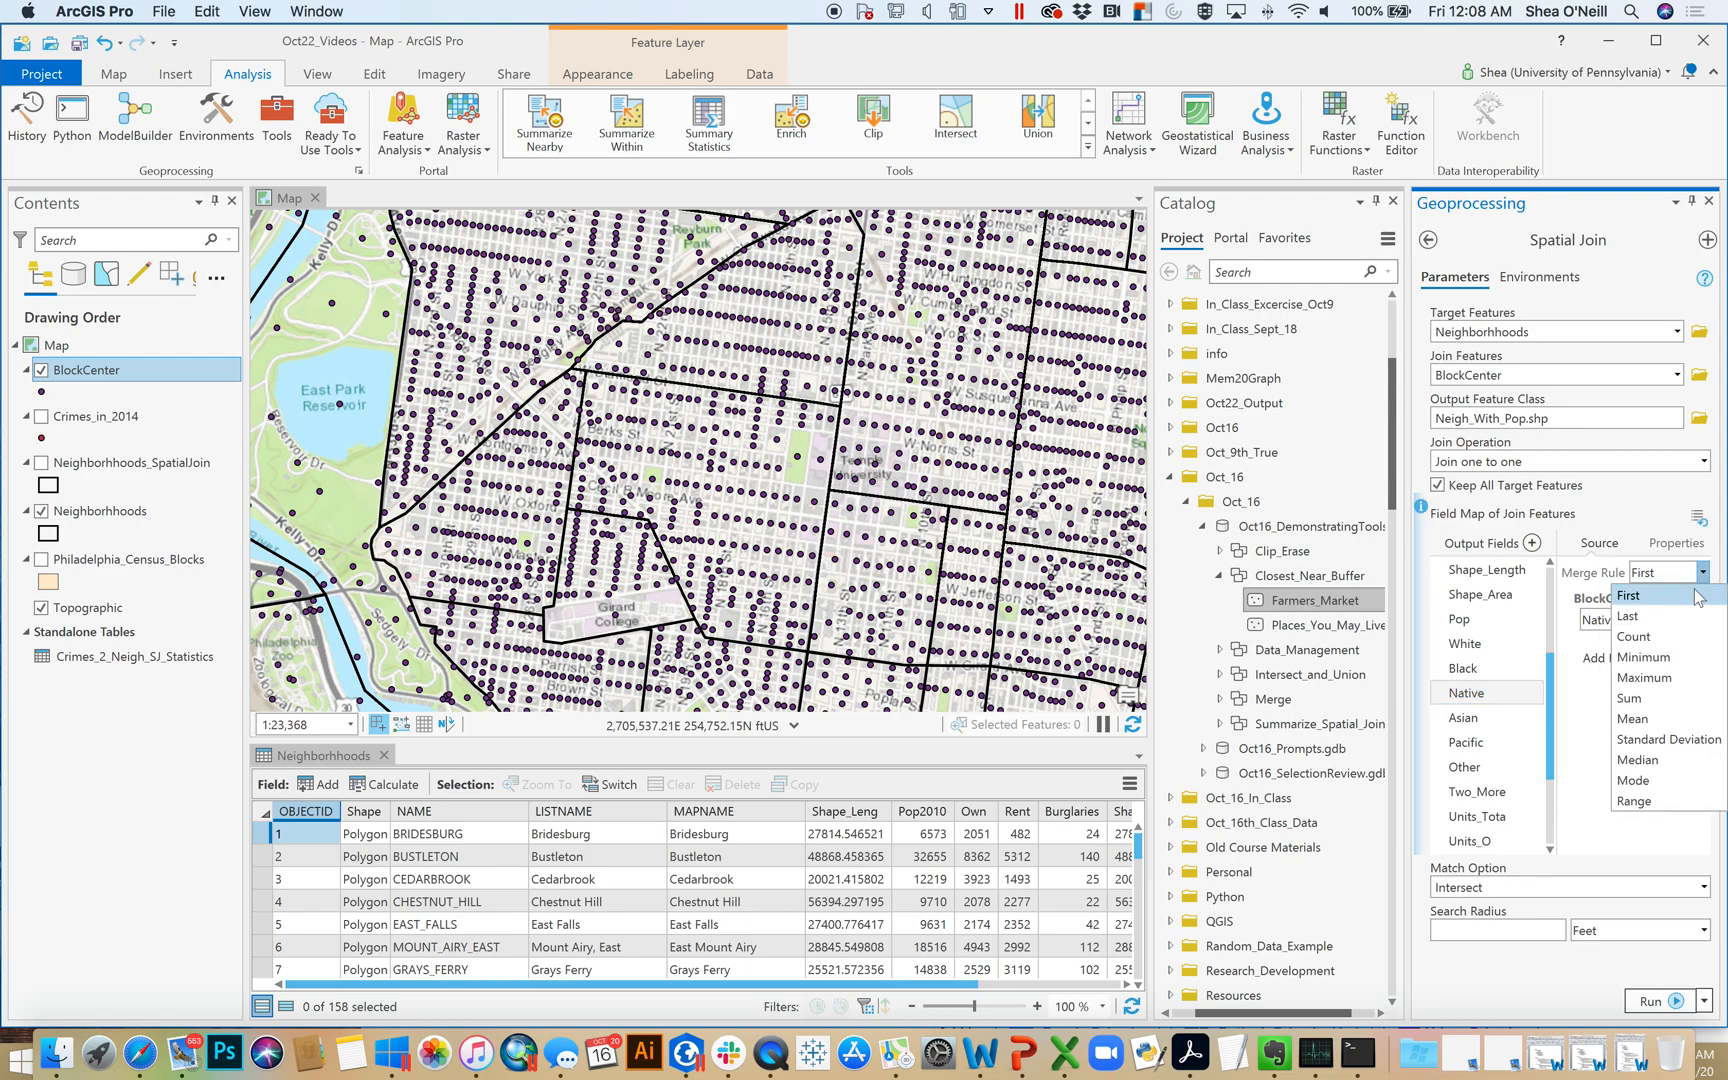
pyautogui.click(1632, 699)
# Set the merge rule of the Asian and Pacific output fields to Sum
pyautogui.click(1466, 717)
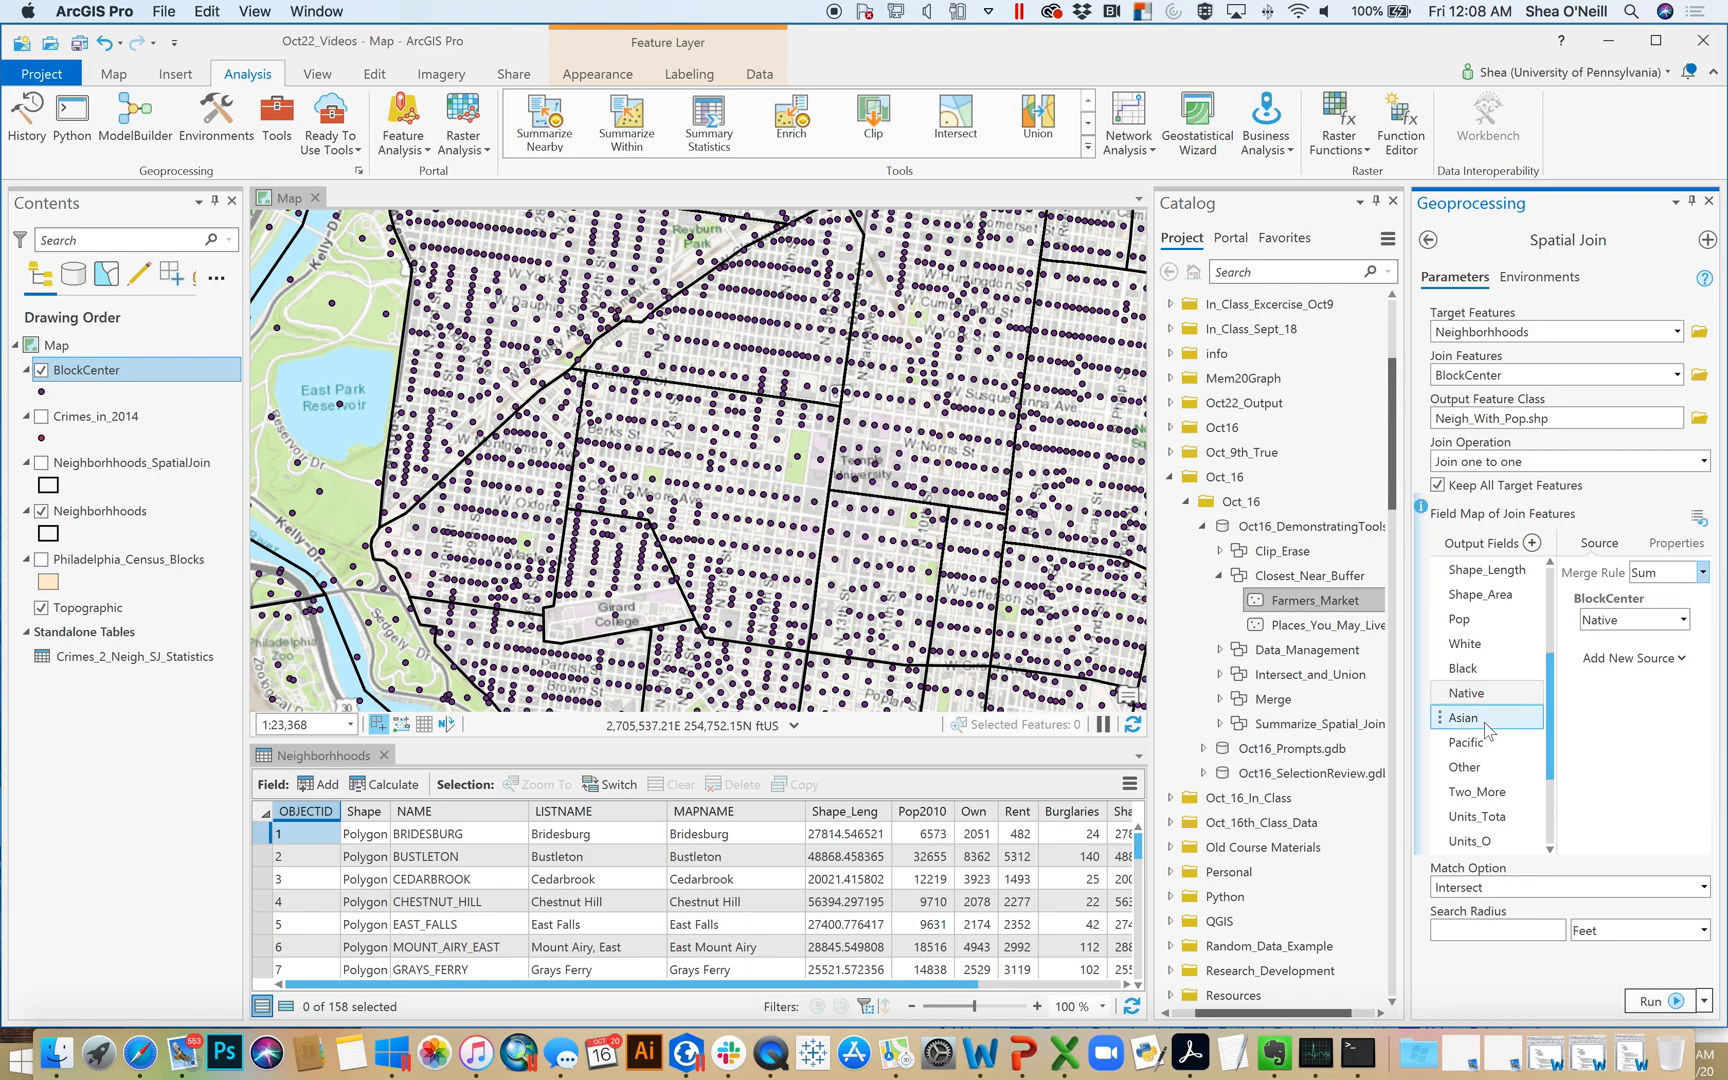
pyautogui.click(1702, 572)
pyautogui.click(1628, 698)
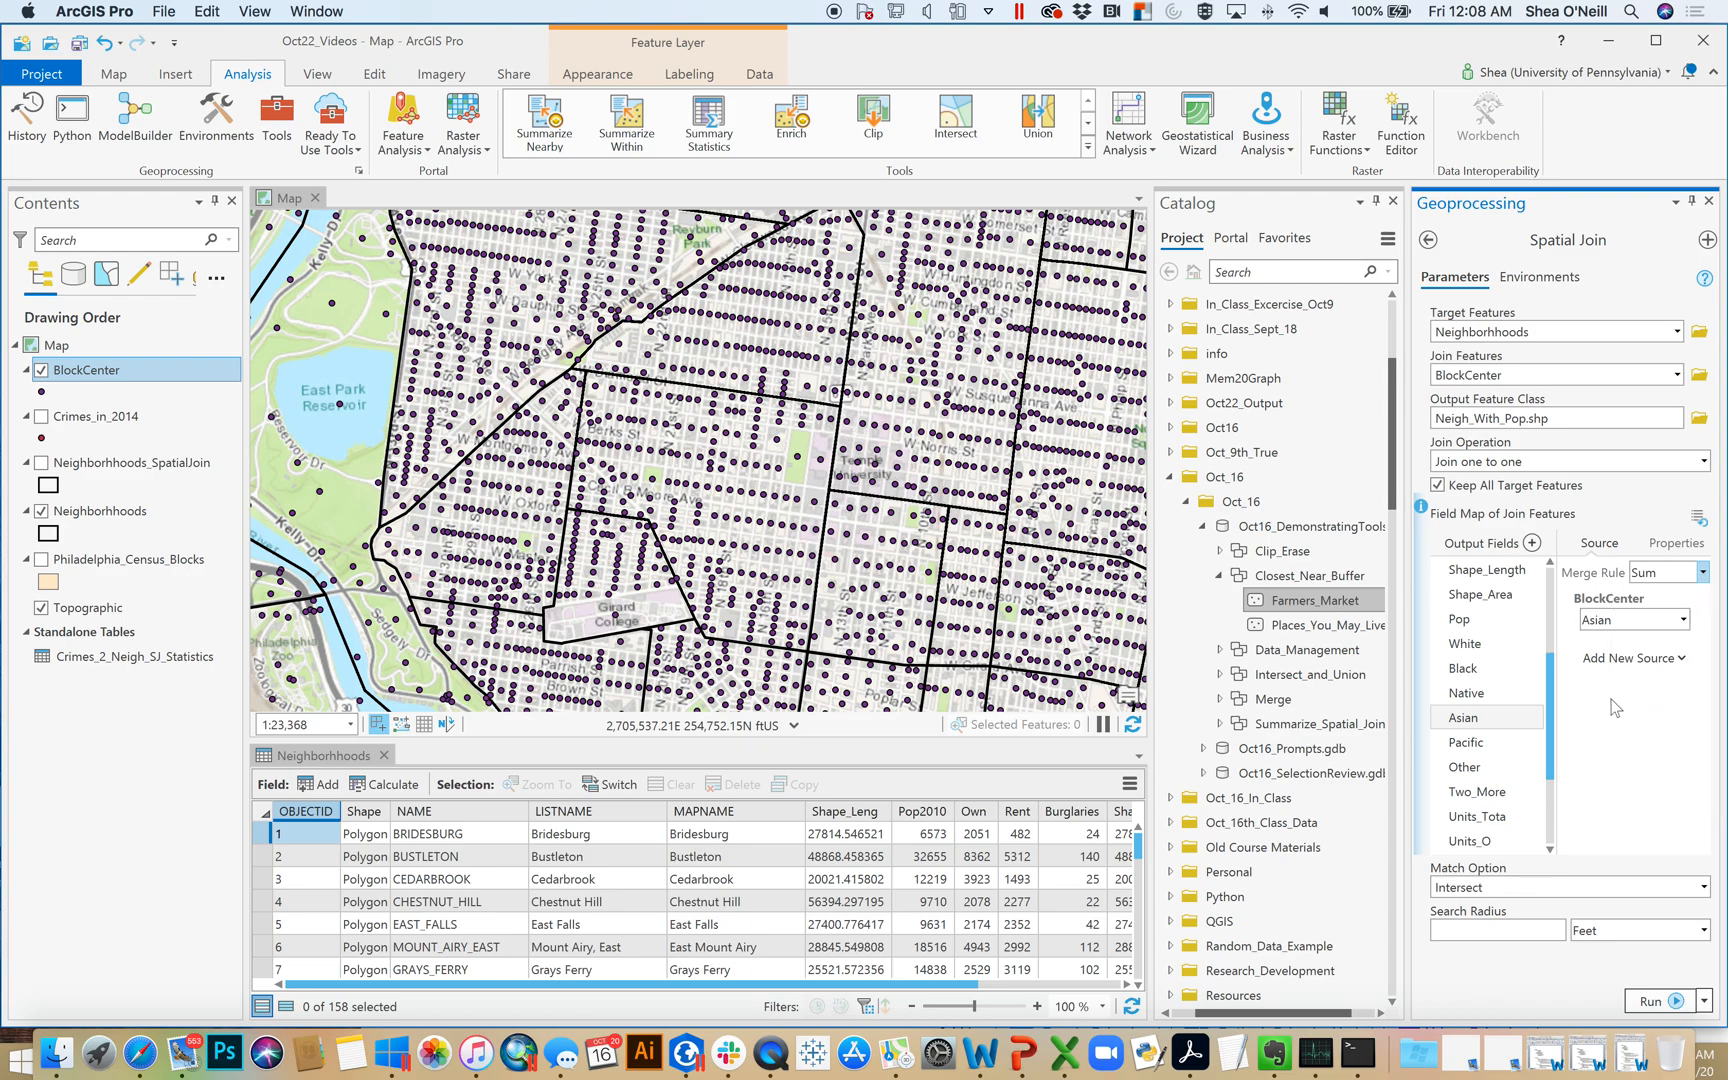
pyautogui.moveTo(1557, 686); pyautogui.dragTo(1560, 730)
pyautogui.click(1460, 673)
pyautogui.click(1468, 645)
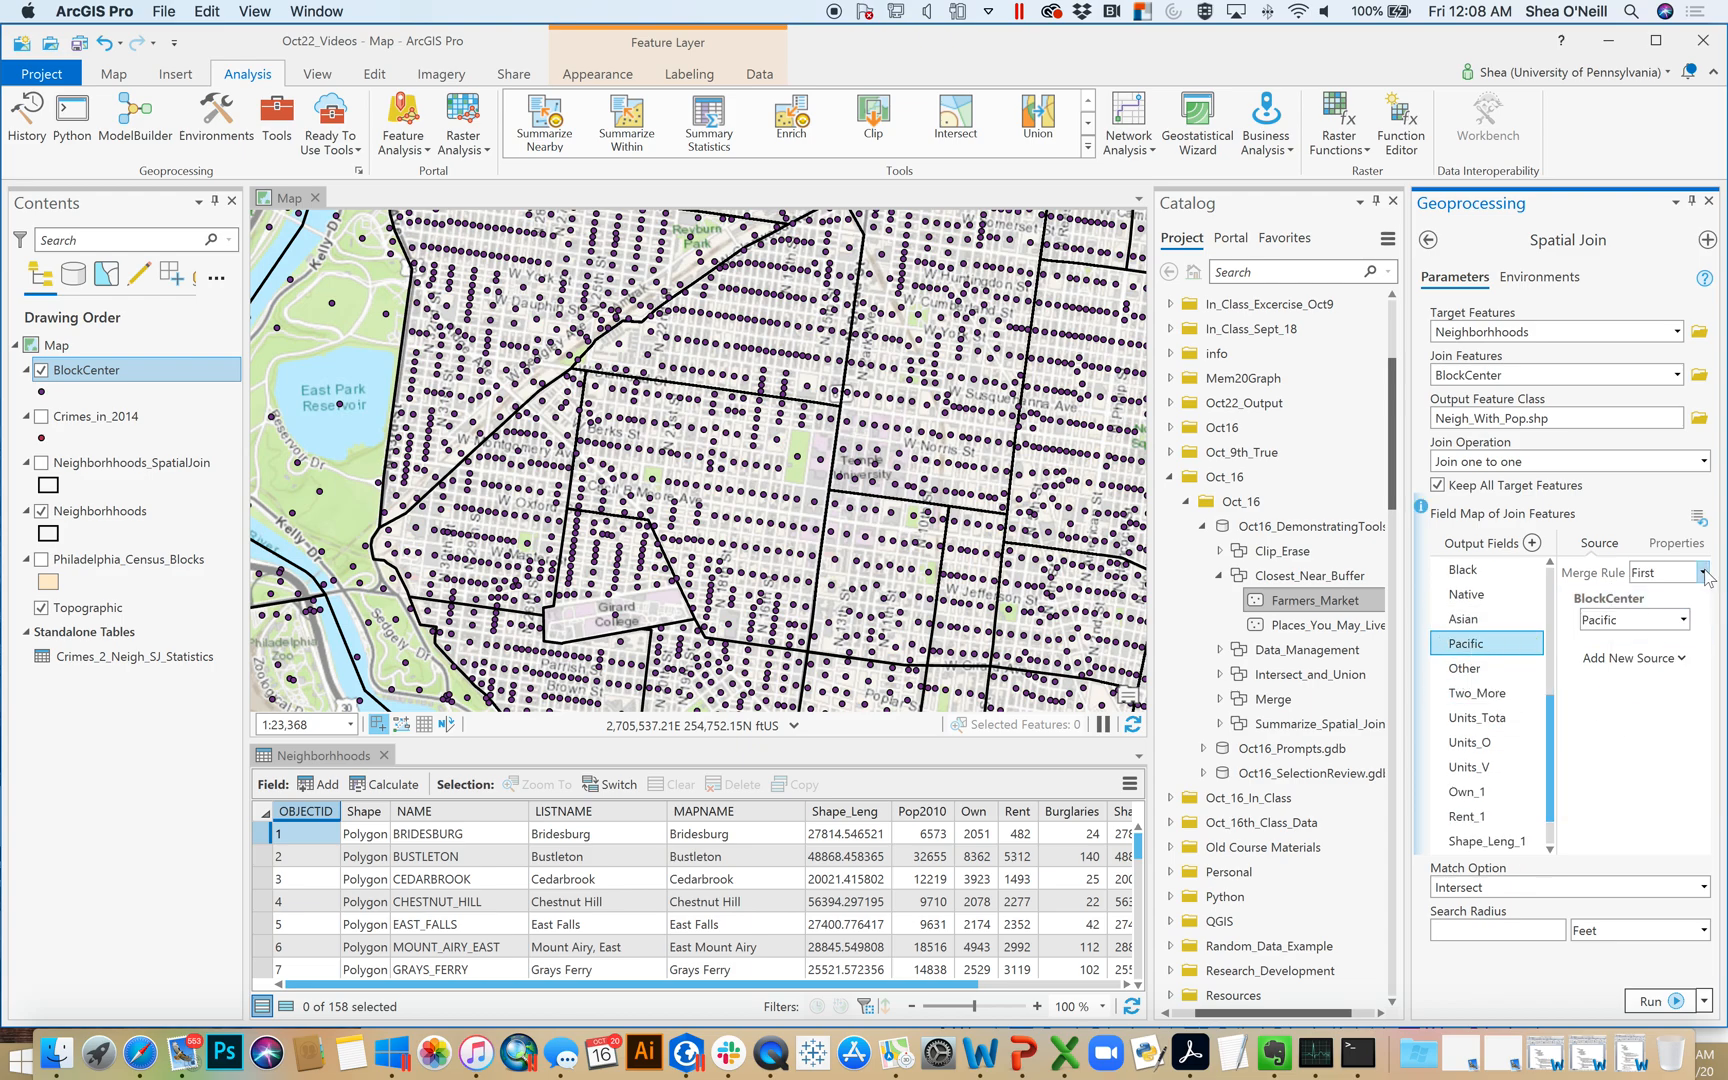
pyautogui.click(1704, 573)
pyautogui.click(1630, 698)
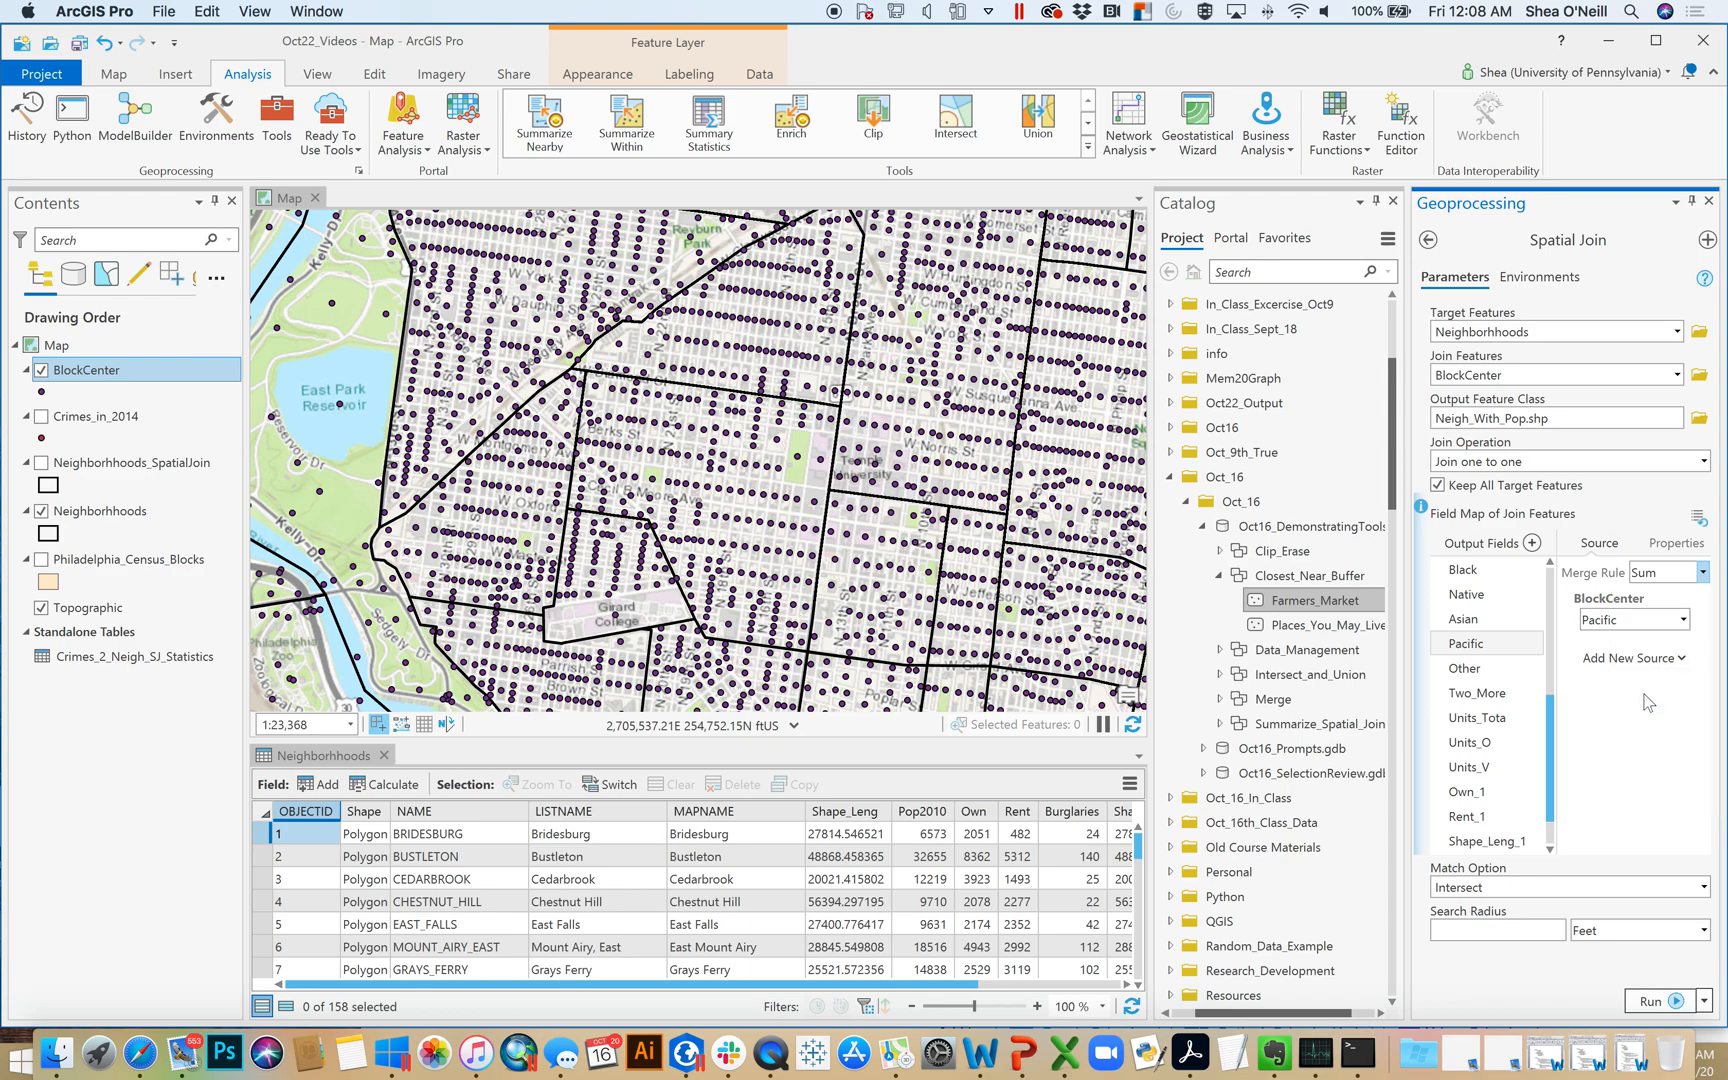
# Set the merge rule of the Other and Two_More output fields to Sum
pyautogui.click(1473, 676)
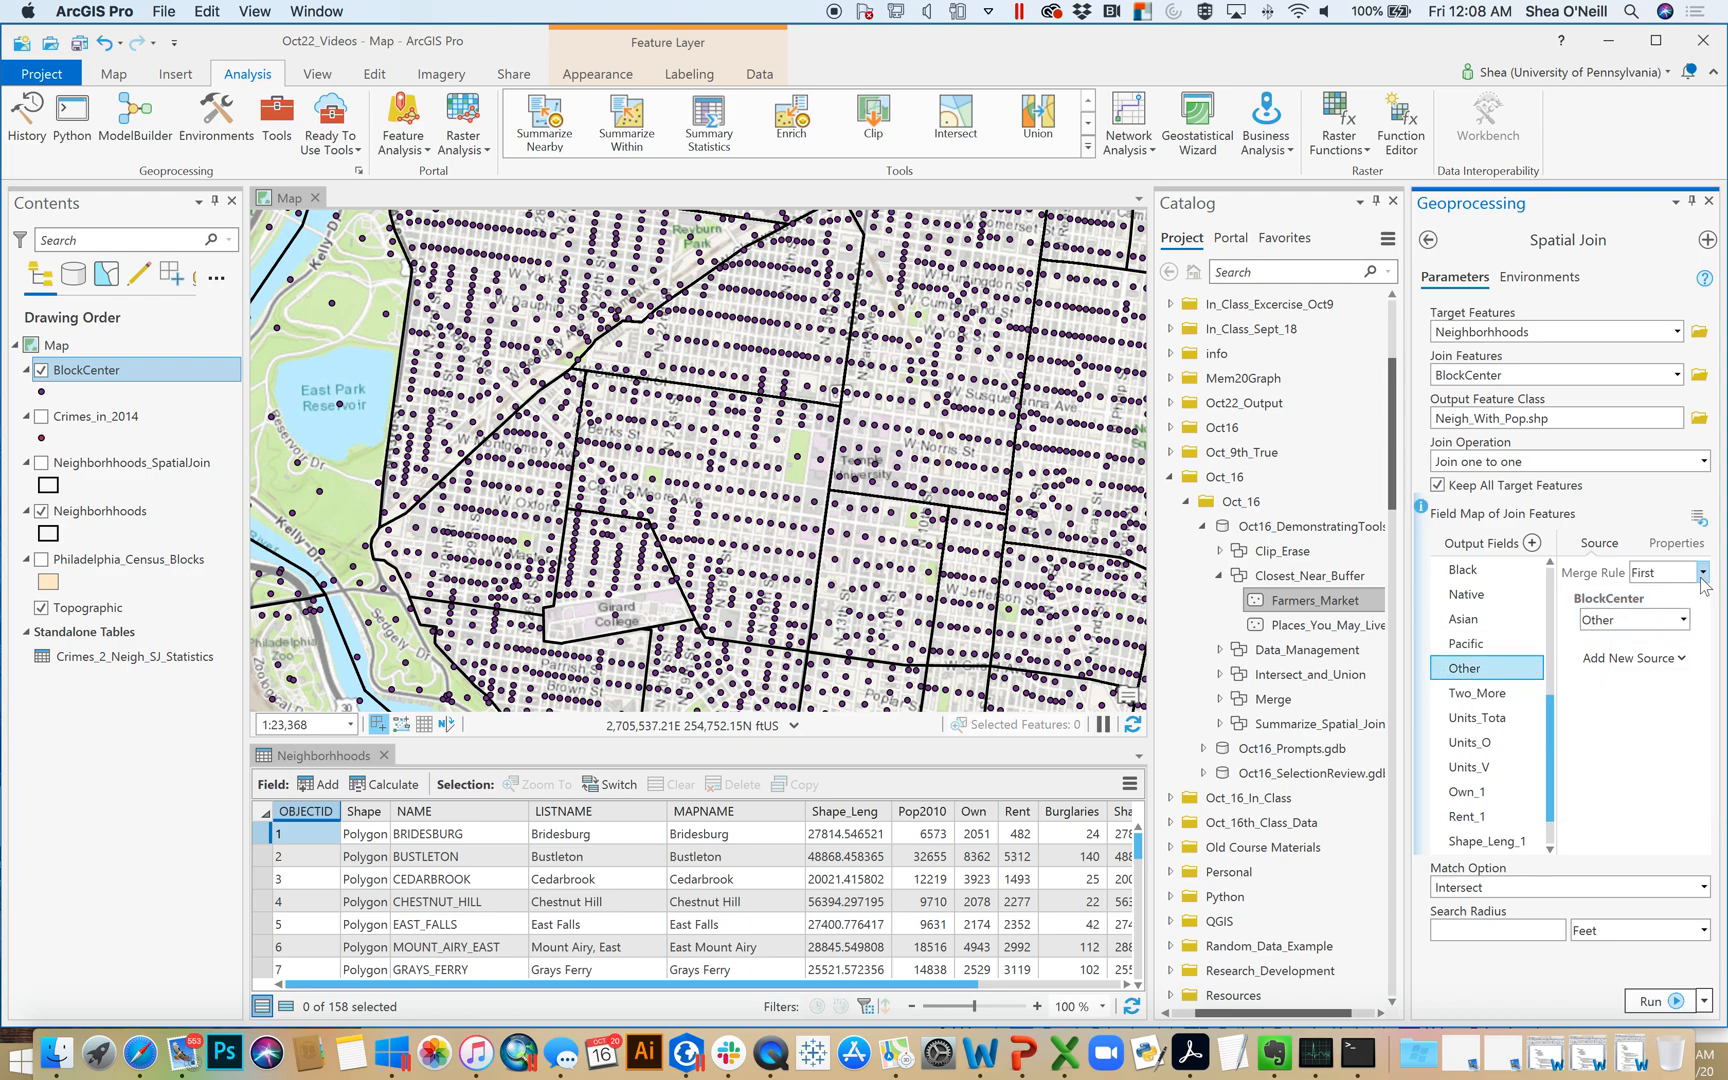
pyautogui.click(1704, 575)
pyautogui.click(1634, 700)
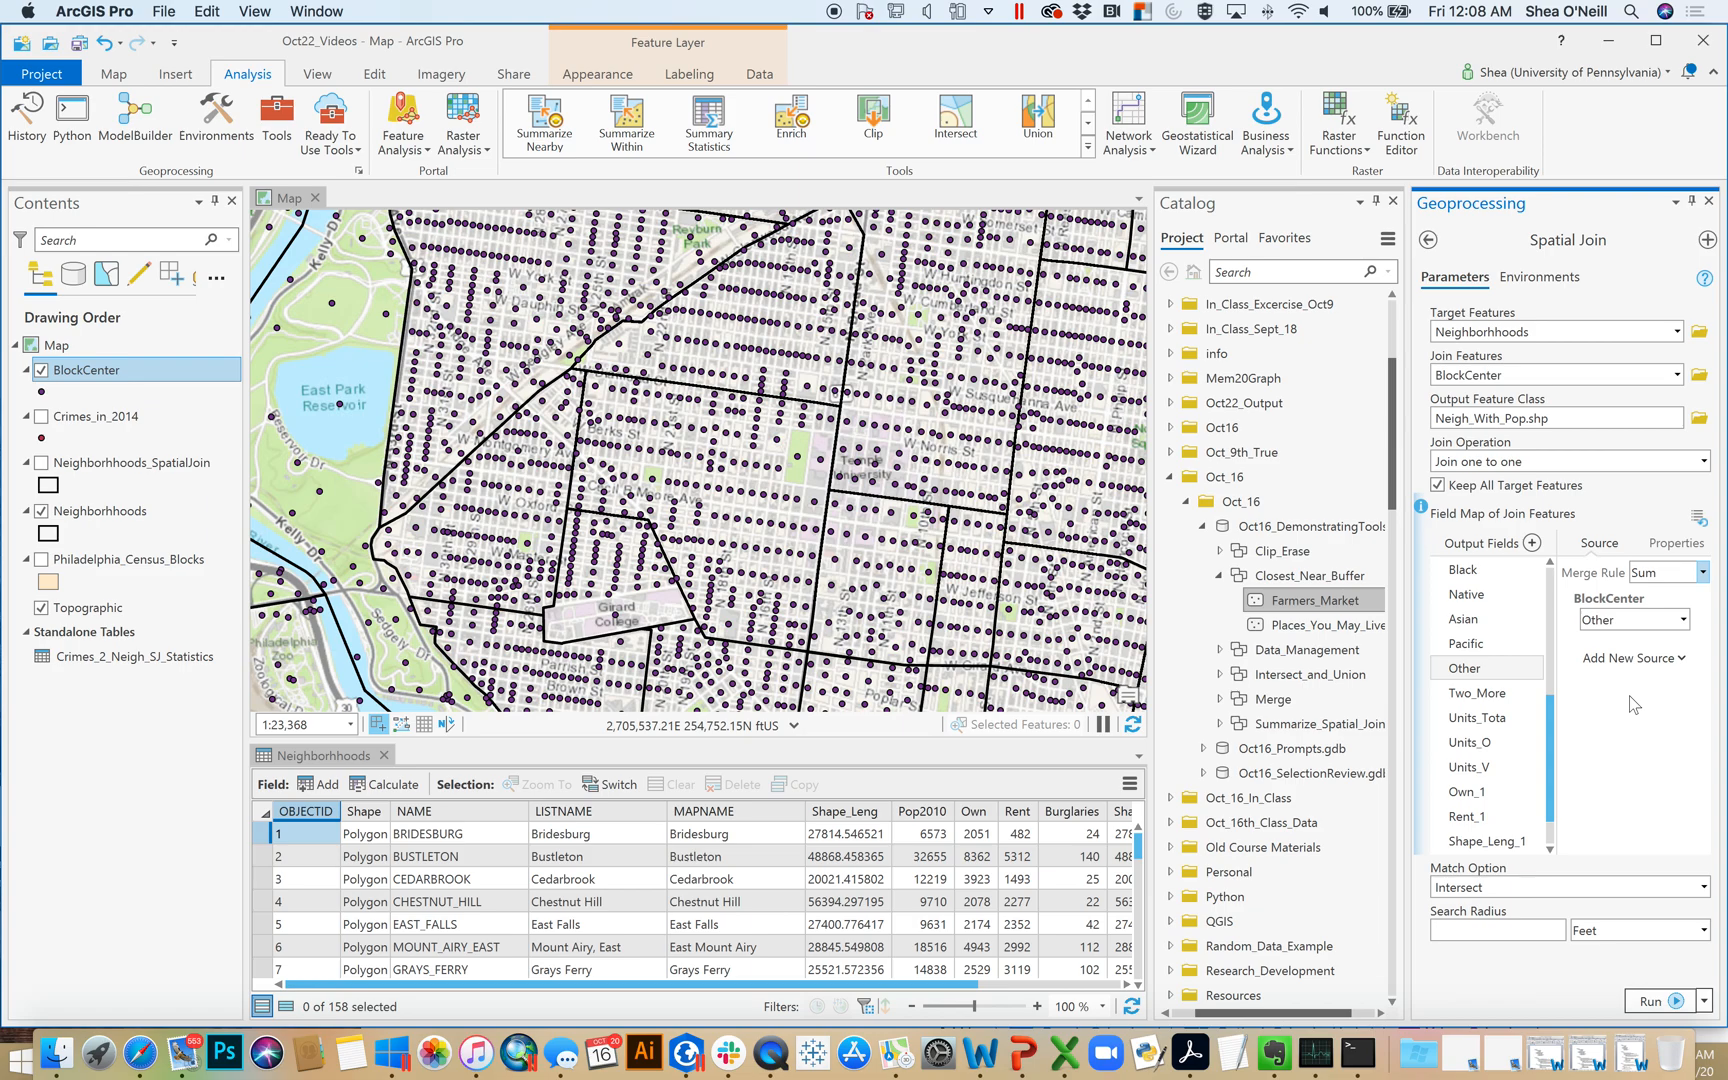
pyautogui.click(1478, 700)
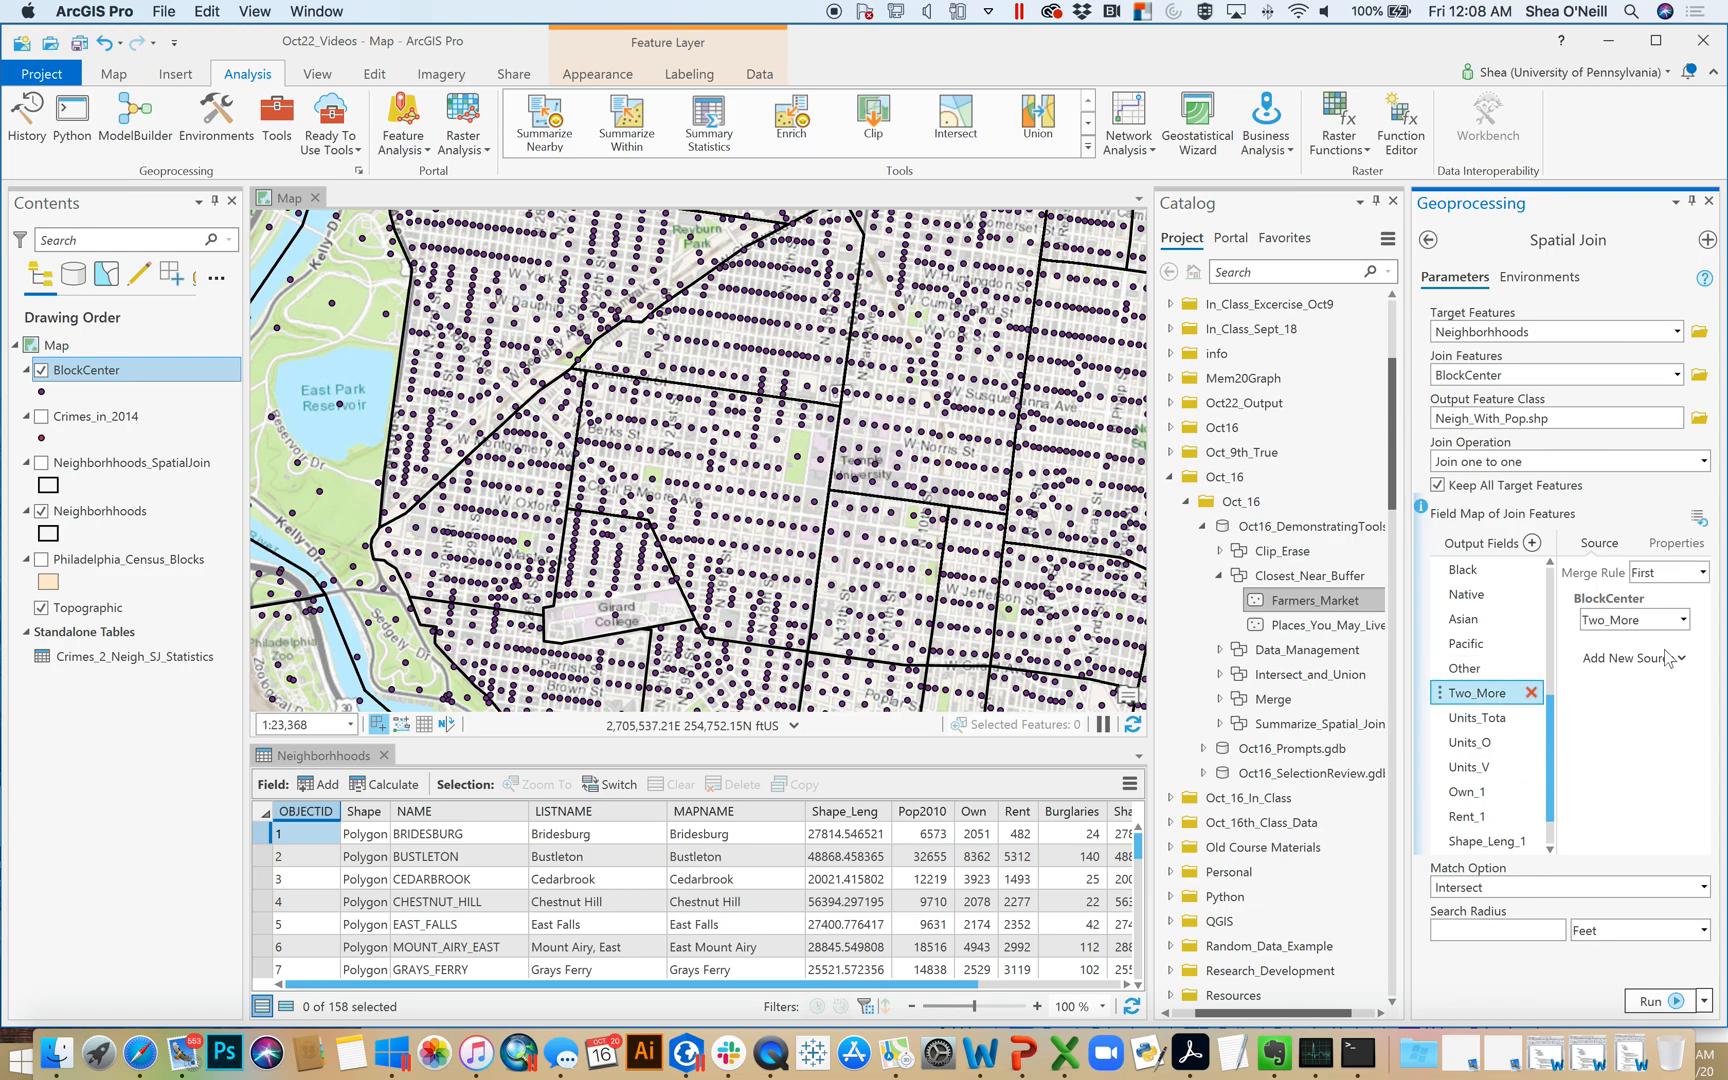
pyautogui.click(1704, 574)
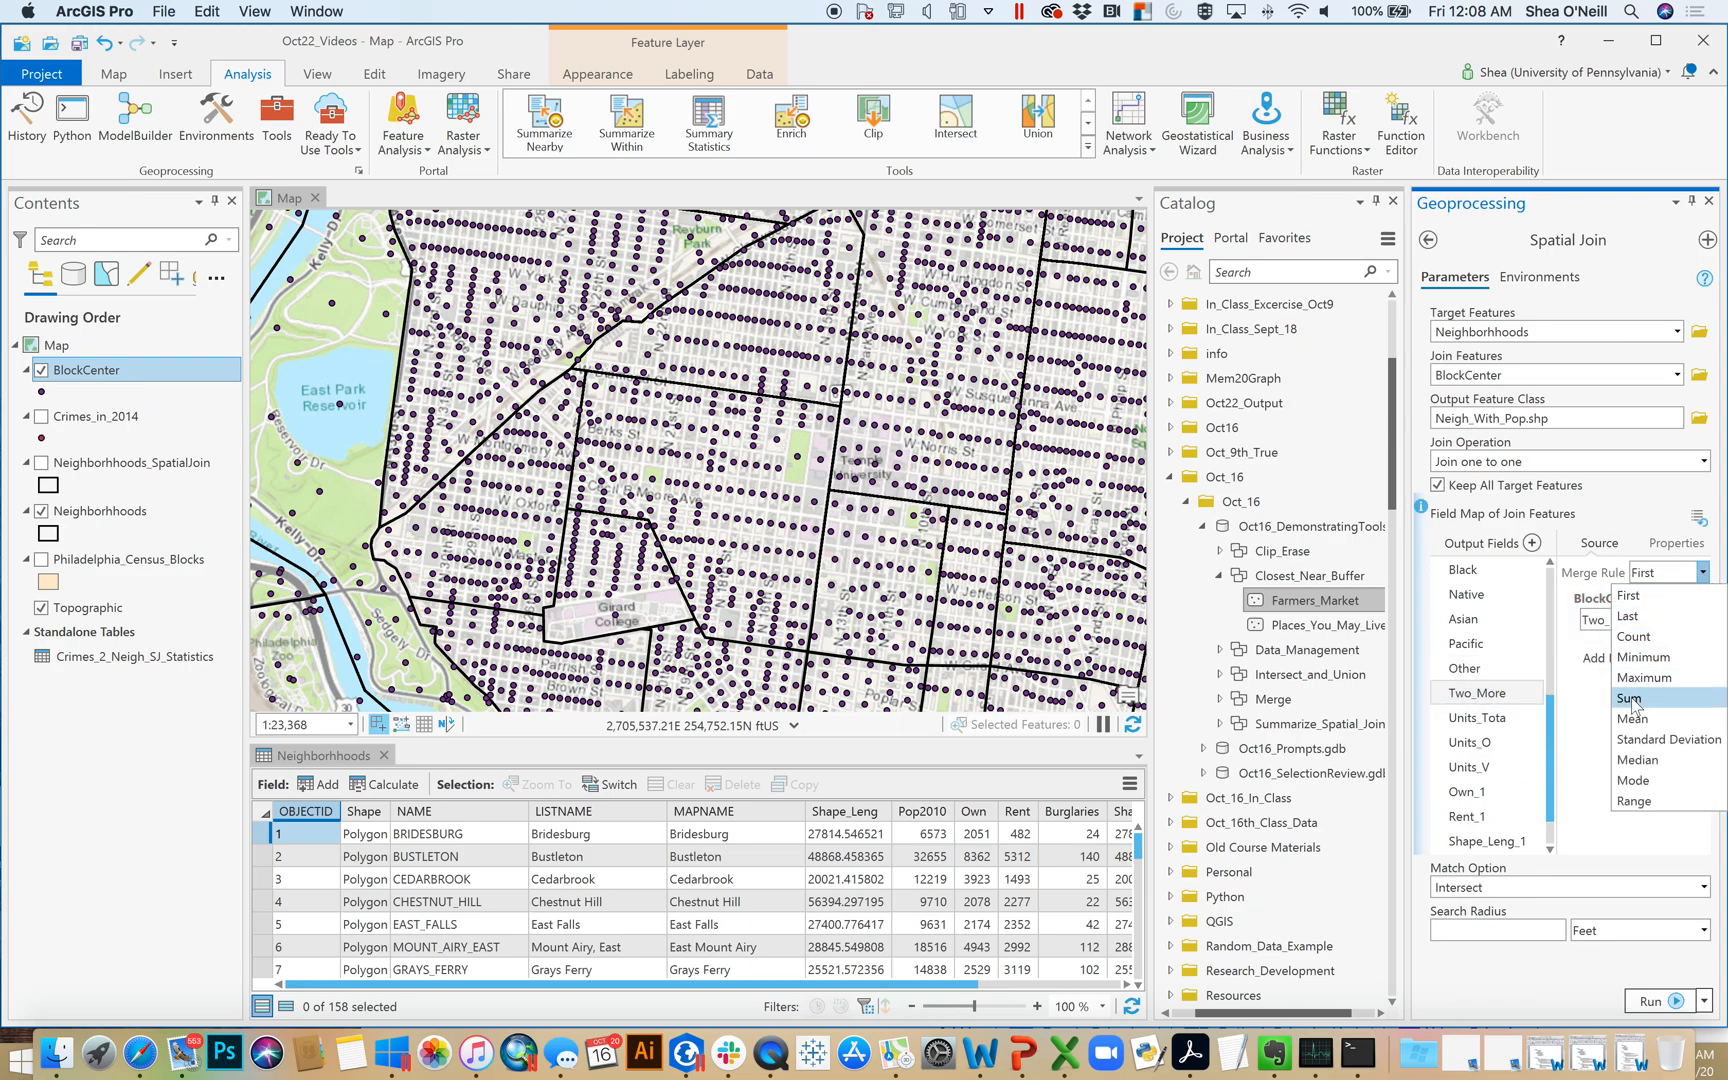
pyautogui.click(1634, 700)
# Set the merge rule of the housing unit fields Units_Tota, Units_O and Units_V to Sum
pyautogui.click(1477, 718)
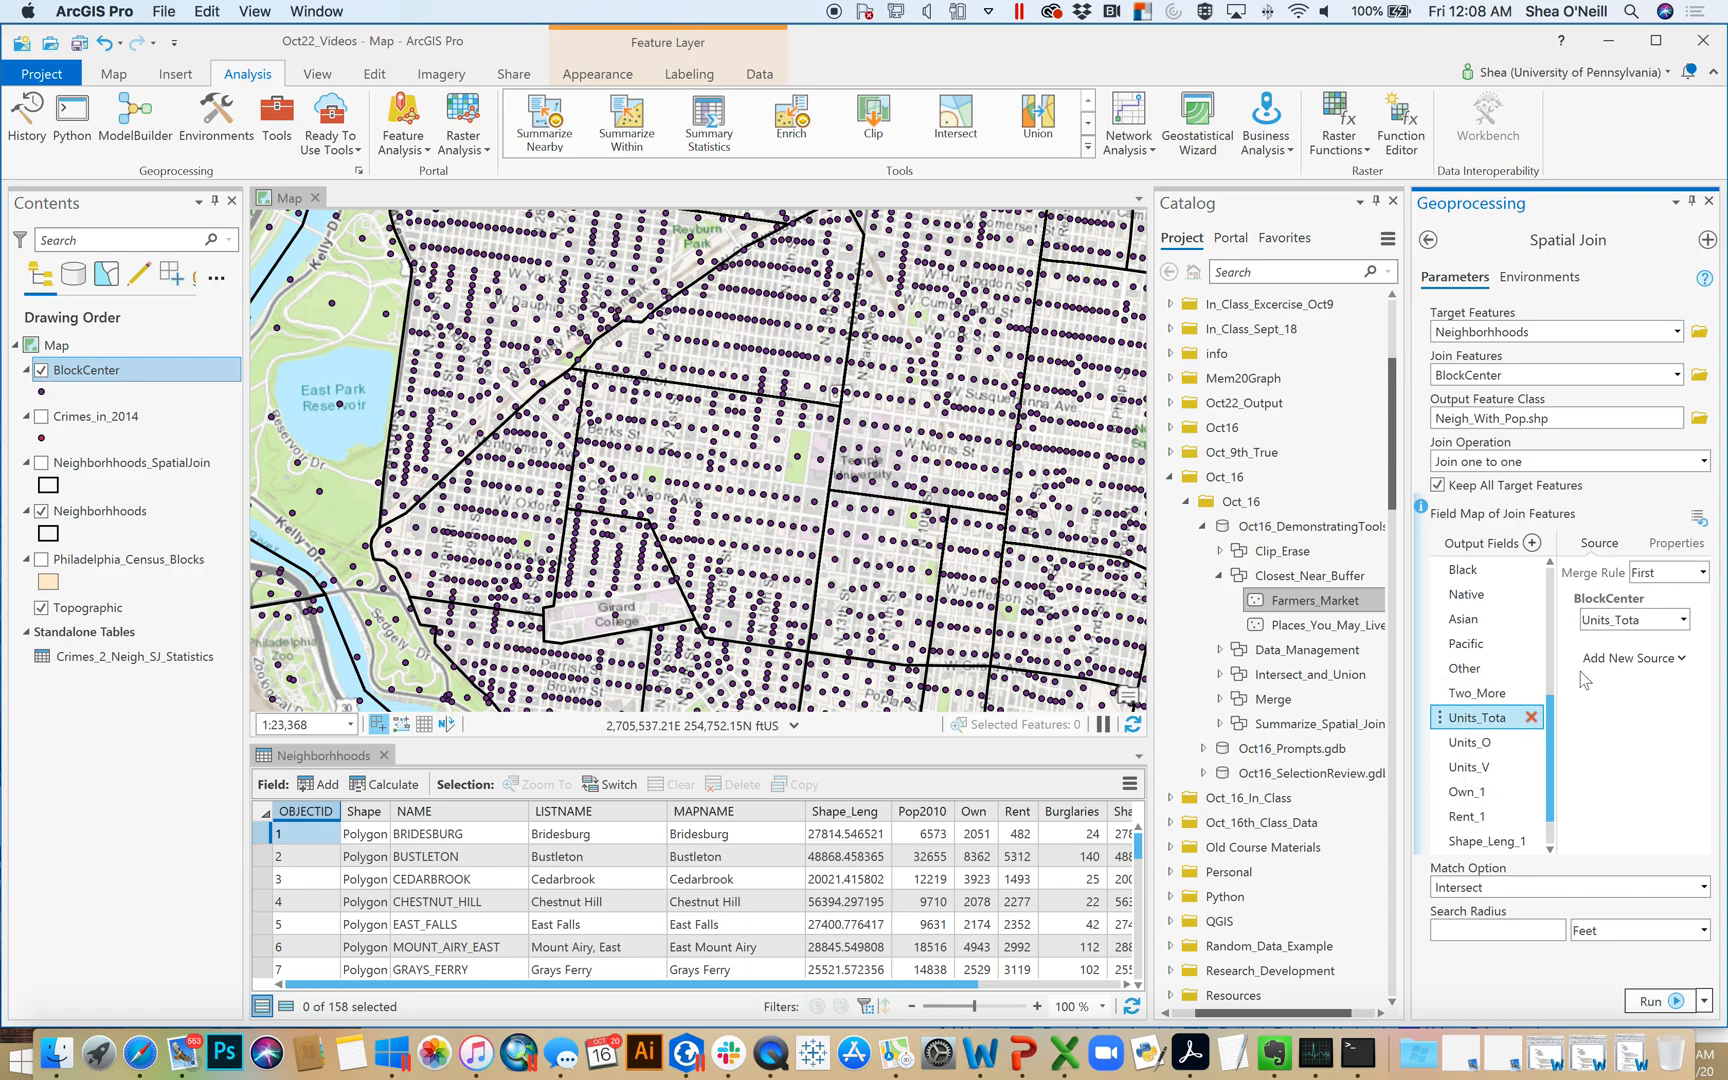
pyautogui.click(1703, 572)
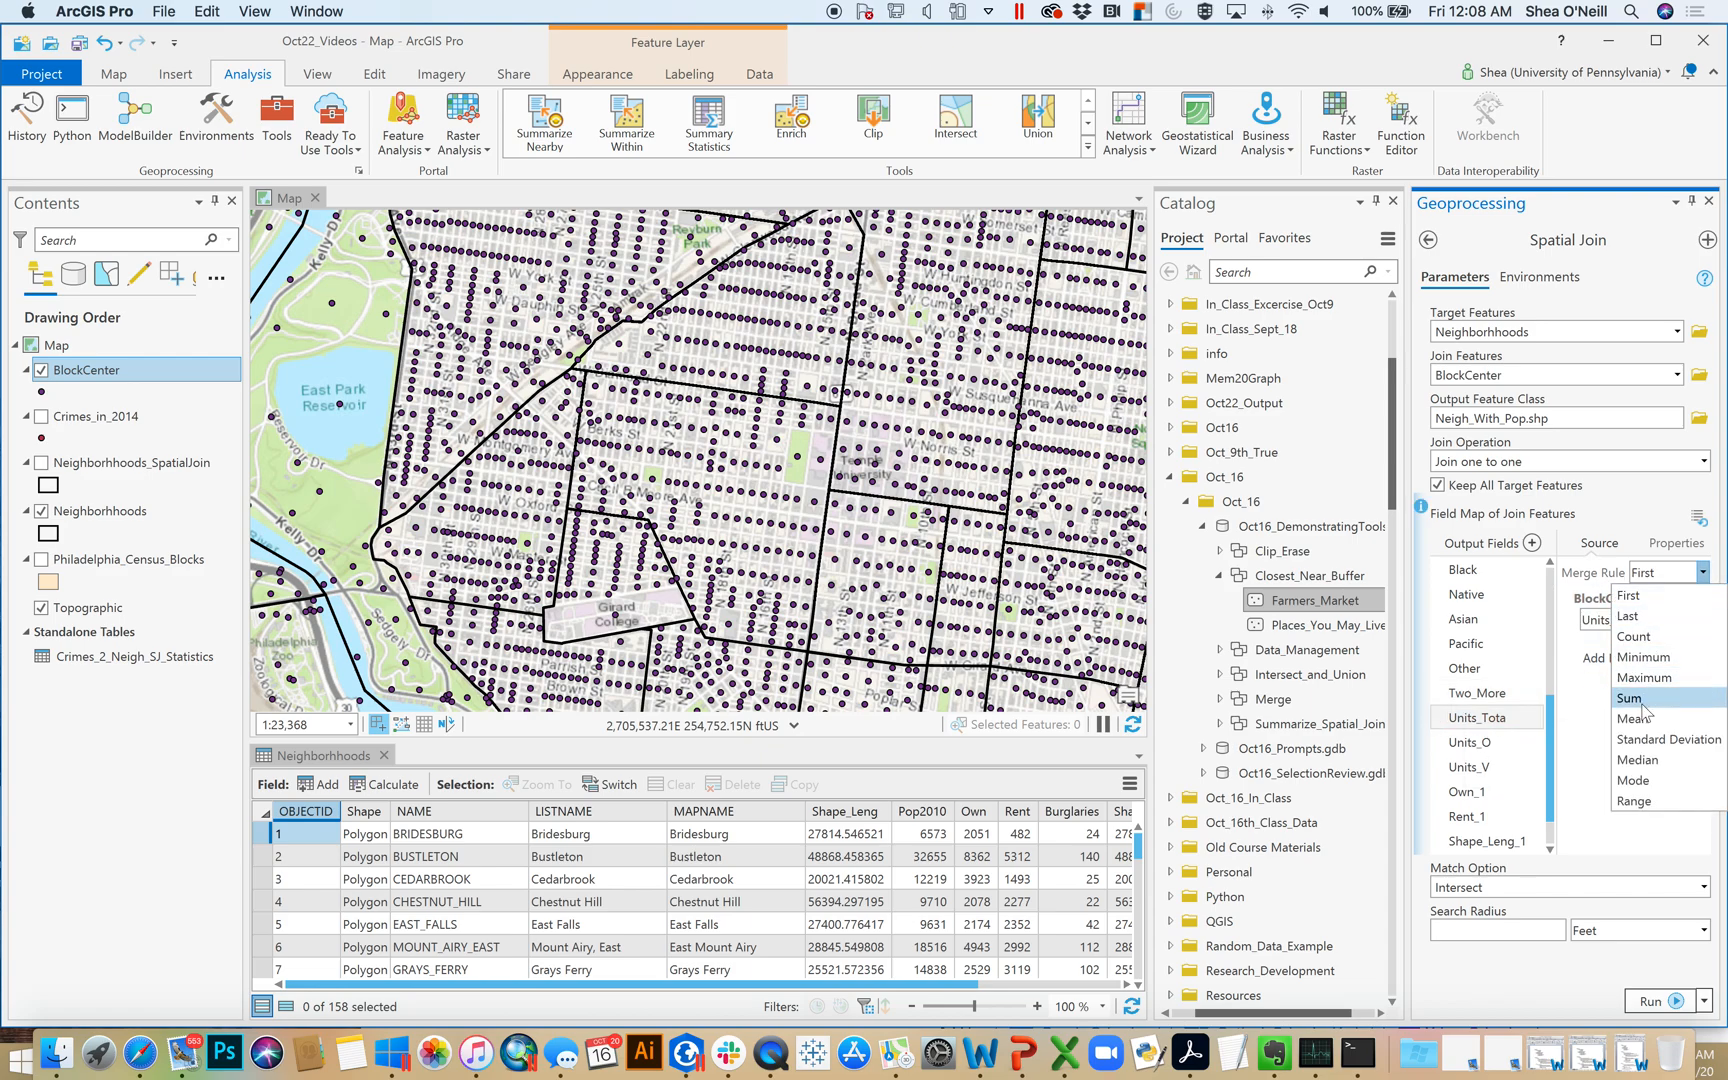
pyautogui.click(1645, 708)
pyautogui.click(1470, 742)
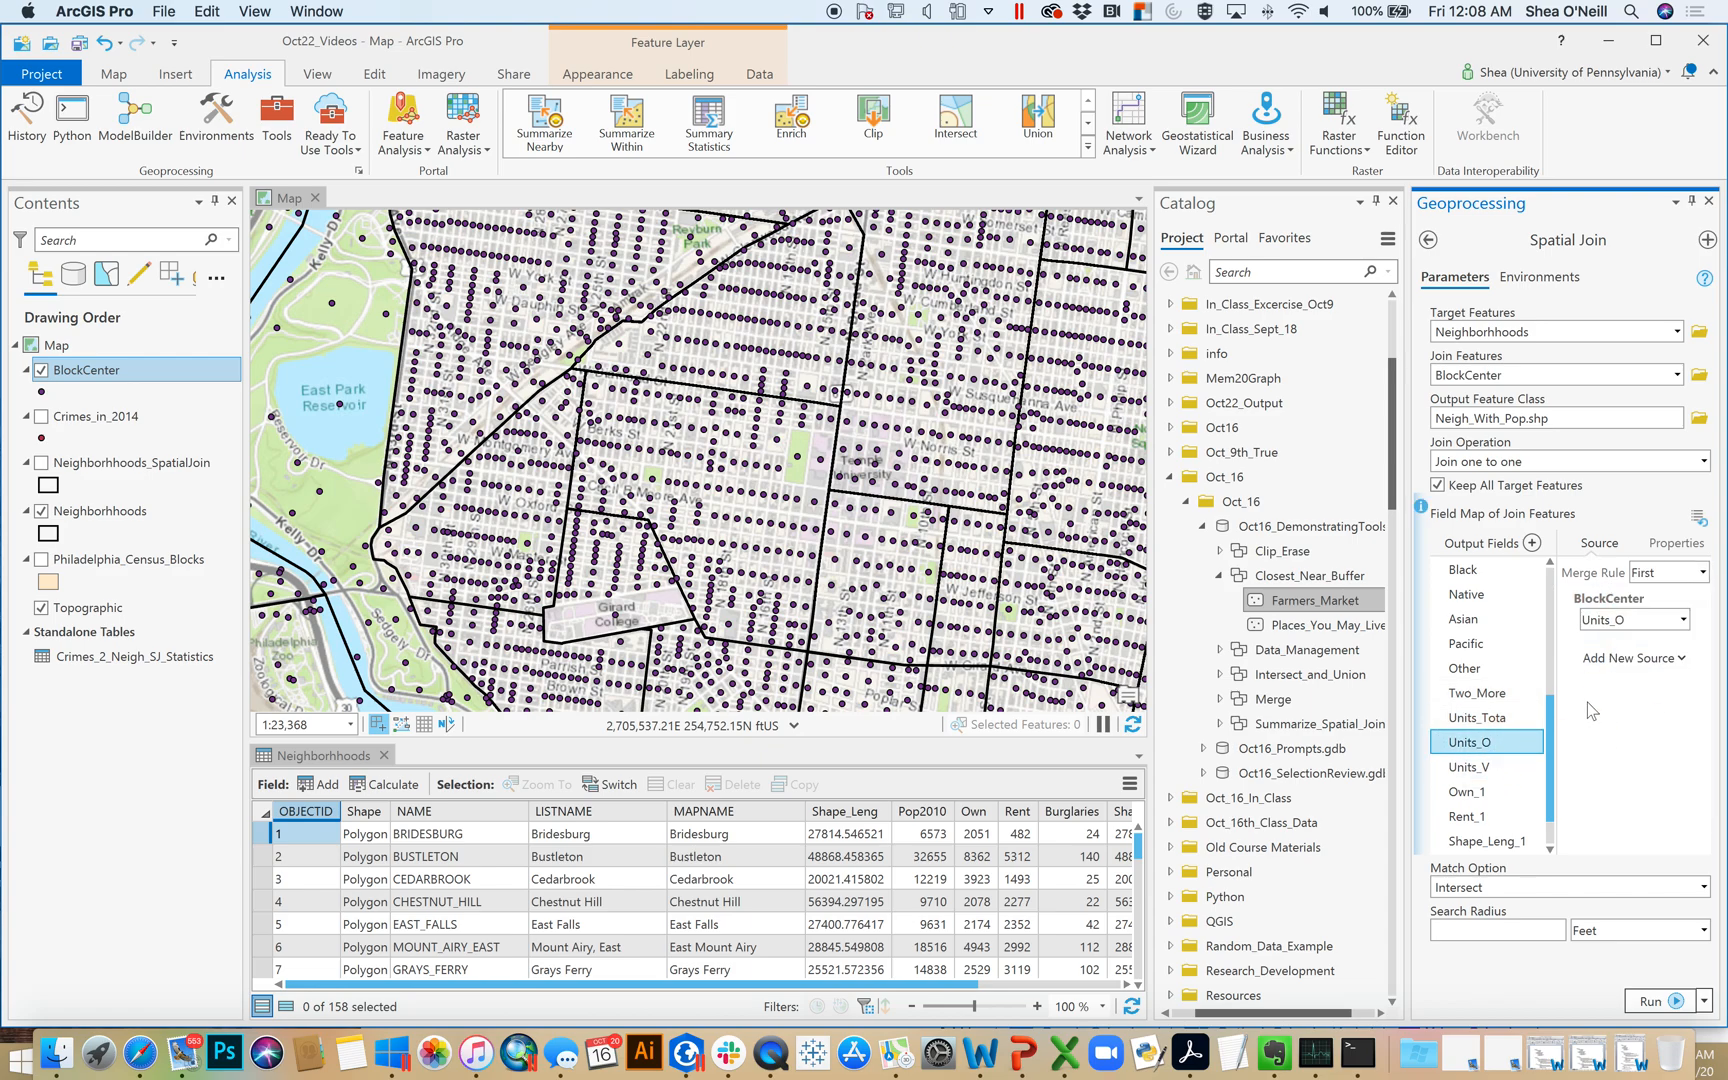
pyautogui.click(1703, 572)
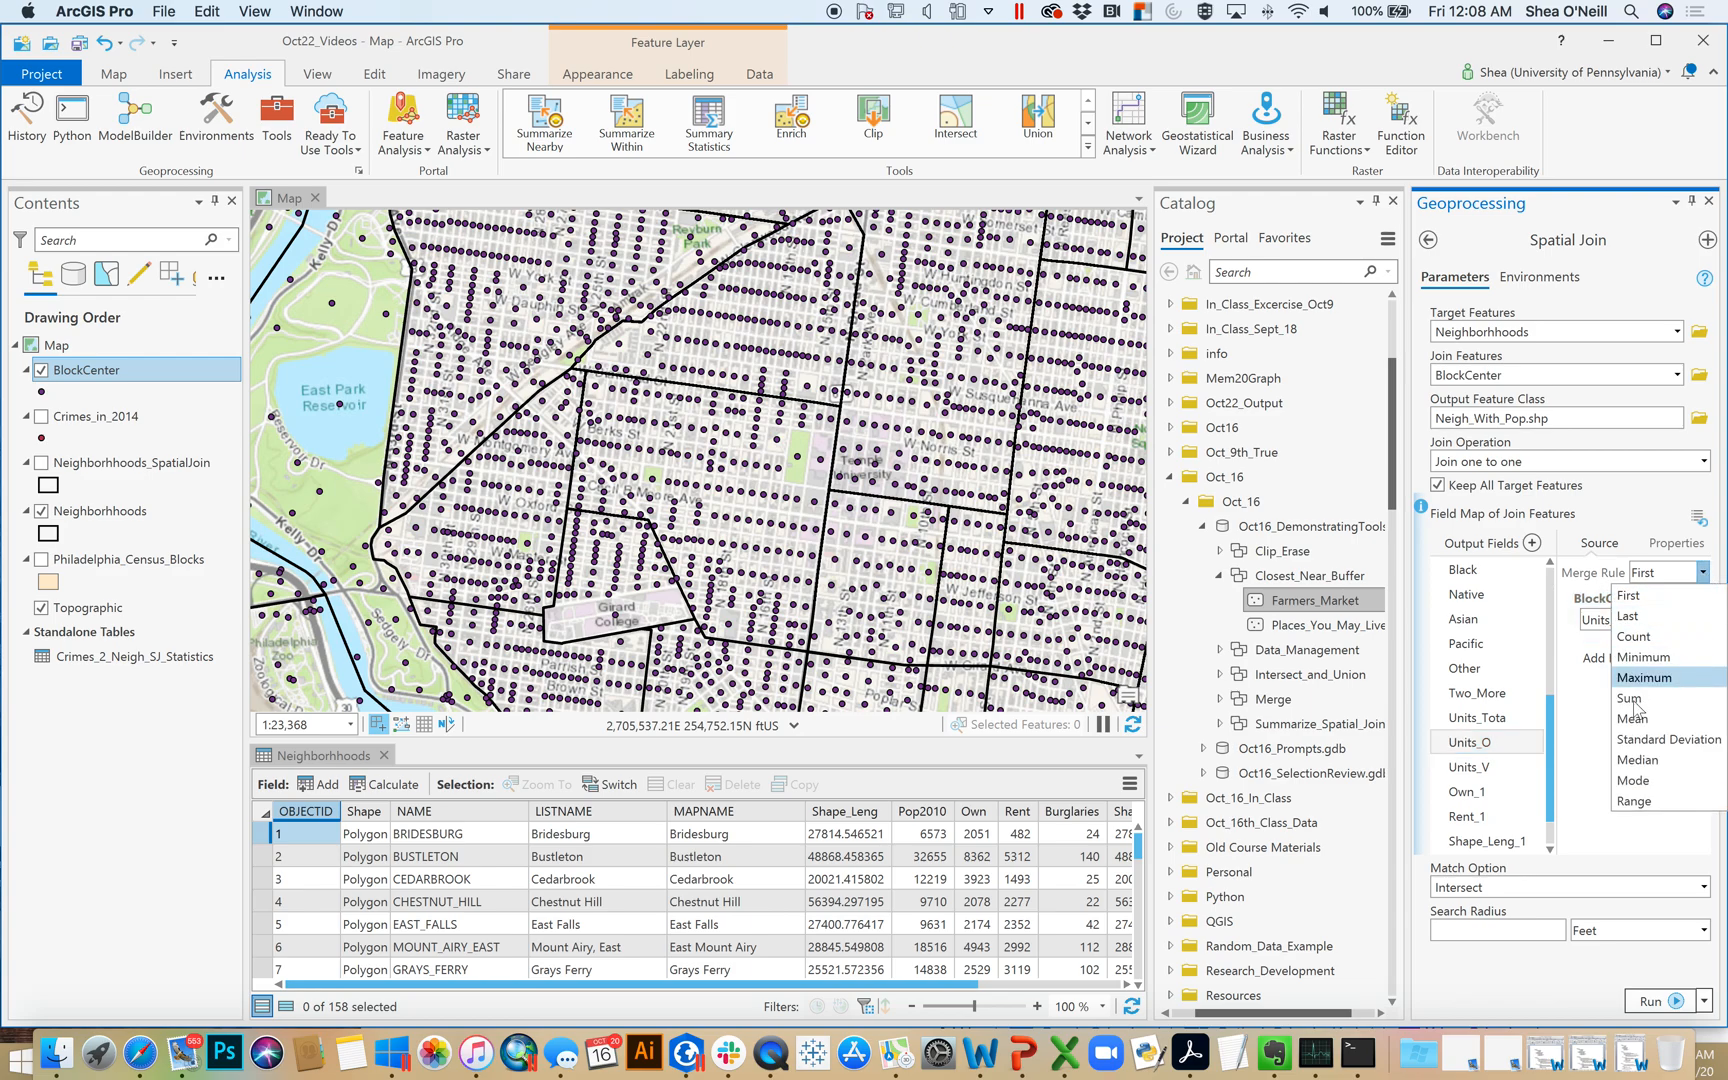
pyautogui.click(1640, 712)
pyautogui.click(1705, 576)
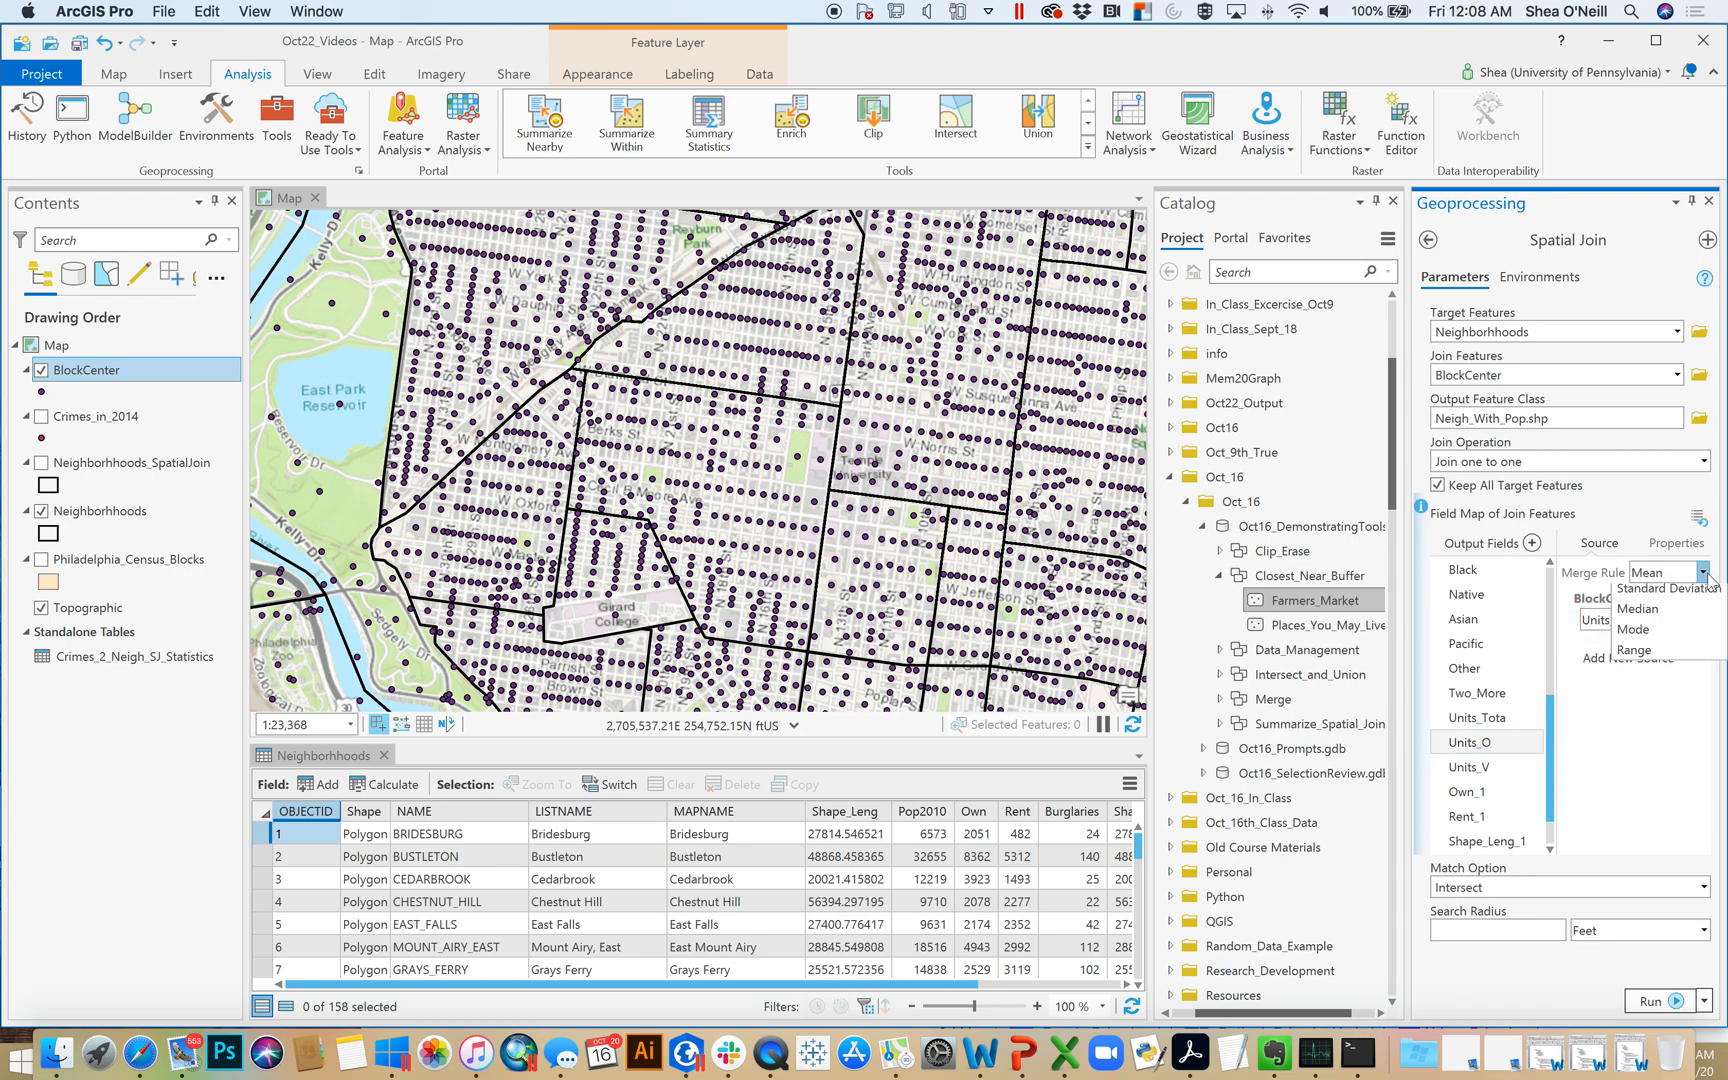
pyautogui.click(1645, 703)
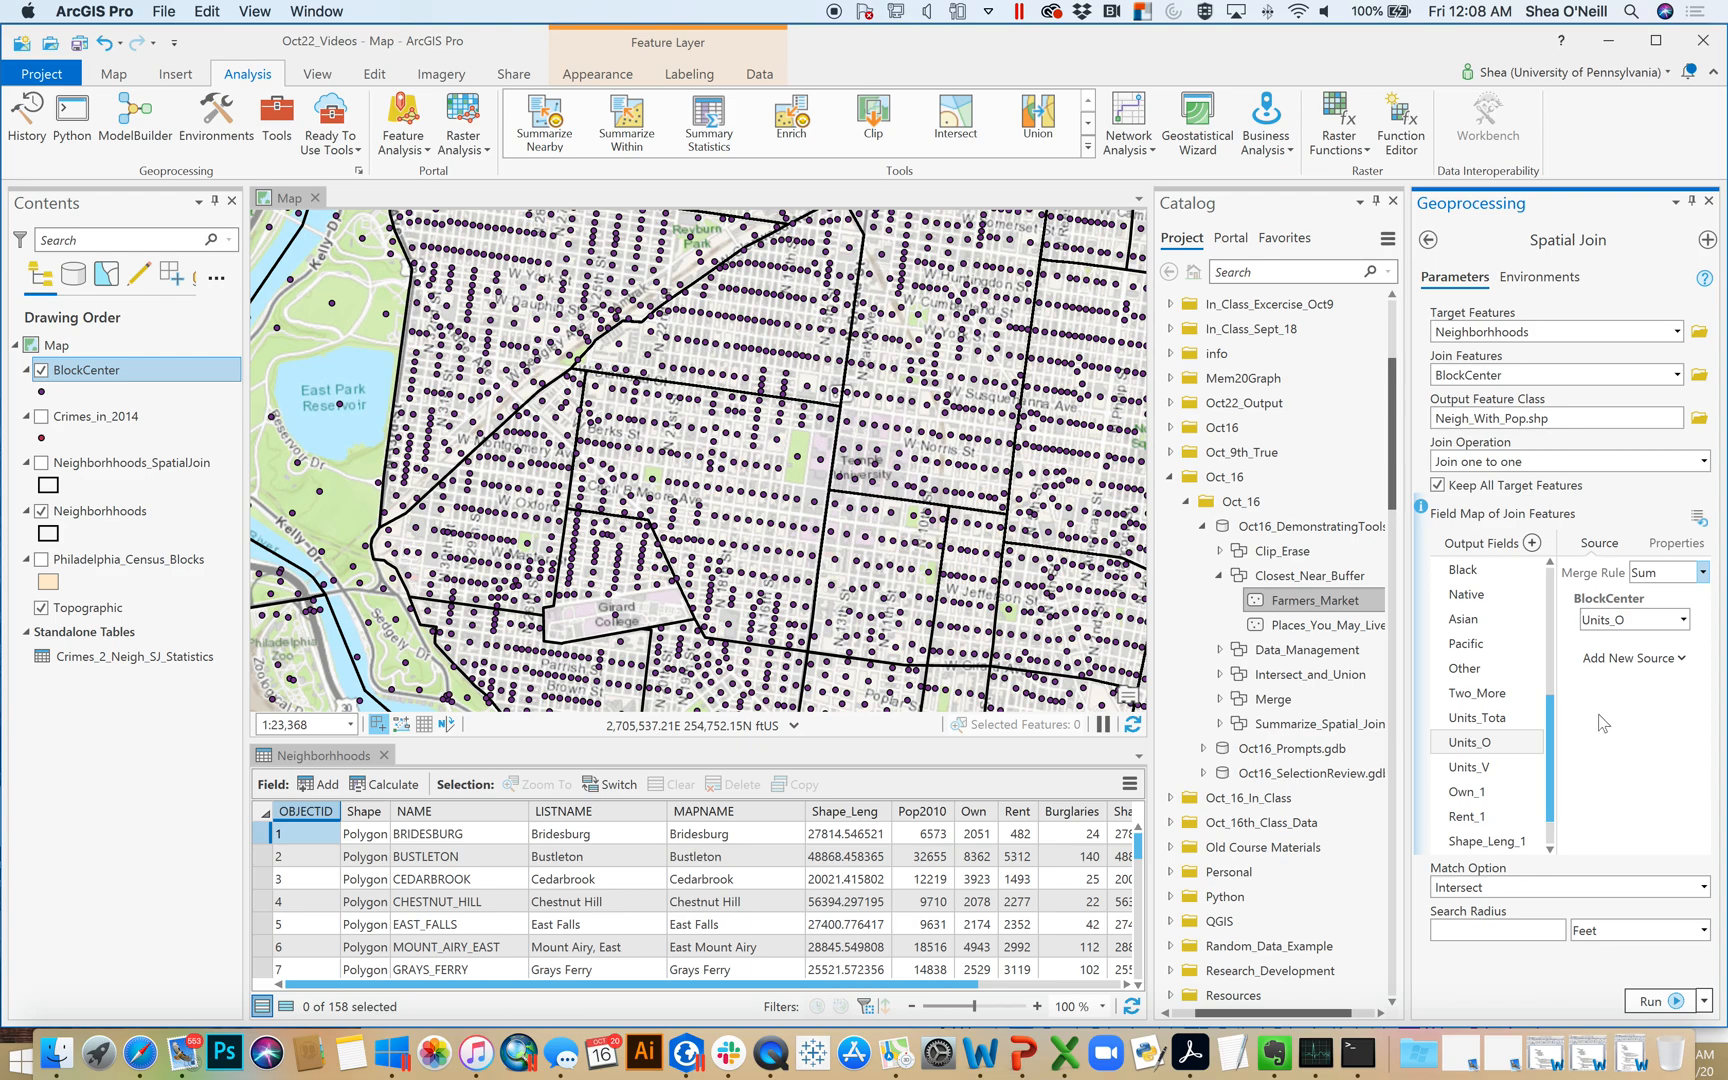
pyautogui.click(1485, 767)
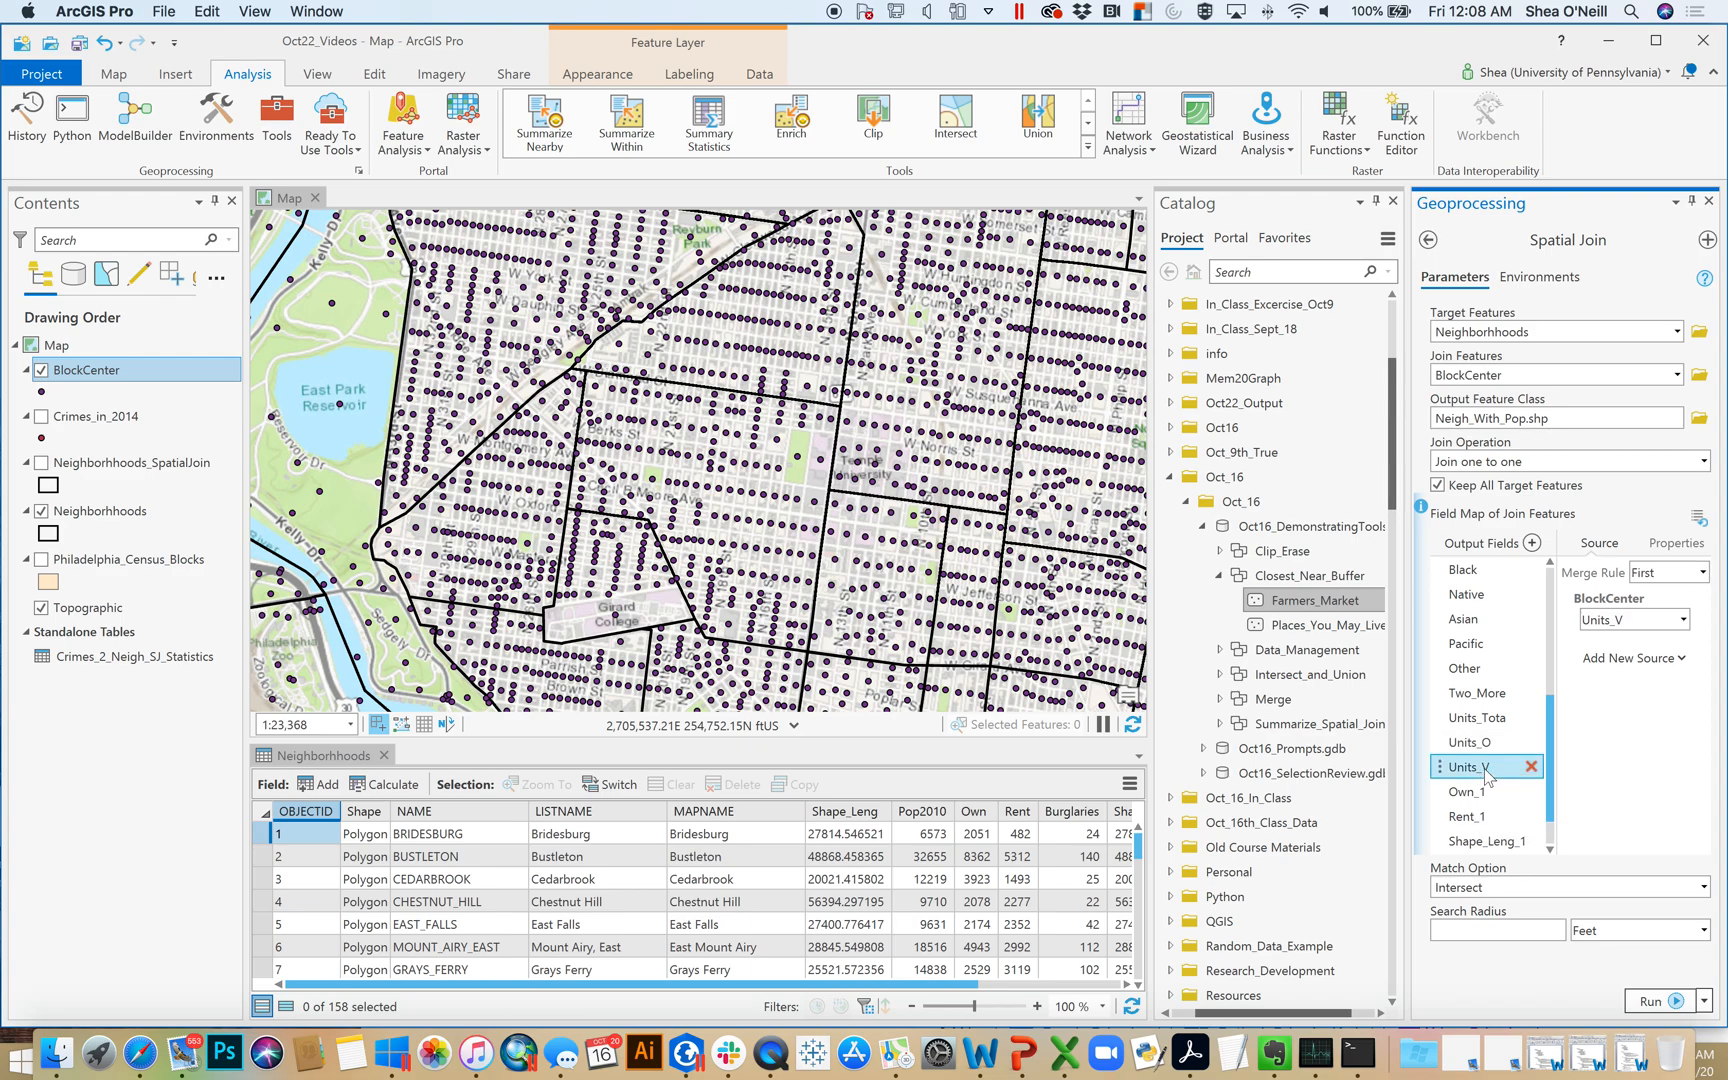
pyautogui.click(1705, 577)
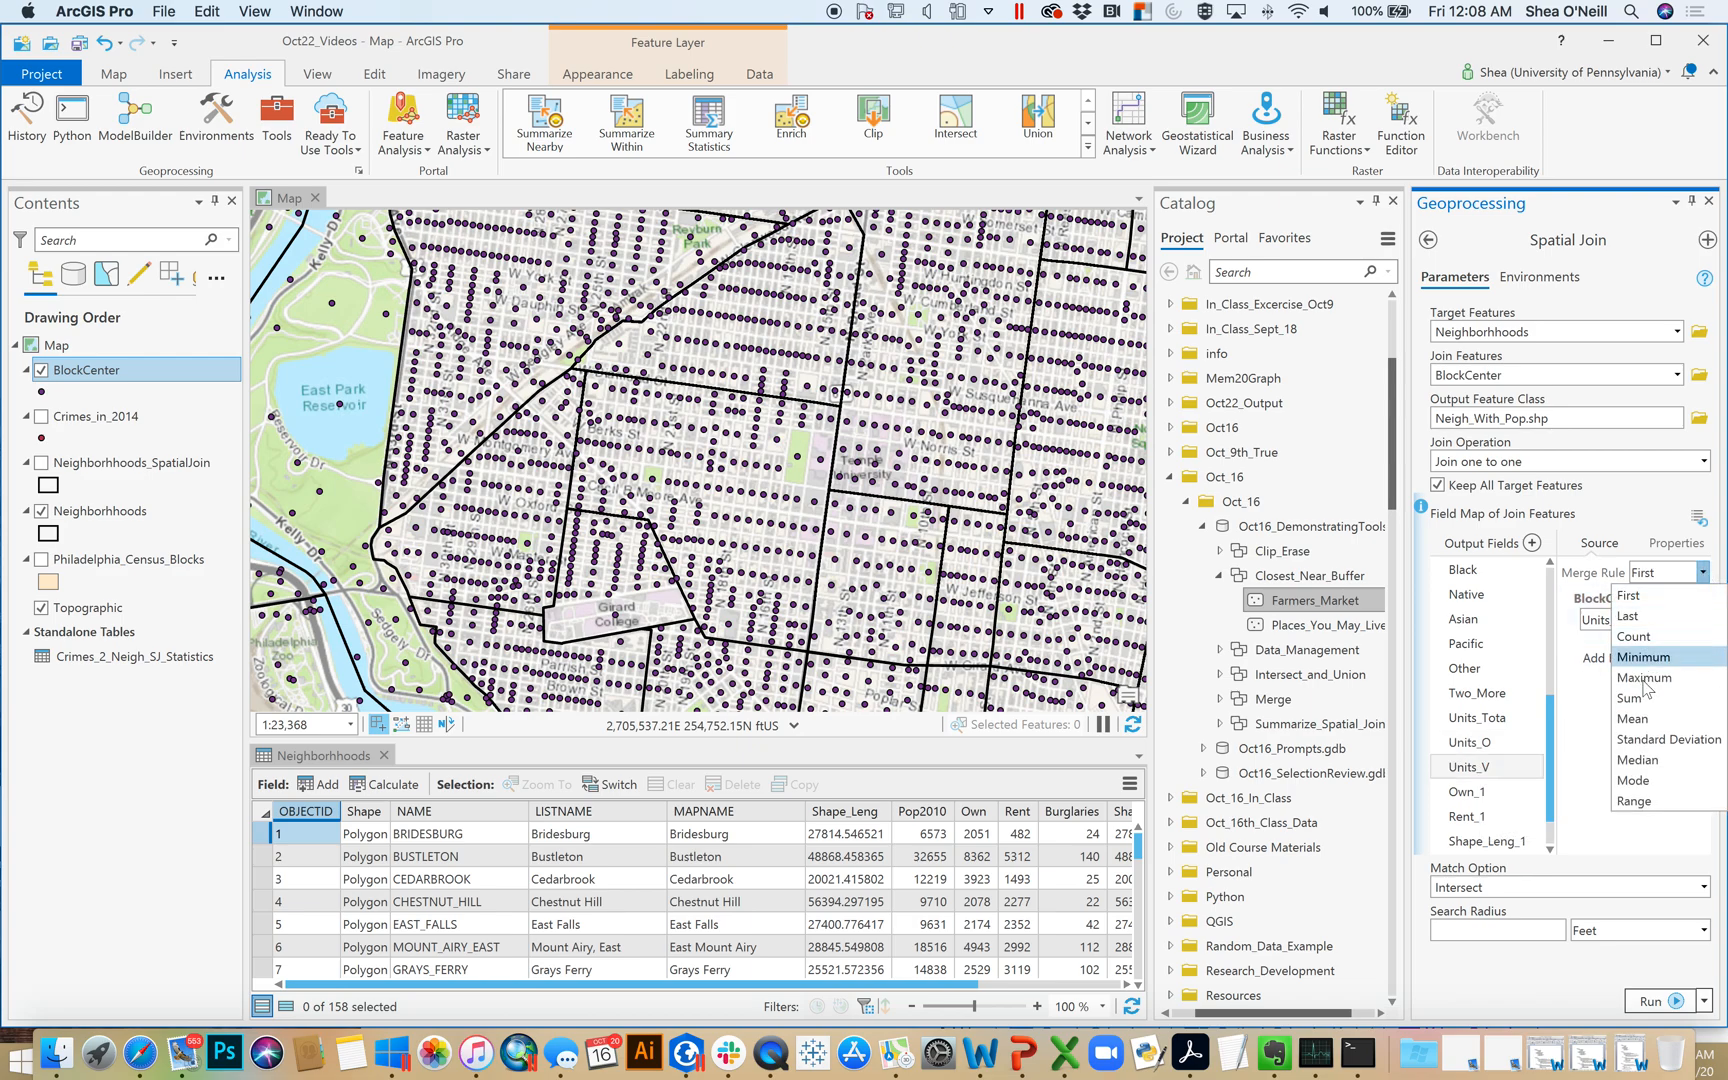
pyautogui.click(1645, 705)
# Set the merge rule of the Own_1 and Rent_1 output fields to Sum
pyautogui.click(1478, 791)
pyautogui.click(1703, 576)
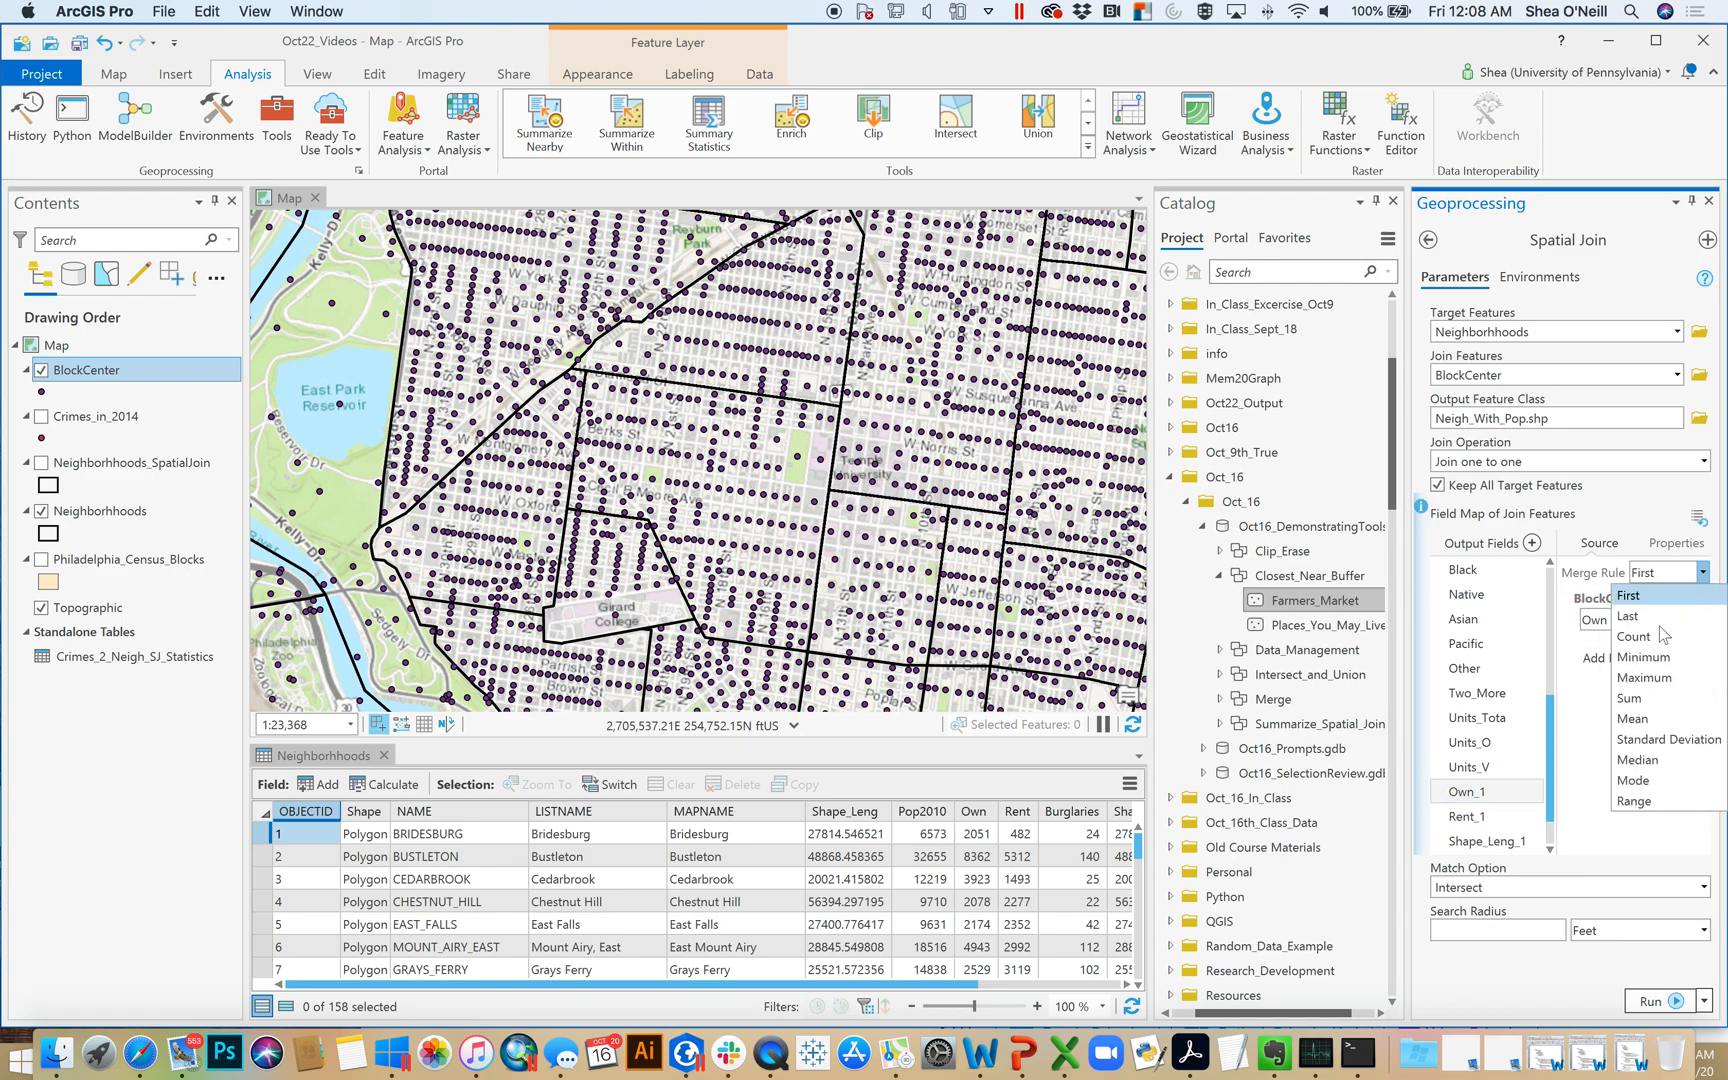
pyautogui.click(1632, 705)
pyautogui.click(1485, 816)
pyautogui.click(1703, 572)
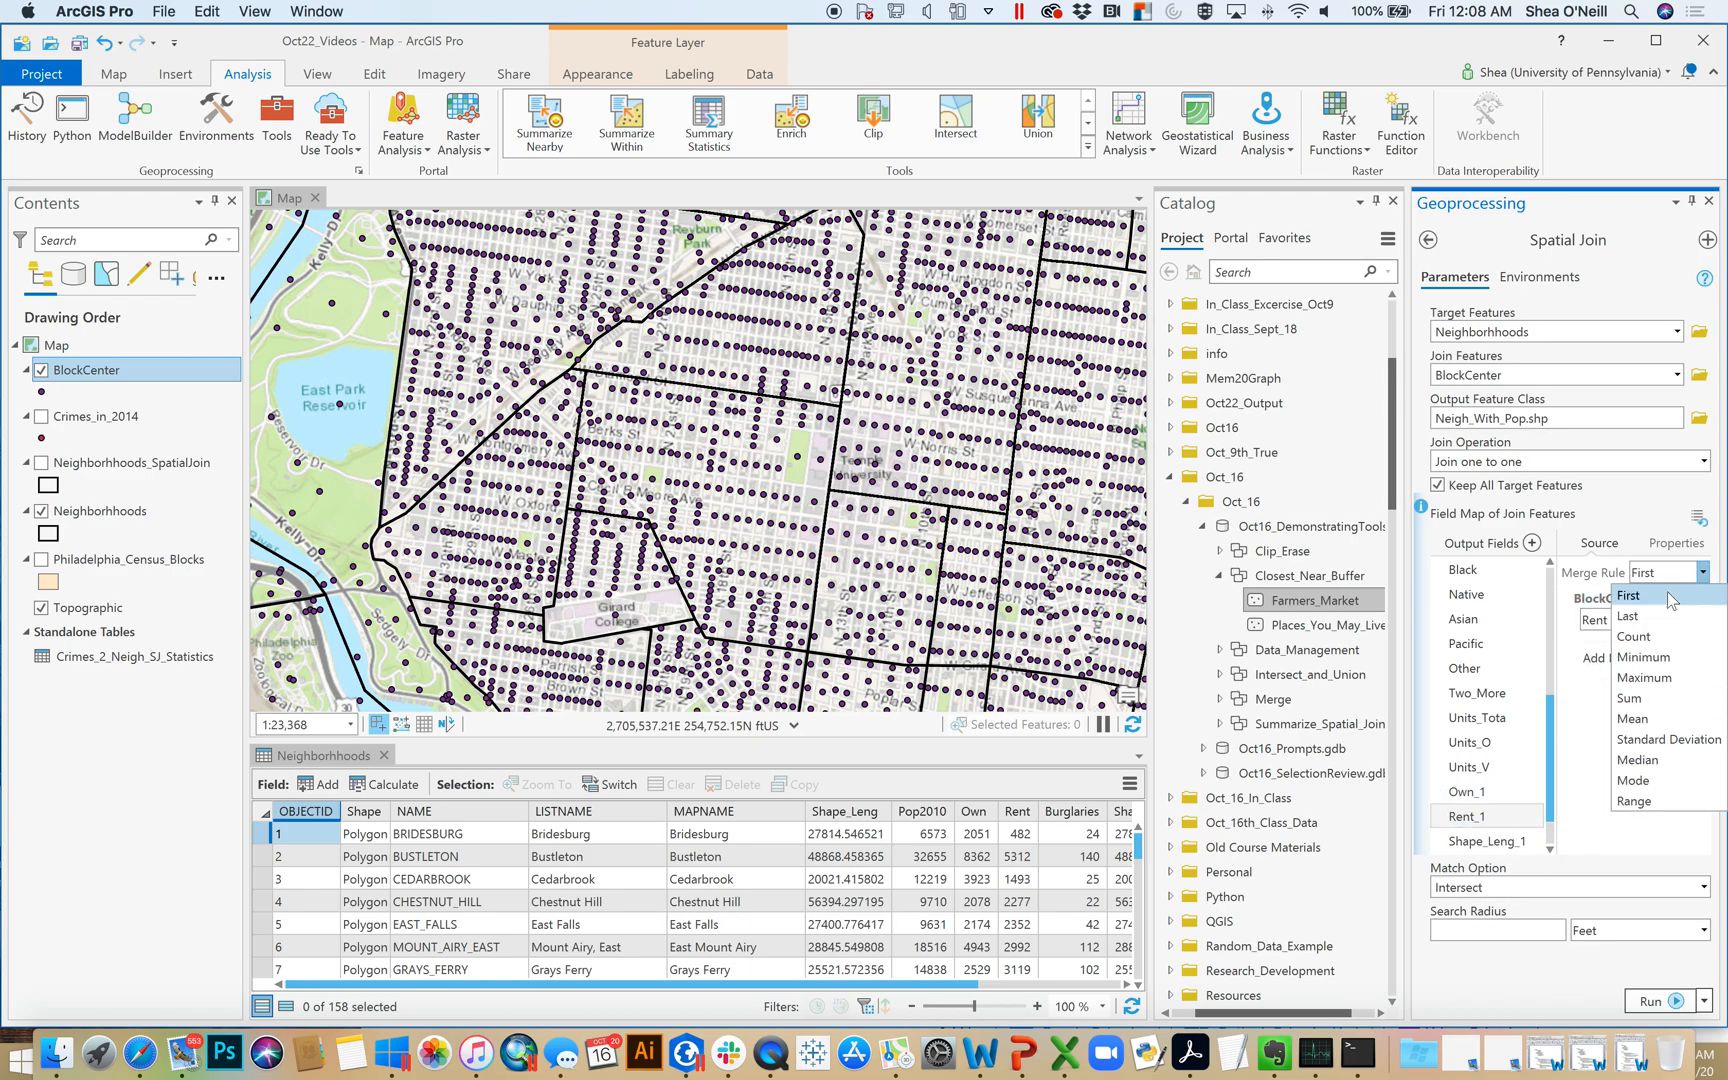
pyautogui.click(1647, 684)
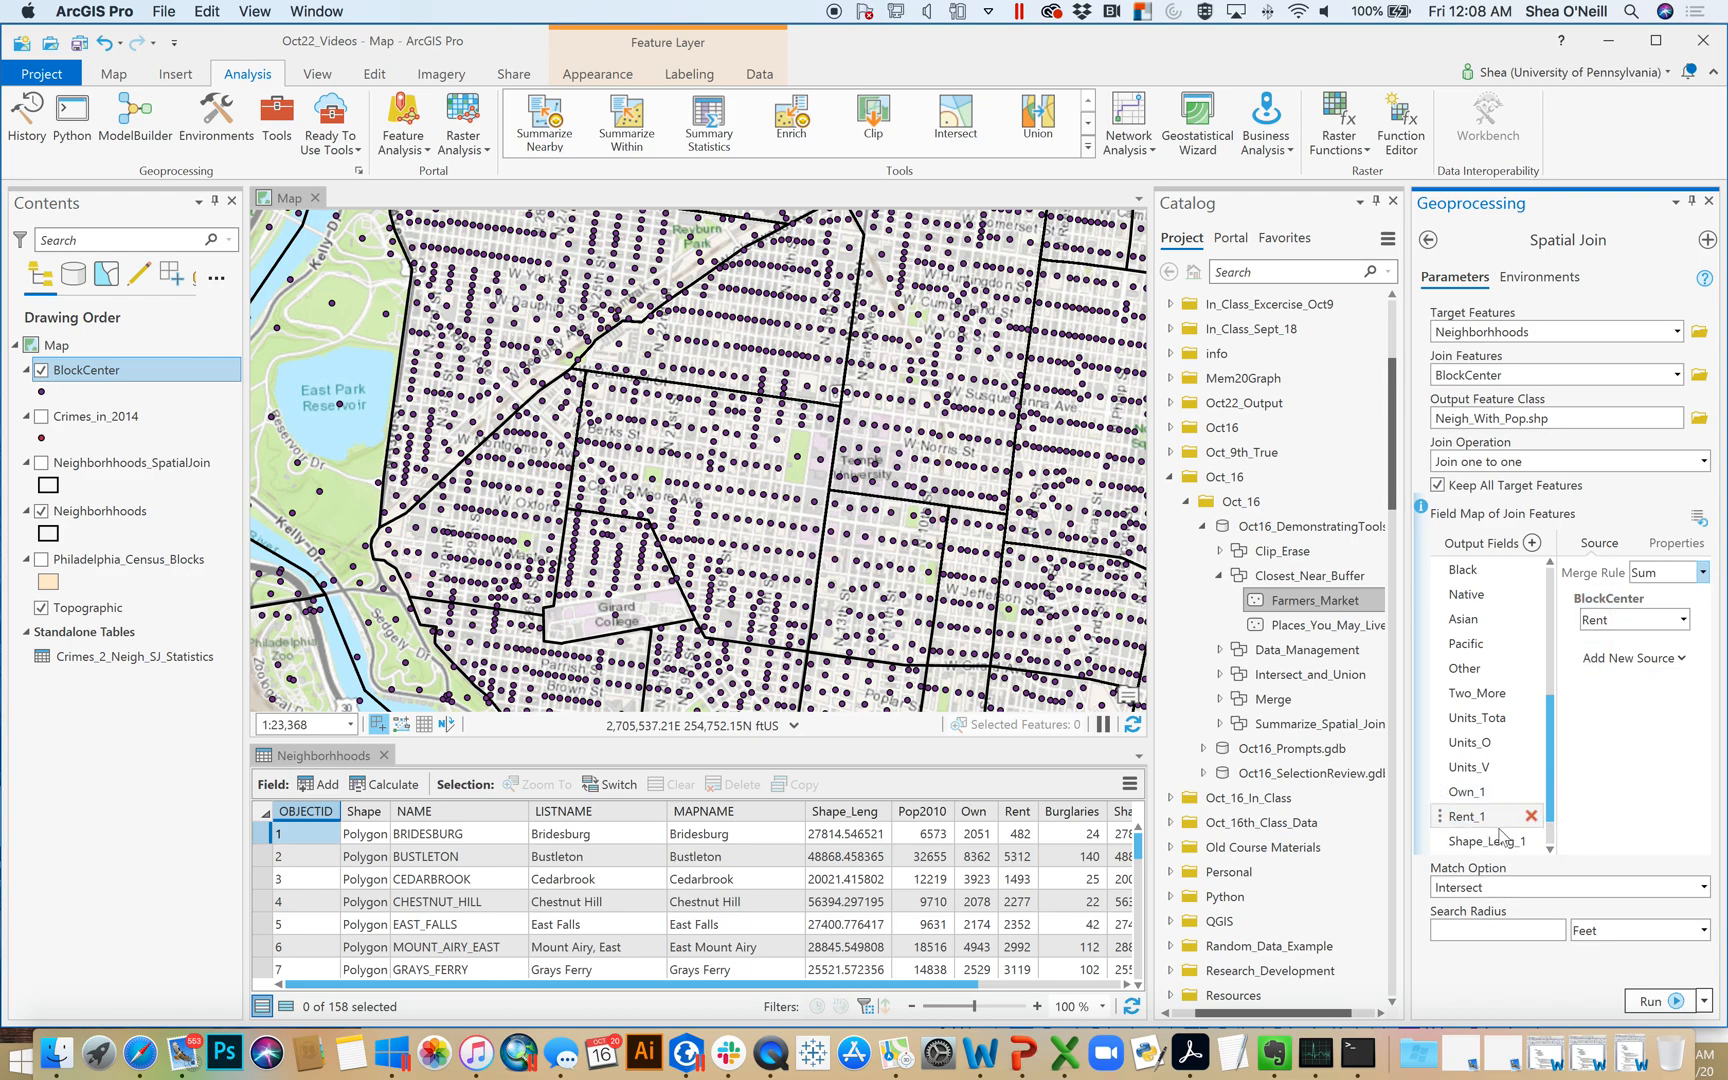
# Remove Shape_Leng_1, the BlockCenter Shape_Area field and ORIG_FID from the join's output fields
pyautogui.click(1490, 845)
pyautogui.click(1531, 841)
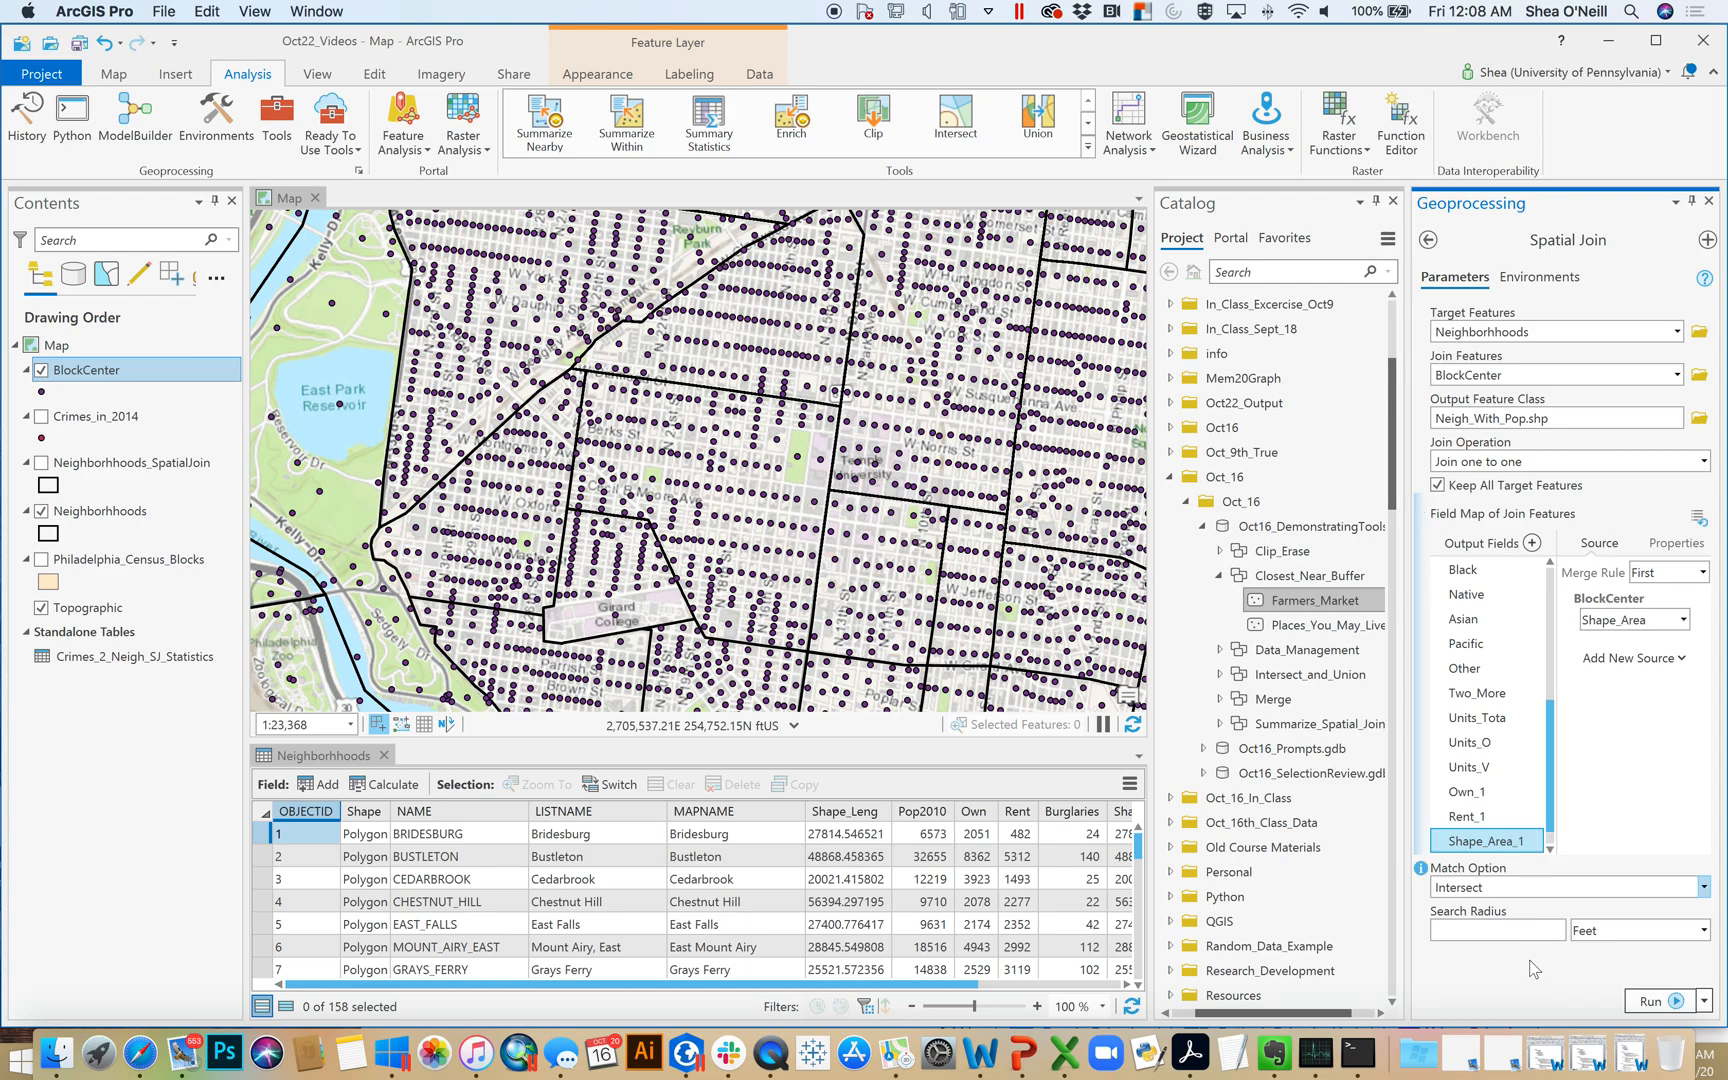
pyautogui.click(1531, 841)
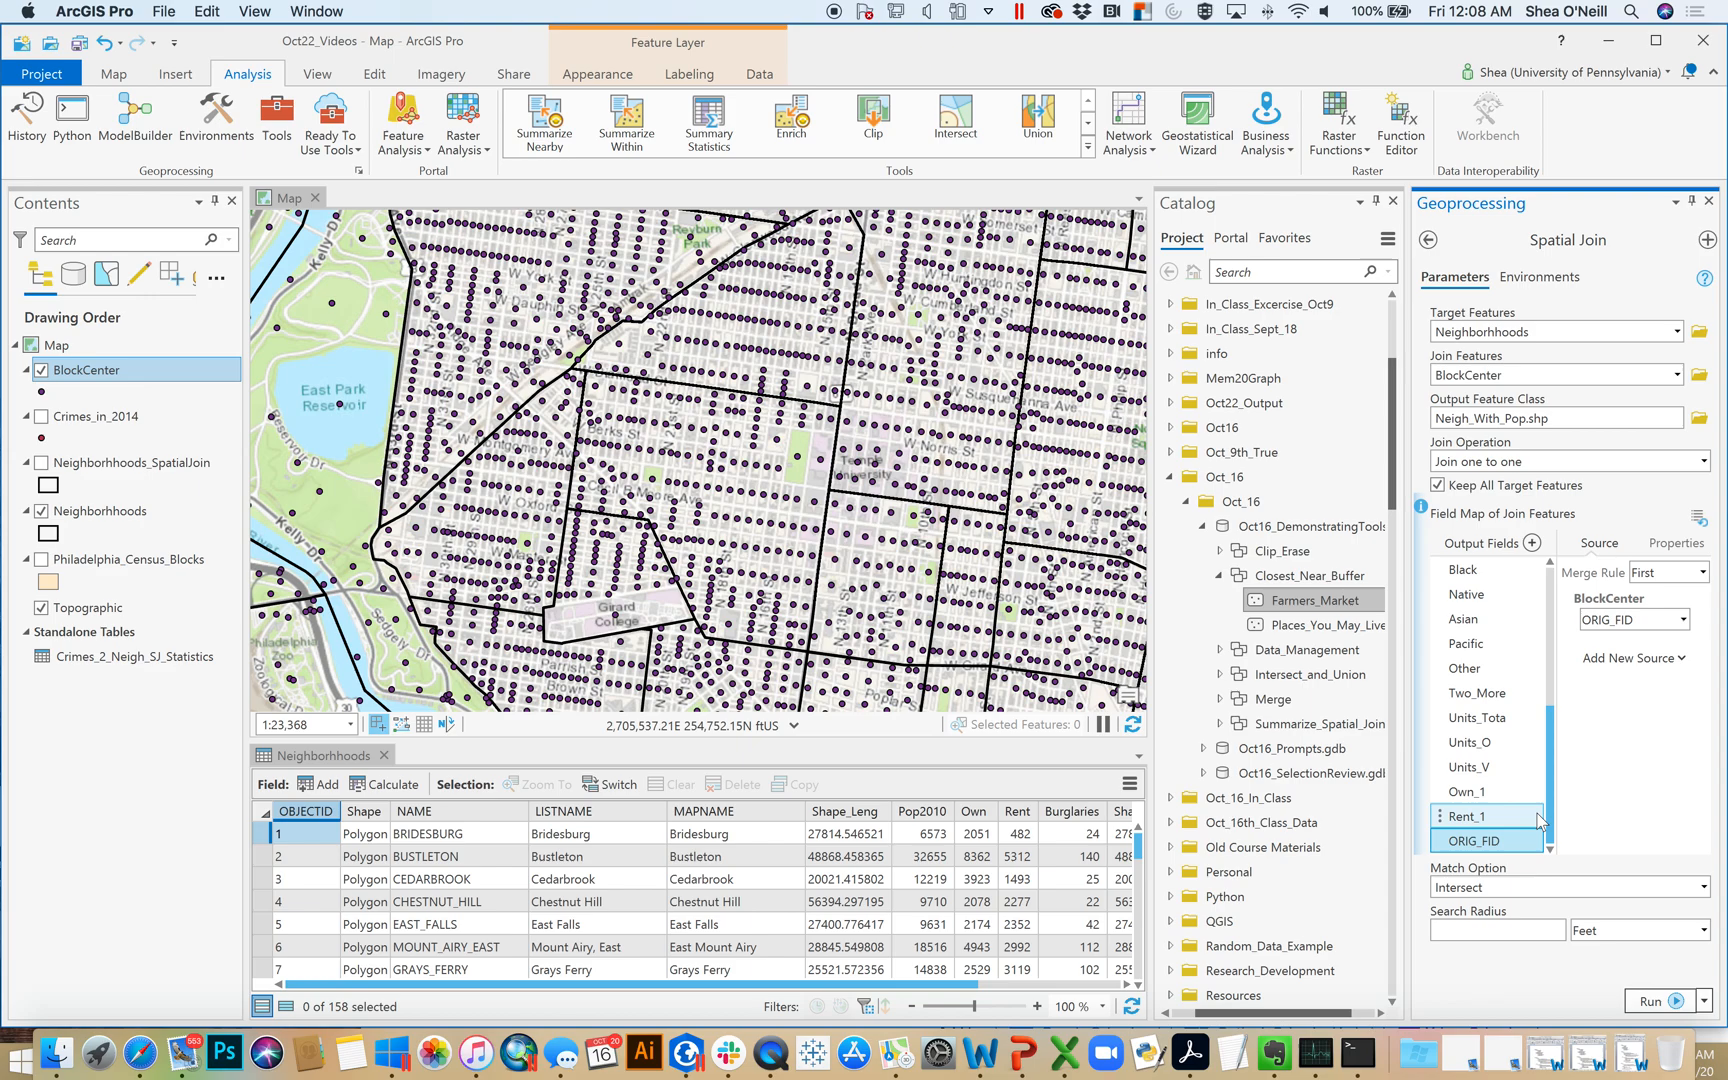
pyautogui.click(1531, 841)
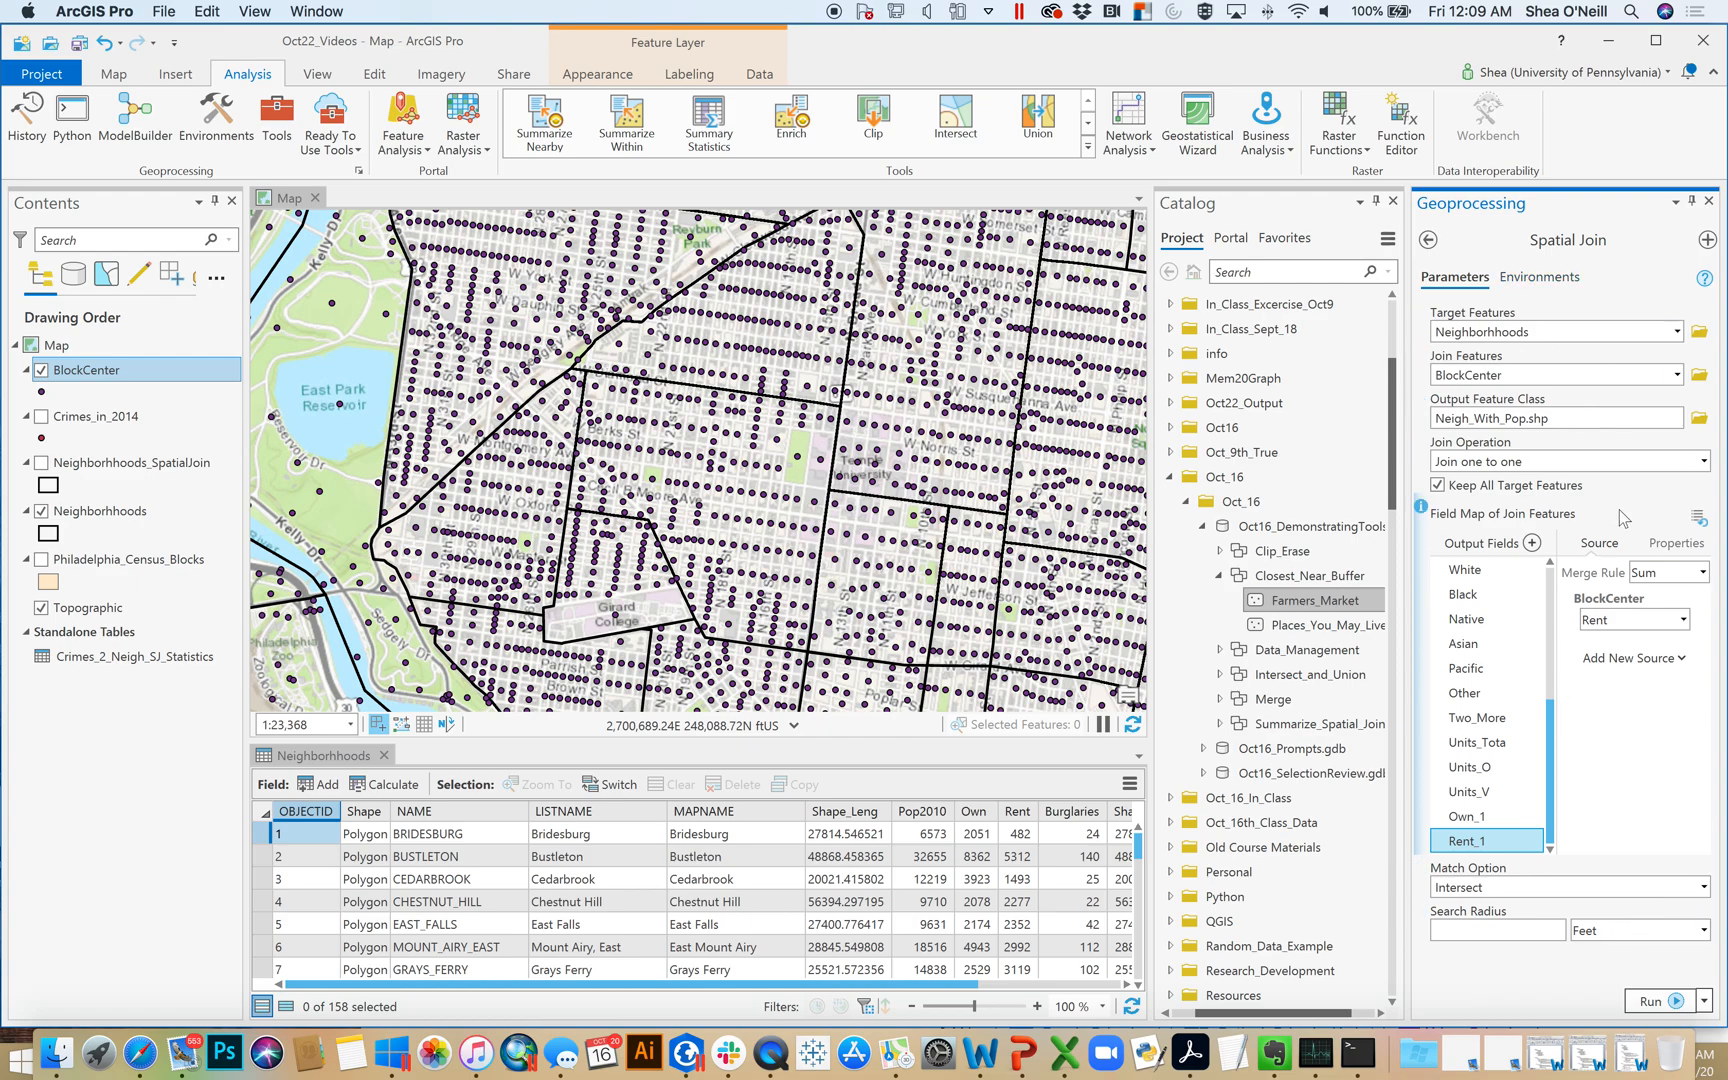
# Run the spatial join with the Contains match option and hide the original Neighborhhoods layer
pyautogui.click(1703, 887)
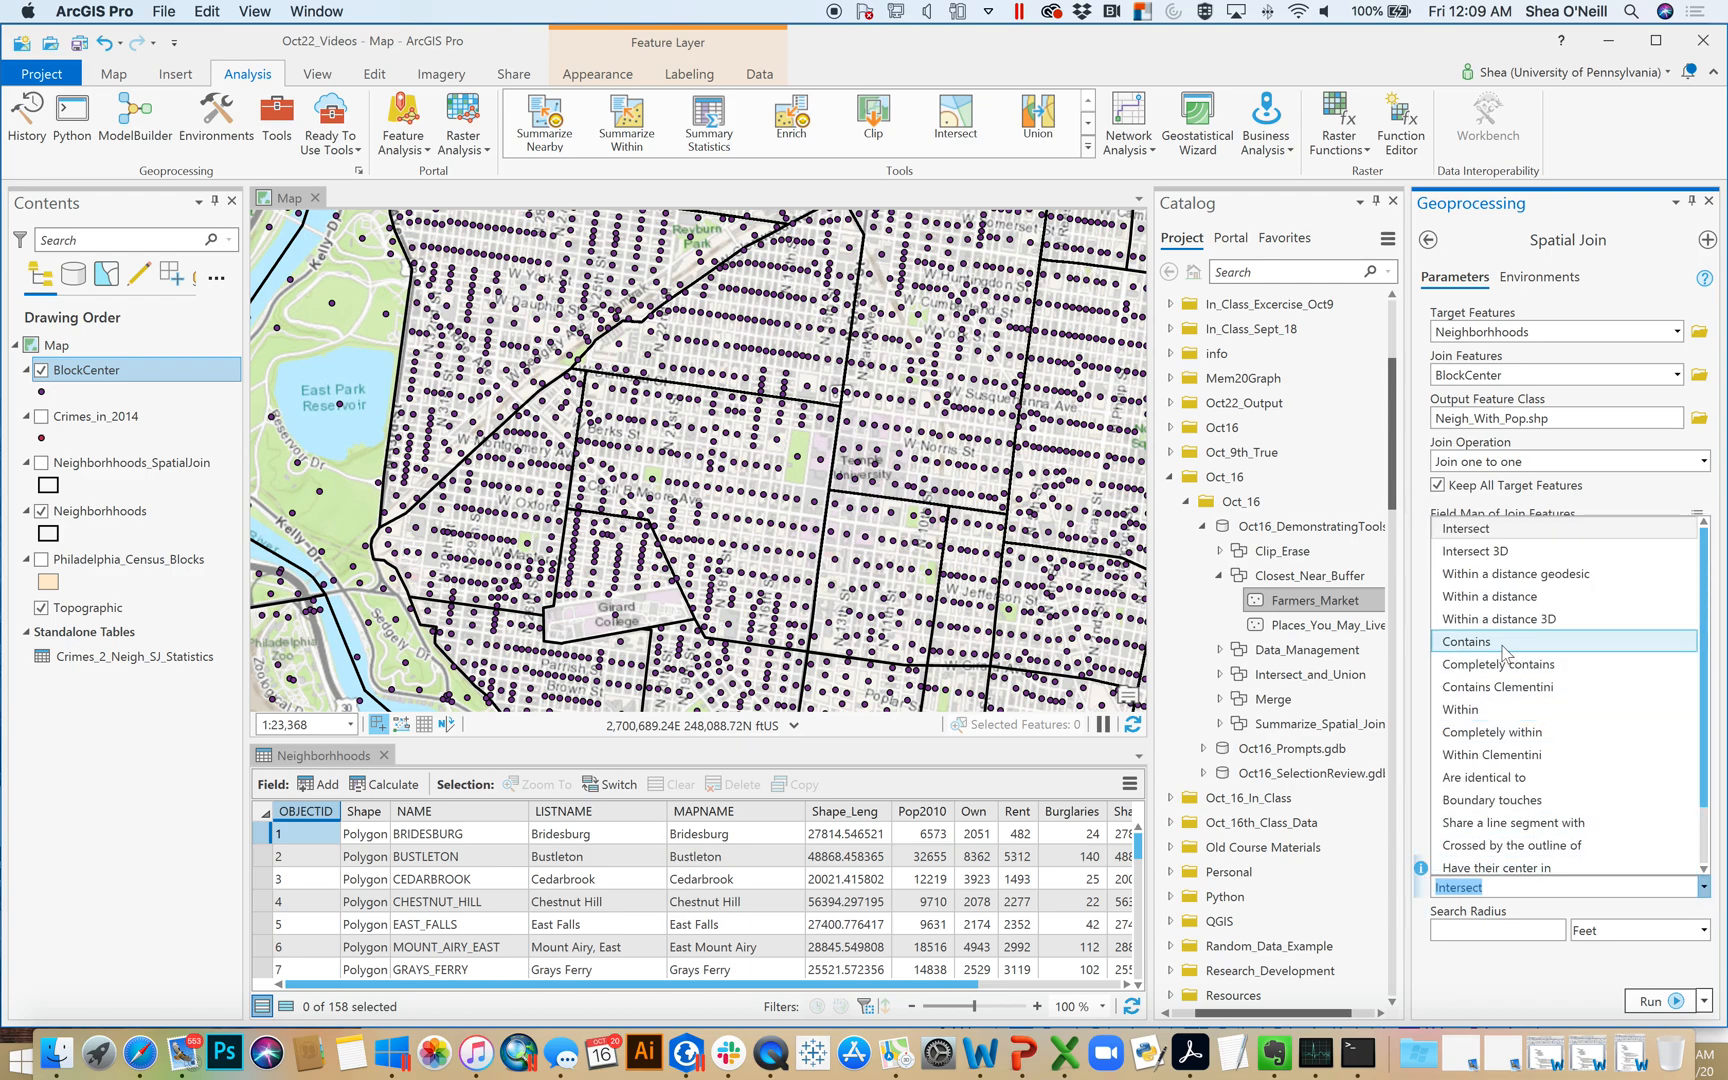
pyautogui.click(1466, 641)
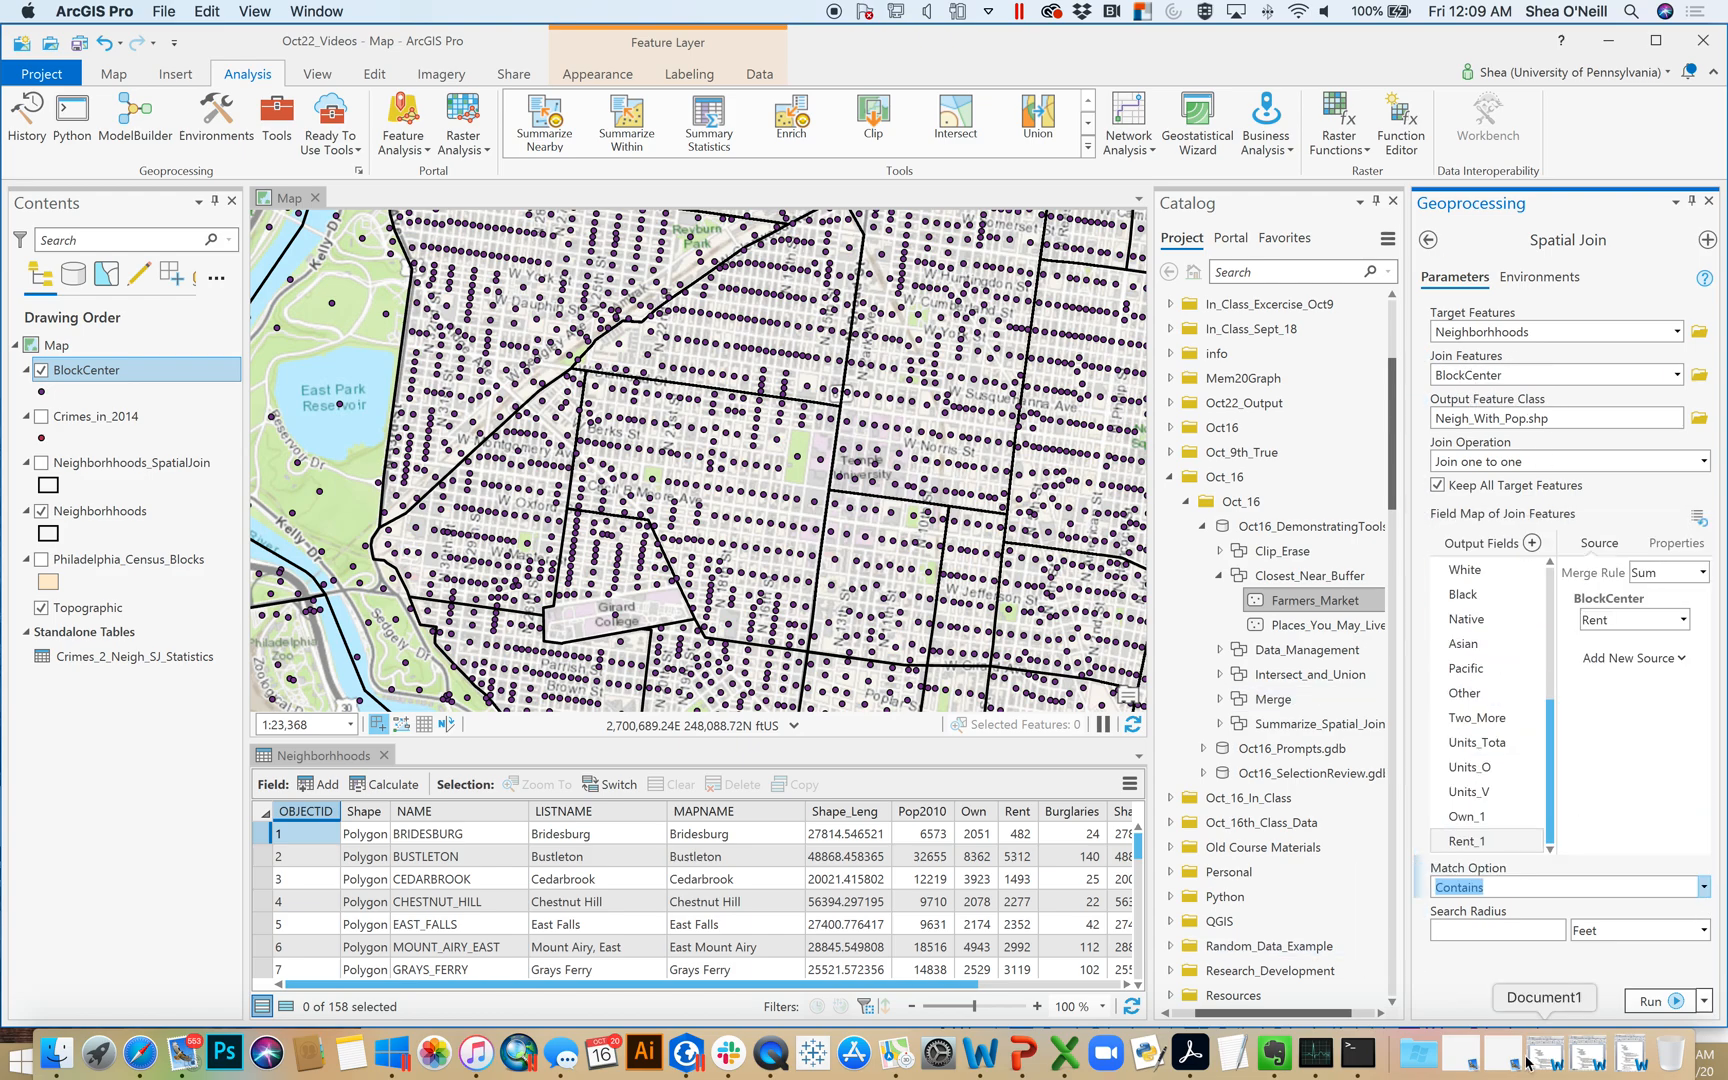
pyautogui.click(1660, 1002)
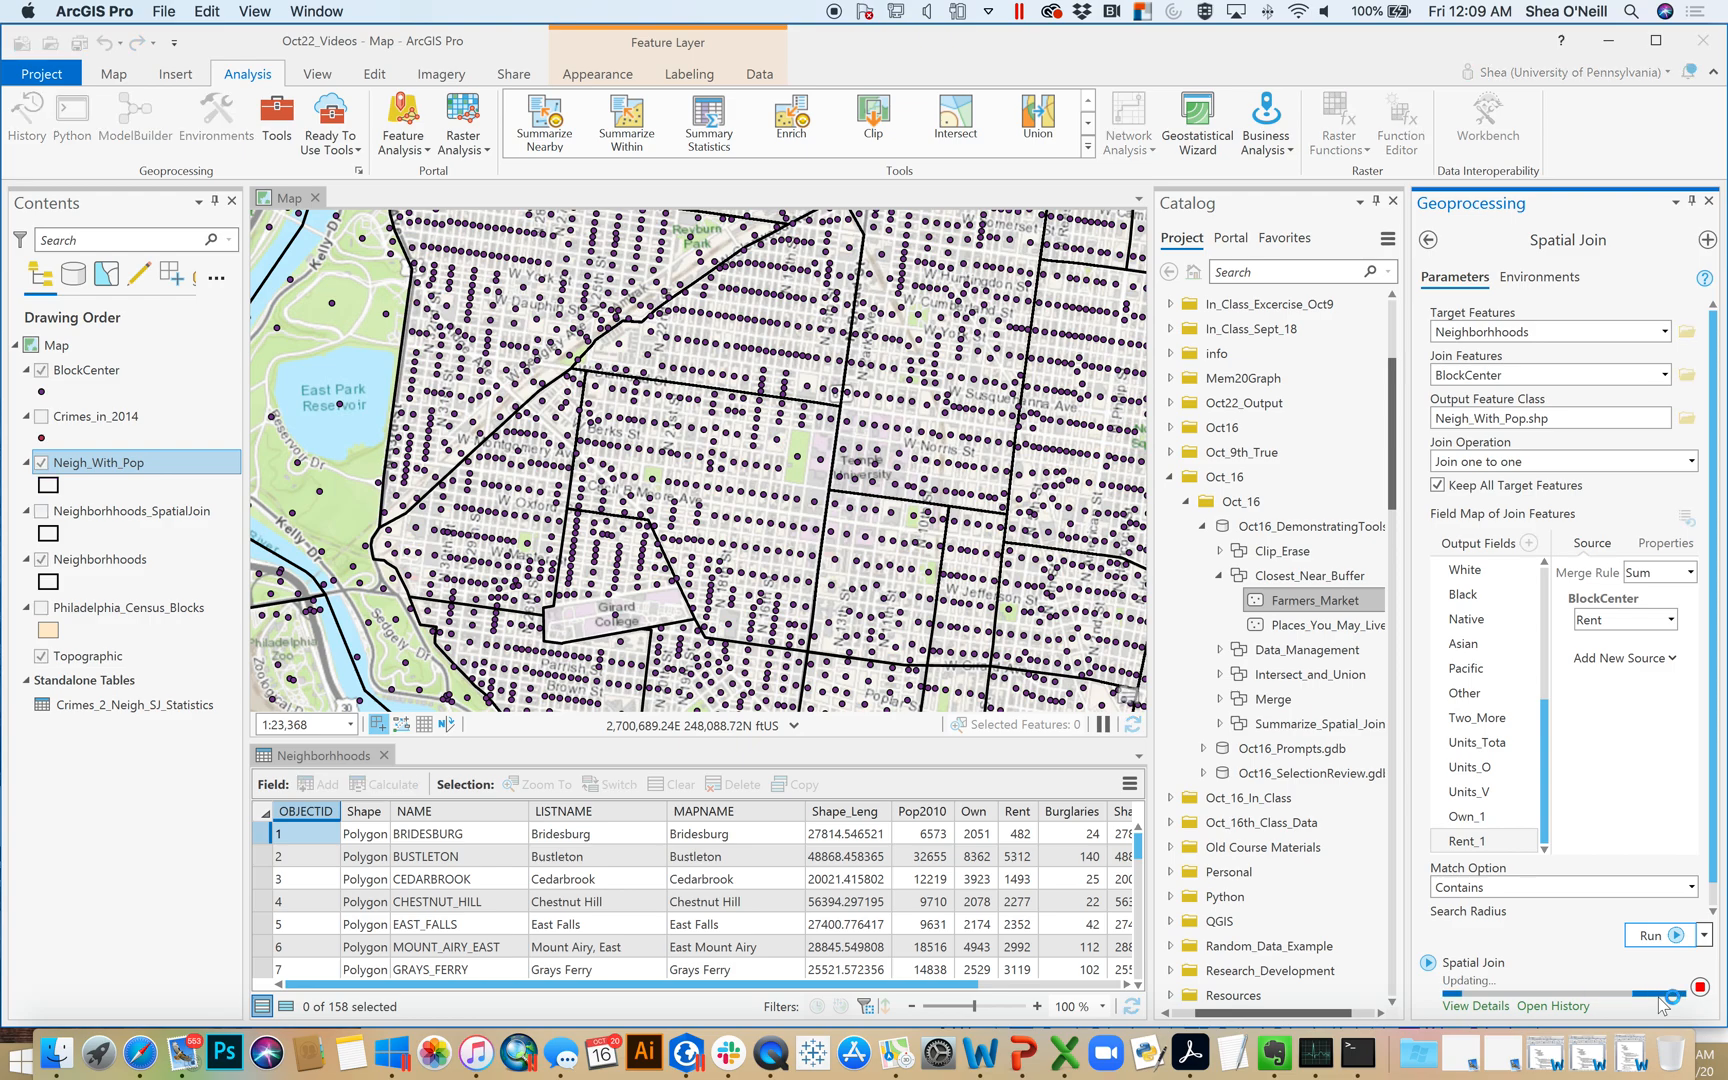
pyautogui.moveTo(1658, 998)
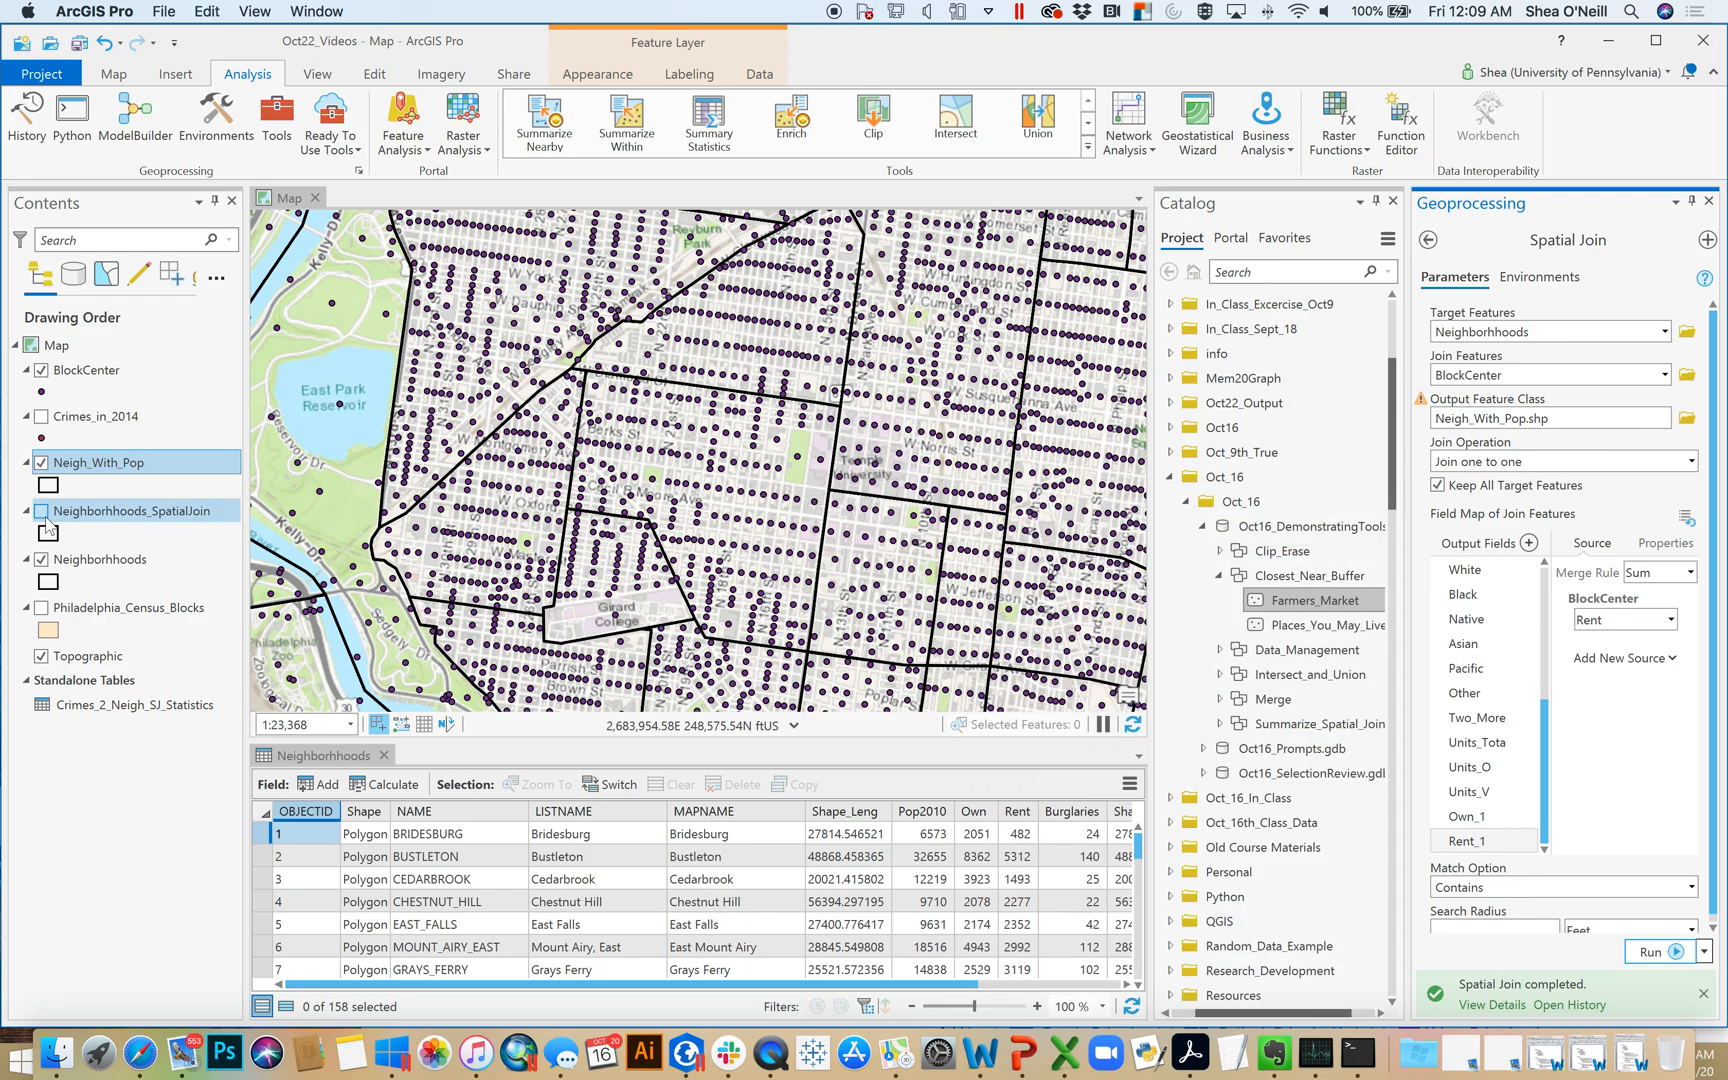
pyautogui.click(42, 559)
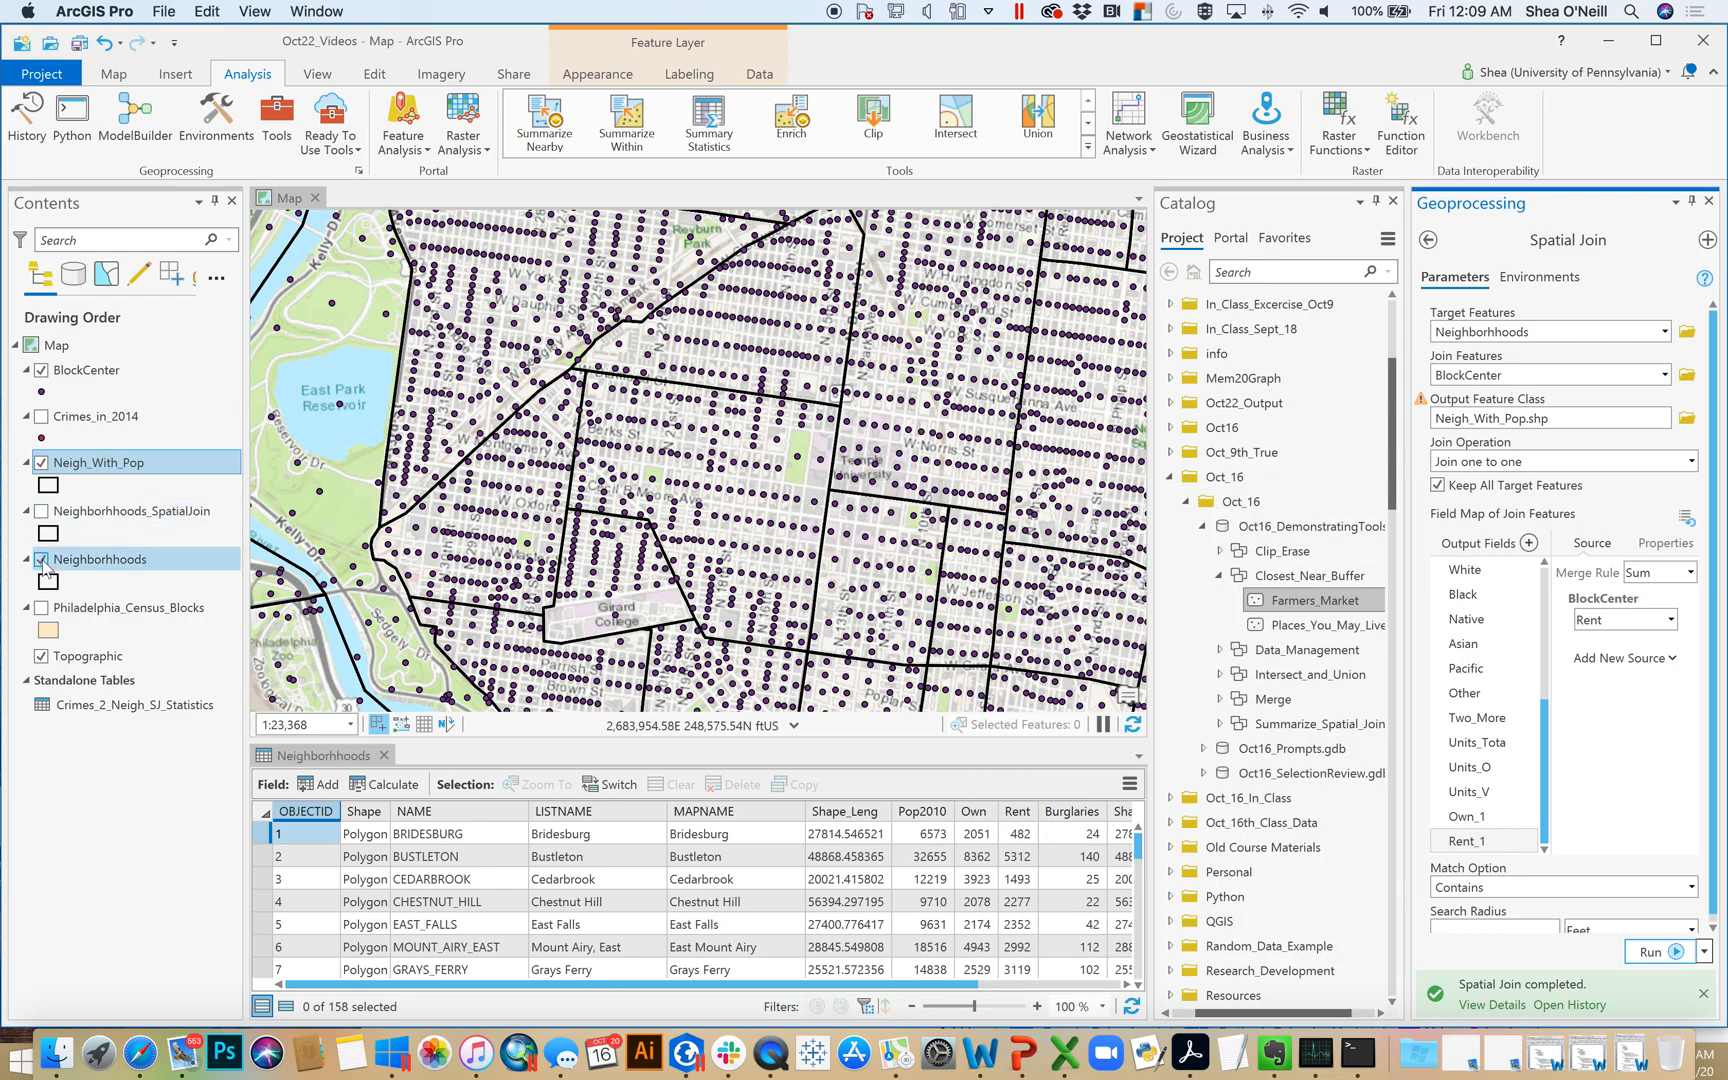
# Open the Neigh_With_Pop attribute table and examine its joined population and housing fields from Pop through Rent_1
pyautogui.rightClick(90, 470)
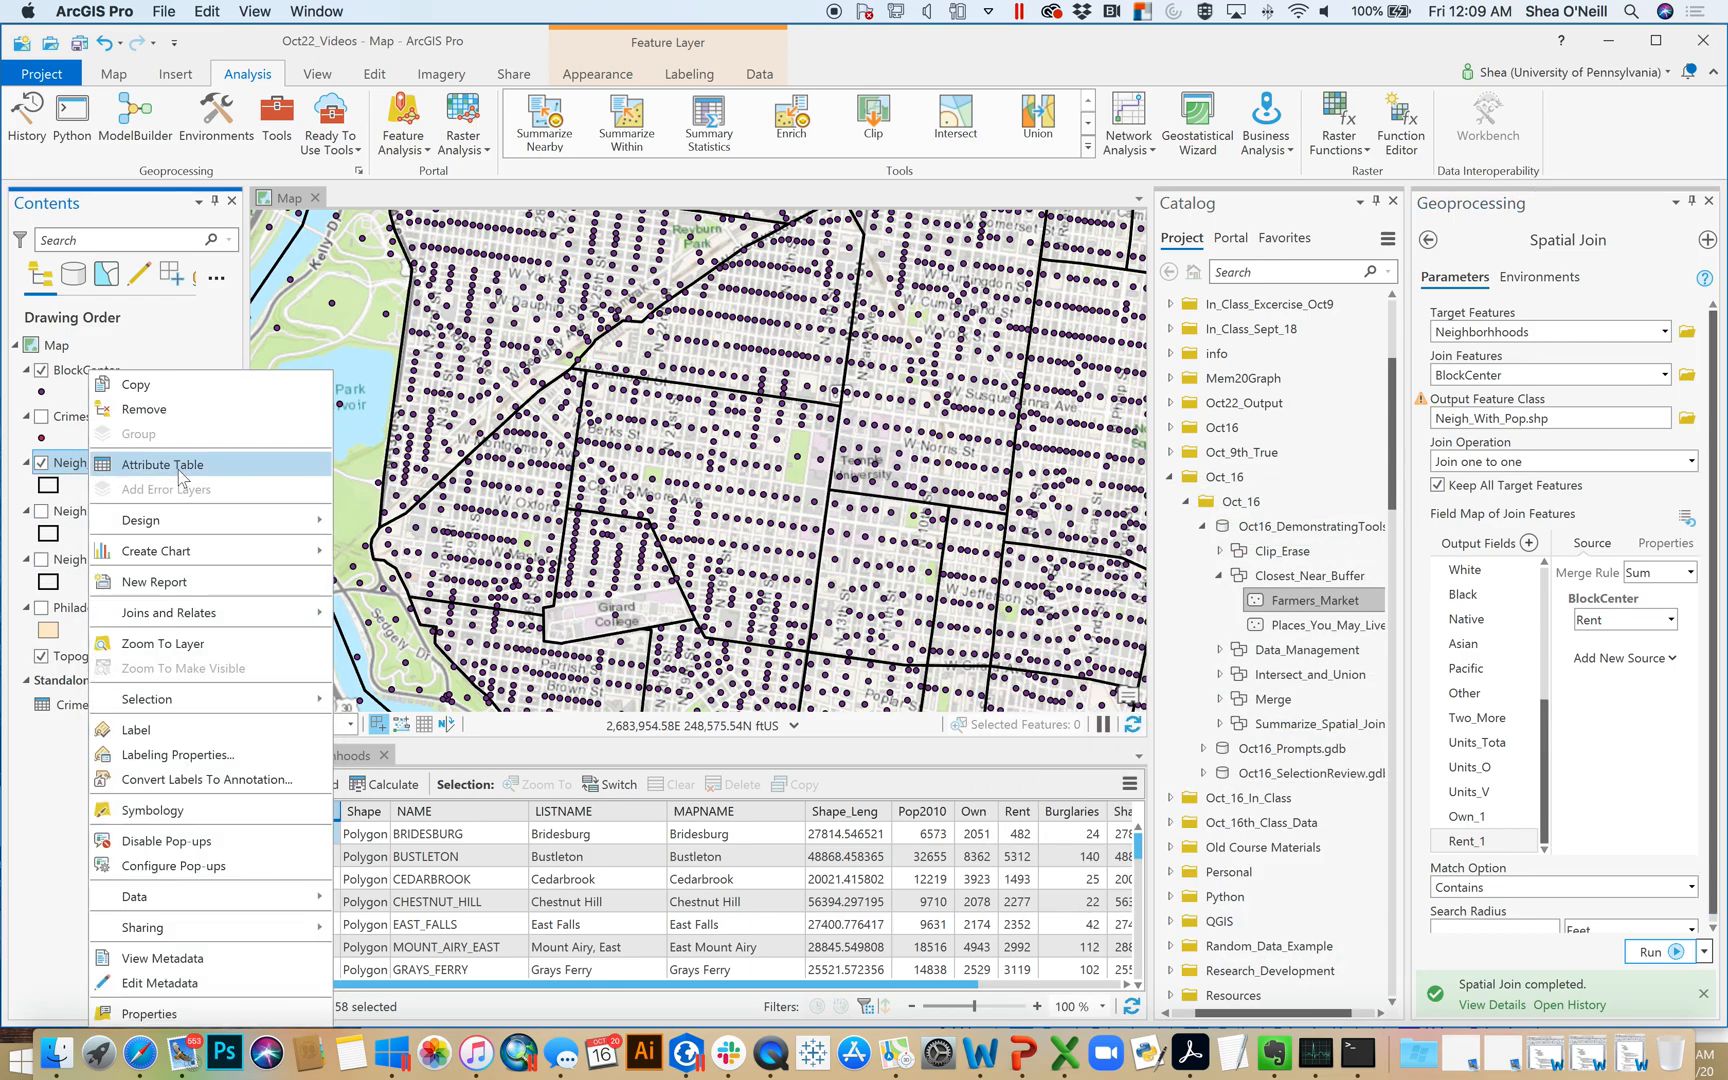
pyautogui.click(180, 466)
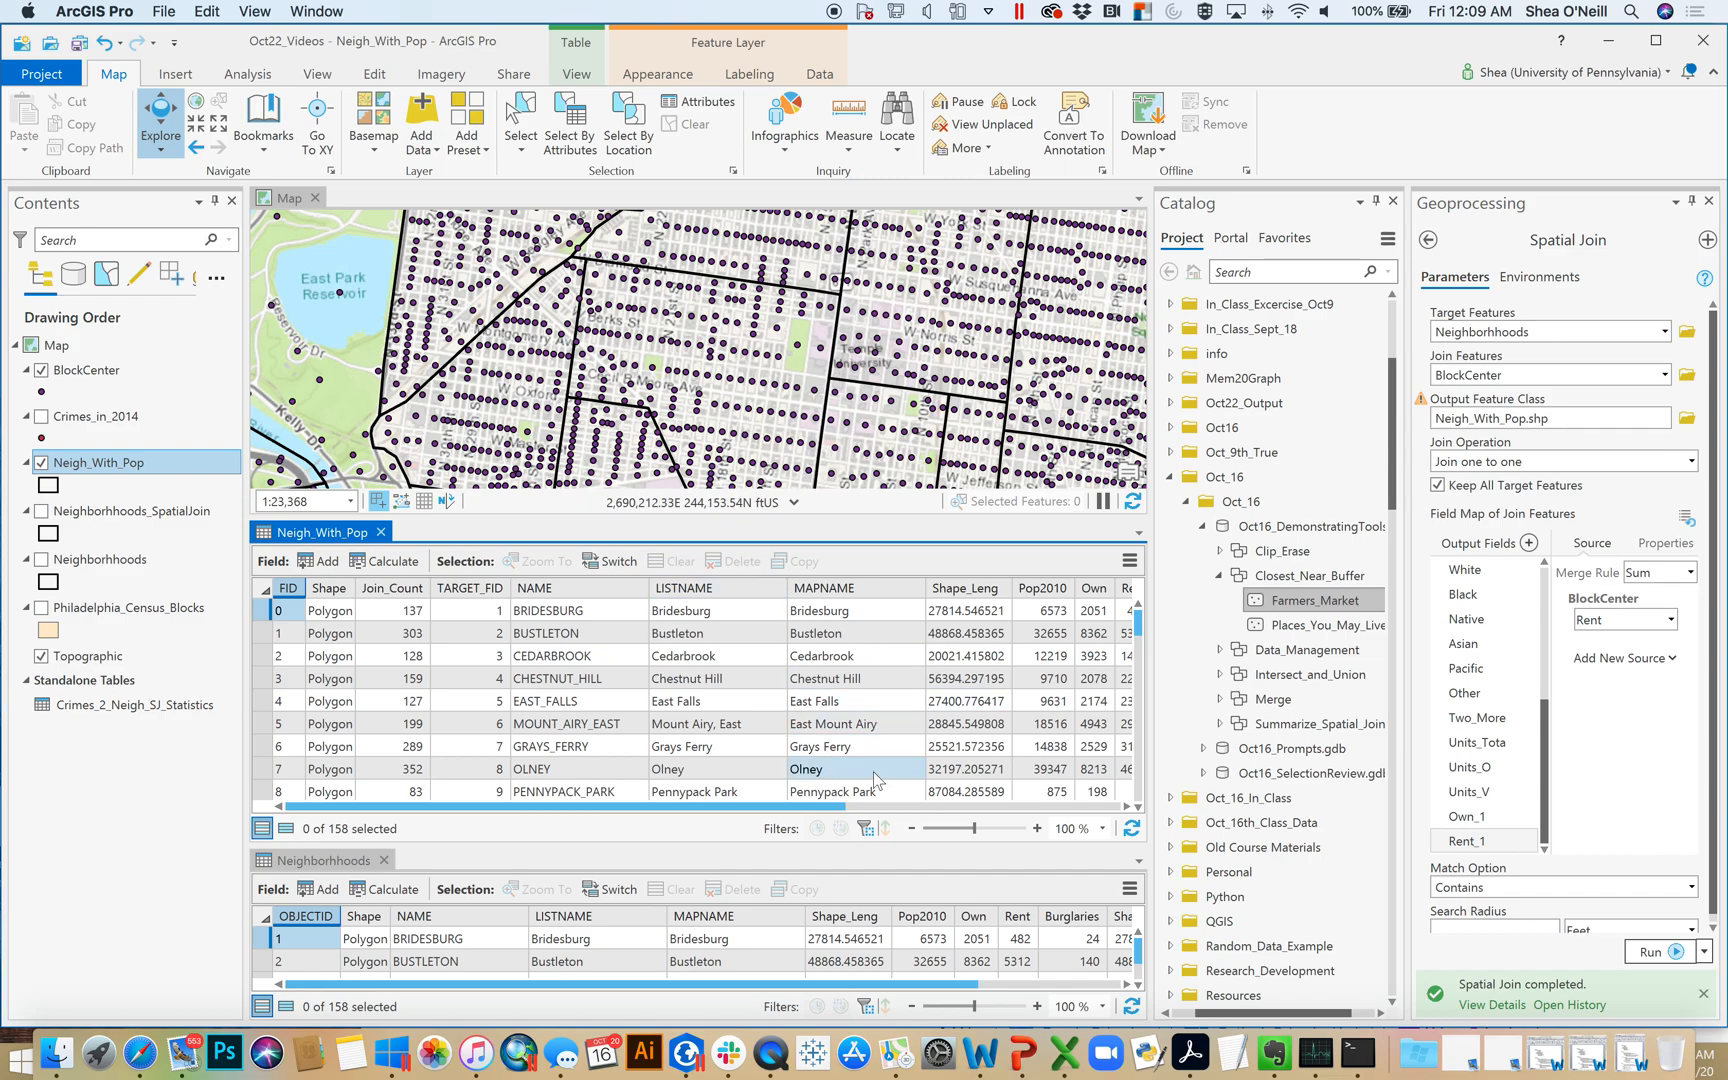
pyautogui.moveTo(828, 807); pyautogui.dragTo(1138, 771)
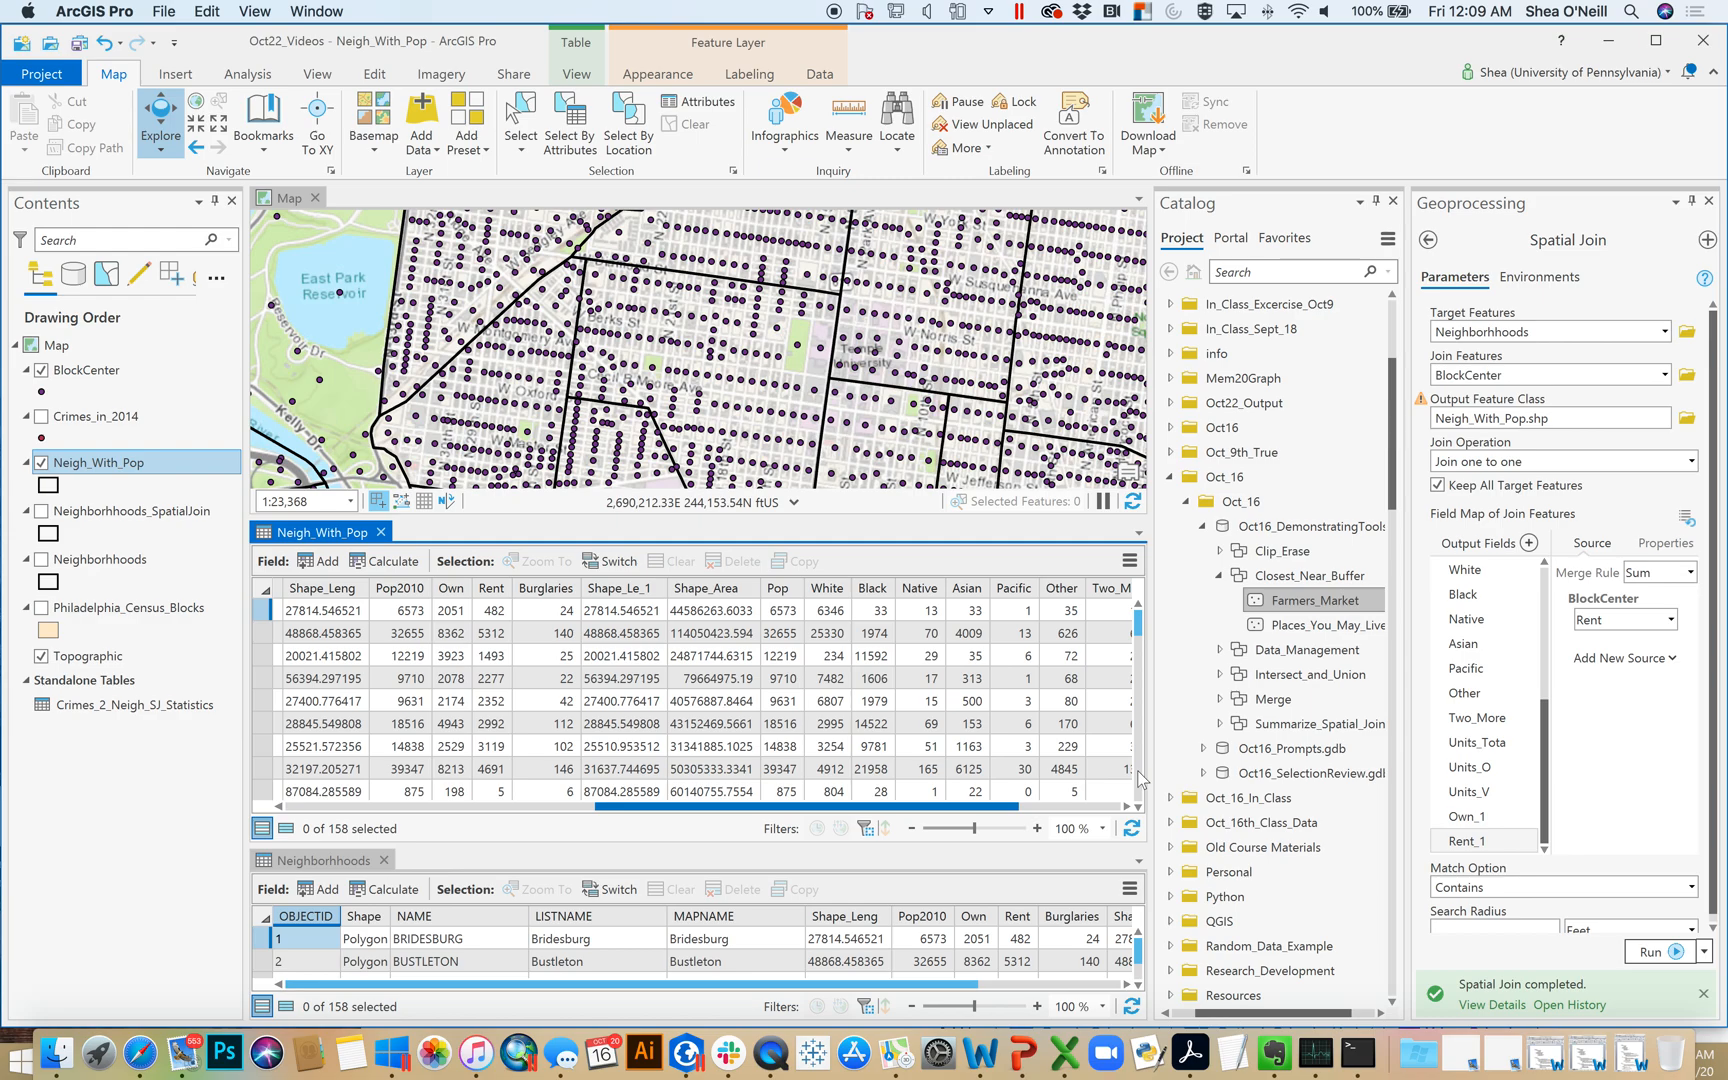
pyautogui.moveTo(1137, 770); pyautogui.dragTo(1290, 772)
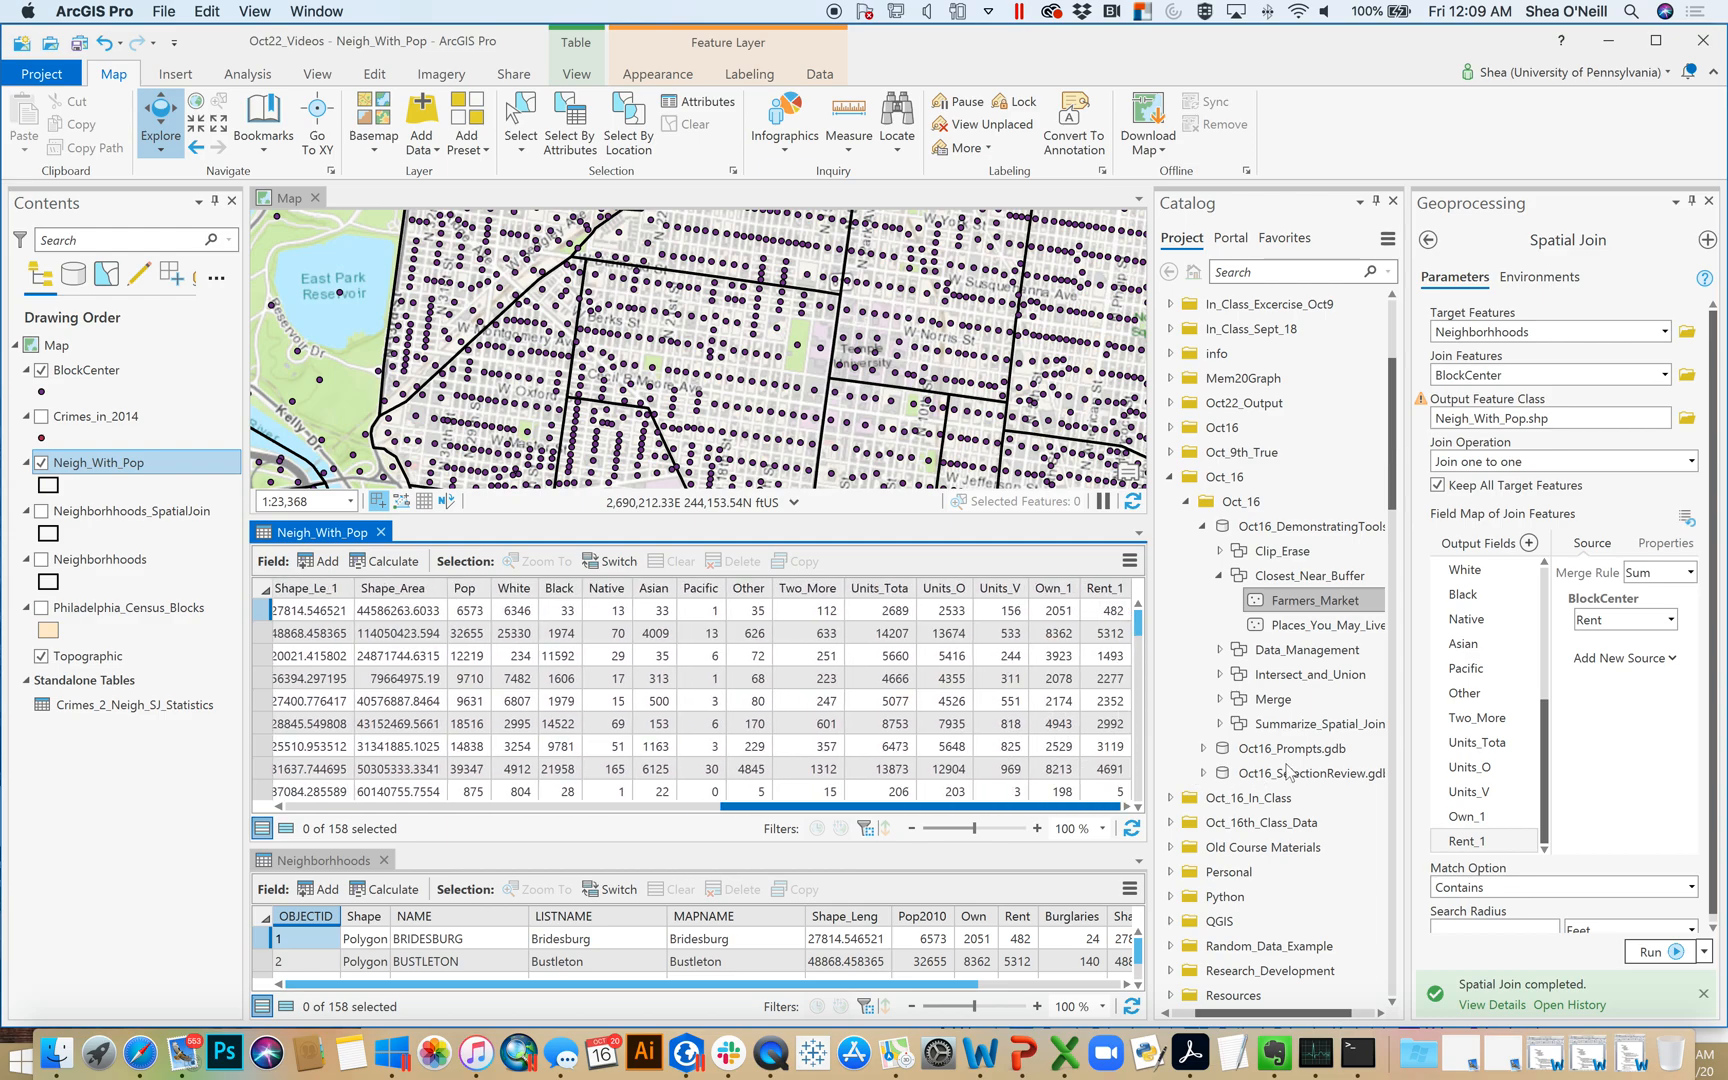
# Go back to the first fields of the Neigh_With_Pop attribute table and close the table
pyautogui.hscroll(-15, 700, 690)
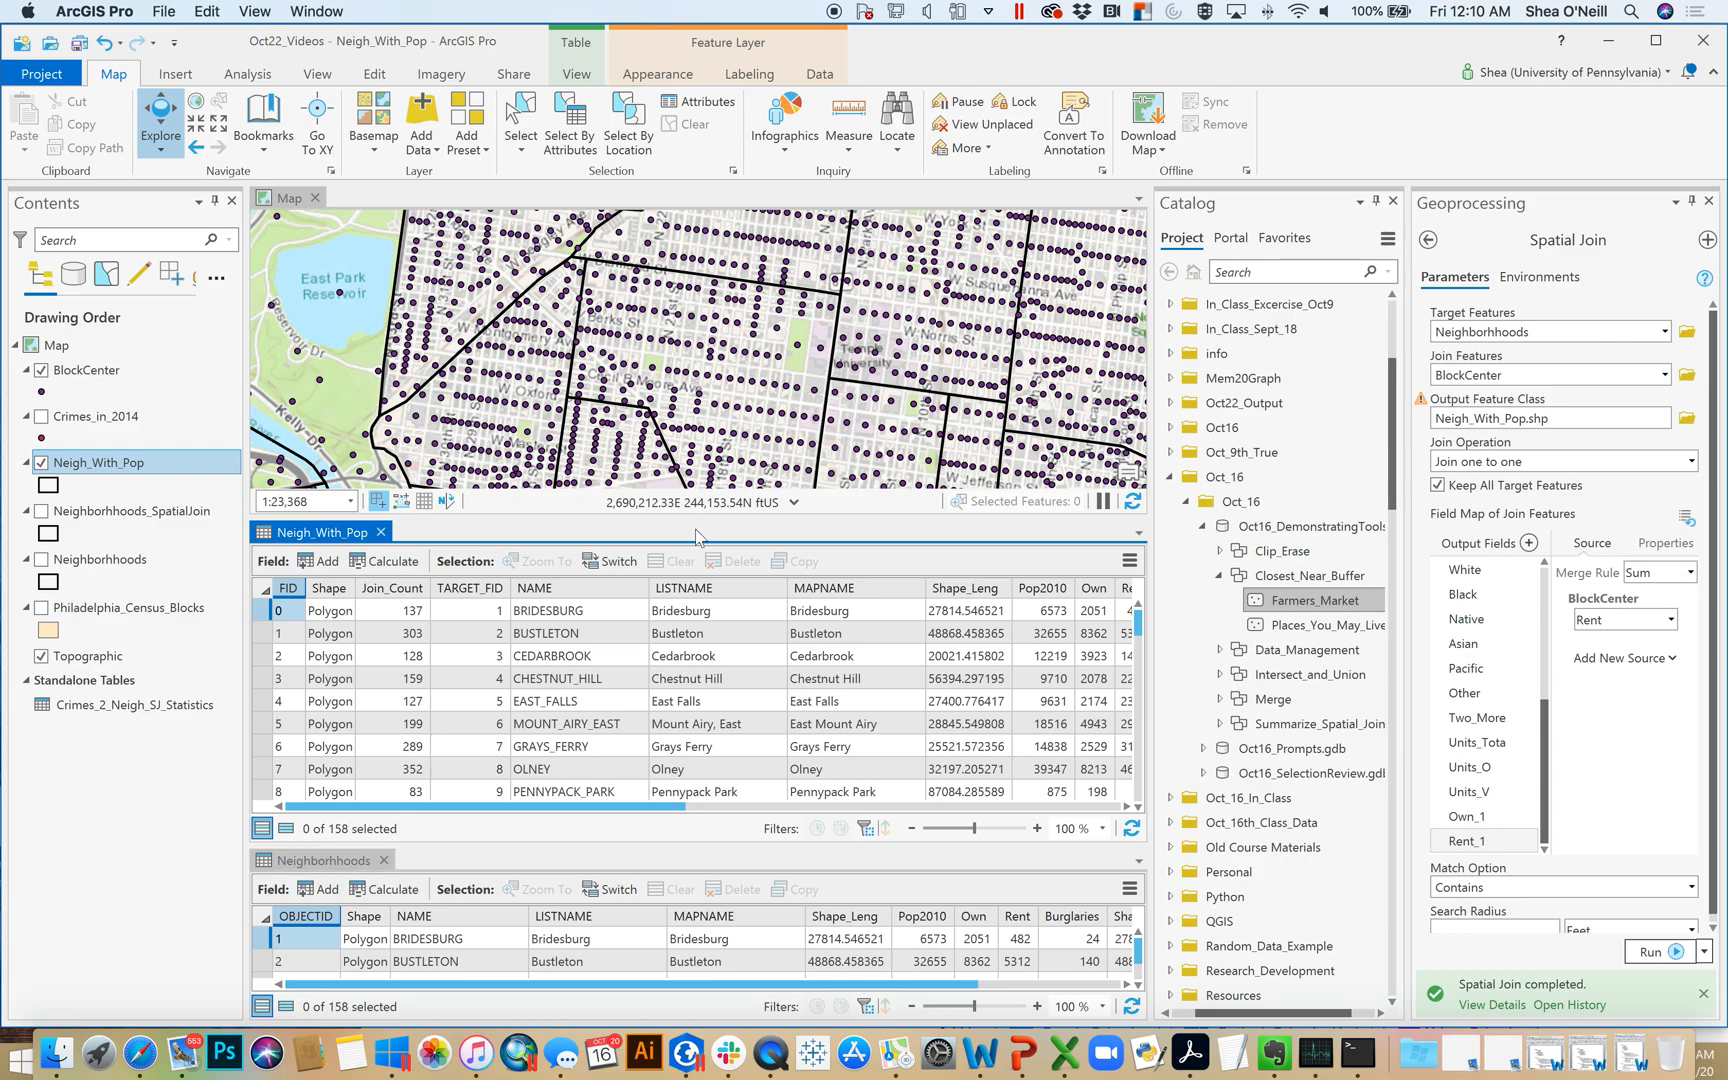
pyautogui.click(380, 532)
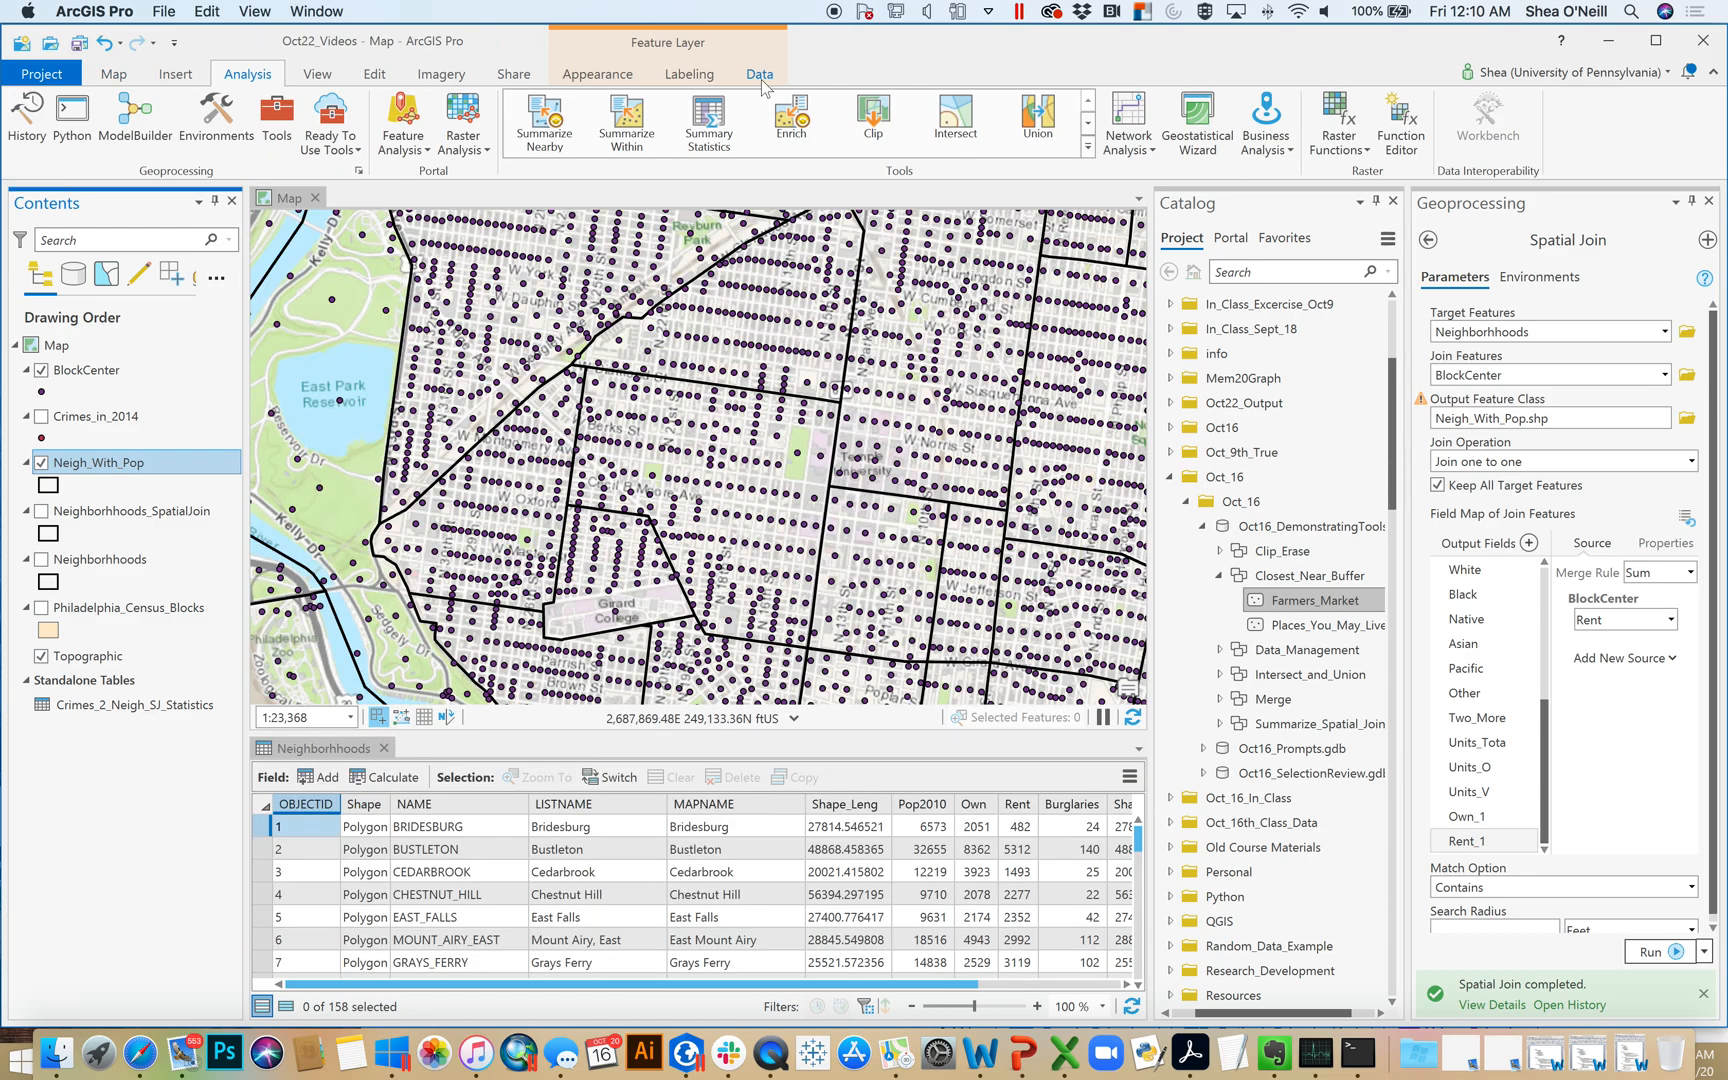
# Set up a Summarize Within analysis with Neighborhhoods as the input polygons and BlockCenter as the input summary features
pyautogui.click(627, 125)
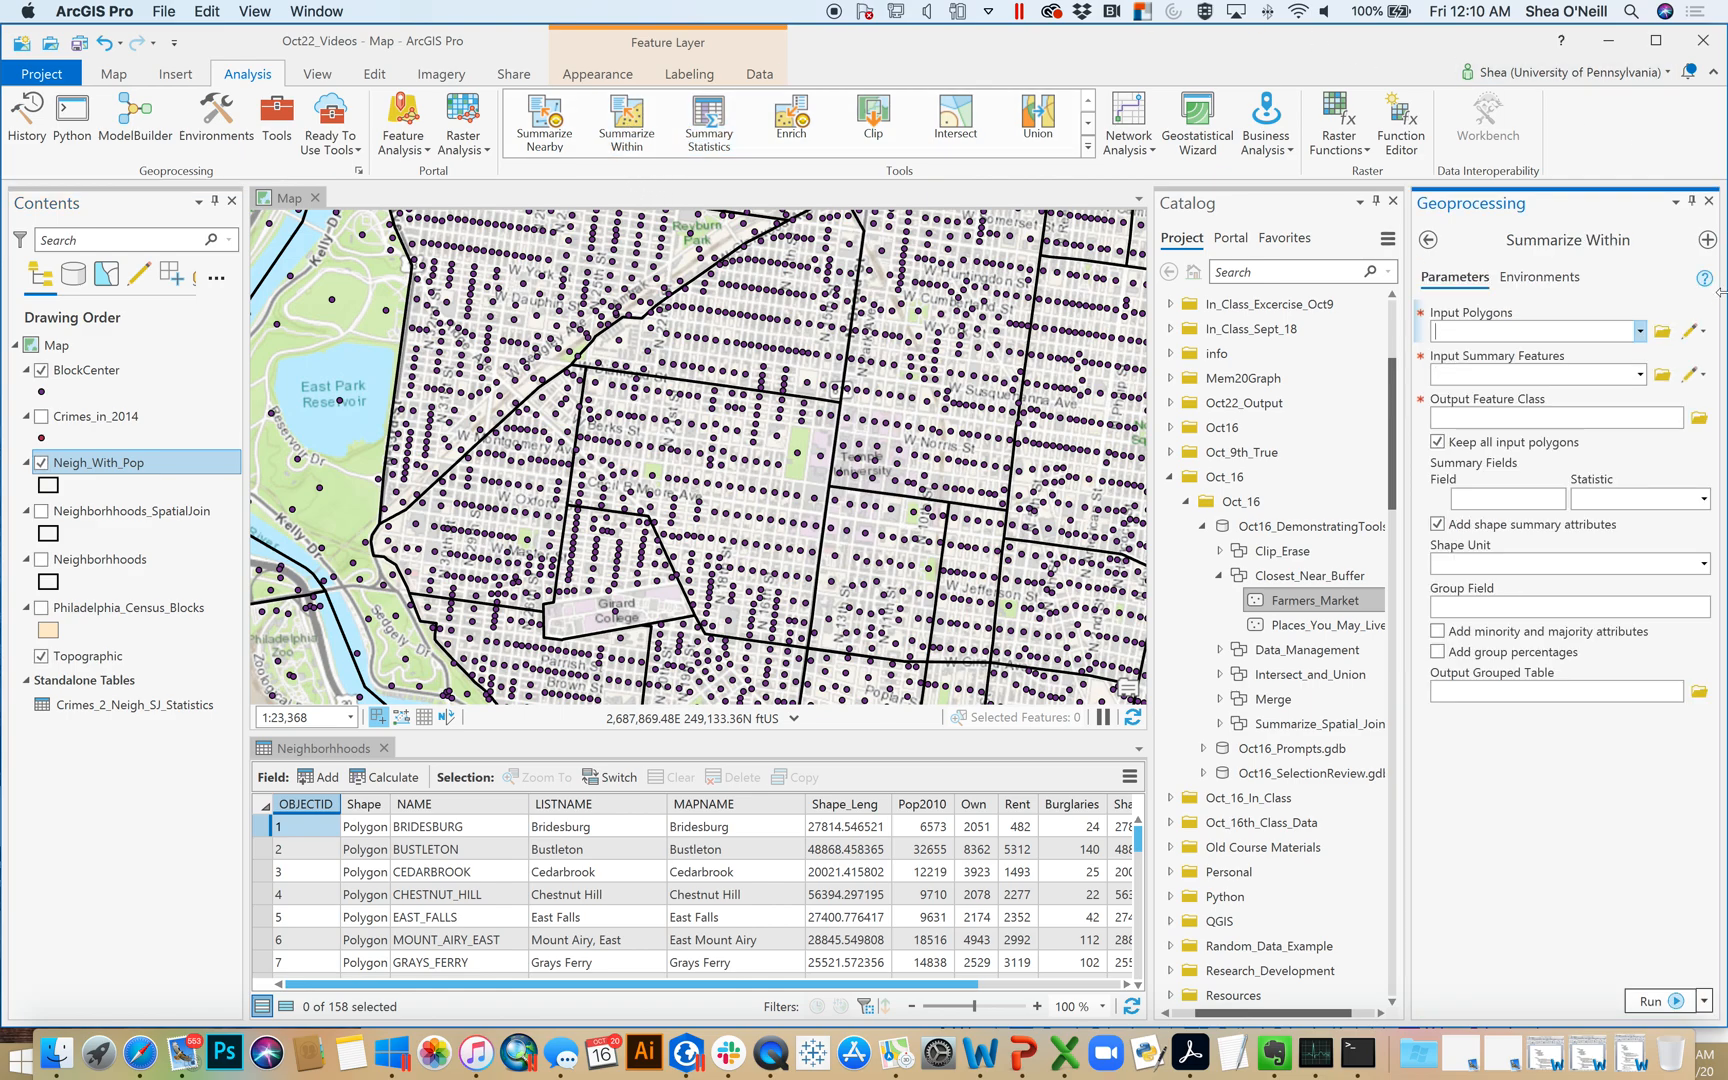
pyautogui.click(1640, 331)
pyautogui.click(1540, 401)
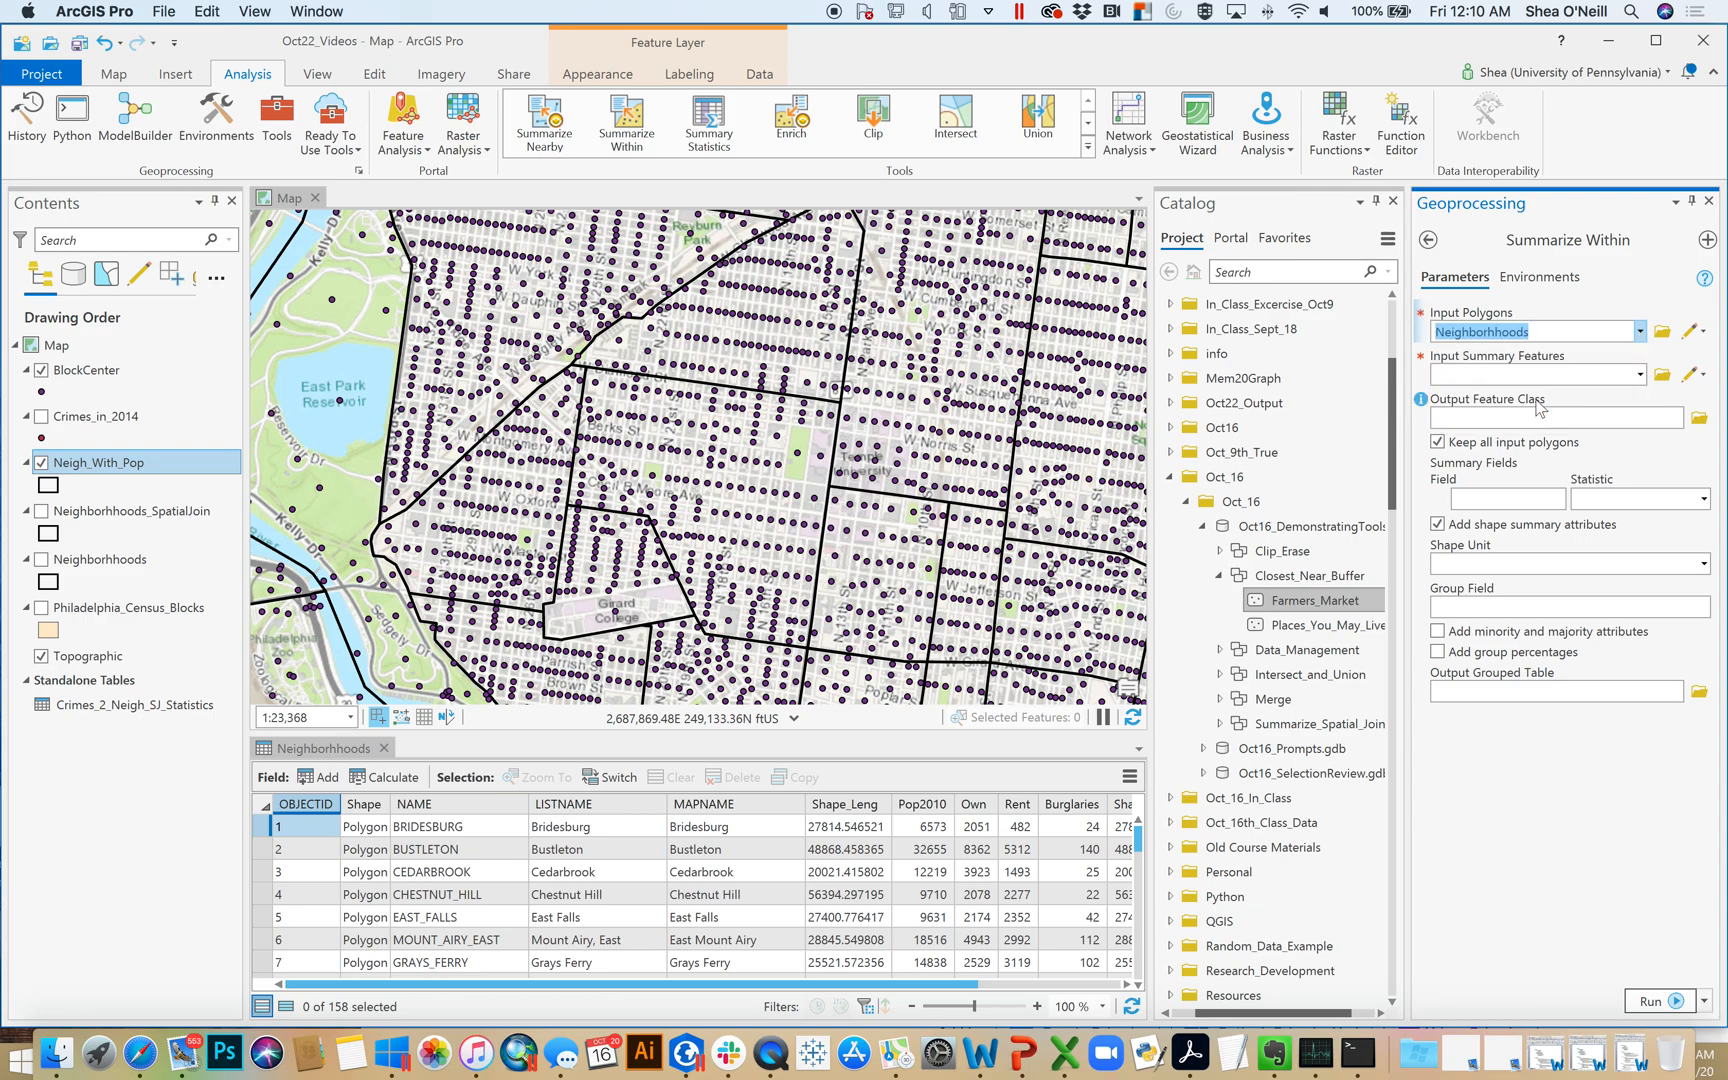
pyautogui.click(1641, 376)
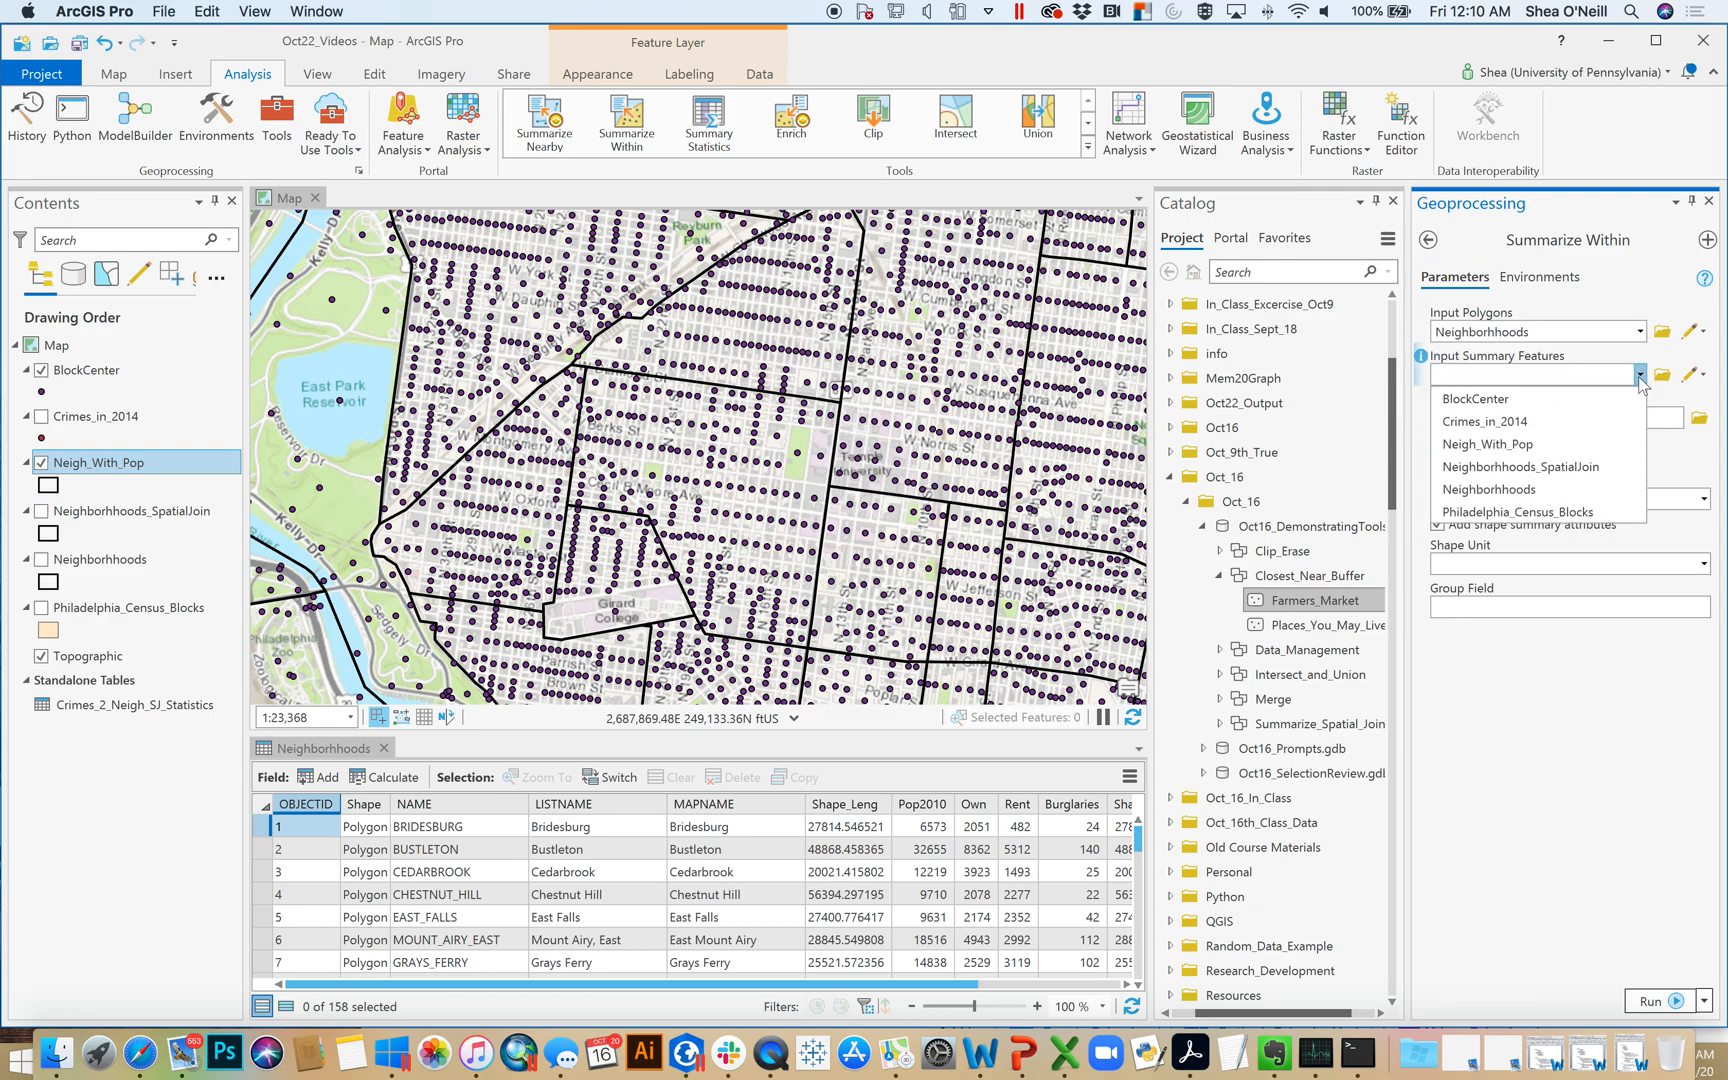
pyautogui.click(1517, 401)
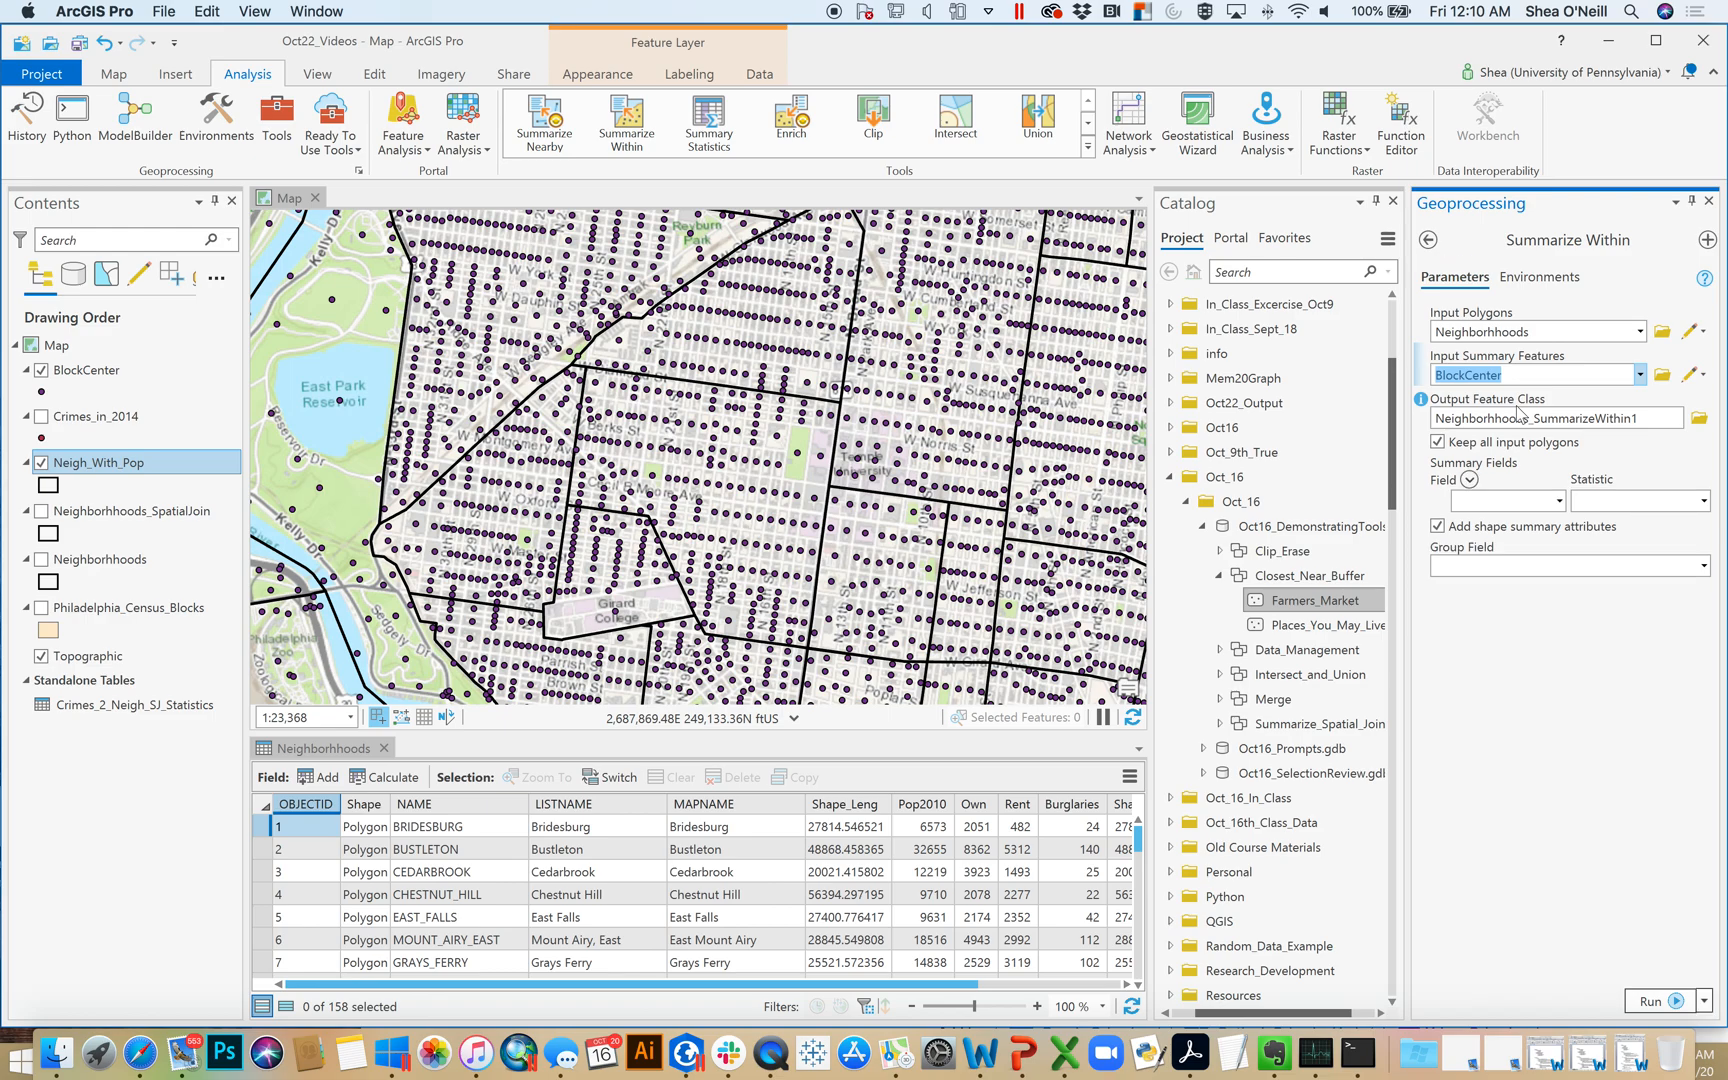
# Add Pop and White as summary fields of the Summarize Within tool, each with the Sum statistic
pyautogui.click(1560, 500)
pyautogui.click(1517, 520)
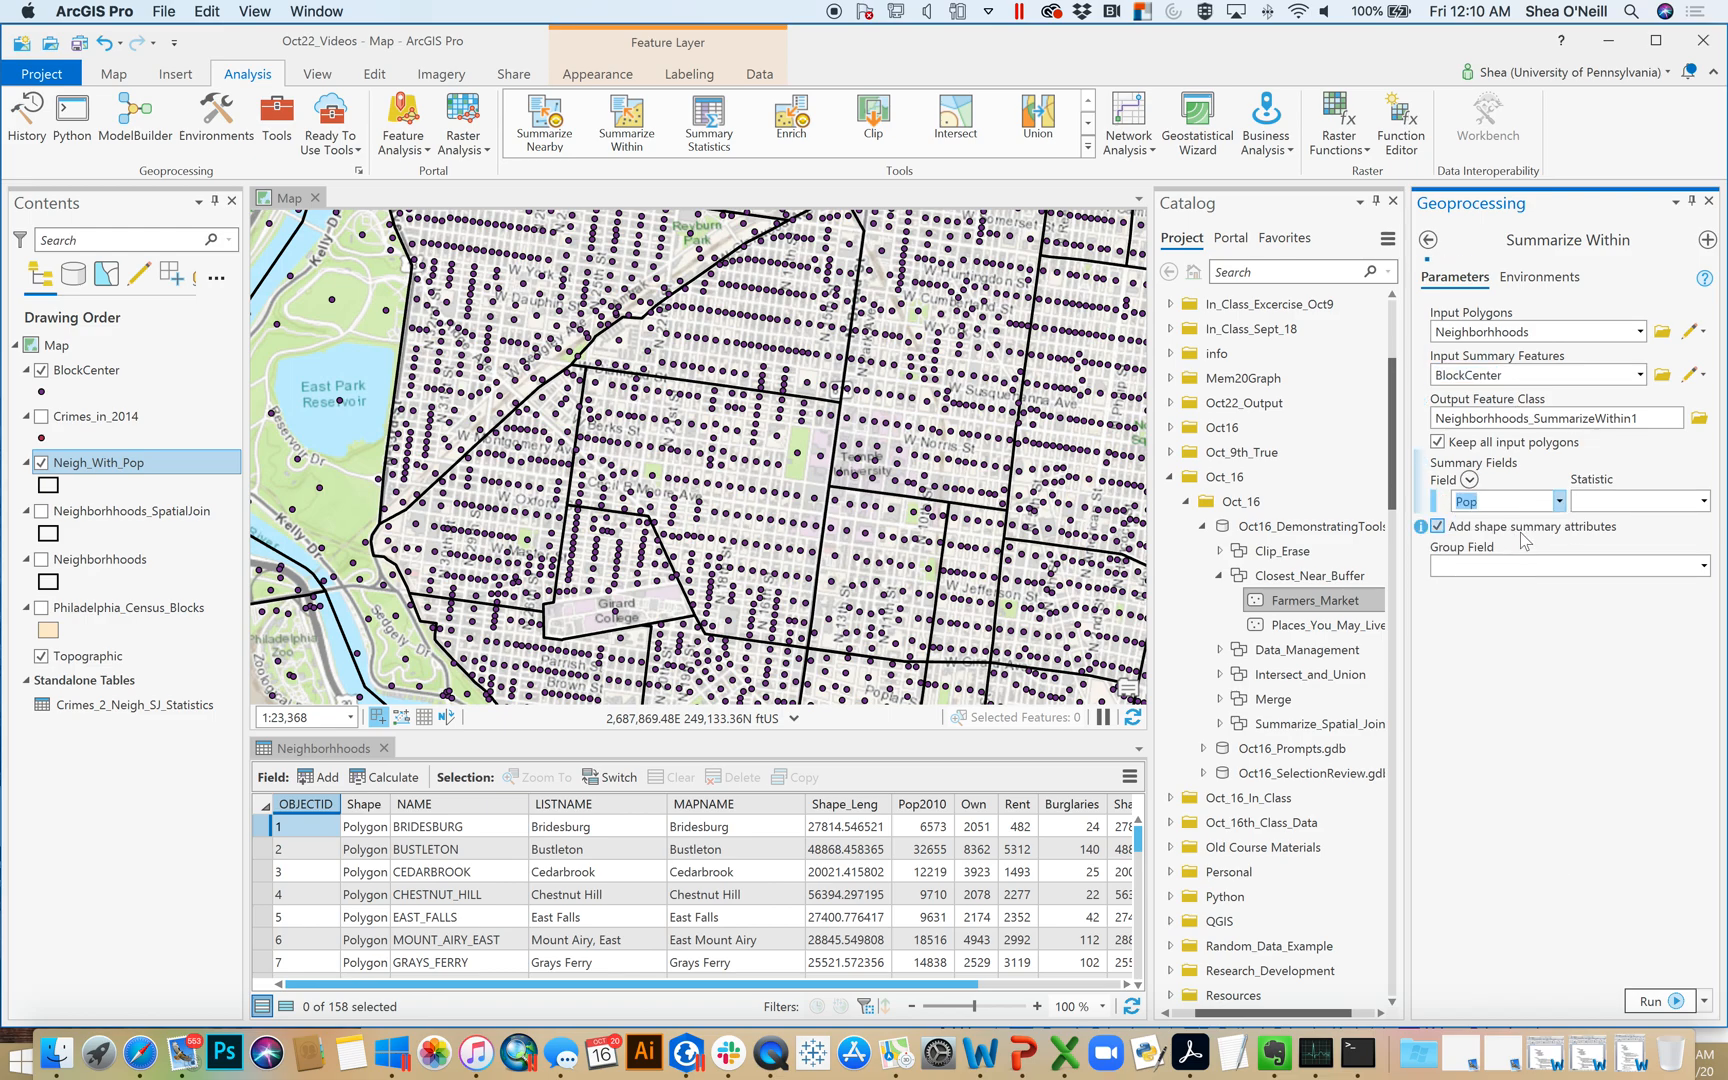
pyautogui.click(1703, 500)
pyautogui.click(1660, 540)
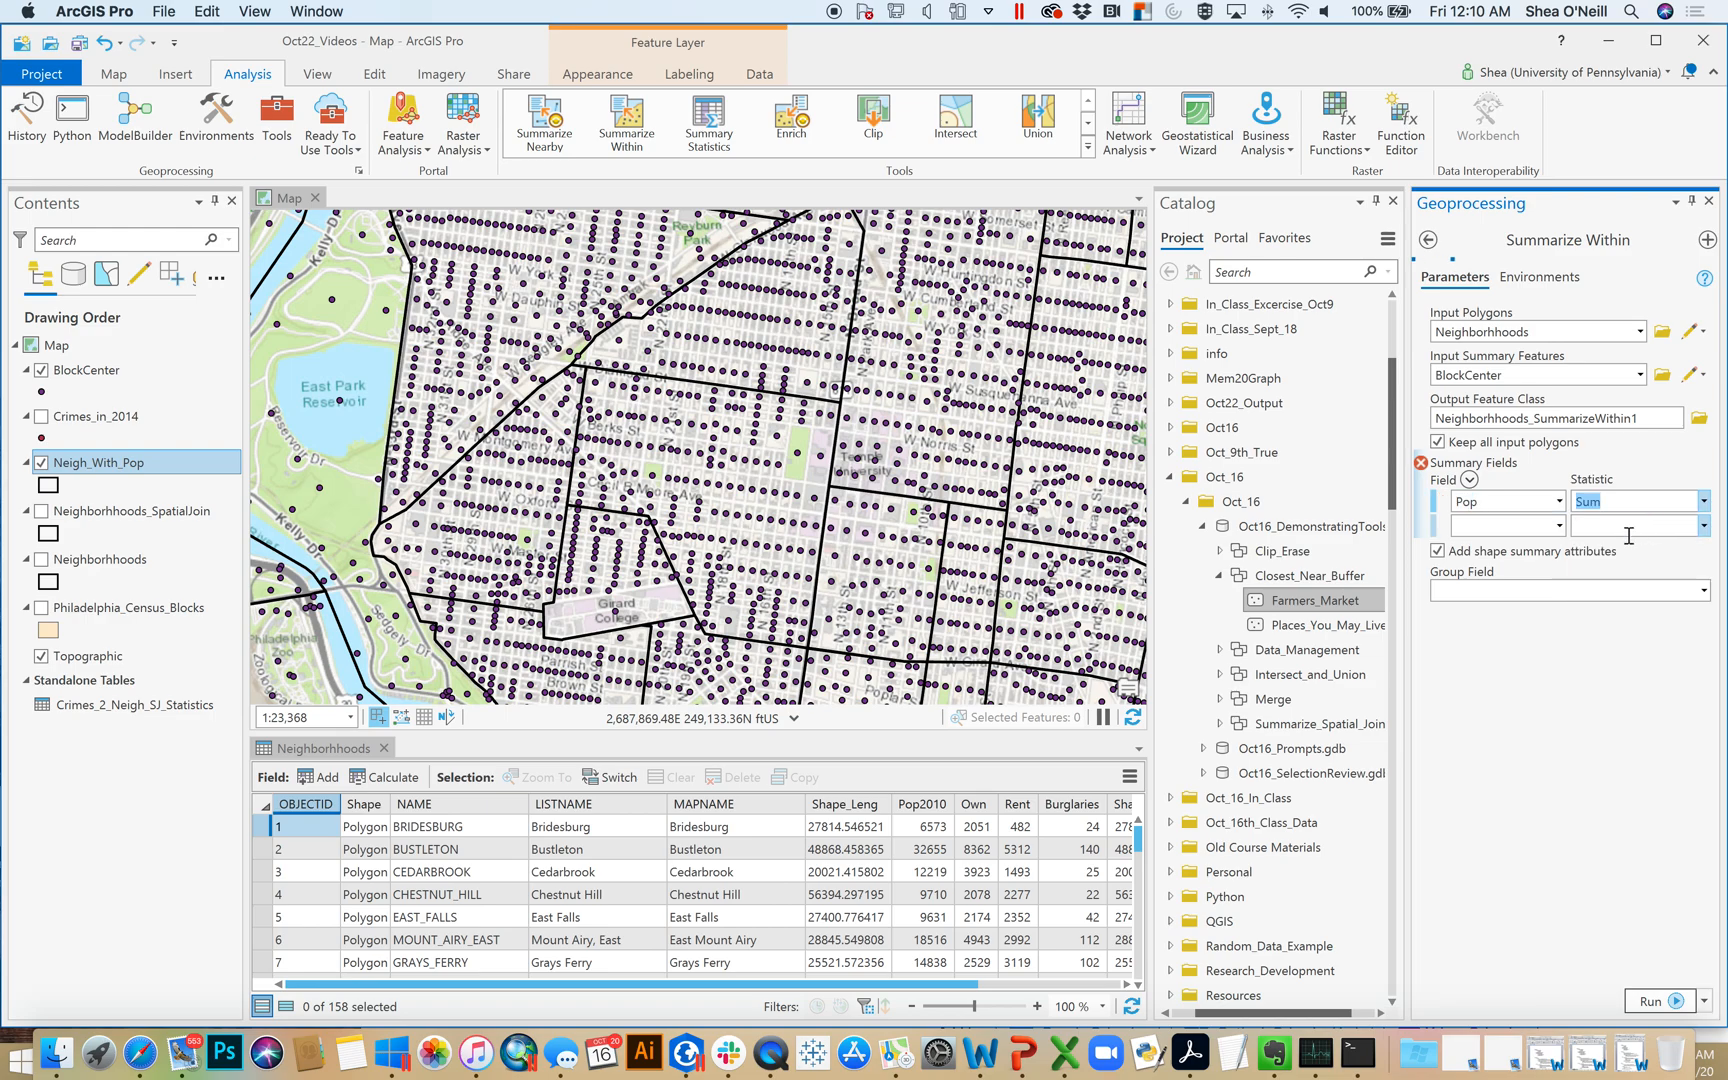
pyautogui.click(1555, 532)
pyautogui.click(1559, 525)
pyautogui.click(1522, 580)
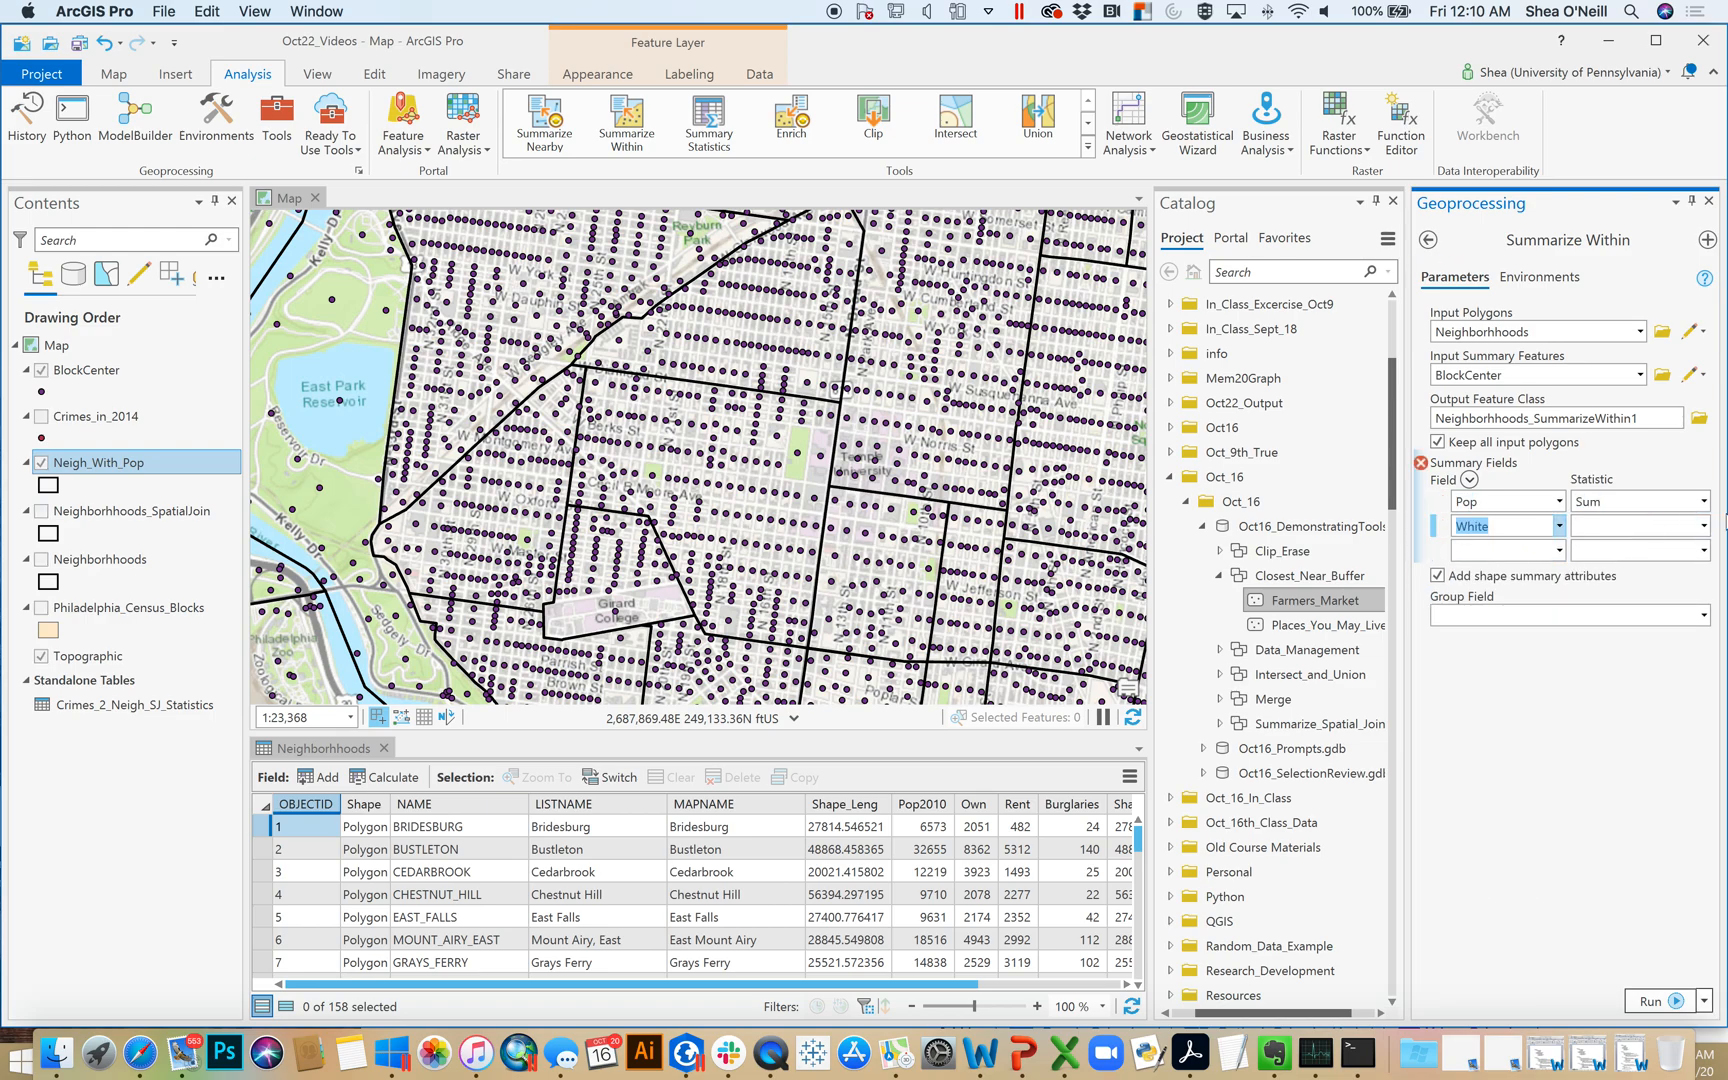
pyautogui.click(1703, 525)
pyautogui.click(1657, 548)
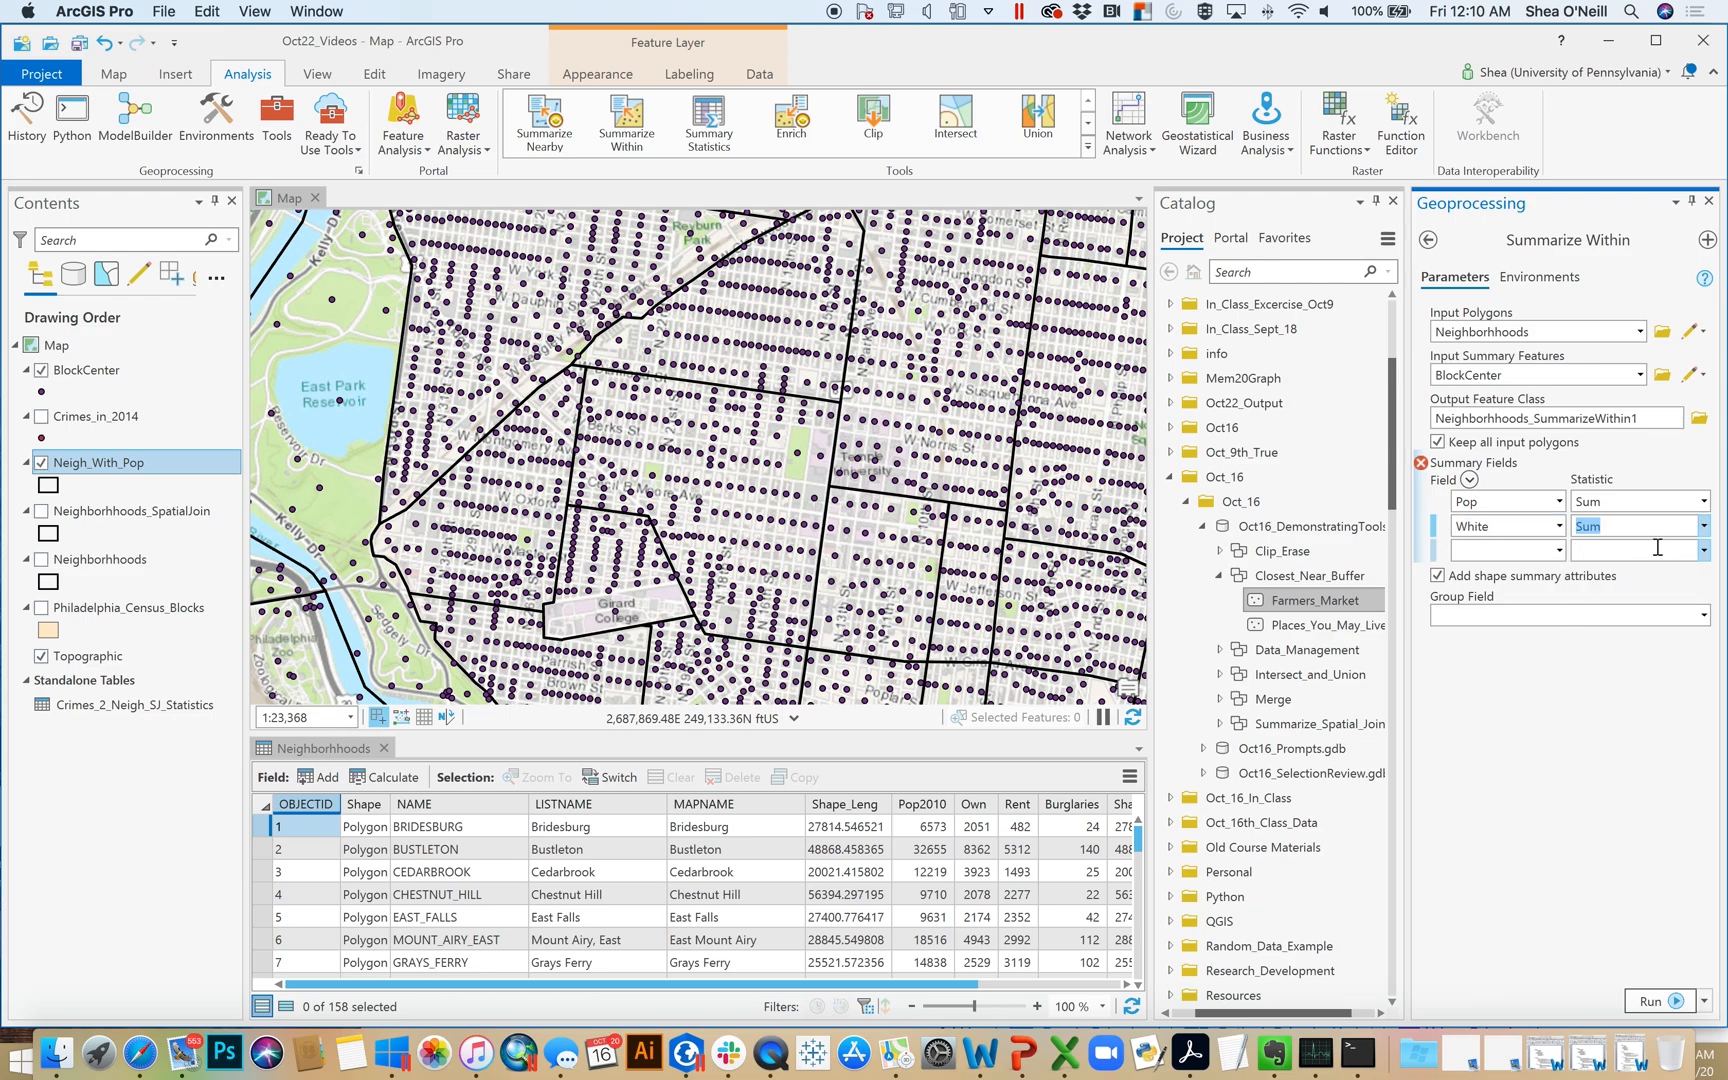
# Add Black as a summary field with the Sum statistic and run Summarize Within
pyautogui.click(1559, 549)
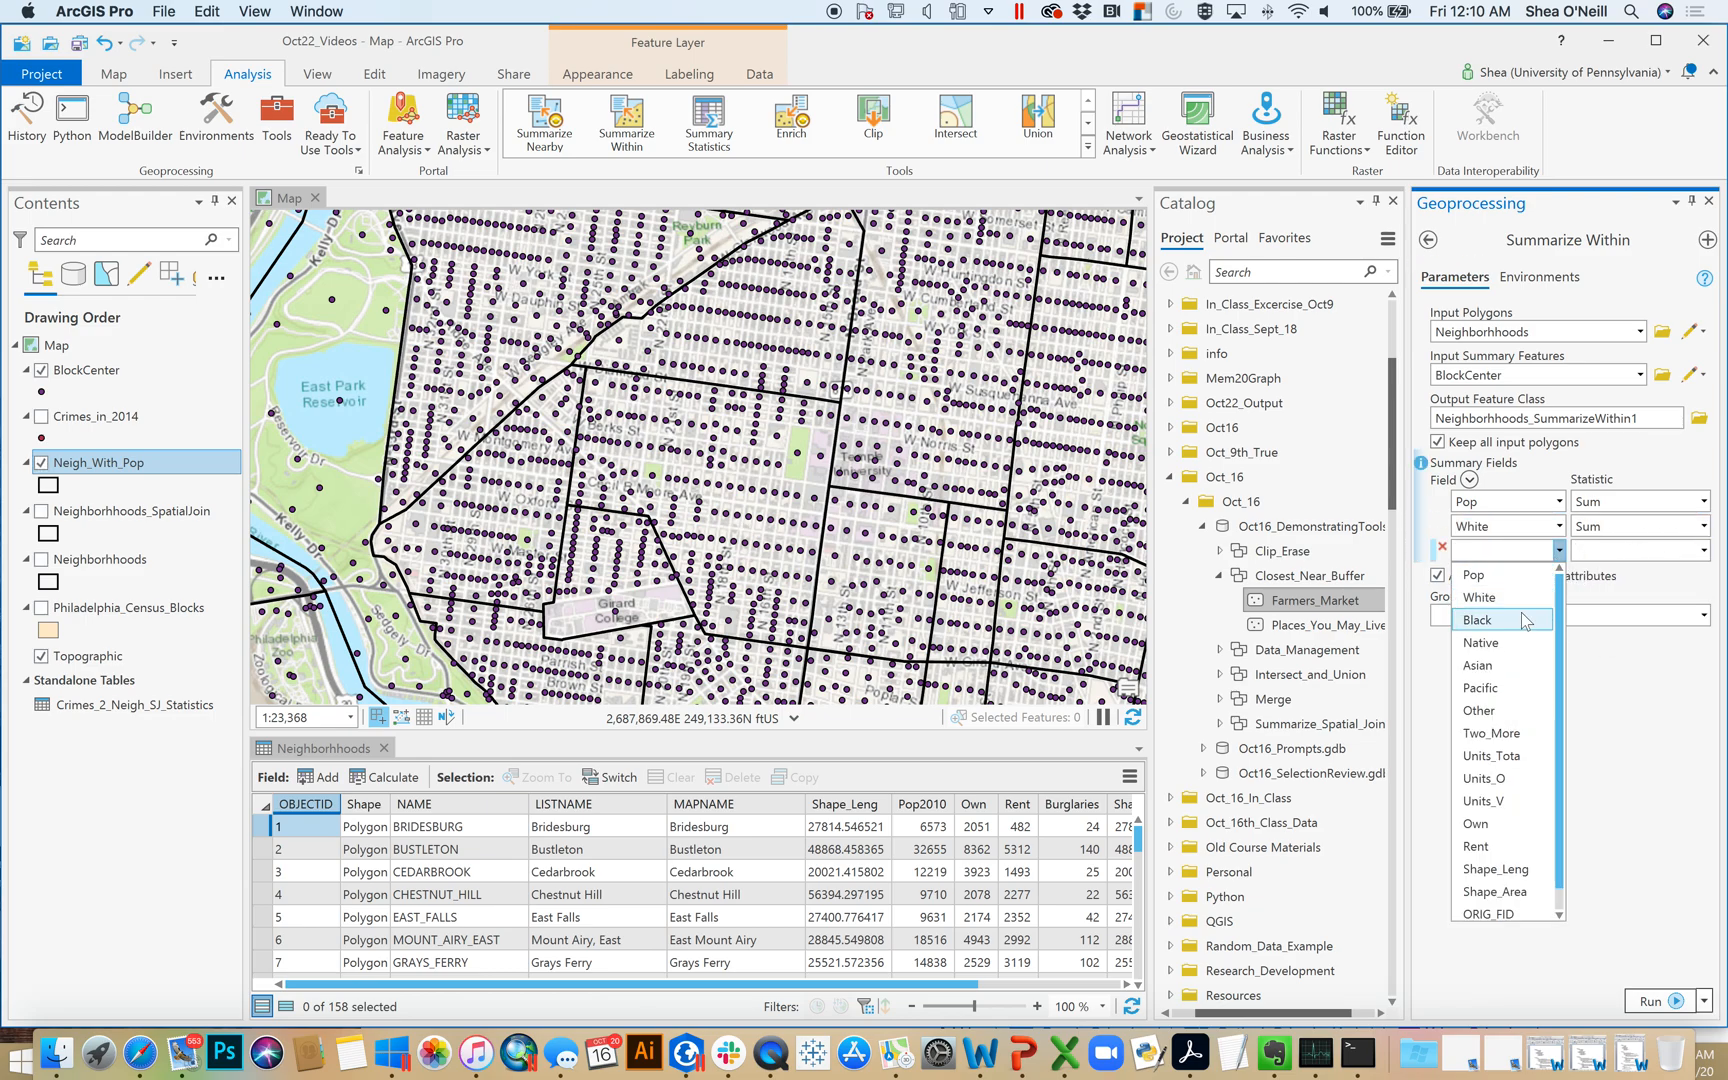
pyautogui.click(1522, 620)
pyautogui.click(1703, 550)
pyautogui.scroll(1, 1679, 569)
pyautogui.click(1652, 575)
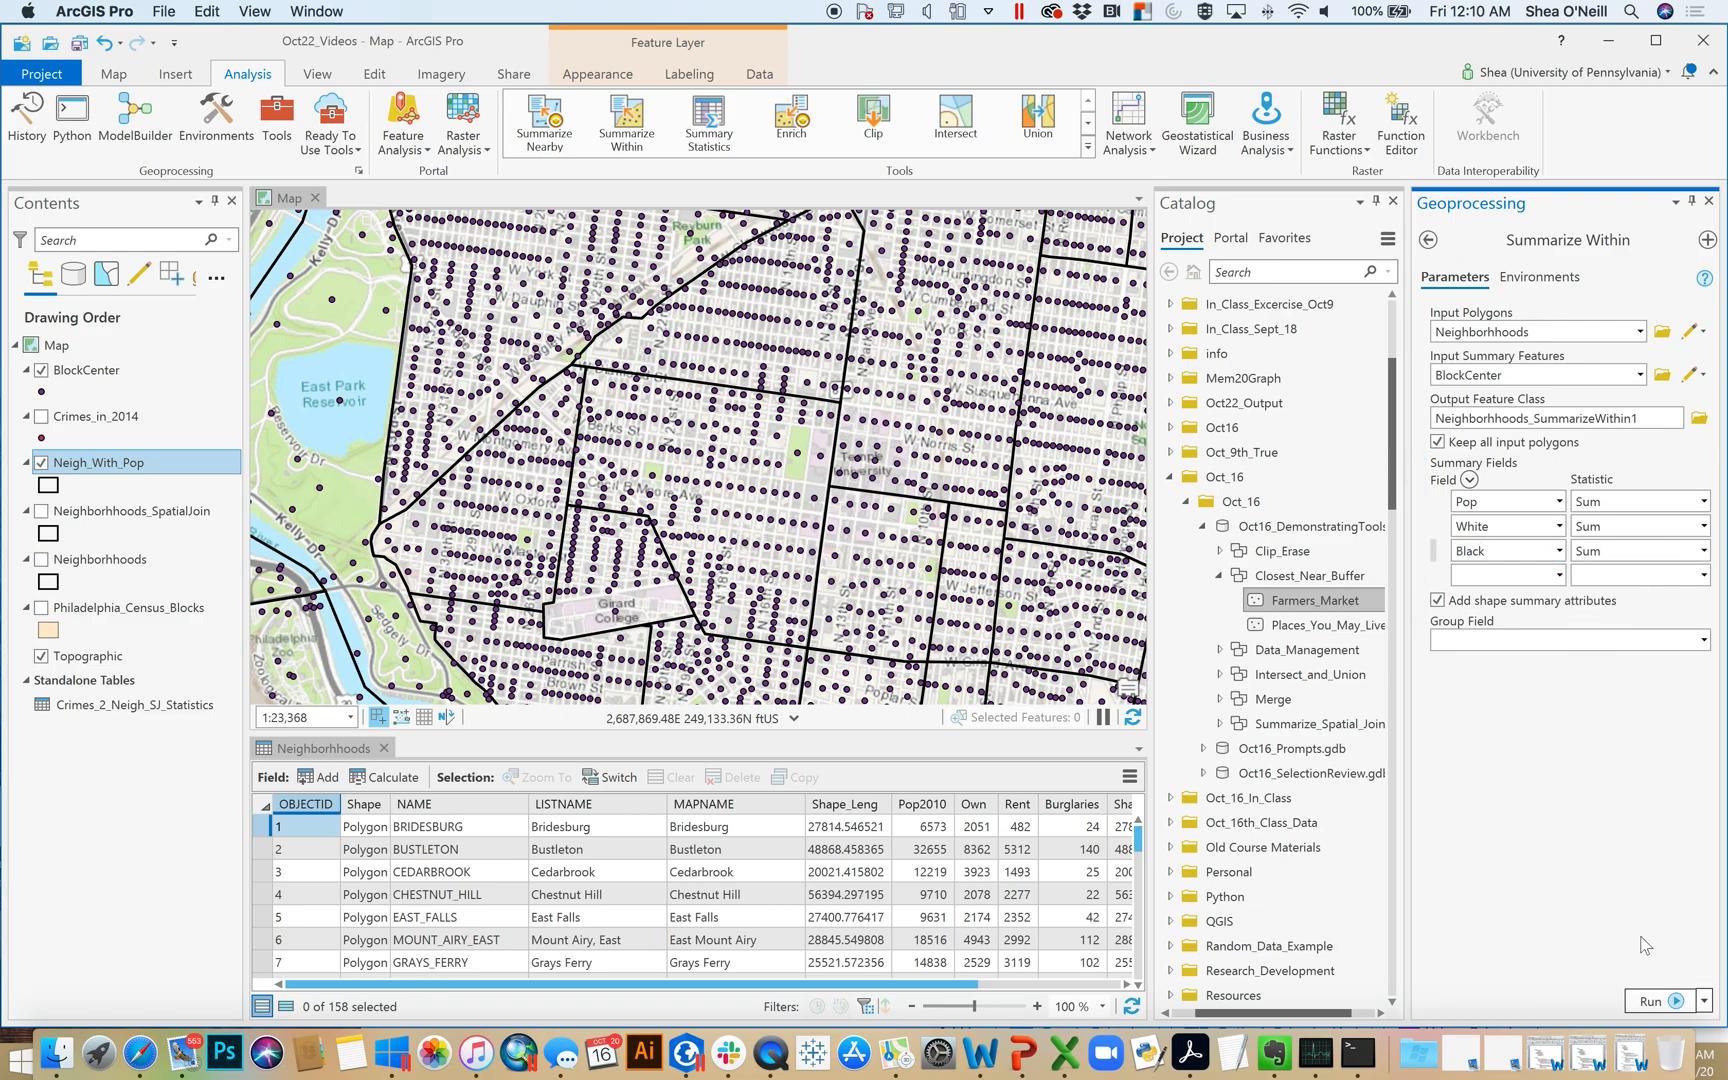
pyautogui.click(1655, 1000)
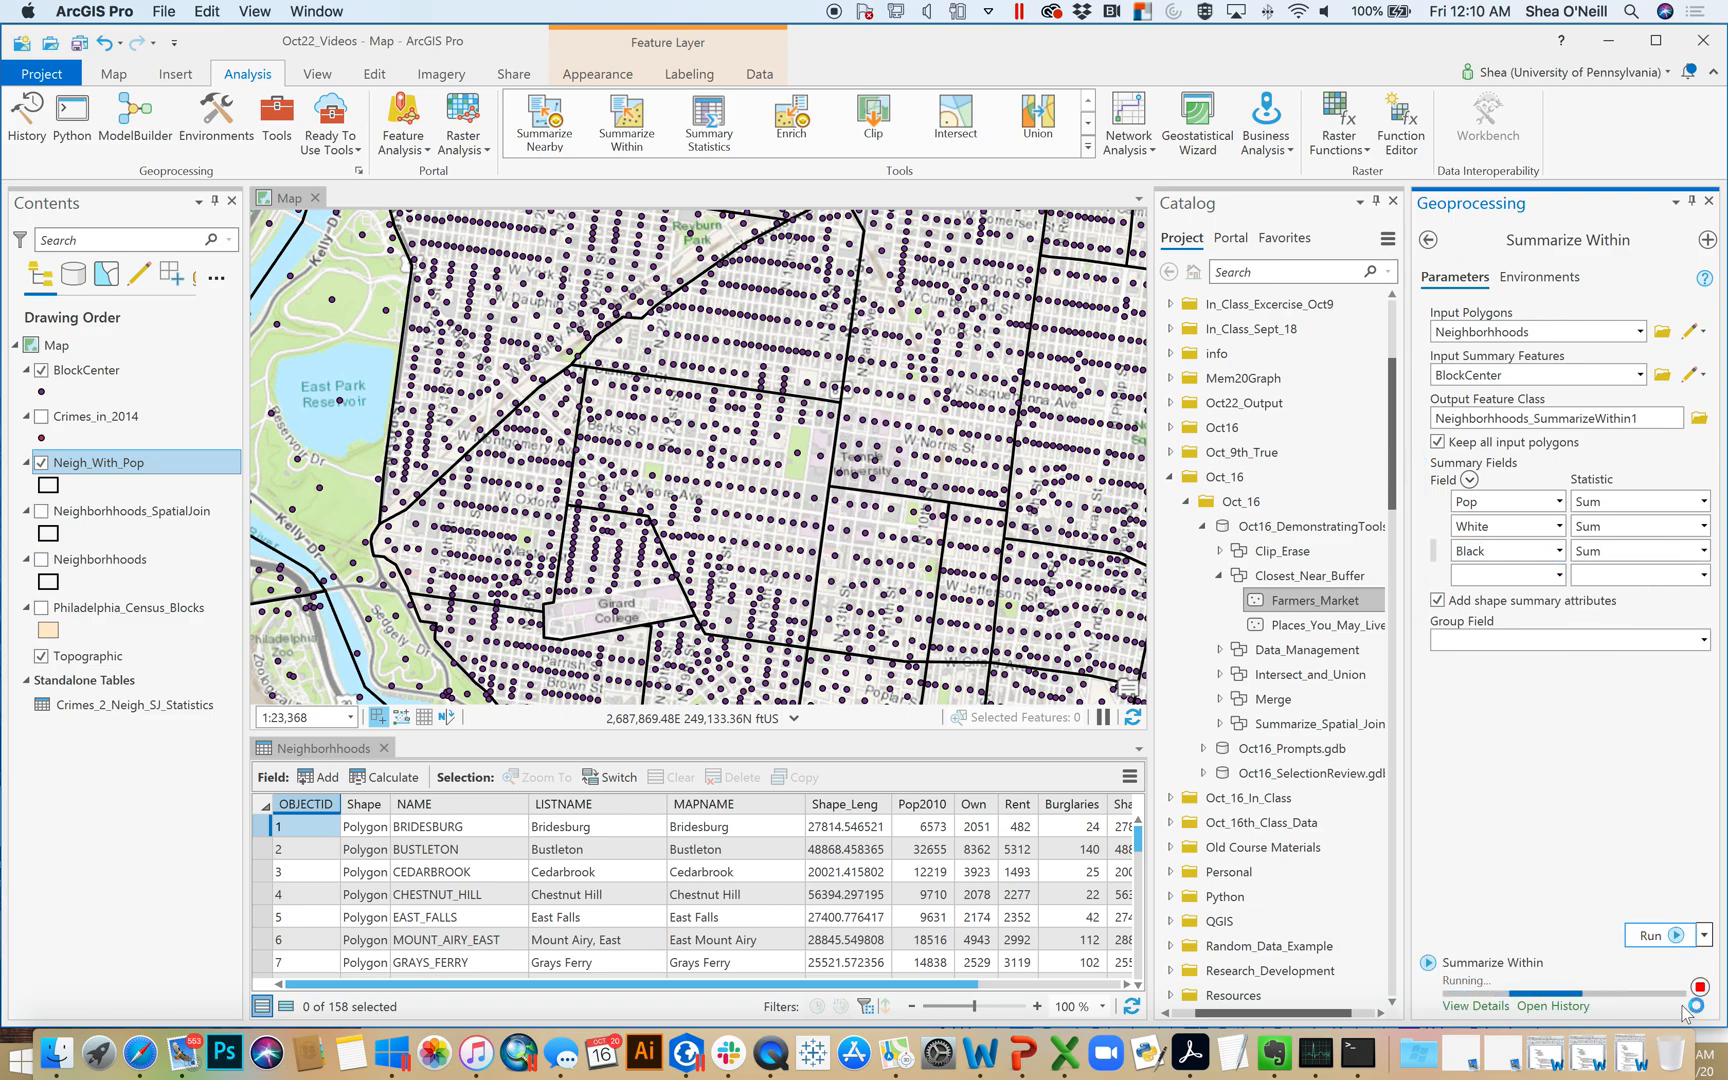
pyautogui.moveTo(1686, 1012)
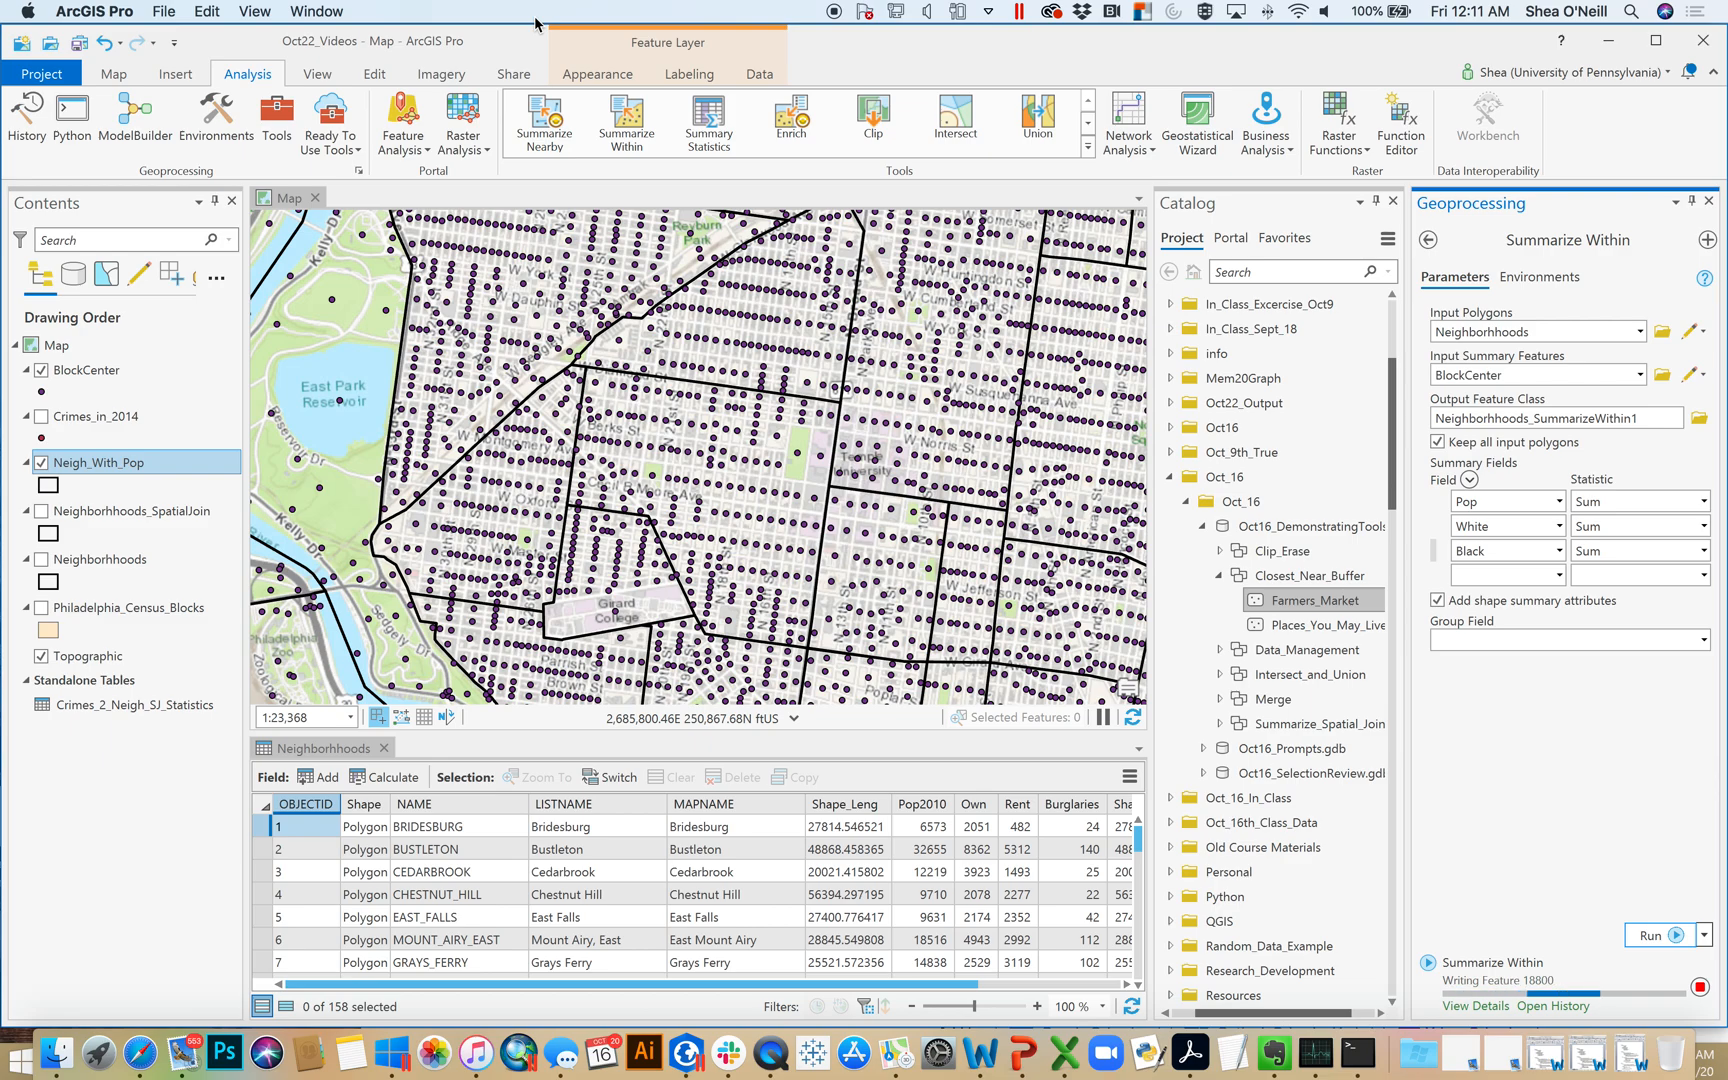
pyautogui.click(1088, 122)
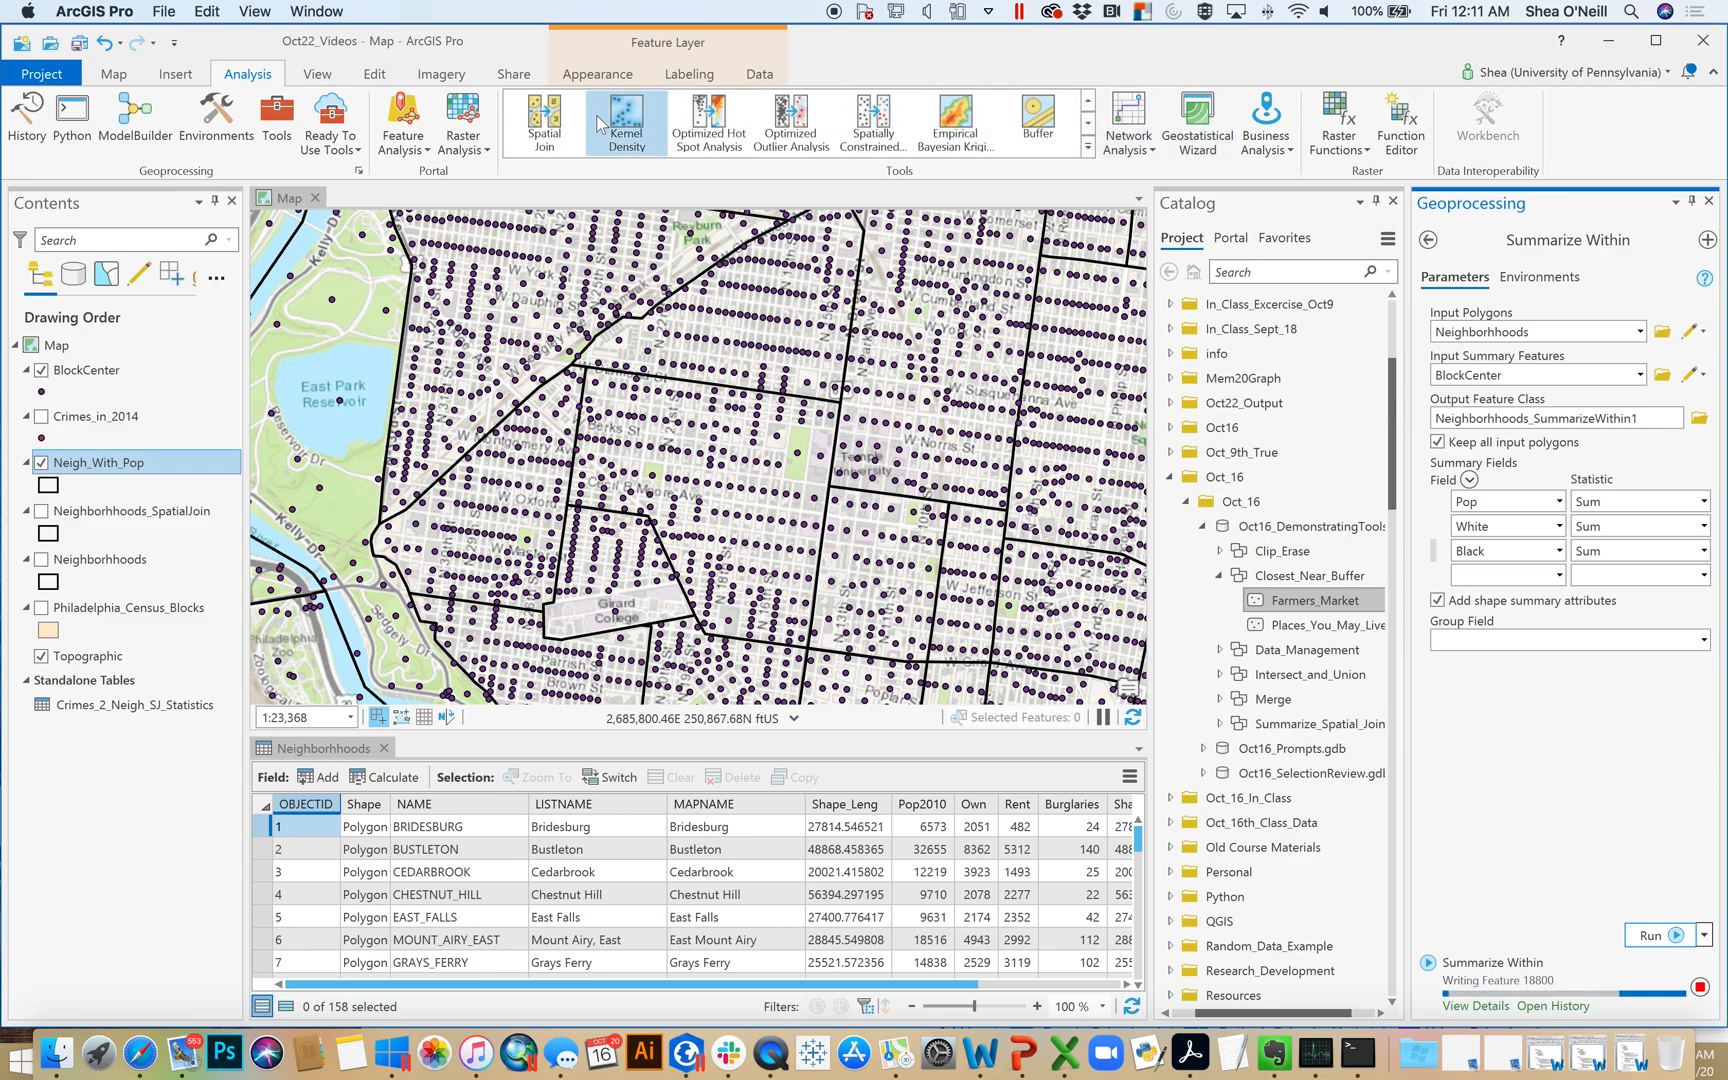